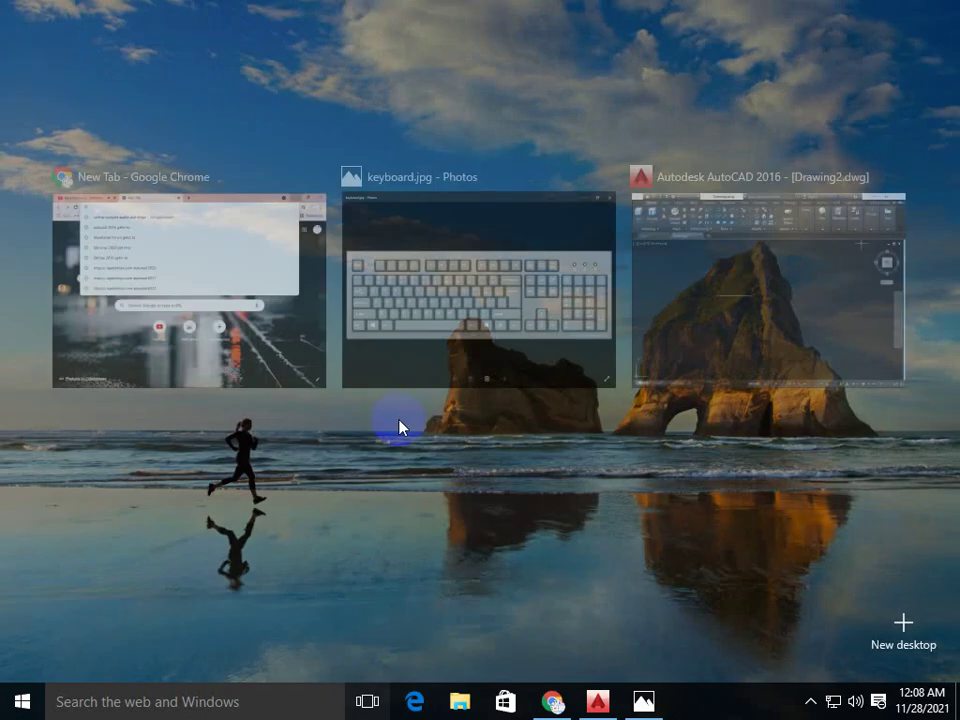
- Bring up the AutoCAD drawing and frame its single horizontal line in view
click(662, 274)
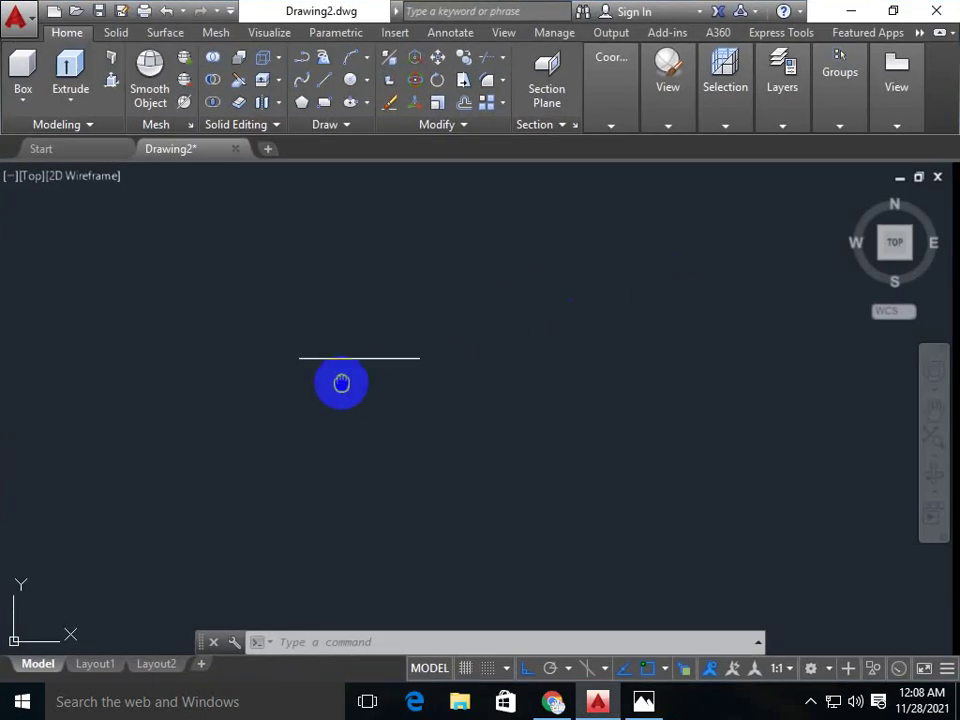
mouse_move(341, 383)
middle_down()
mouse_move(357, 375)
mouse_move(334, 325)
mouse_move(311, 375)
mouse_move(388, 318)
mouse_move(314, 292)
middle_up()
scroll(345, 351, down, 2)
scroll(311, 375, down, 2)
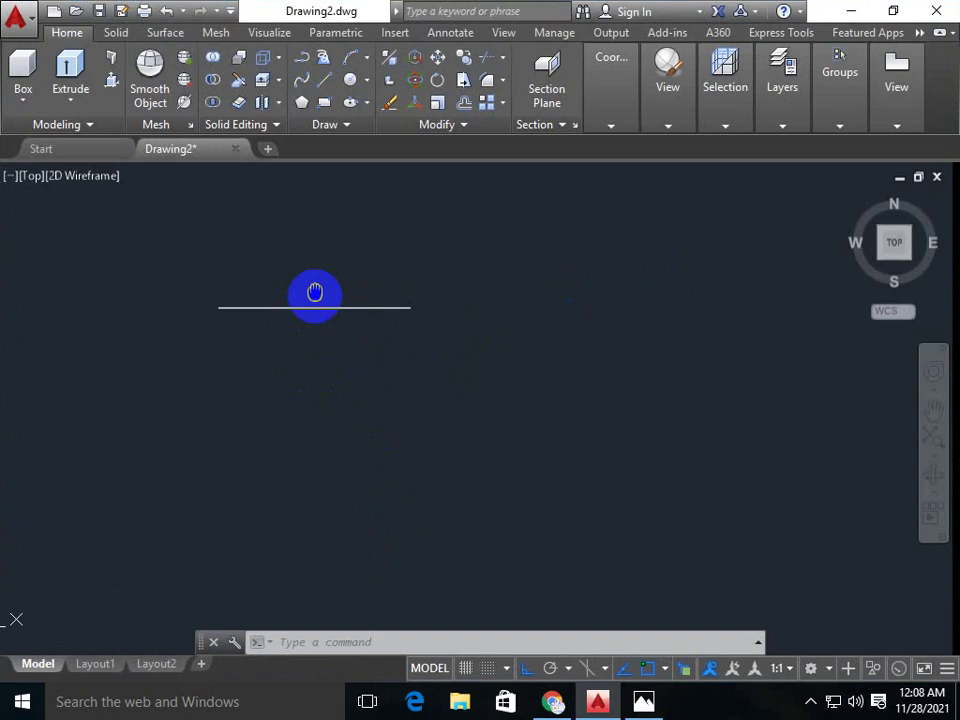
scroll(331, 338, up, 4)
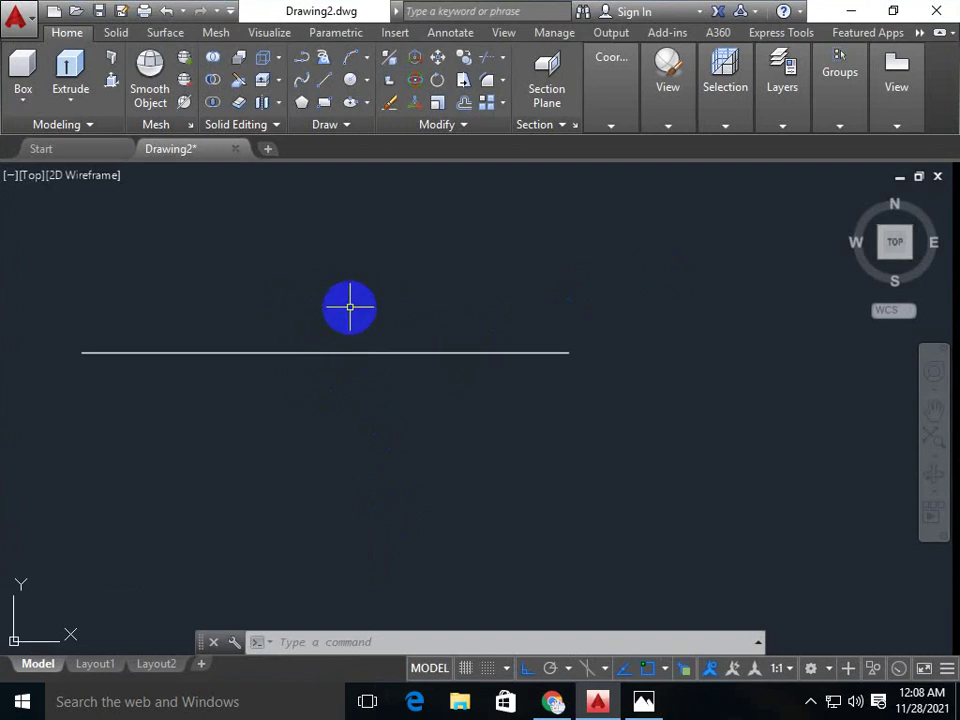
middle_drag(353, 303, 333, 580)
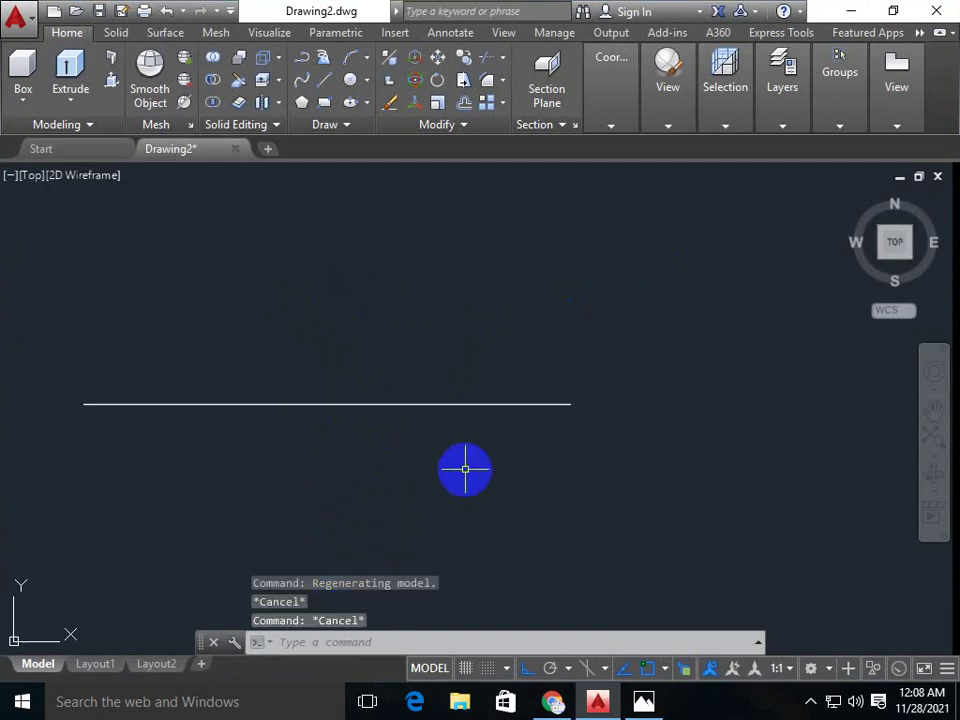
middle_drag(438, 334, 433, 311)
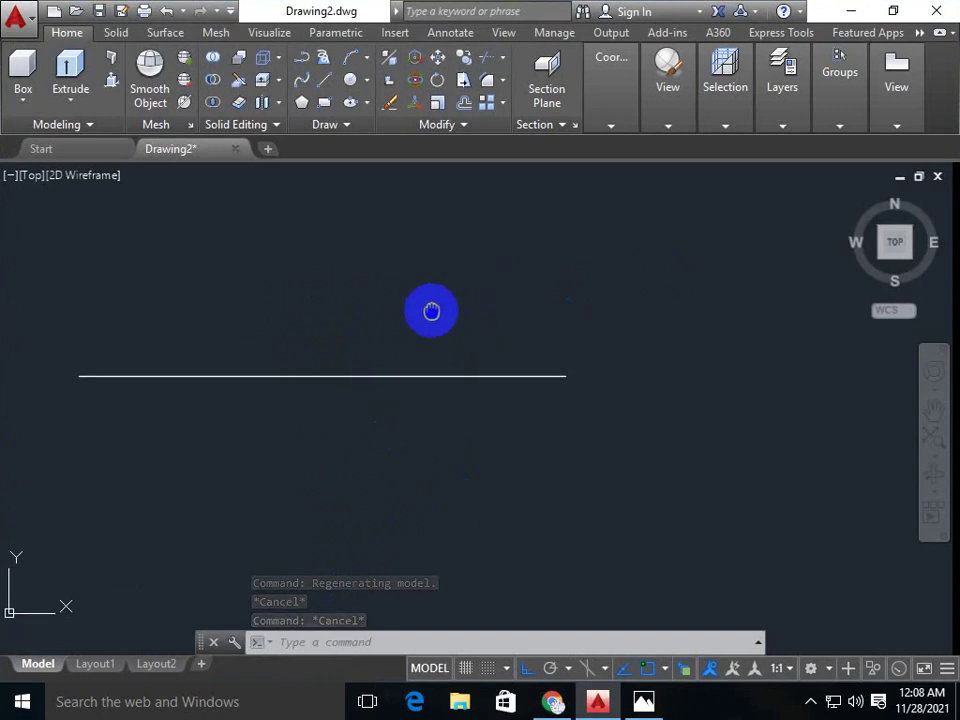
scroll(445, 289, down, 2)
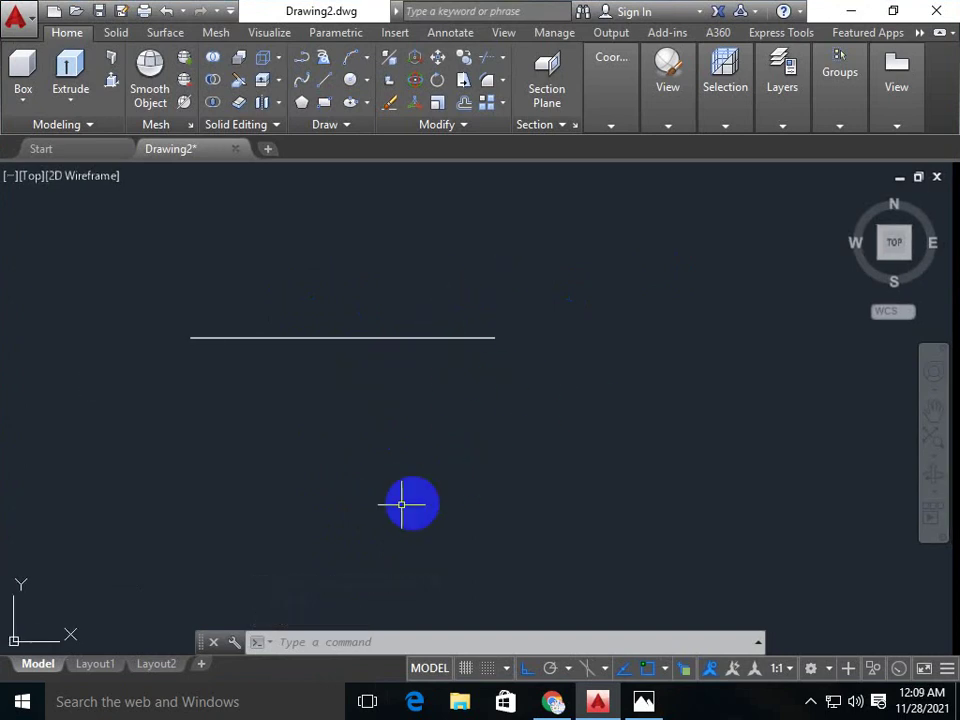
text(O)
- Offset the line 4' upward to create a parallel copy
key(Return)
text(4')
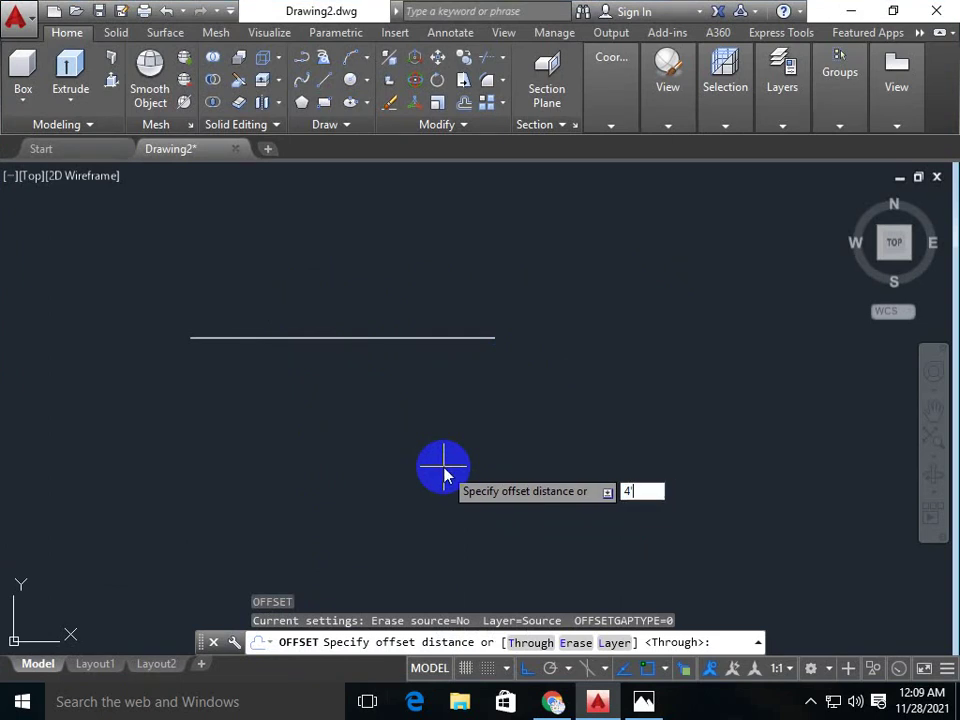
key(Return)
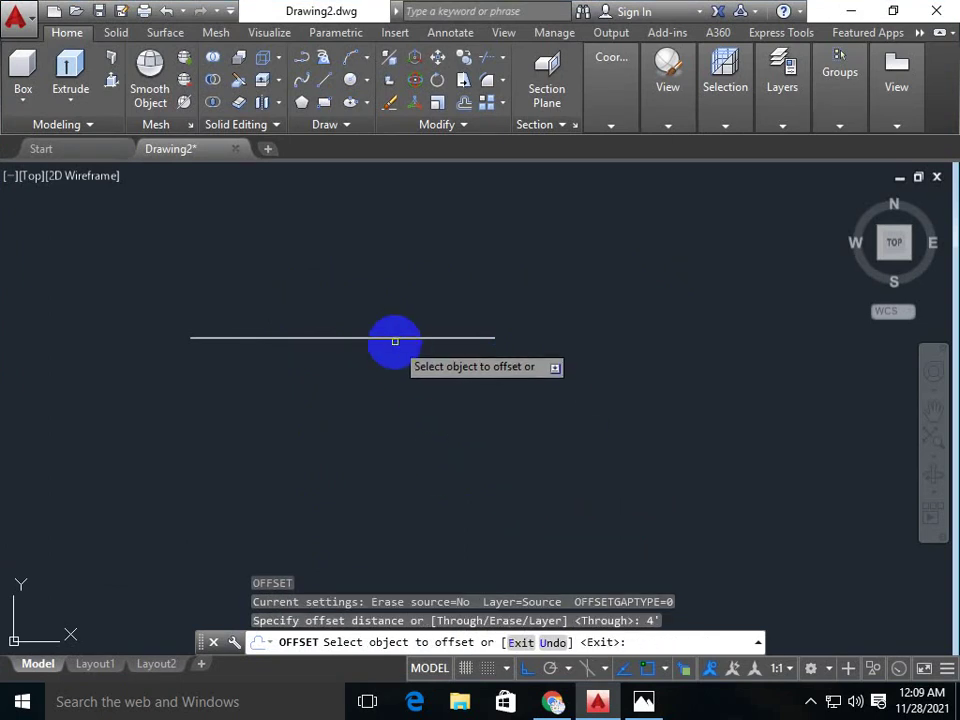
click(395, 338)
click(392, 225)
mouse_move(392, 227)
middle_down()
mouse_move(400, 398)
mouse_move(395, 392)
middle_up()
scroll(395, 388, down, 3)
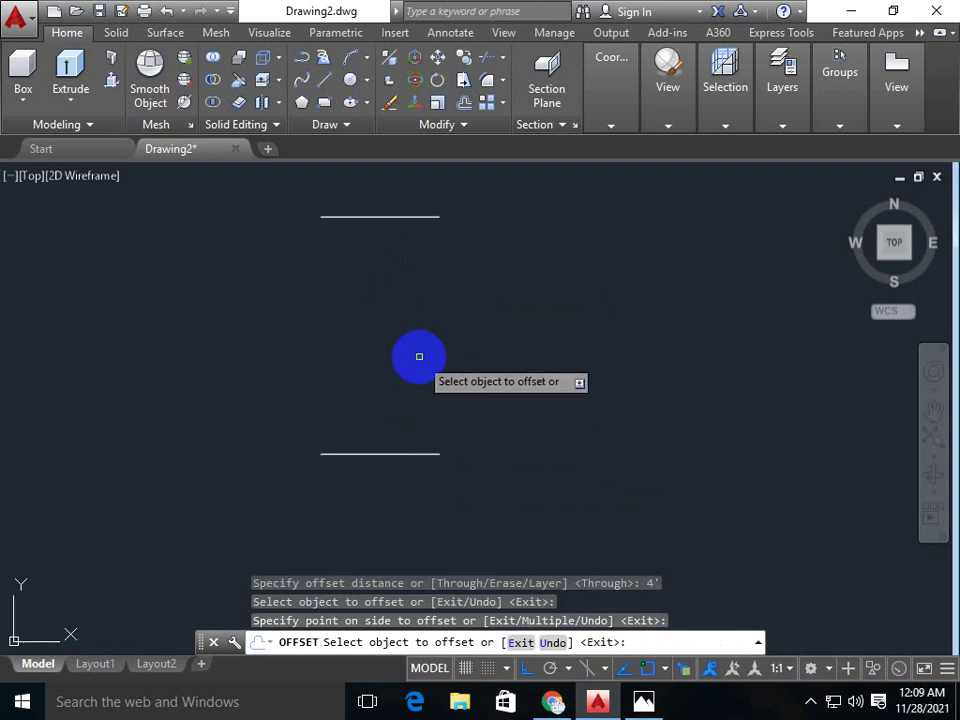
- Draw the right vertical side joining the two lines' right ends
text(l)
key(Return)
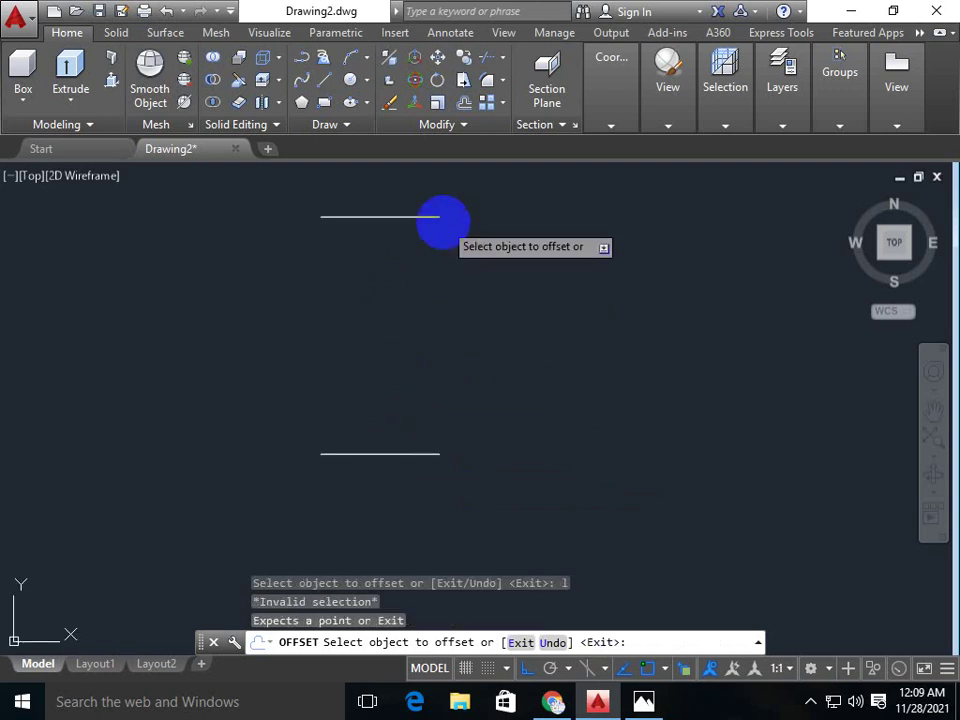
key(Escape)
key(Return)
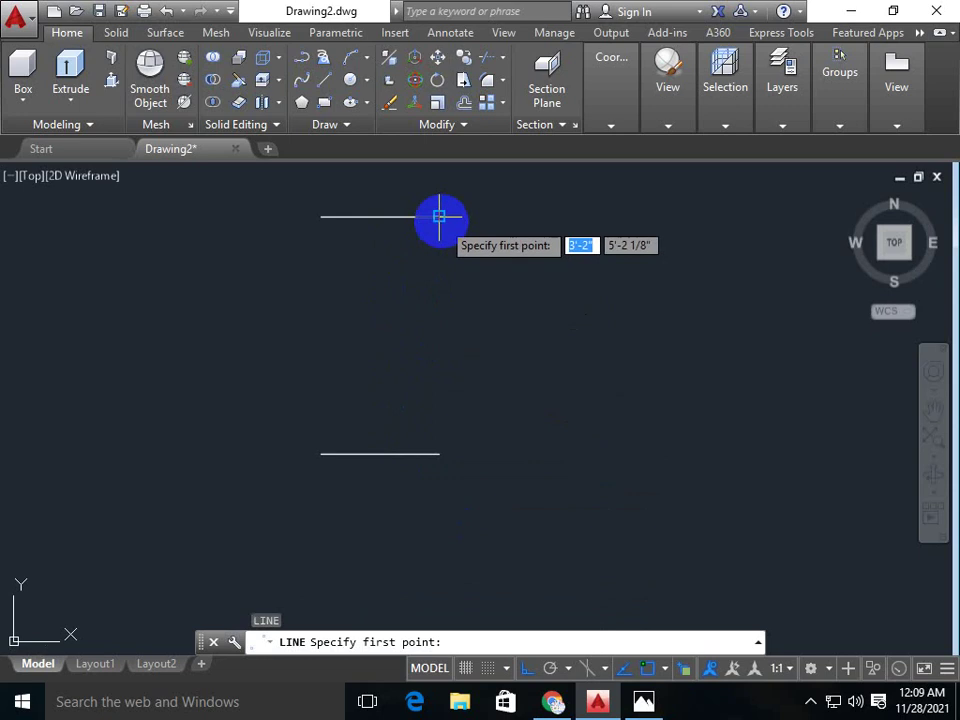
click(439, 216)
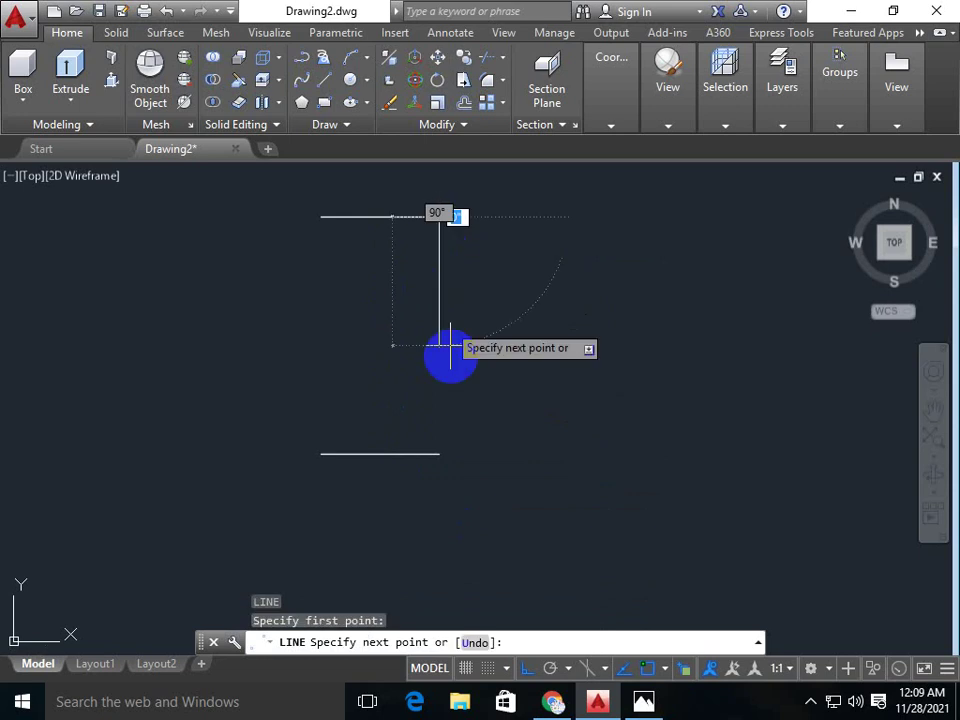
click(439, 453)
key(Escape)
- Draw the left vertical side joining the left ends, closing the rectangle
key(Return)
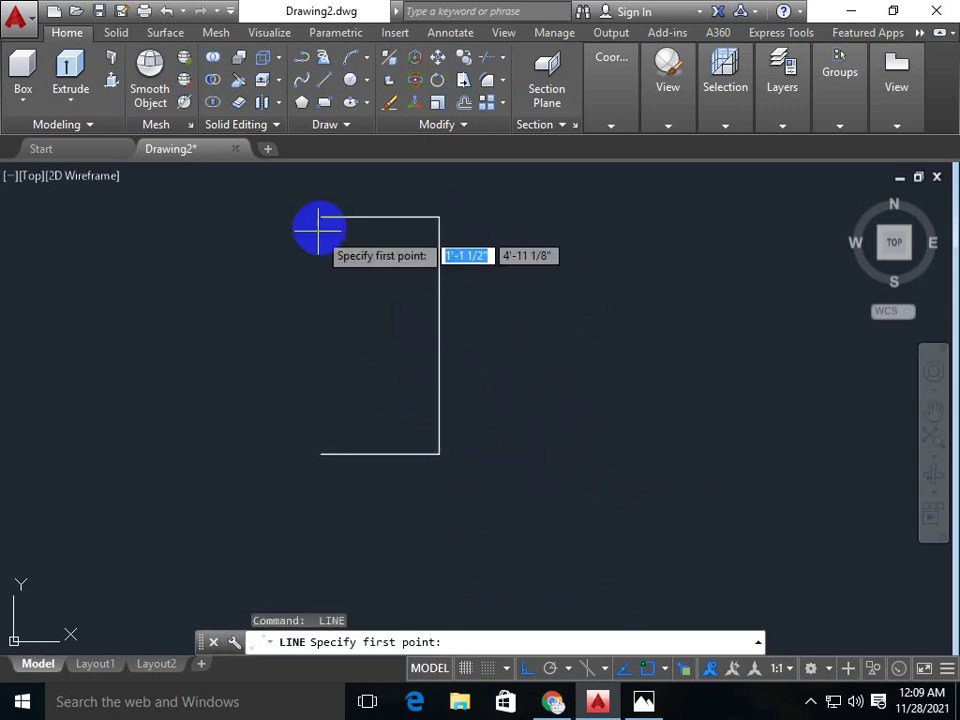
click(322, 216)
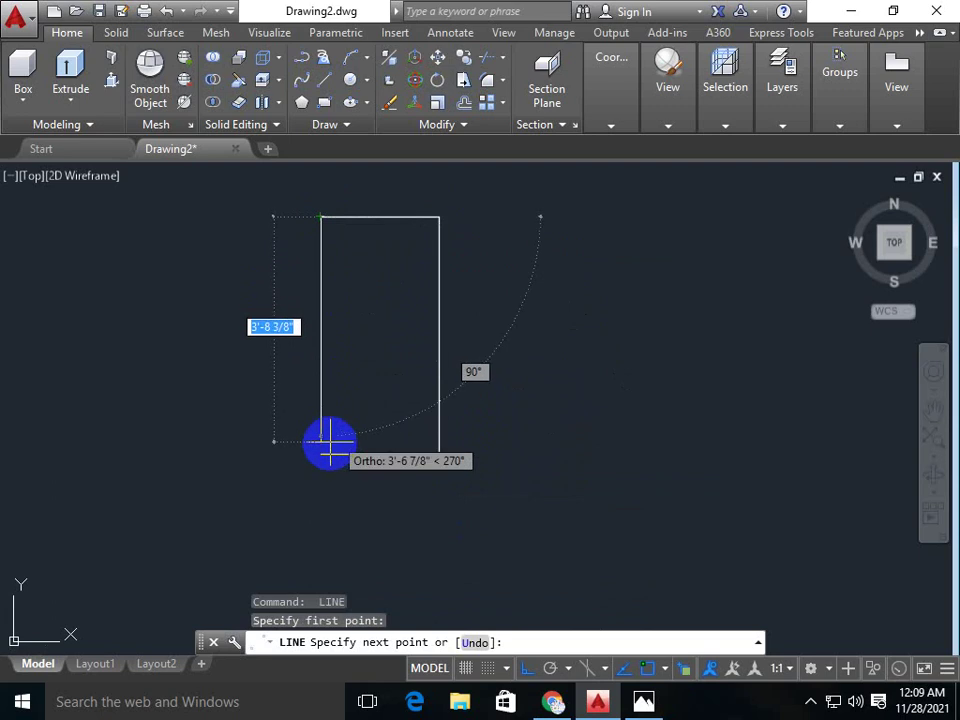
click(320, 454)
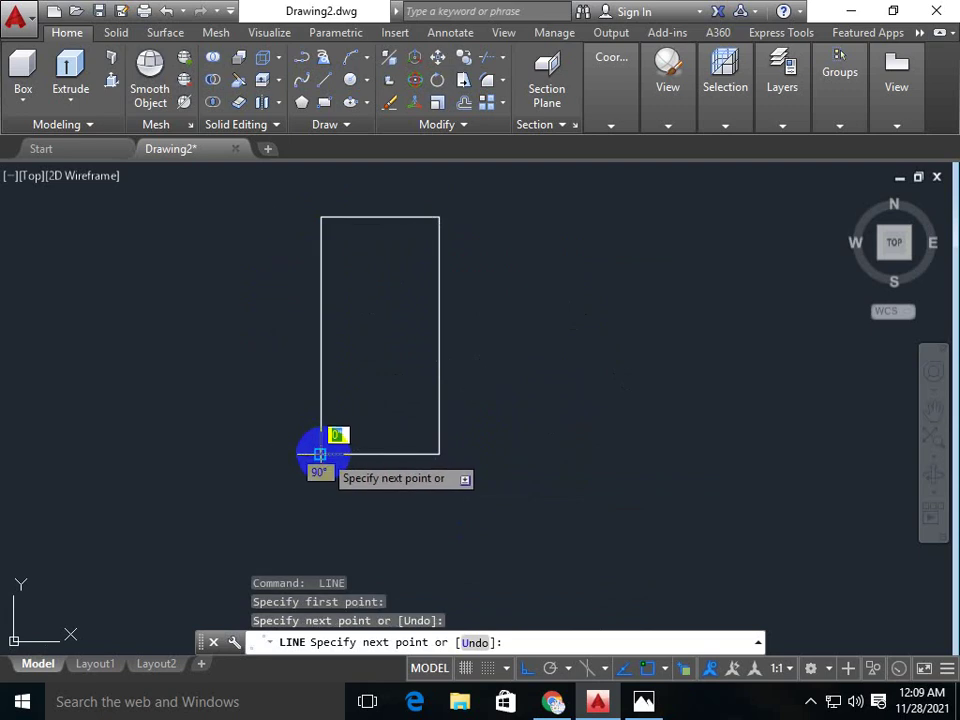
key(Escape)
middle_drag(390, 319, 380, 343)
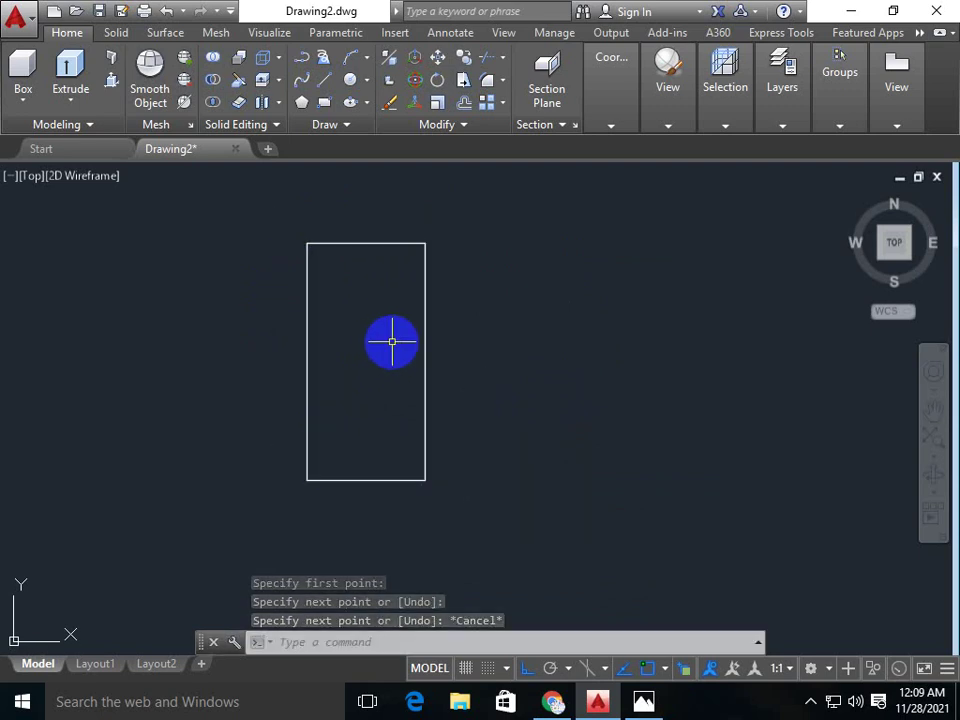
- Offset the rectangle's edges 2 units inward to form a double frame
text(o)
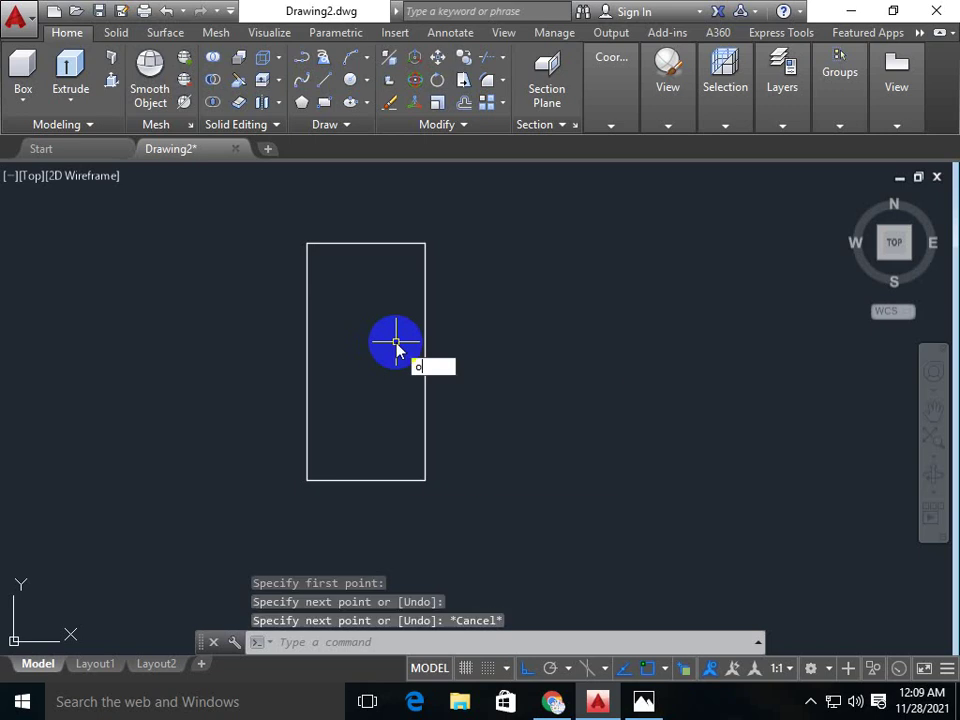
key(Return)
text(2)
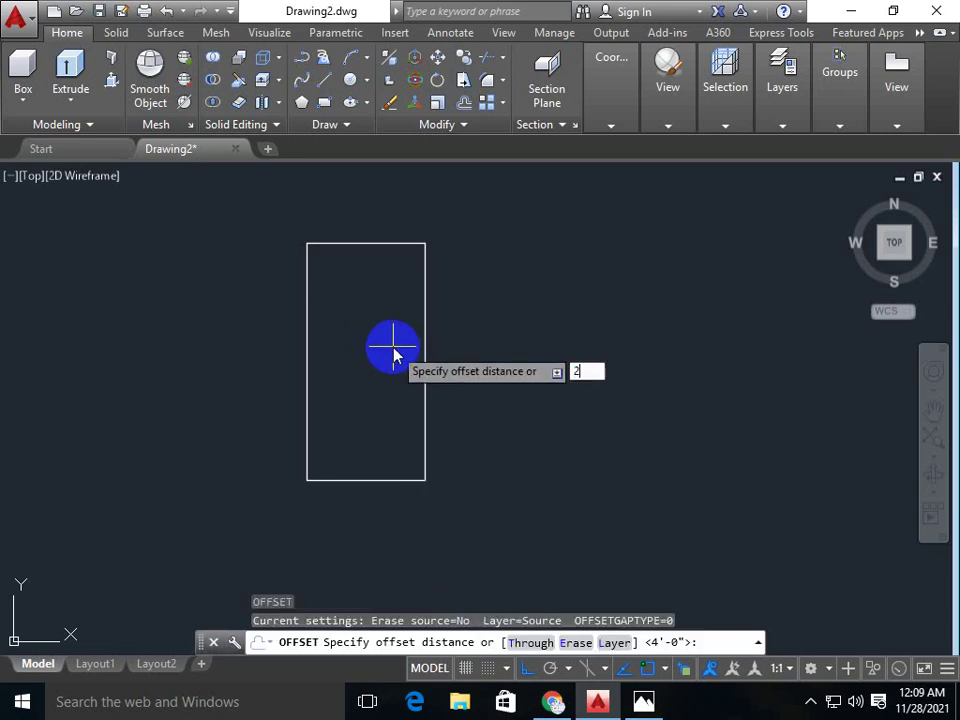
key(Return)
click(358, 244)
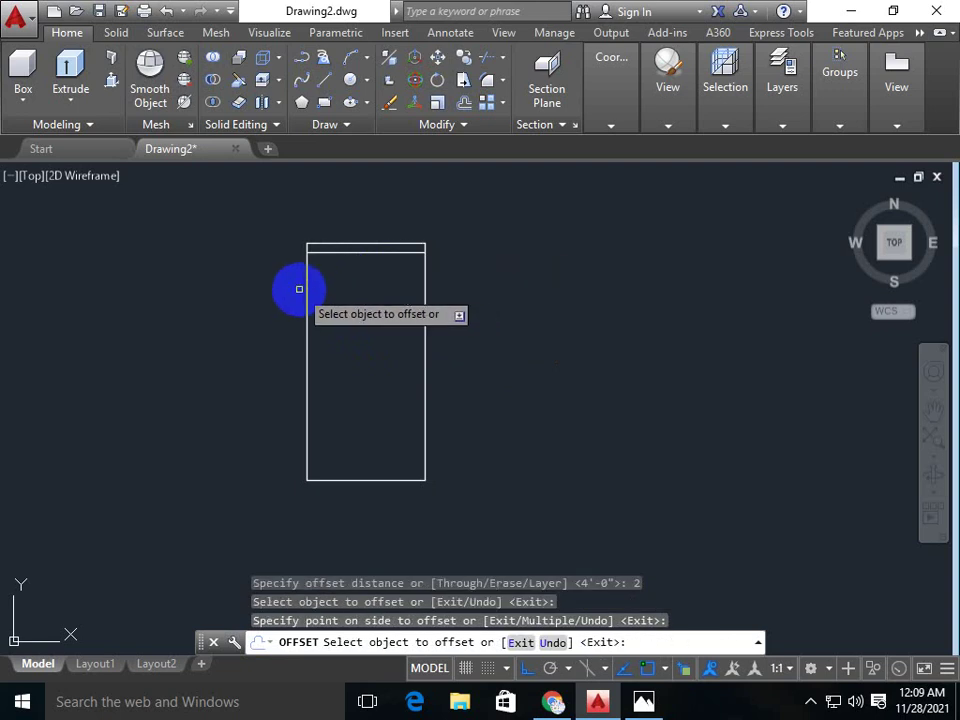
click(305, 307)
click(370, 318)
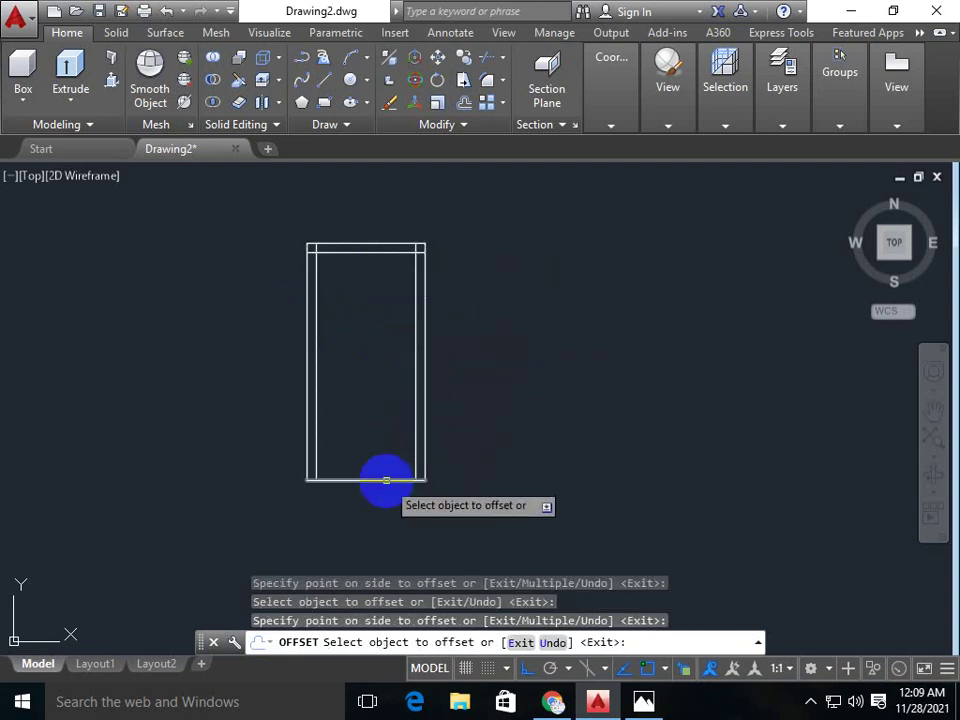
middle_drag(381, 409, 404, 410)
key(Escape)
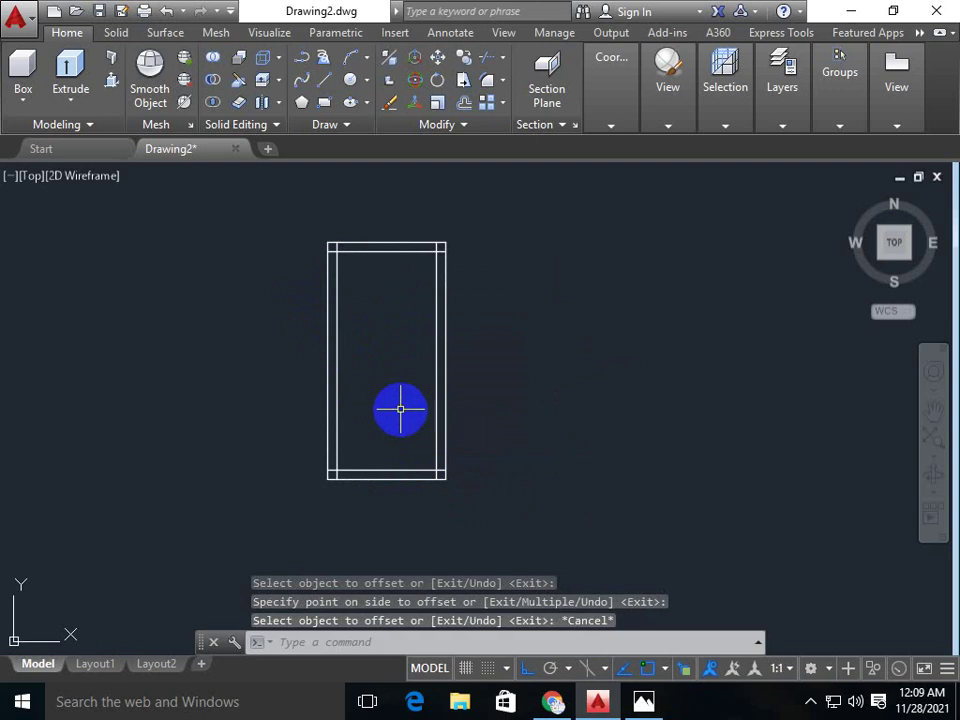
- Trim the inner frame's crossing corner ends so the two rectangles are clean
text(tr)
key(Return)
scroll(332, 236, up, 4)
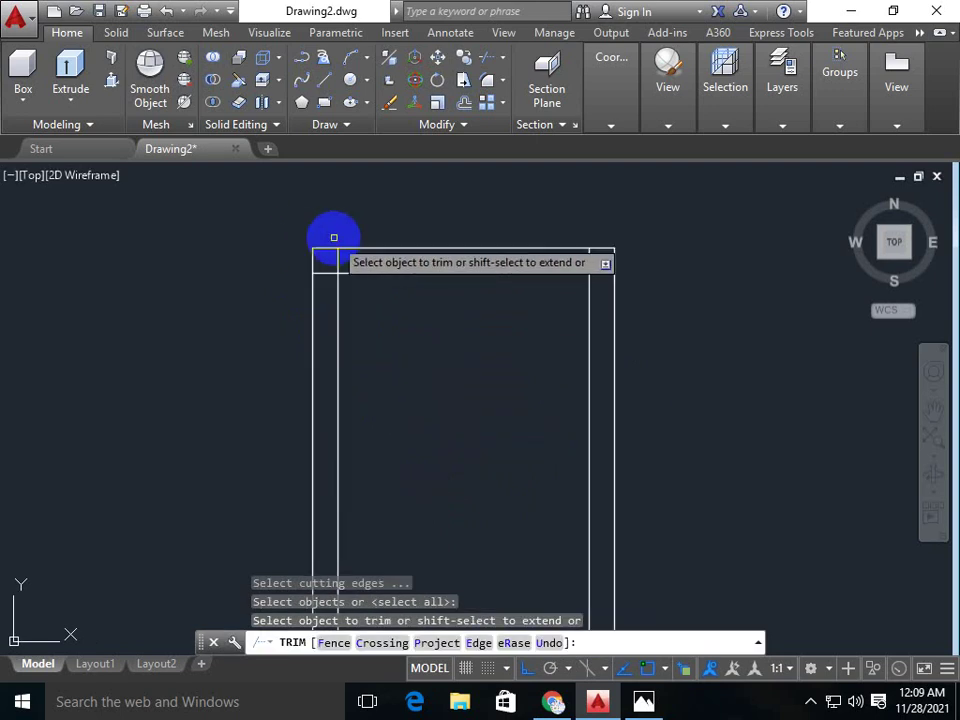
scroll(334, 257, up, 2)
click(338, 259)
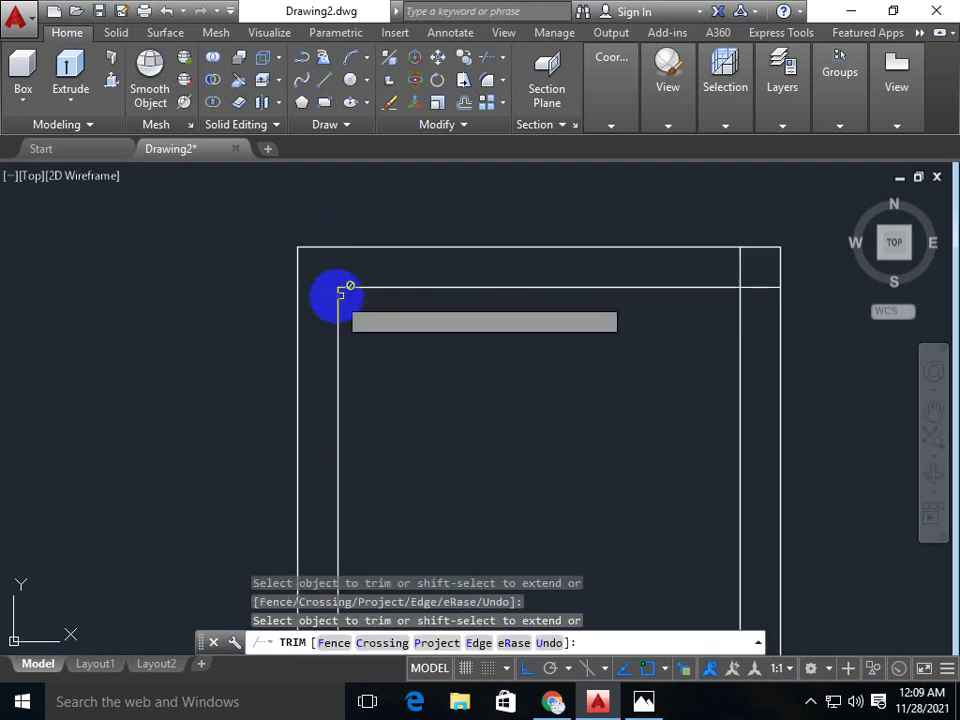
scroll(450, 317, down, 4)
middle_drag(450, 317, 318, 290)
scroll(319, 285, up, 2)
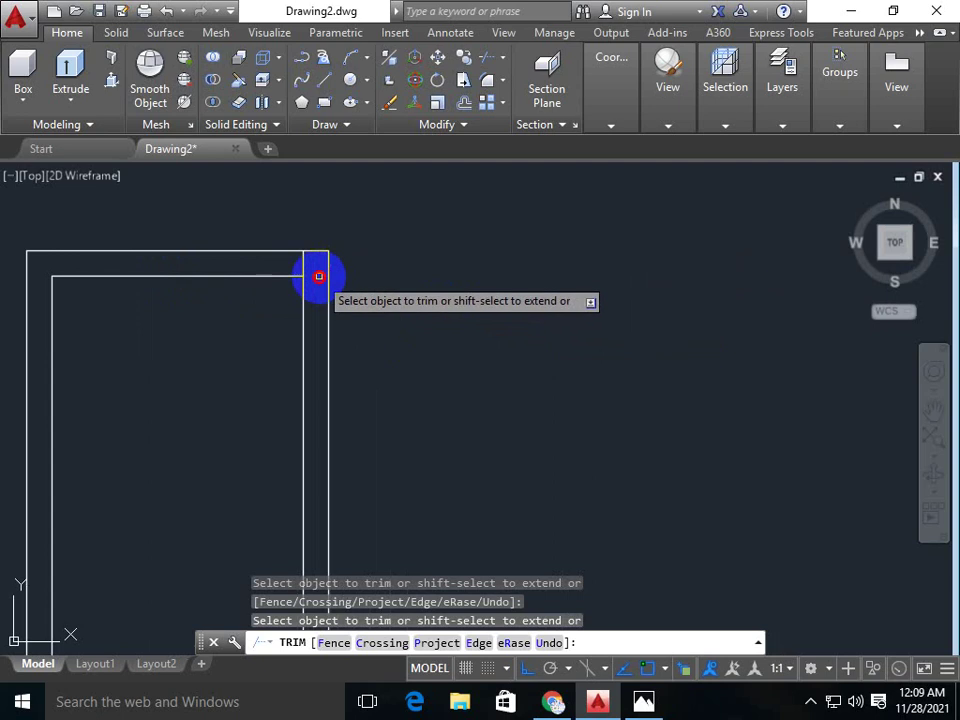
scroll(241, 316, down, 2)
scroll(241, 316, down, 2)
middle_drag(241, 316, 264, 242)
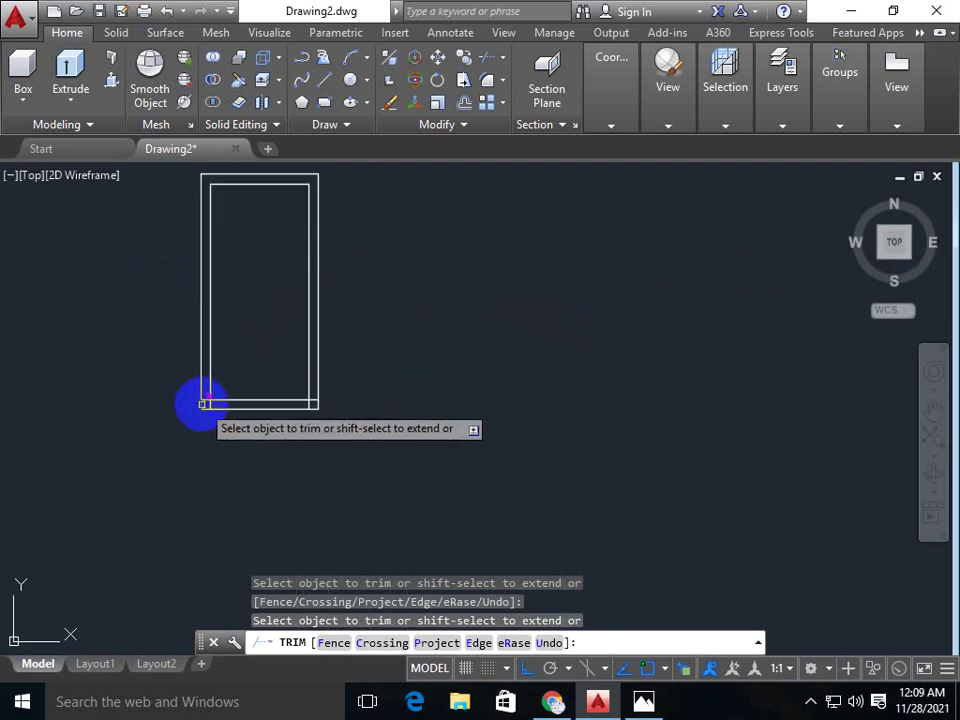
scroll(201, 401, up, 2)
scroll(210, 400, up, 3)
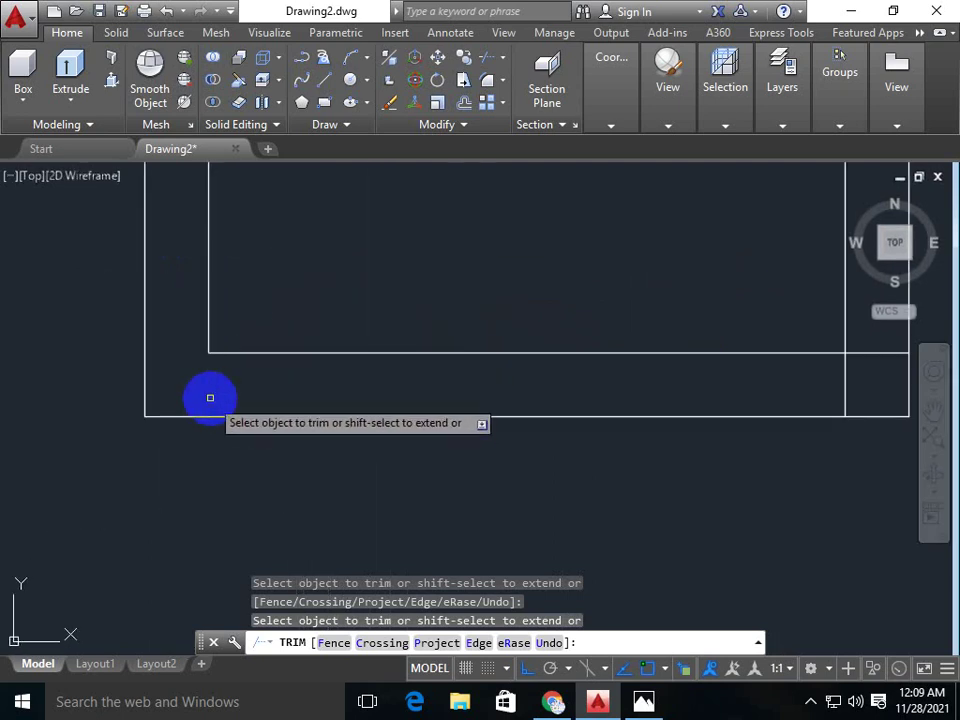
scroll(332, 259, down, 3)
scroll(464, 294, up, 2)
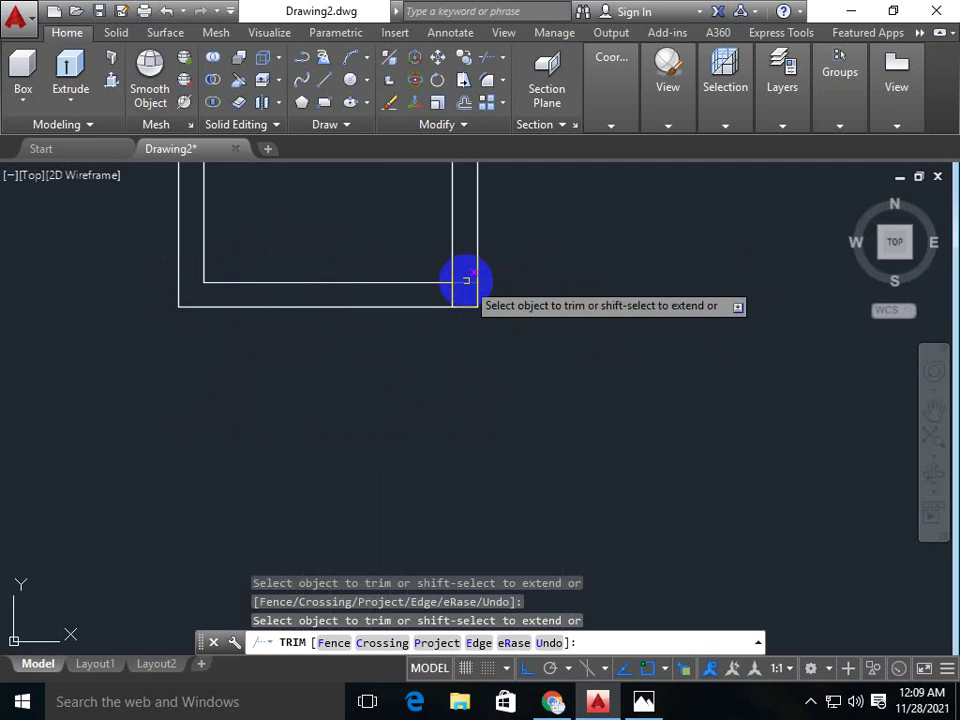
mouse_move(451, 295)
middle_down()
mouse_move(364, 349)
mouse_move(314, 329)
middle_up()
scroll(347, 308, down, 3)
key(Escape)
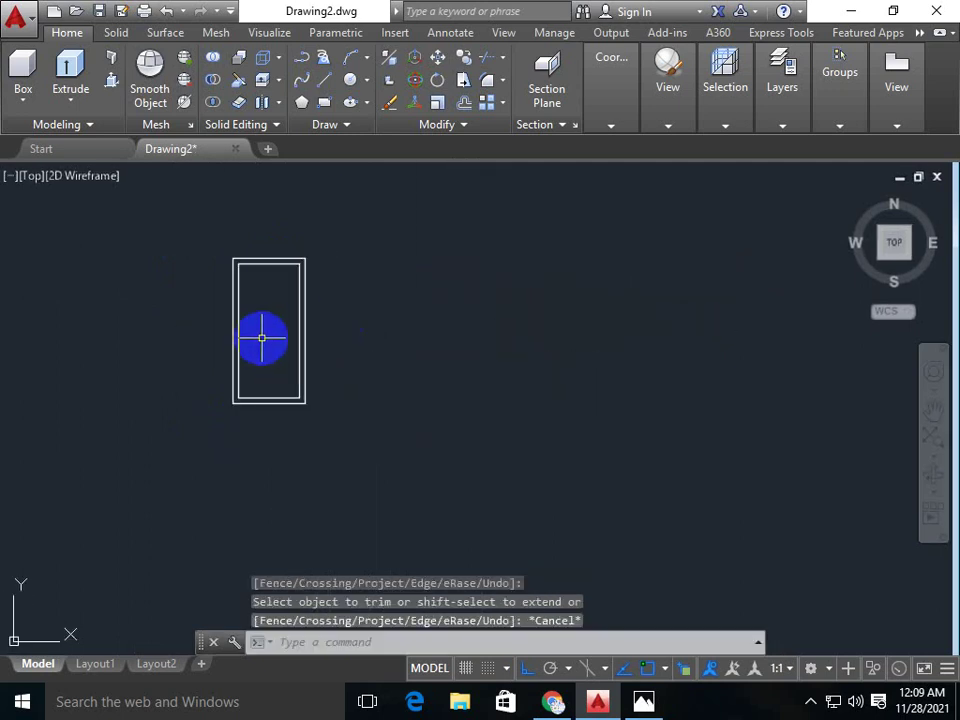
- Draw a vertical centre line from the door's top edge to its bottom edge
text(l)
key(Return)
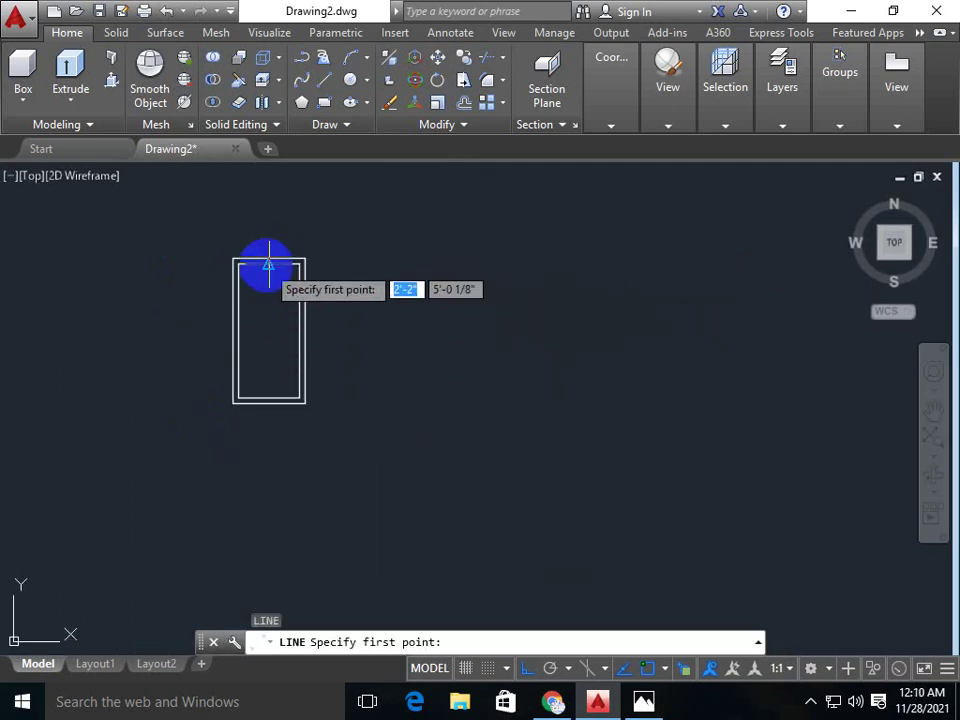
click(268, 265)
scroll(265, 390, up, 3)
scroll(271, 410, up, 2)
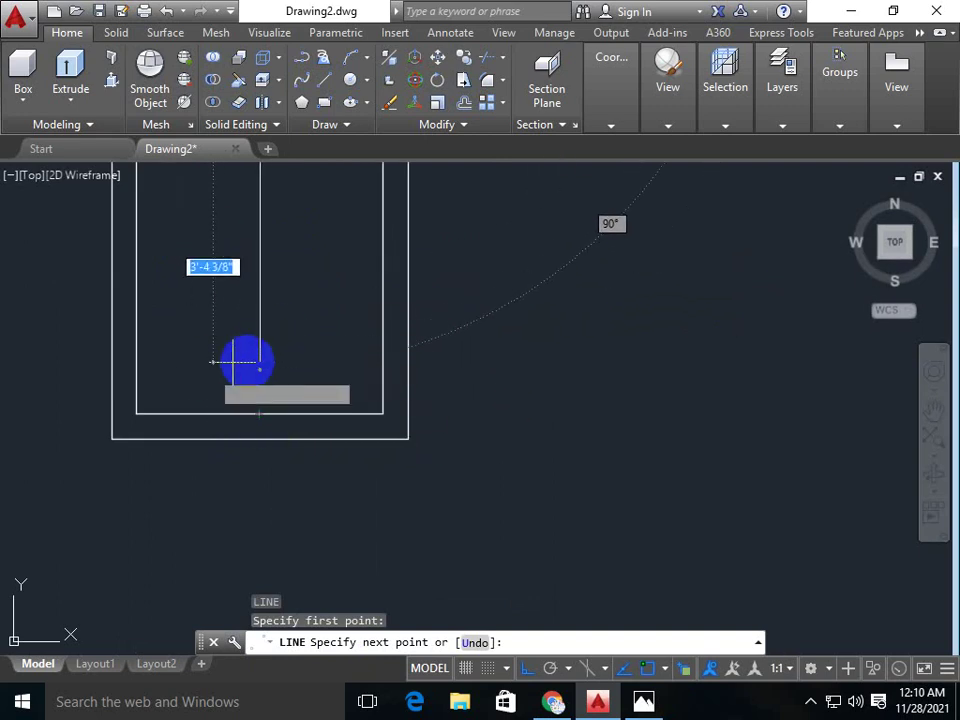
scroll(250, 358, down, 2)
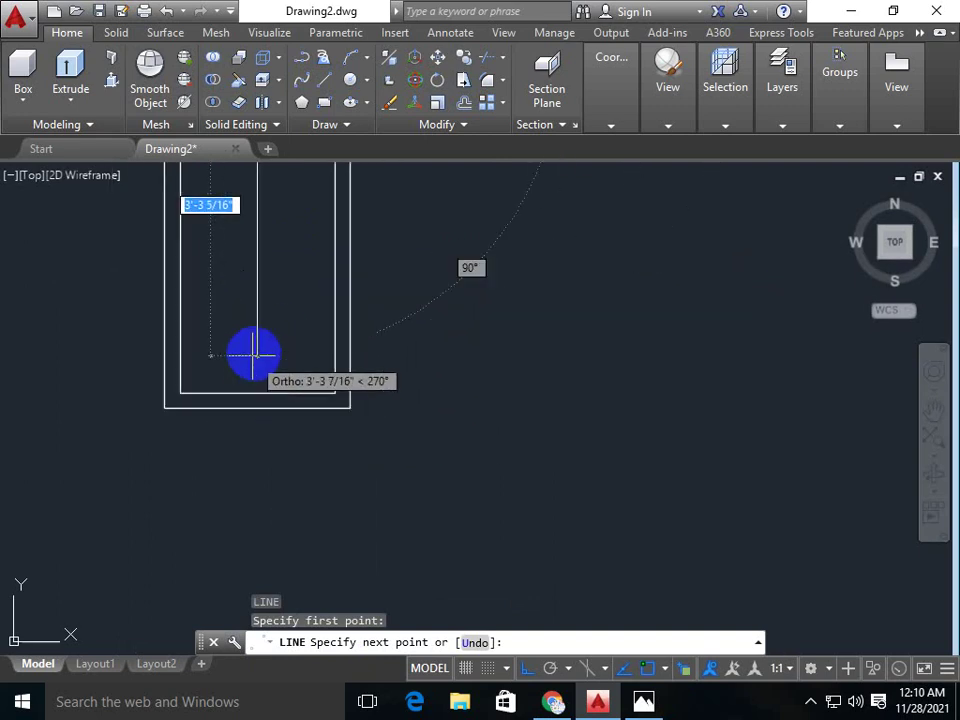
click(255, 405)
key(Escape)
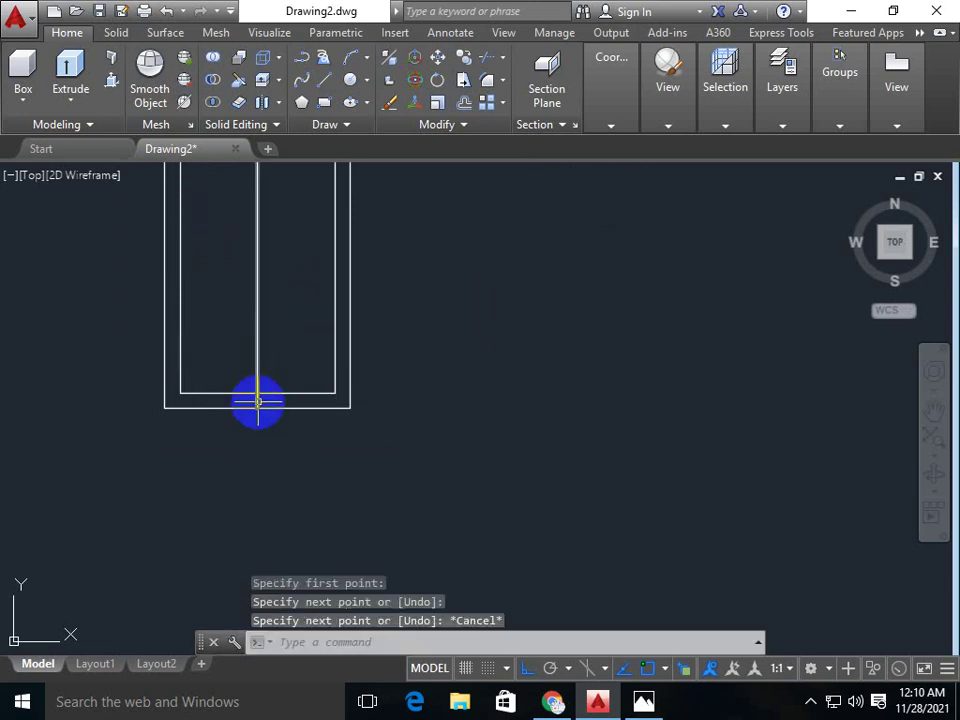
scroll(258, 402, up, 4)
- Start TRIM using all objects as cutting edges
text(r)
key(Return)
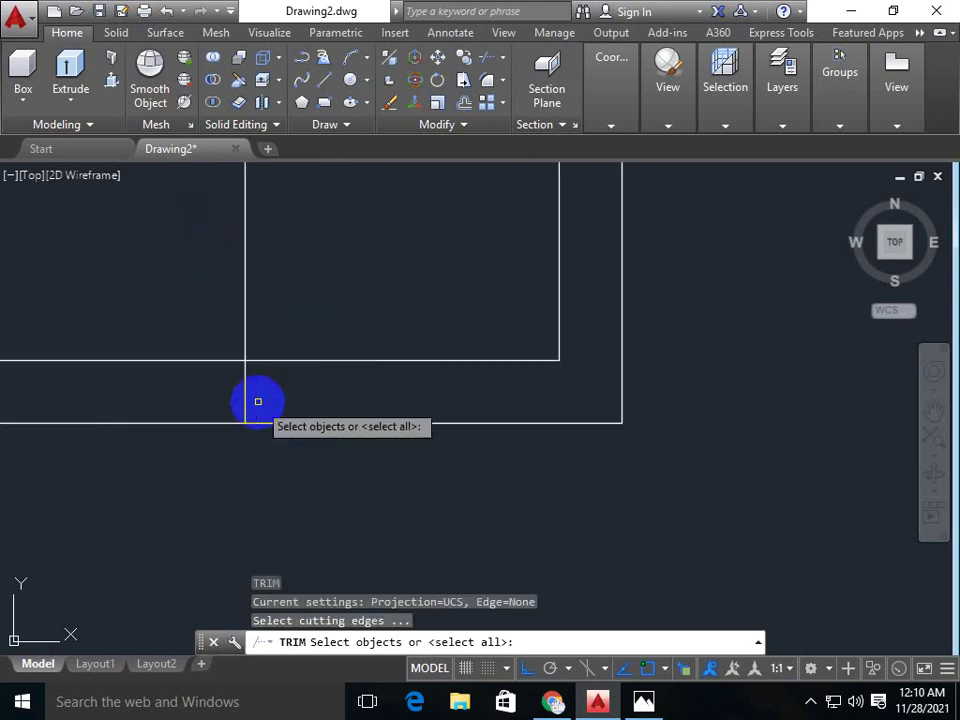
key(Return)
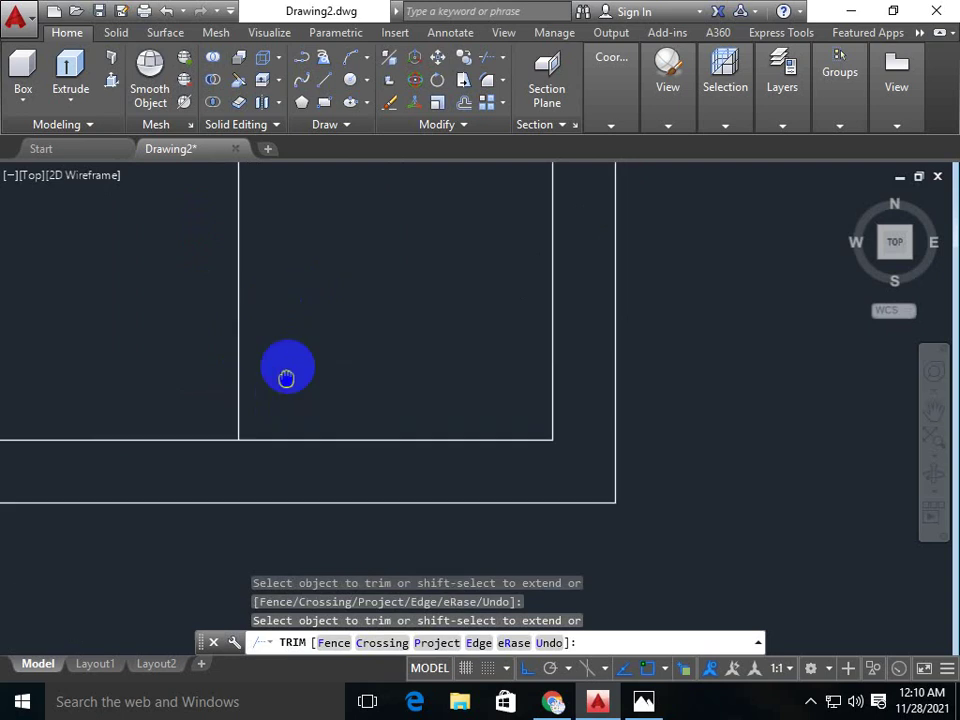
scroll(285, 360, down, 3)
- Offset the centre line 1 unit to each side to form the mullion
key(Escape)
key(Return)
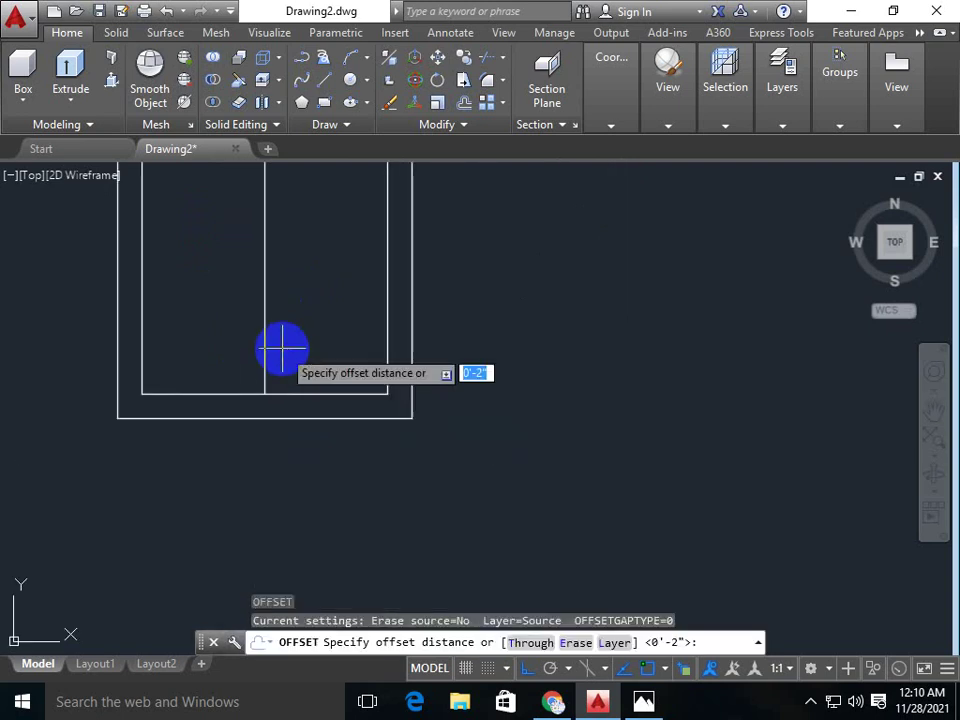
scroll(283, 352, down, 2)
scroll(285, 440, down, 2)
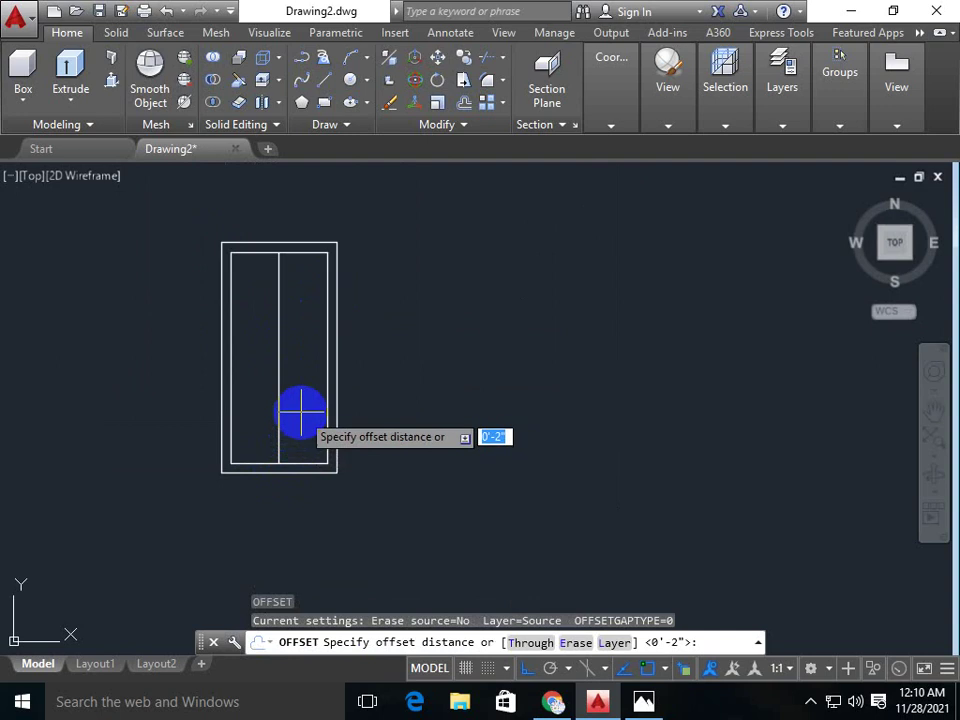
text(1)
key(Return)
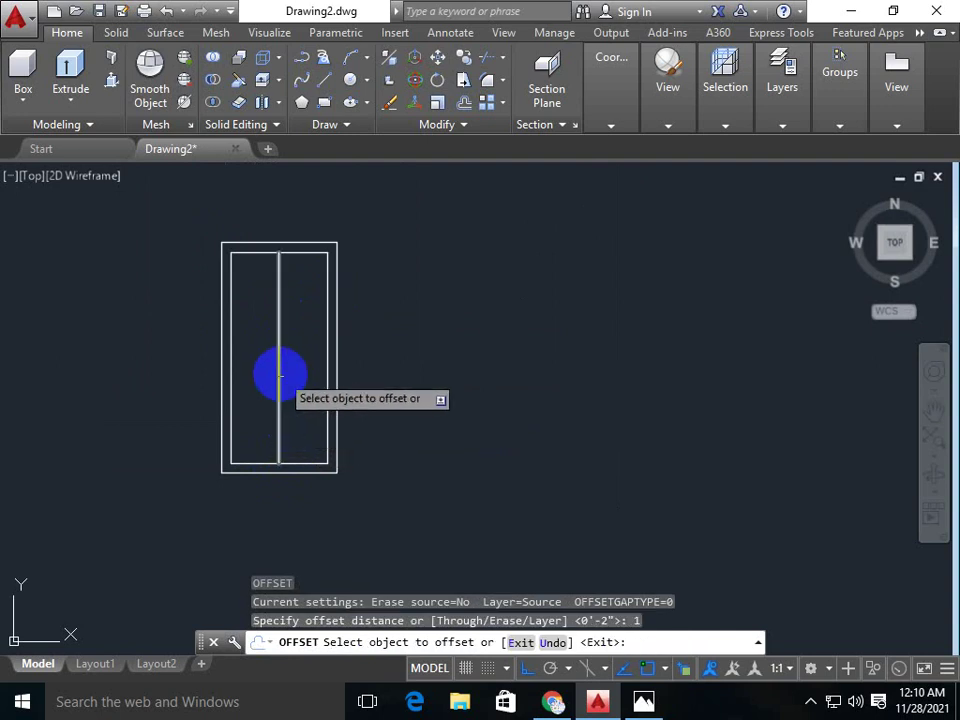
click(276, 370)
click(274, 374)
scroll(268, 379, up, 2)
scroll(268, 379, up, 2)
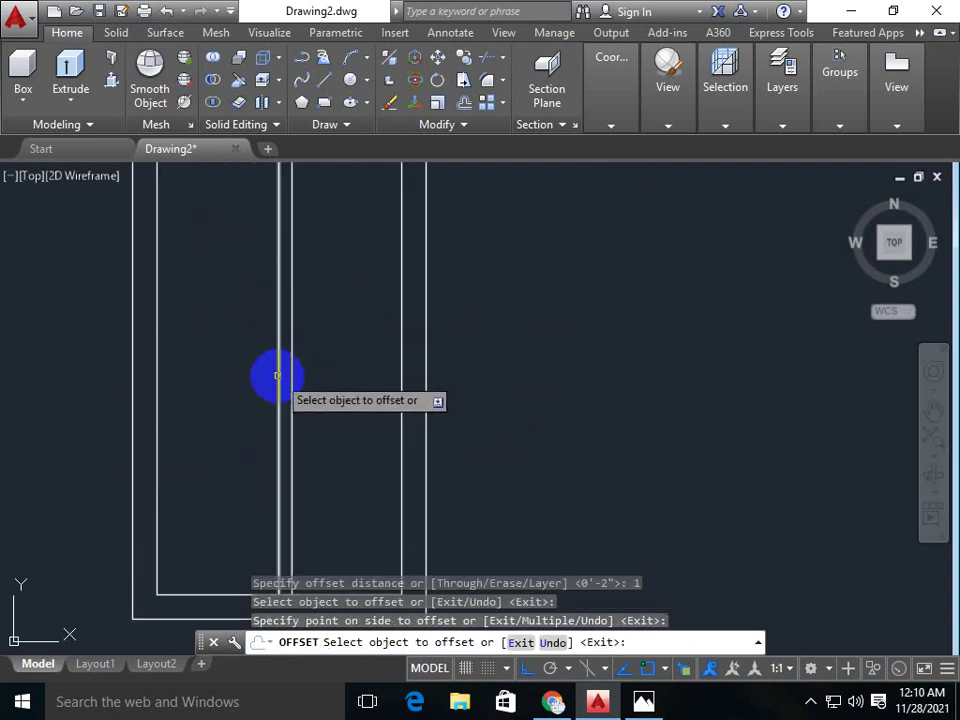
click(263, 376)
click(265, 377)
key(Escape)
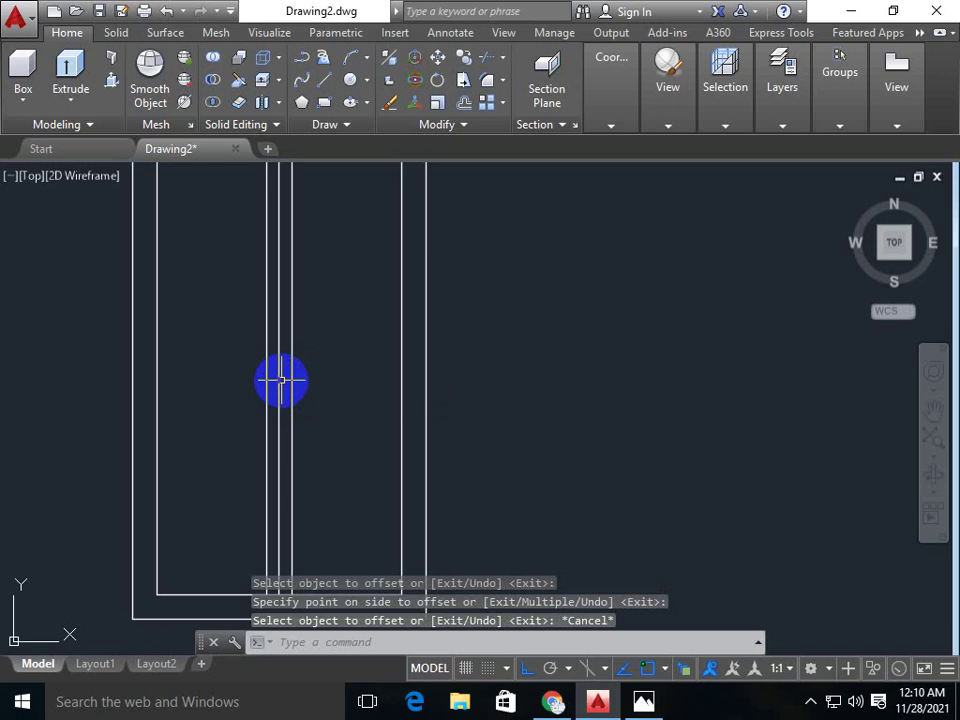
- Erase the original centre line, leaving the two mullion lines
click(280, 380)
key(Delete)
scroll(283, 378, down, 5)
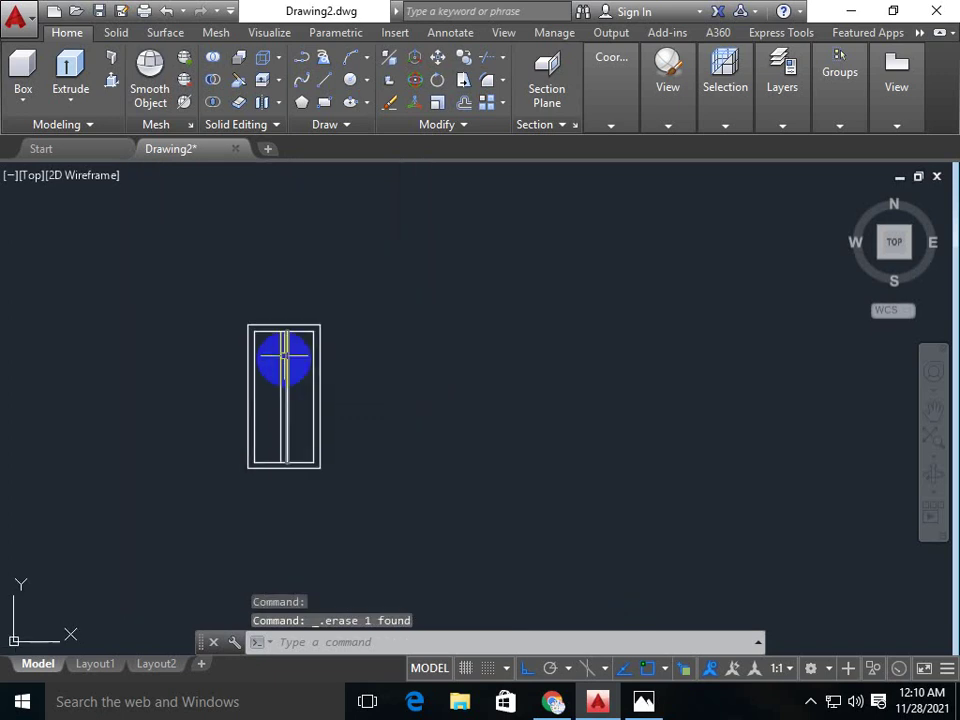
scroll(286, 345, up, 4)
mouse_move(334, 348)
middle_down()
mouse_move(315, 392)
mouse_move(312, 382)
middle_up()
text(tr)
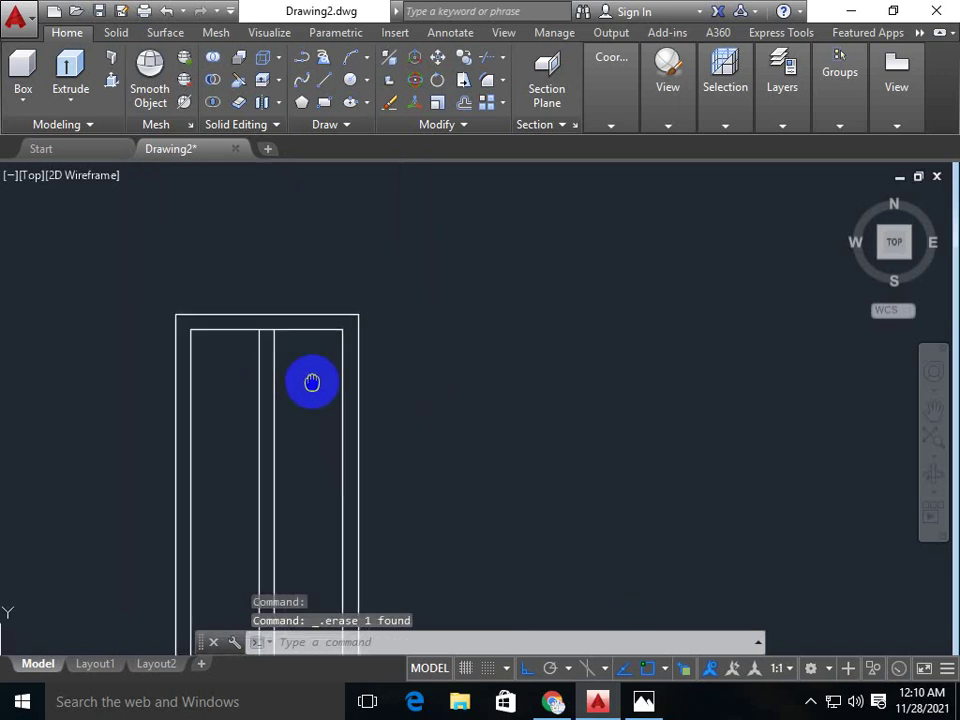
- Trim the inner top edge between the mullion lines, splitting the door into two panels
key(Return)
key(Return)
click(267, 330)
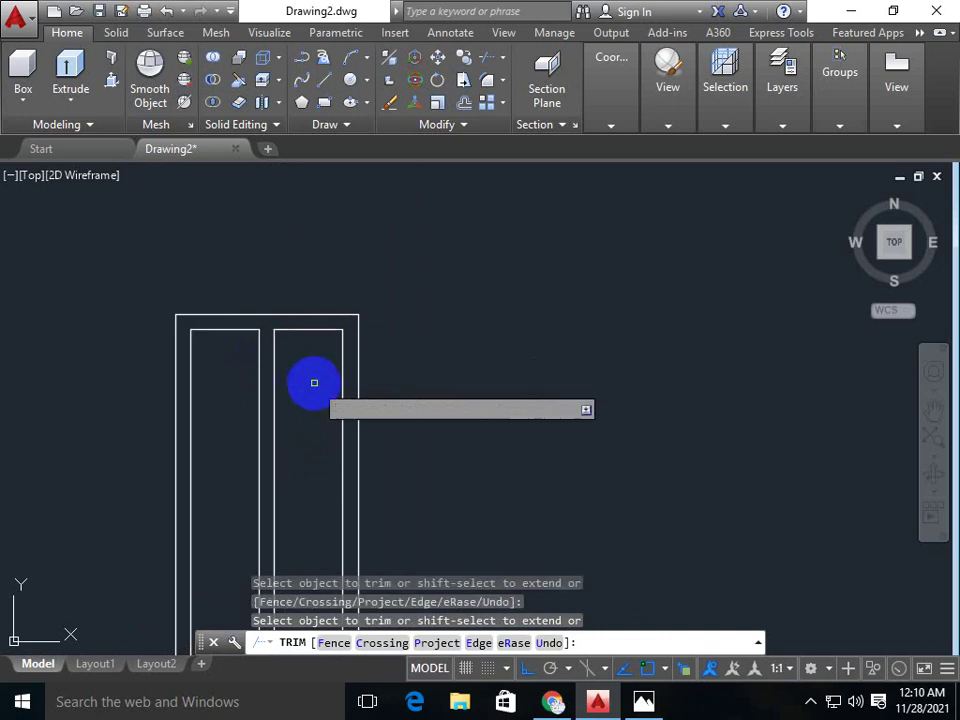
scroll(304, 428, up, 2)
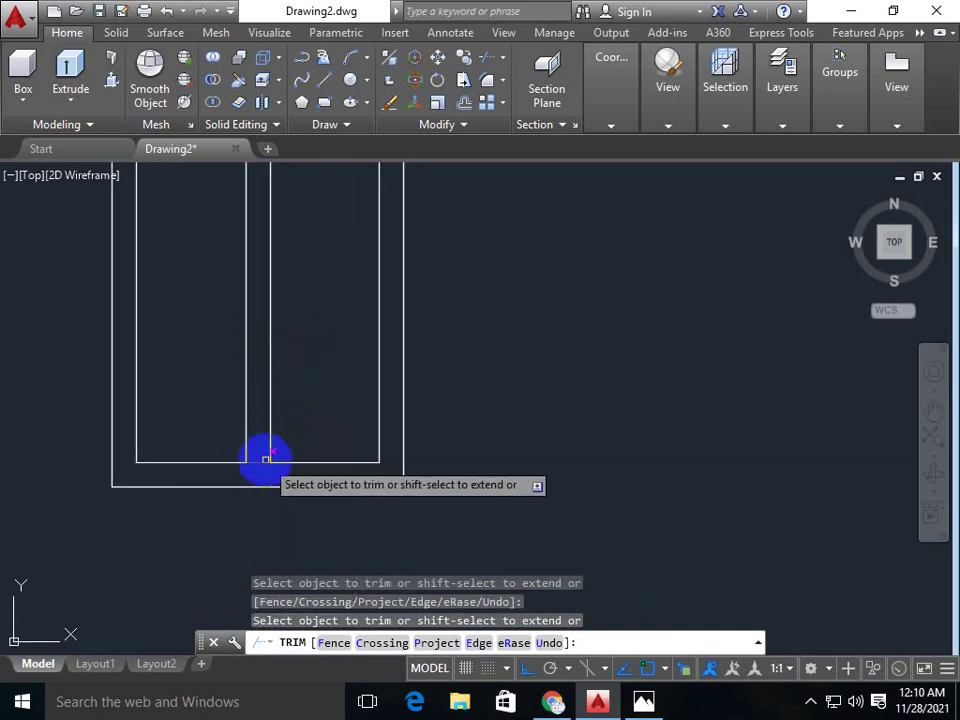
scroll(306, 409, down, 1)
scroll(300, 497, down, 1)
scroll(300, 379, down, 2)
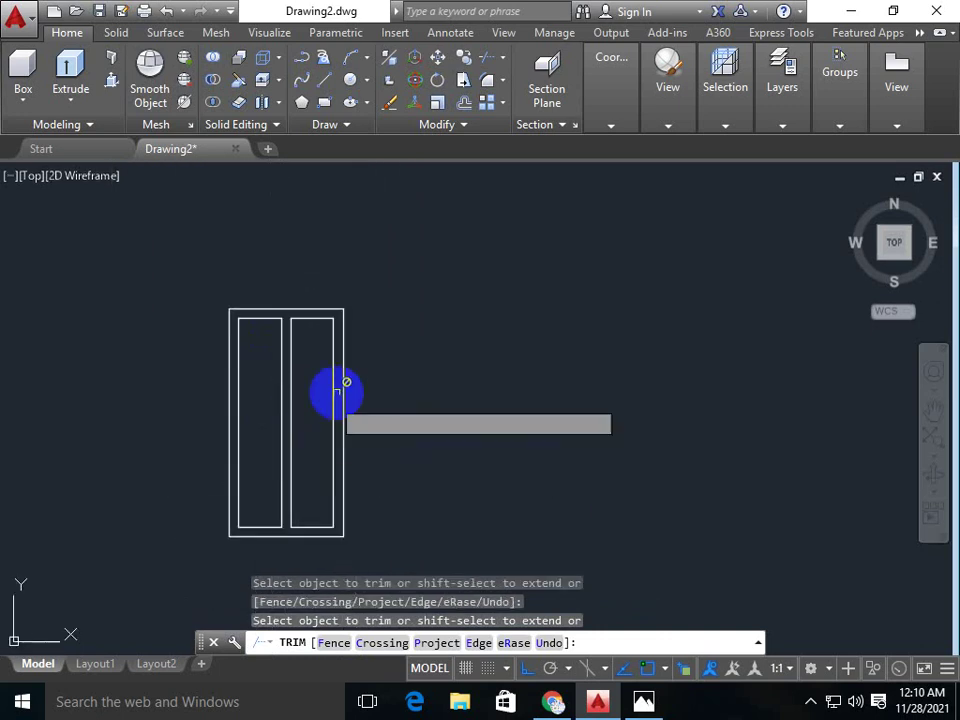
key(Escape)
key(Escape)
key(Escape)
text(da)
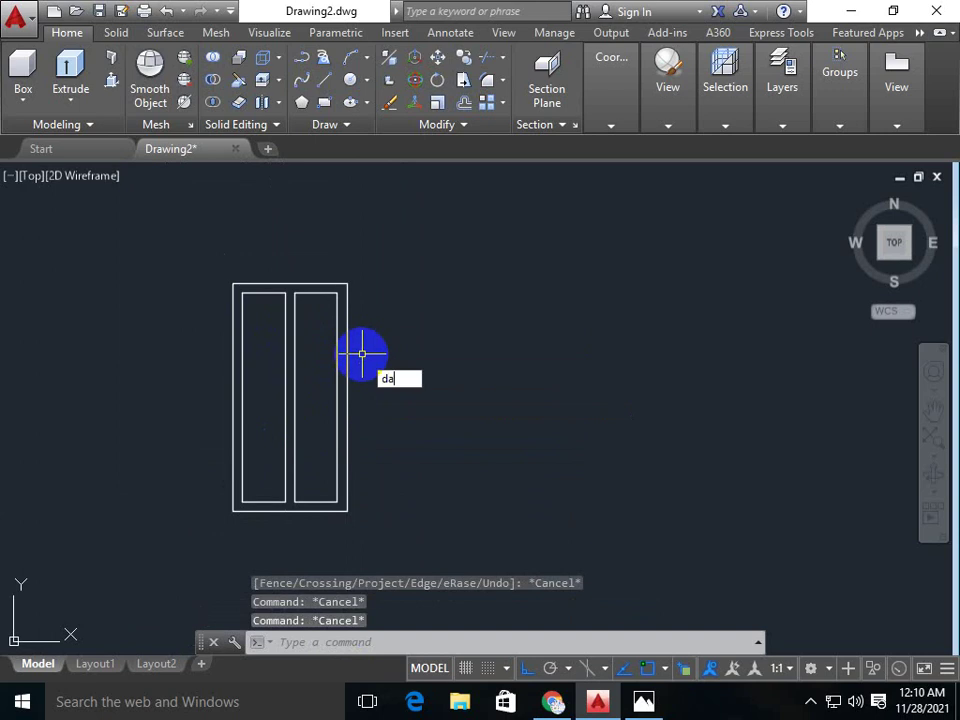
- Add a 2' aligned dimension between the door's top corners, placed above it
text(l)
key(Return)
scroll(214, 283, up, 2)
scroll(262, 283, up, 2)
click(258, 285)
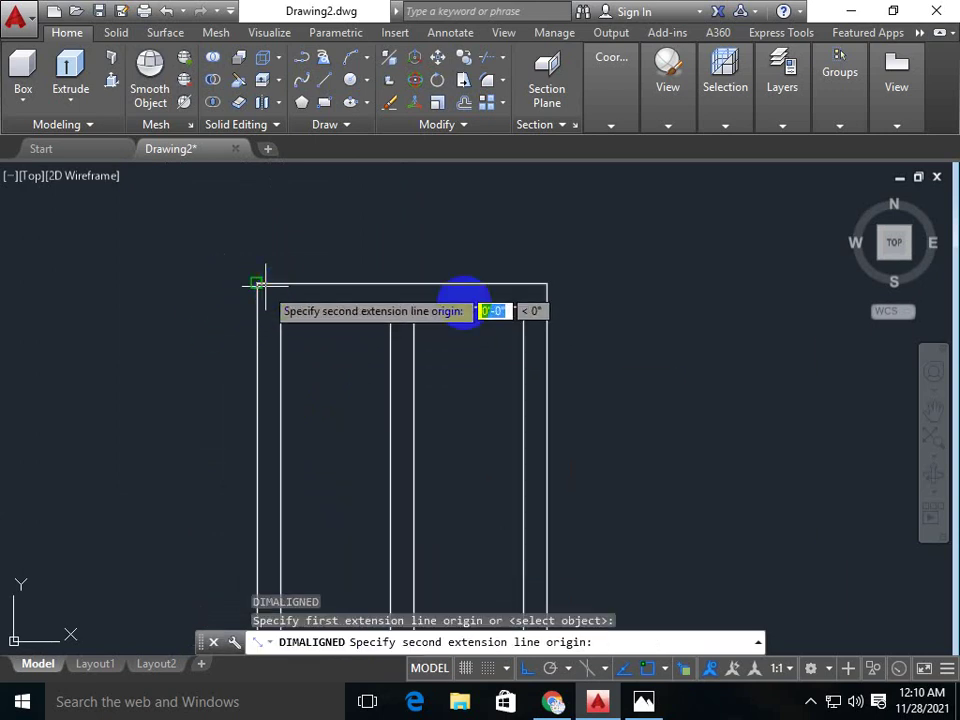
click(547, 285)
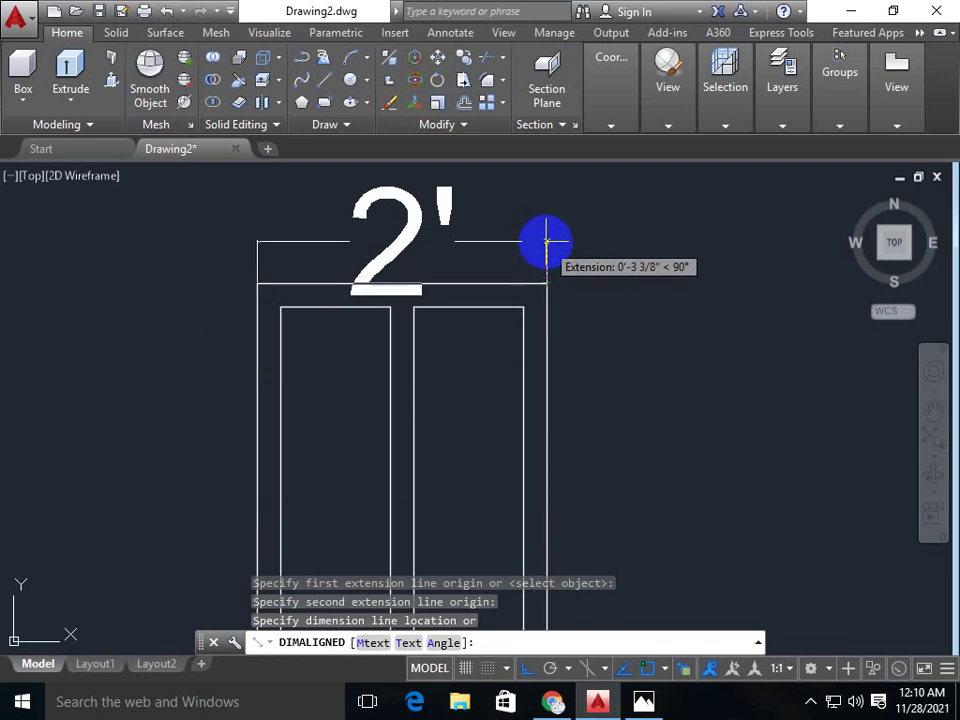
click(549, 218)
middle_drag(549, 218, 351, 272)
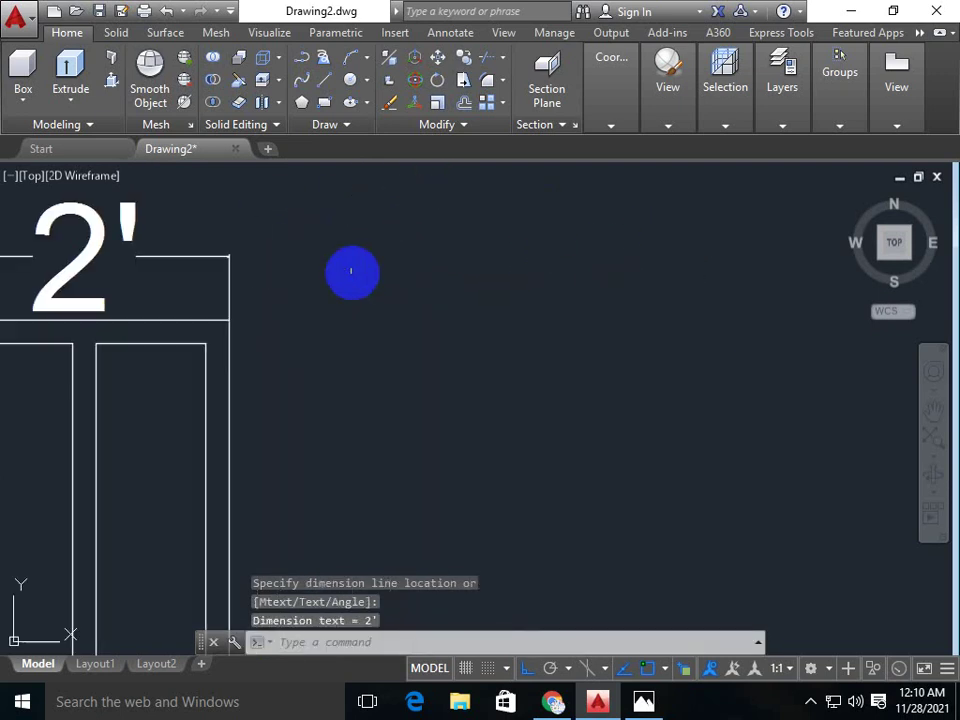
scroll(392, 313, down, 3)
key(Escape)
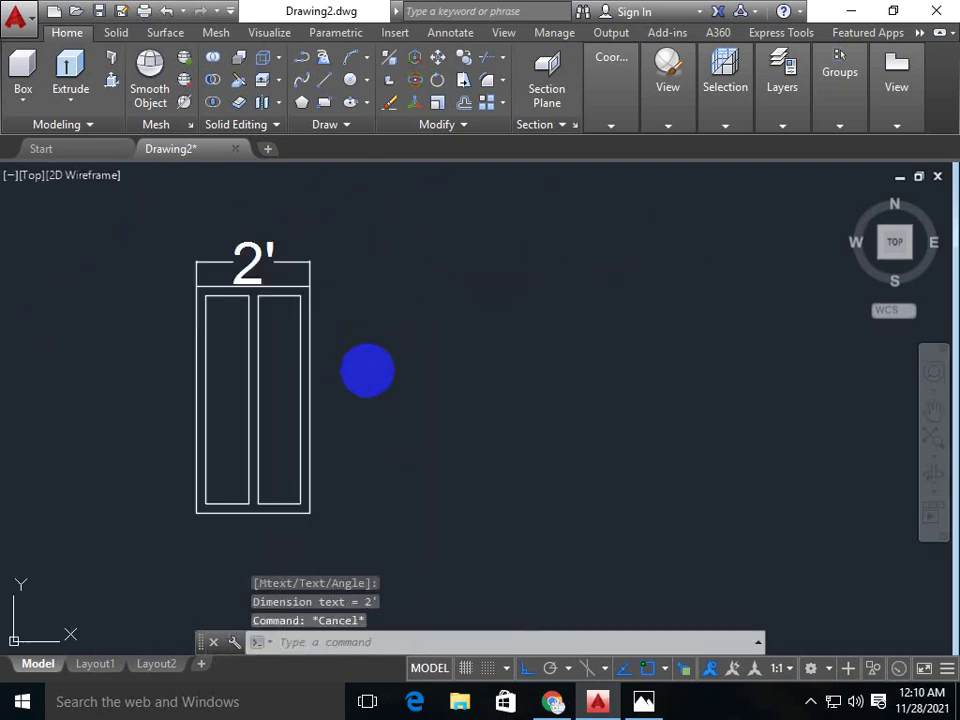
- Begin a new line in the empty space right of the door
text(l)
key(Return)
middle_drag(557, 354, 313, 364)
click(240, 384)
text(3')
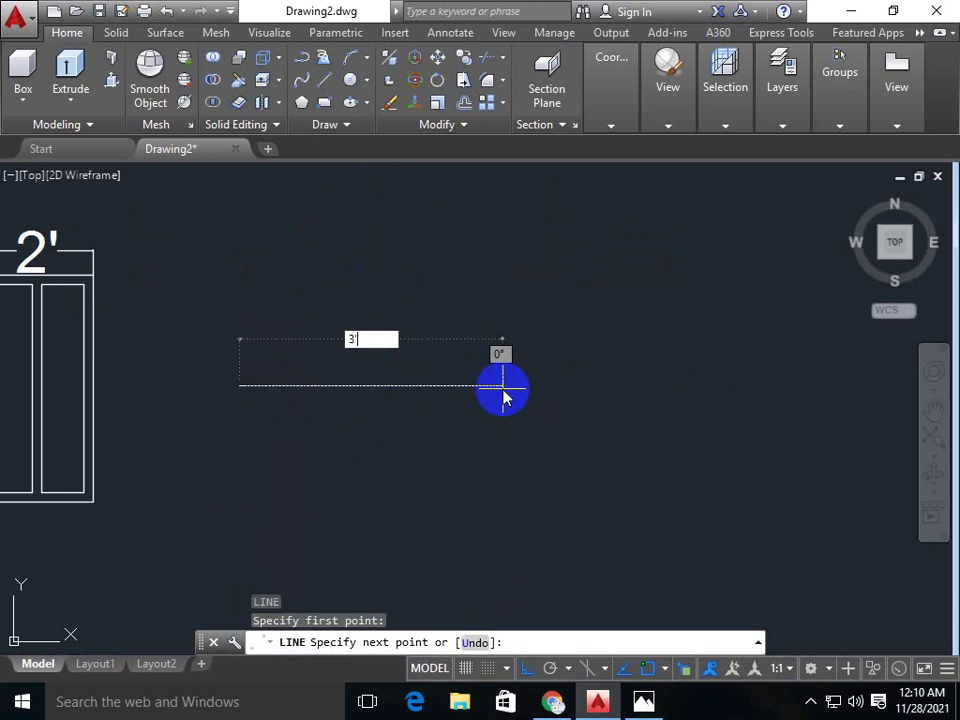
- Finish a 3' base line and offset a copy 4' above it
key(Return)
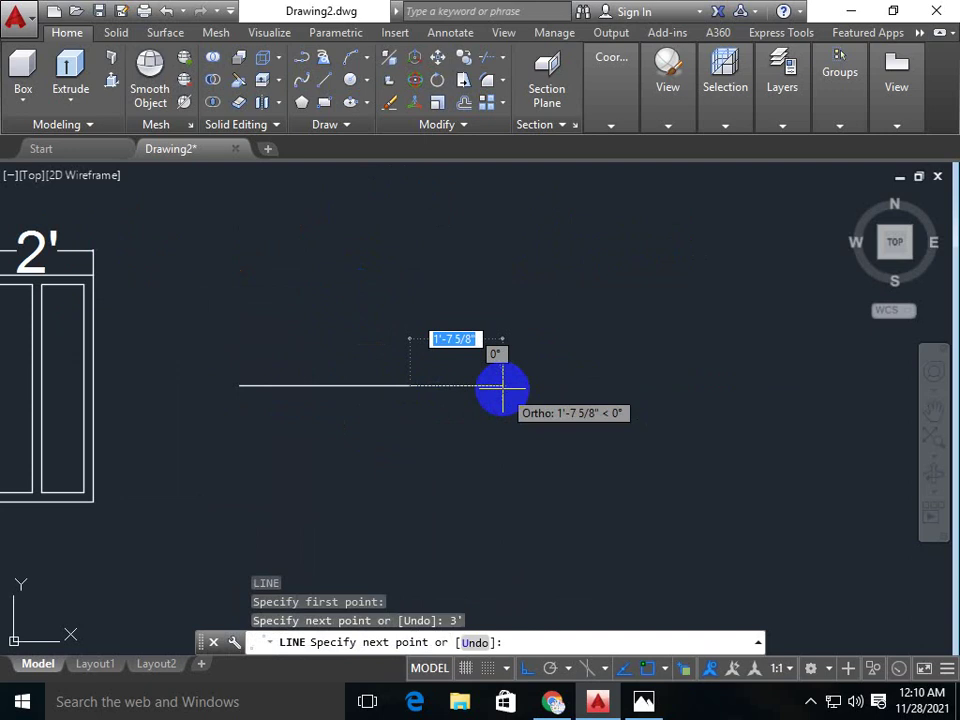
key(Return)
key(Return)
text(4')
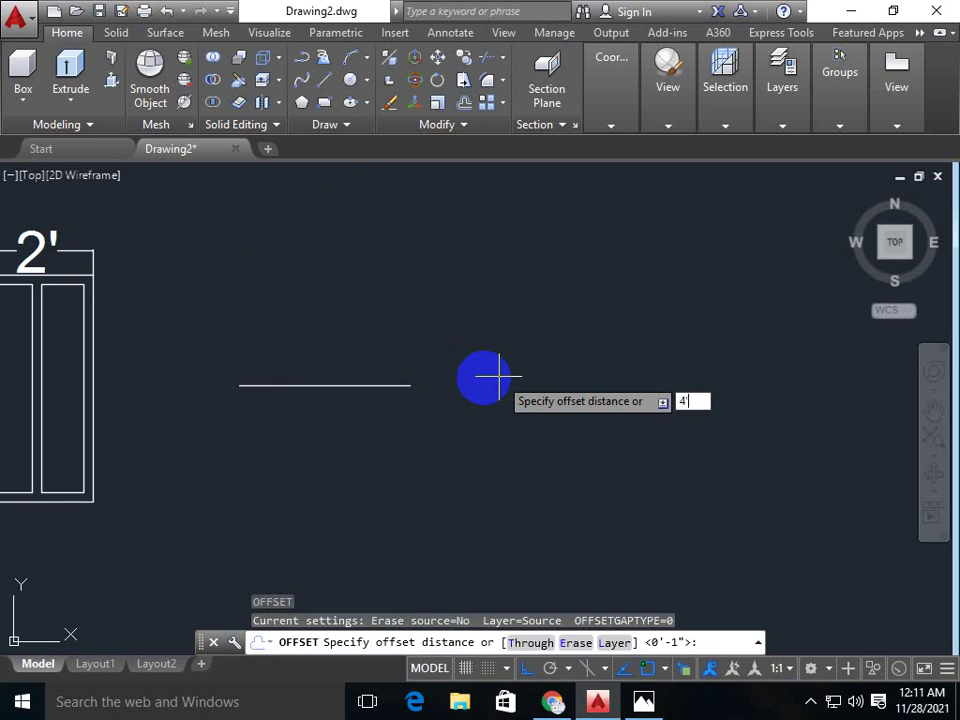
key(Return)
click(368, 385)
click(365, 256)
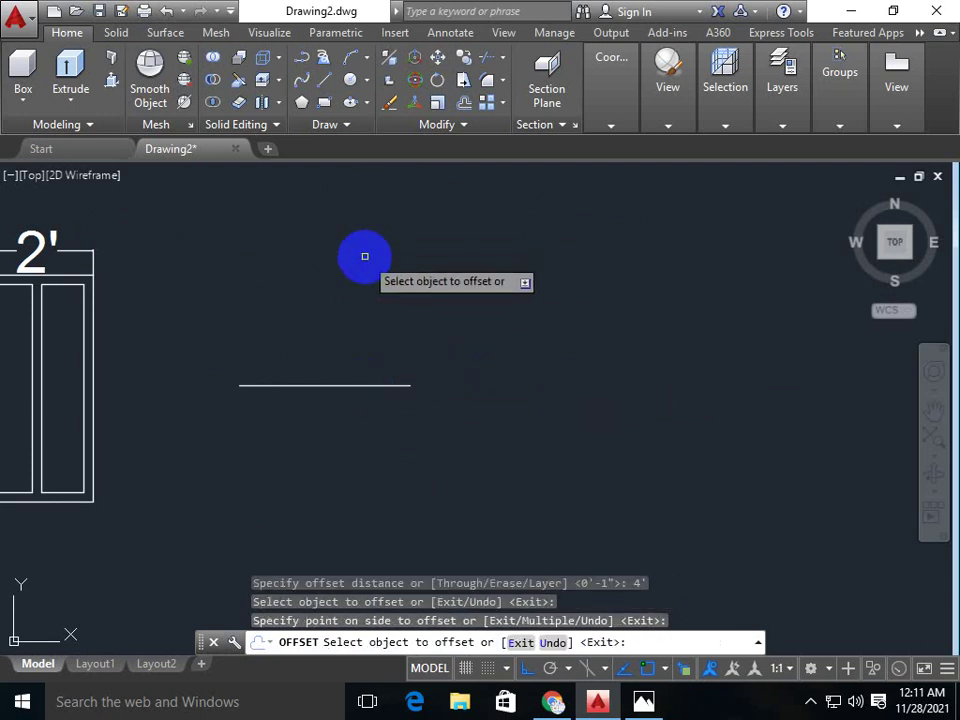
scroll(349, 516, up, 2)
scroll(360, 320, down, 4)
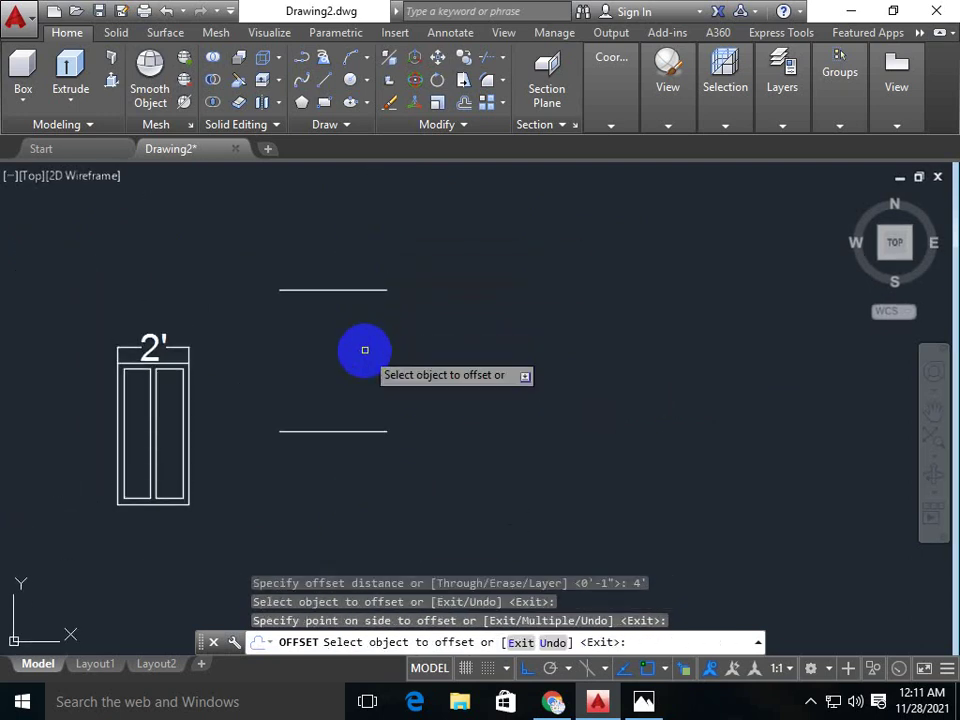
key(Escape)
- Draw the left vertical side between the two lines' left ends
text(l)
key(Return)
scroll(280, 301, up, 4)
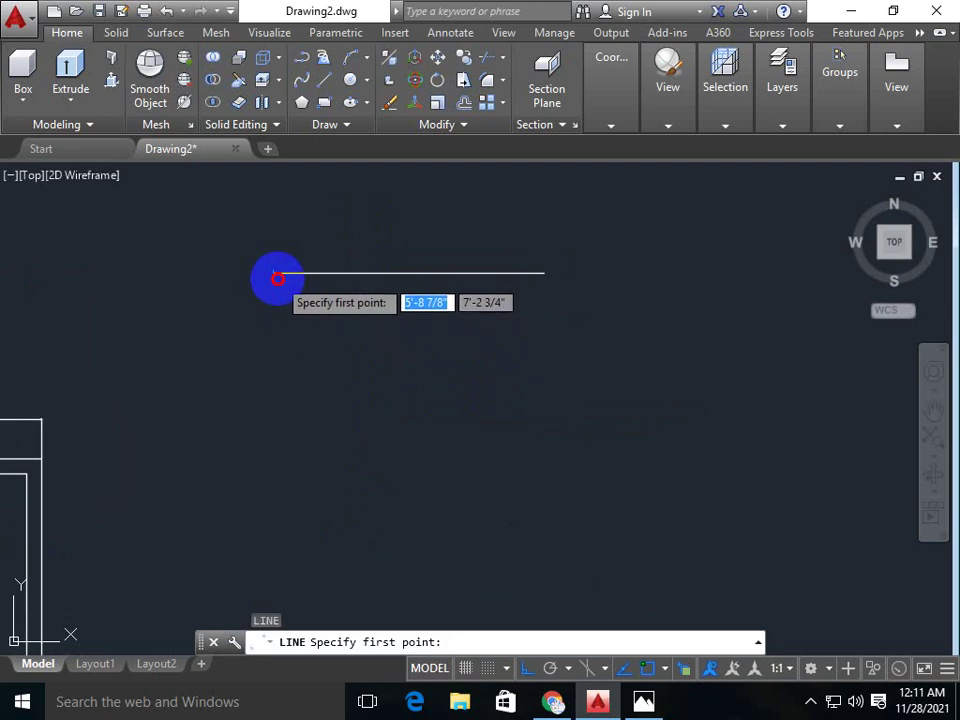
click(278, 275)
middle_drag(278, 275, 288, 409)
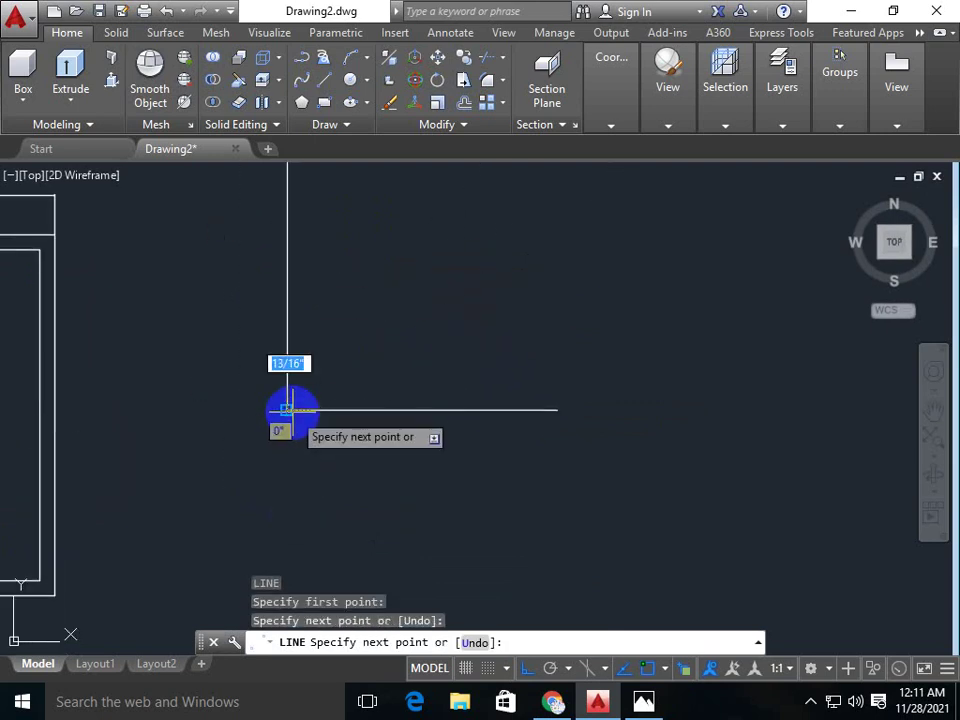
key(Escape)
- Draw the right vertical side joining the right ends, closing the second rectangle
middle_drag(439, 354, 246, 336)
key(Return)
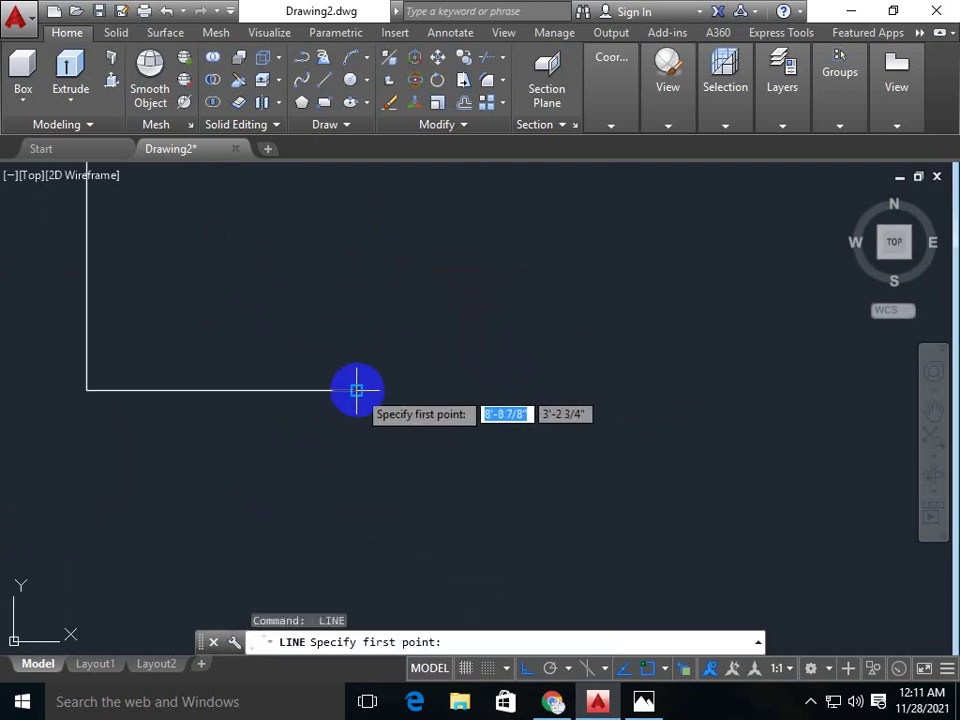
click(357, 390)
middle_drag(332, 446, 317, 420)
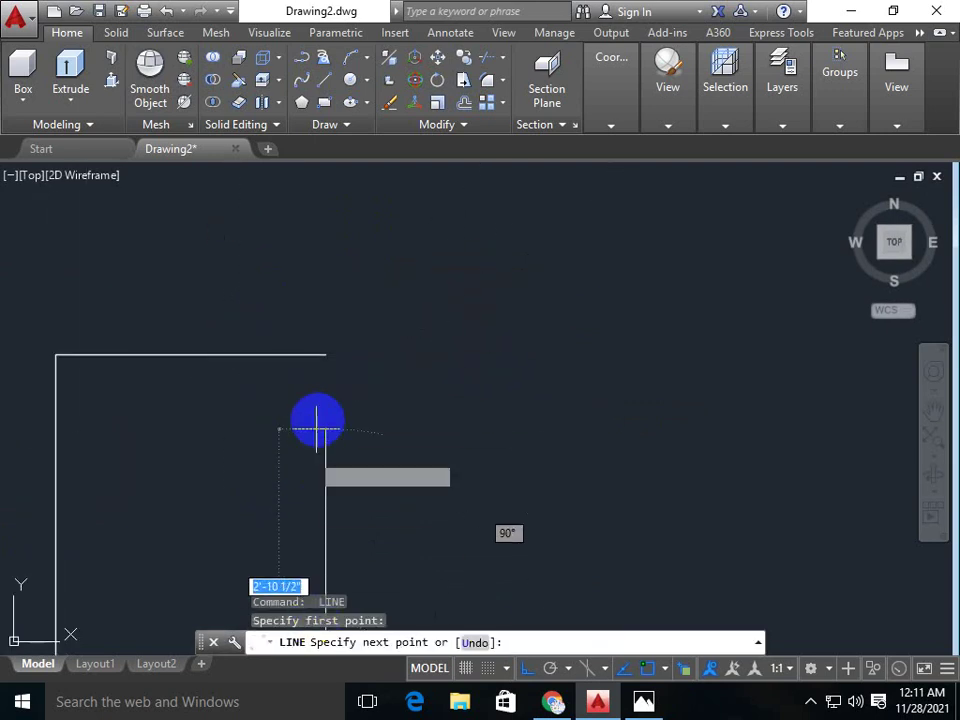
click(325, 354)
key(Escape)
middle_drag(321, 347, 315, 268)
scroll(315, 268, down, 2)
middle_drag(279, 330, 372, 329)
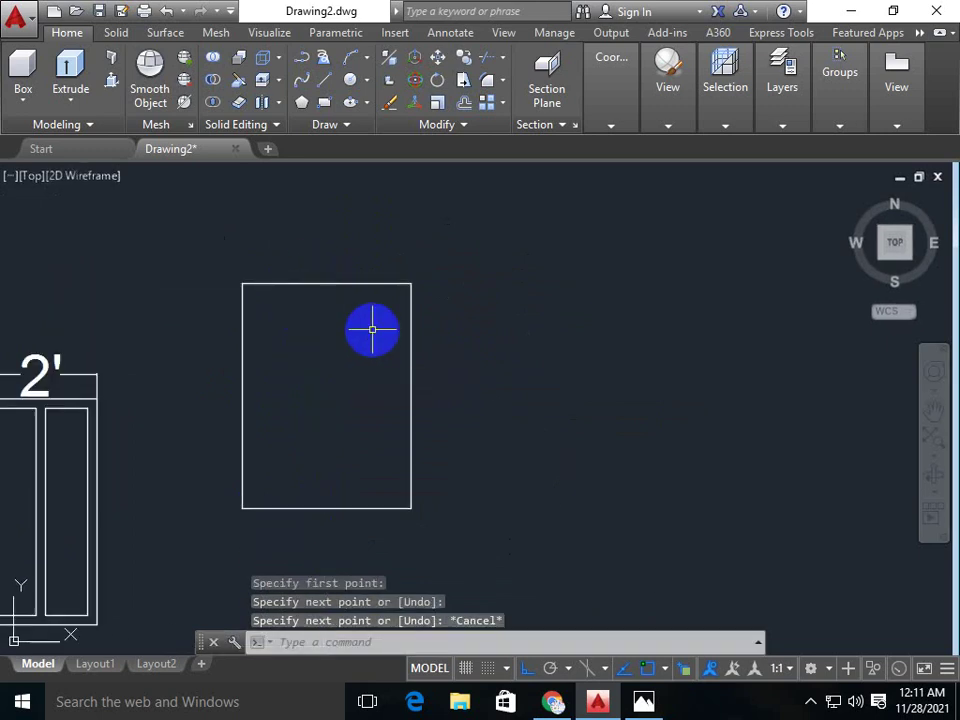
text(o)
key(Return)
key(Return)
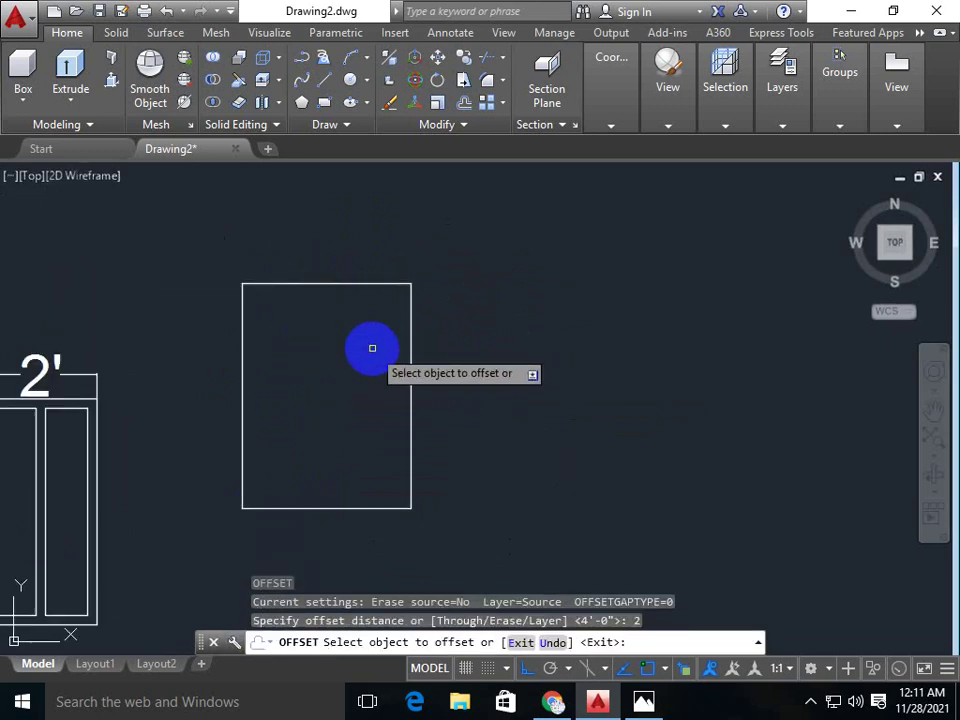
- Offset all four edges of the new door rectangle 2 units inward
click(413, 355)
click(379, 364)
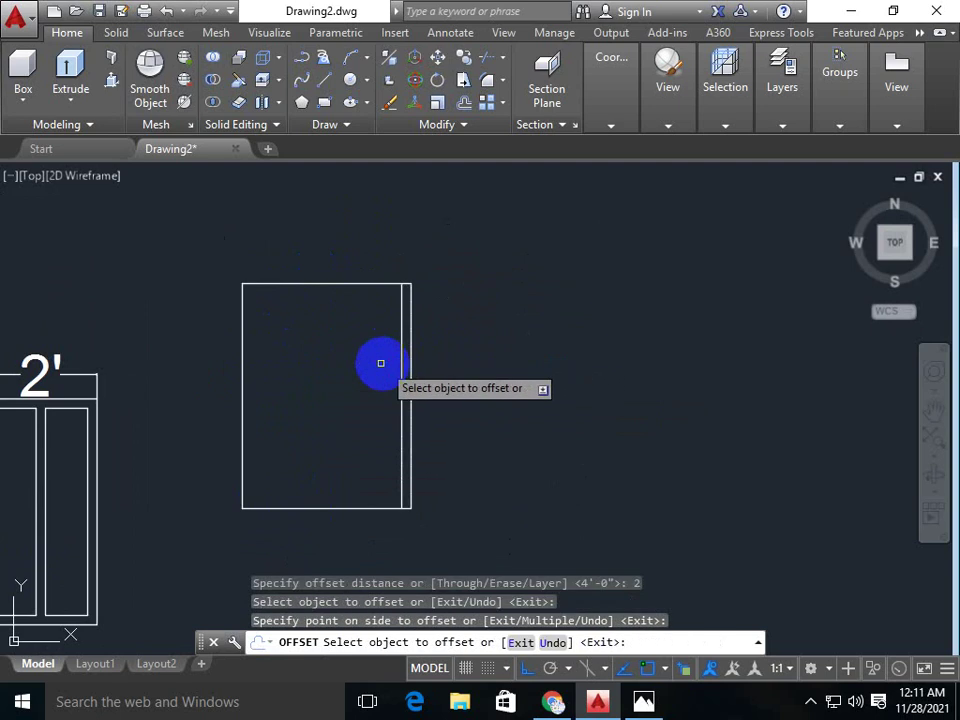
click(353, 284)
click(253, 341)
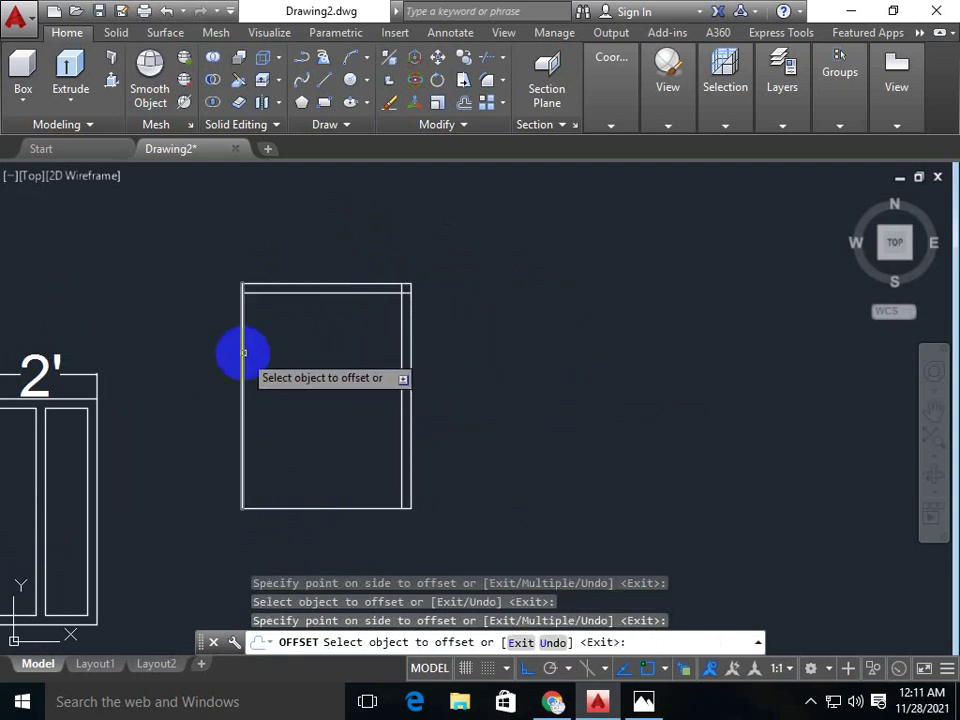
click(242, 349)
click(330, 420)
click(337, 507)
click(351, 428)
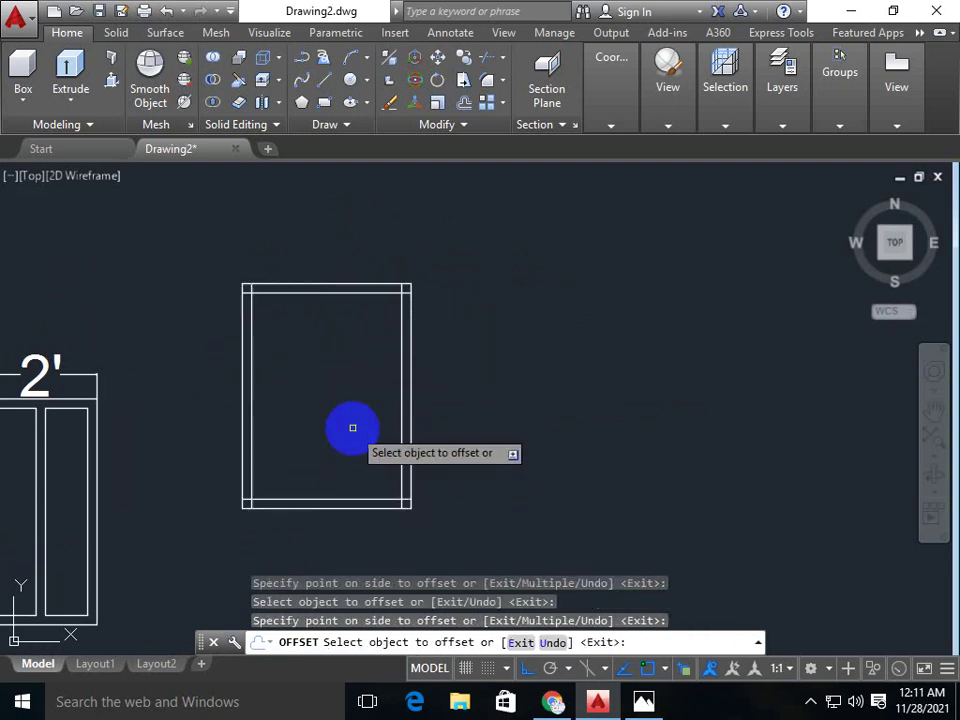
middle_drag(351, 428, 369, 431)
key(Escape)
mouse_move(317, 332)
middle_down()
mouse_move(401, 387)
mouse_move(319, 343)
mouse_move(348, 303)
middle_up()
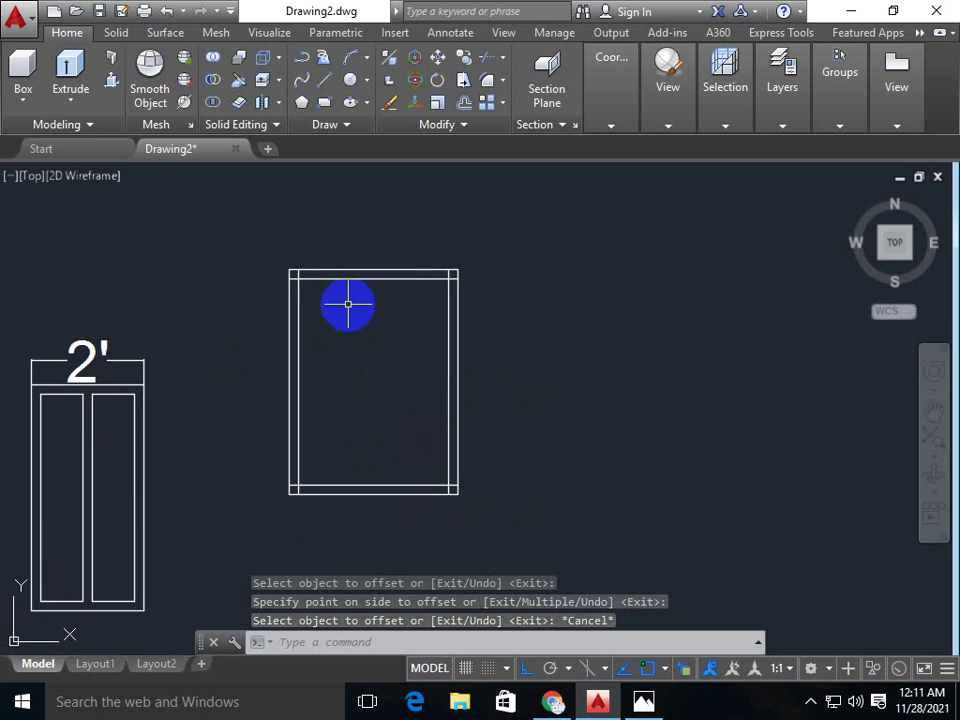
- Trim the overlapping line stubs at the inner frame's top-left and top-right corners
text(tr)
key(Return)
scroll(294, 272, up, 3)
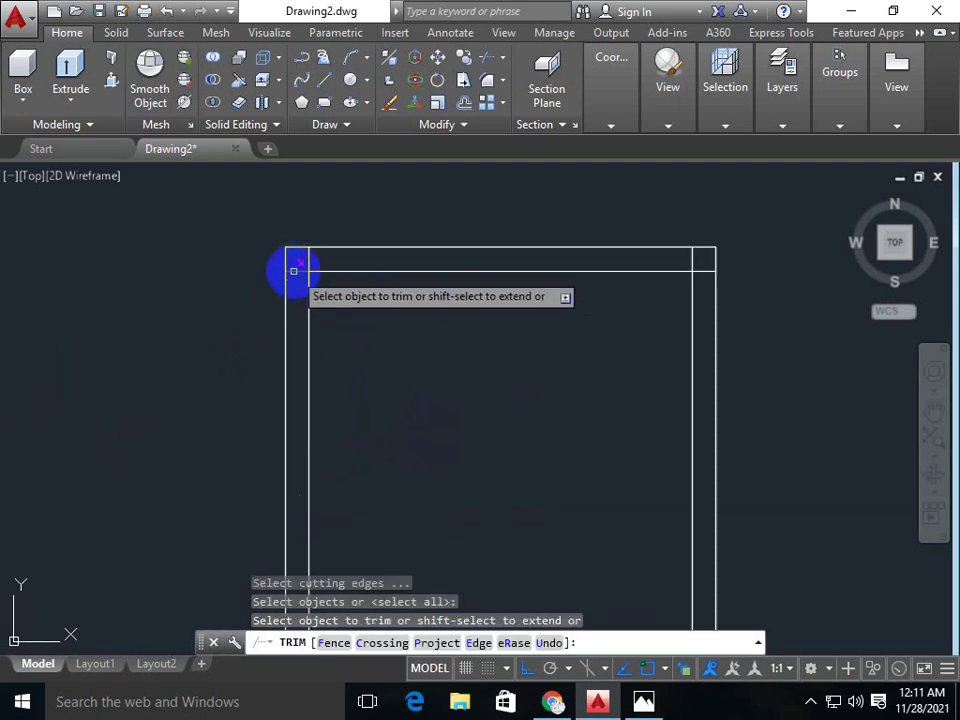
click(294, 271)
click(308, 260)
middle_drag(334, 311, 300, 281)
click(658, 229)
click(672, 241)
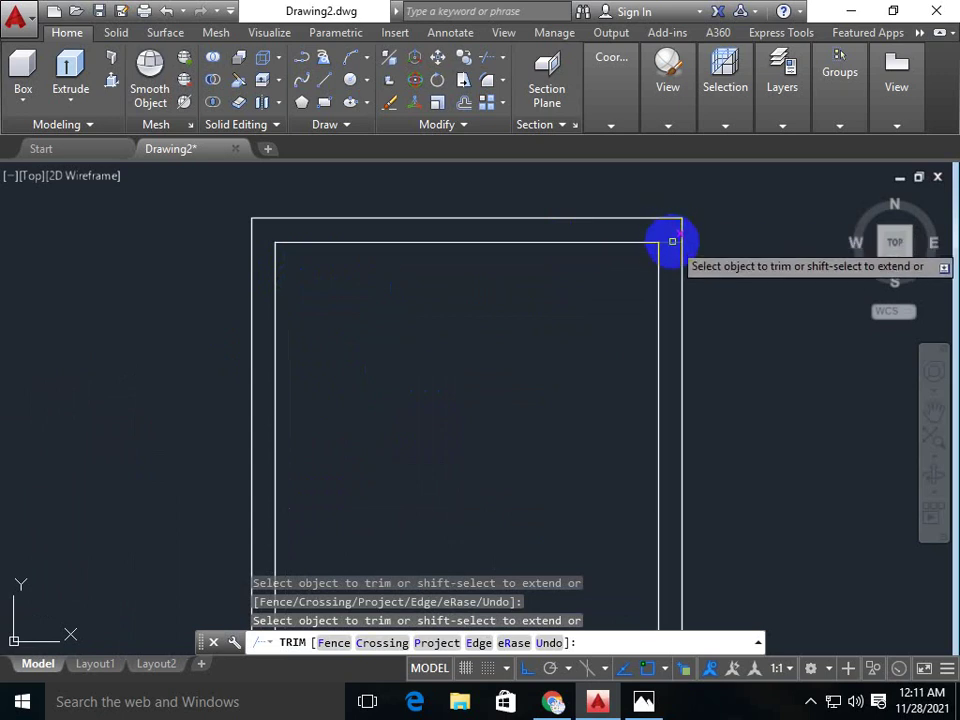
- Trim the overlapping stubs at the bottom-left and bottom-right corners
scroll(523, 242, down, 4)
middle_drag(446, 384, 414, 330)
scroll(378, 383, up, 4)
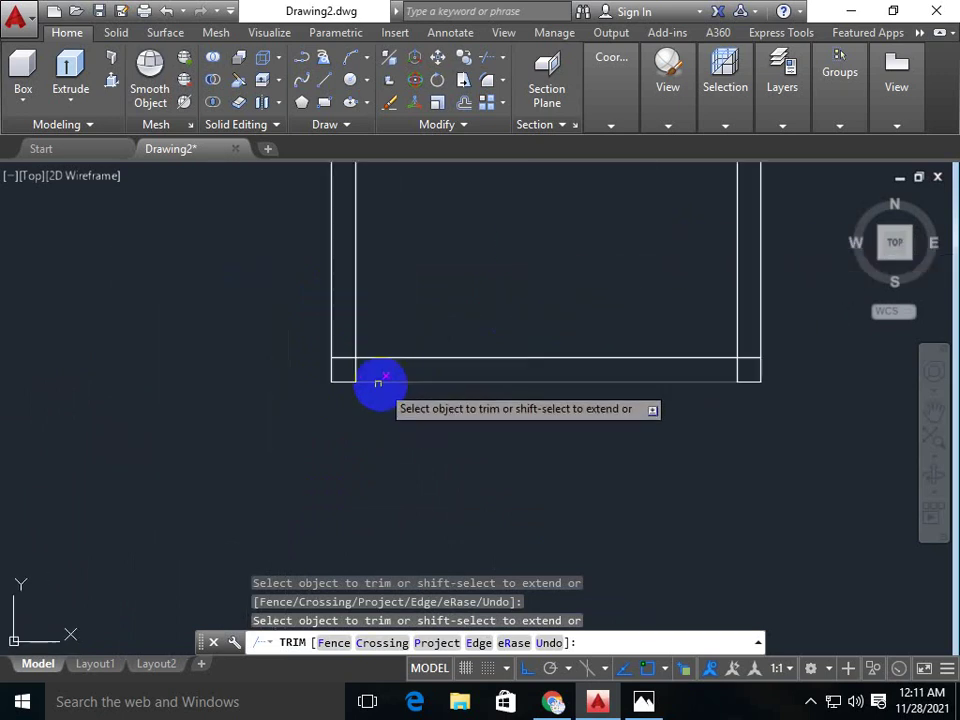
click(343, 360)
click(356, 371)
middle_drag(465, 302, 250, 325)
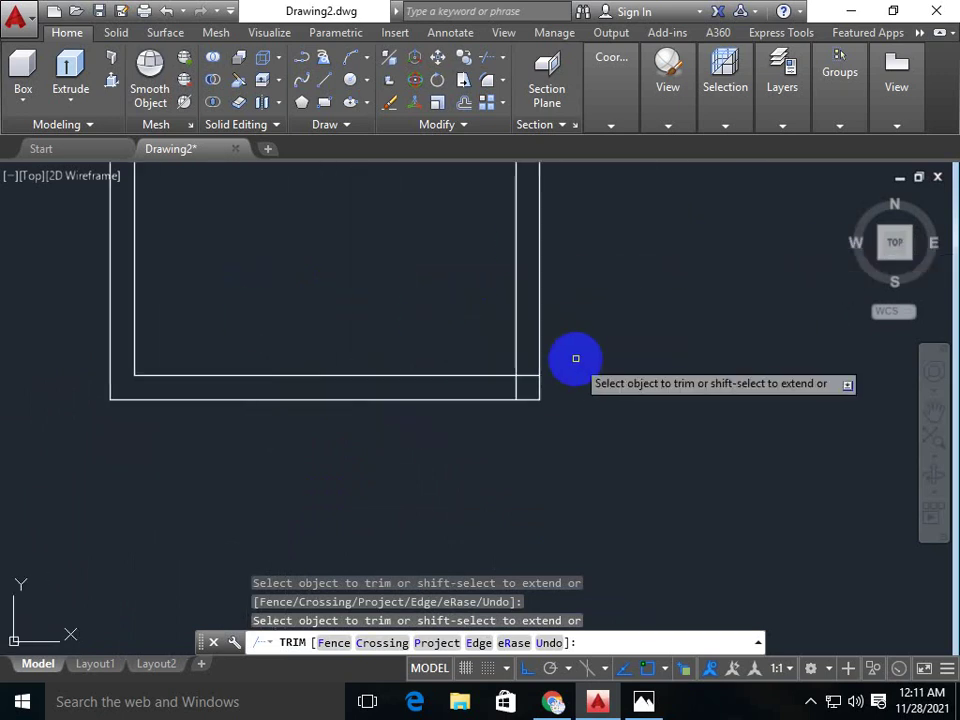
click(533, 373)
scroll(467, 343, down, 1)
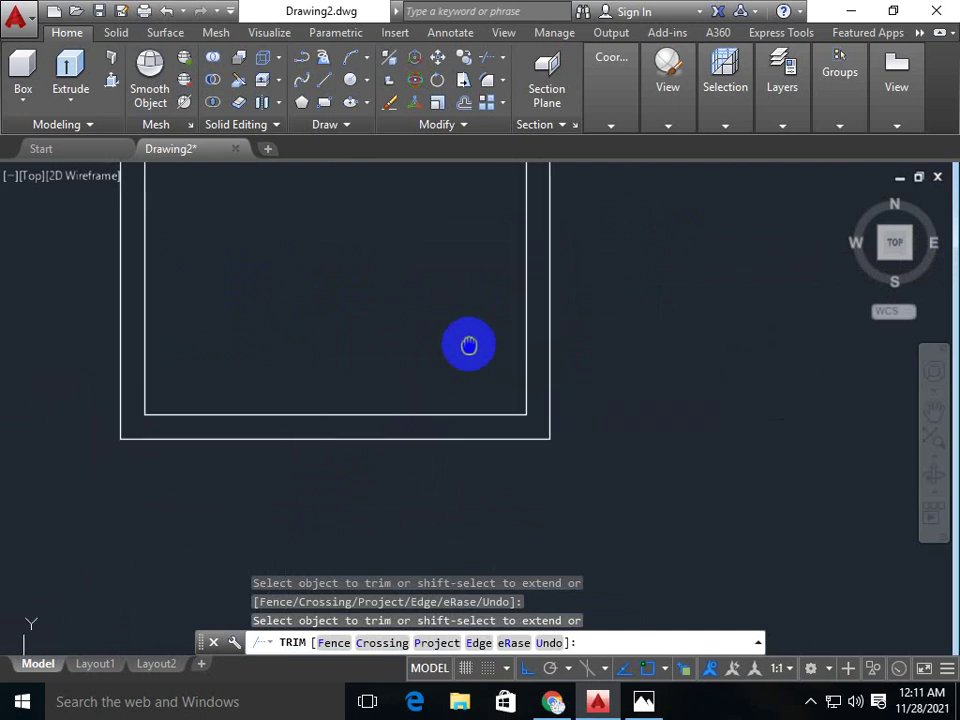
scroll(424, 317, down, 3)
- Draw a vertical centre line from the inner frame's top to its bottom
middle_drag(424, 317, 375, 380)
key(Escape)
text(l)
key(Return)
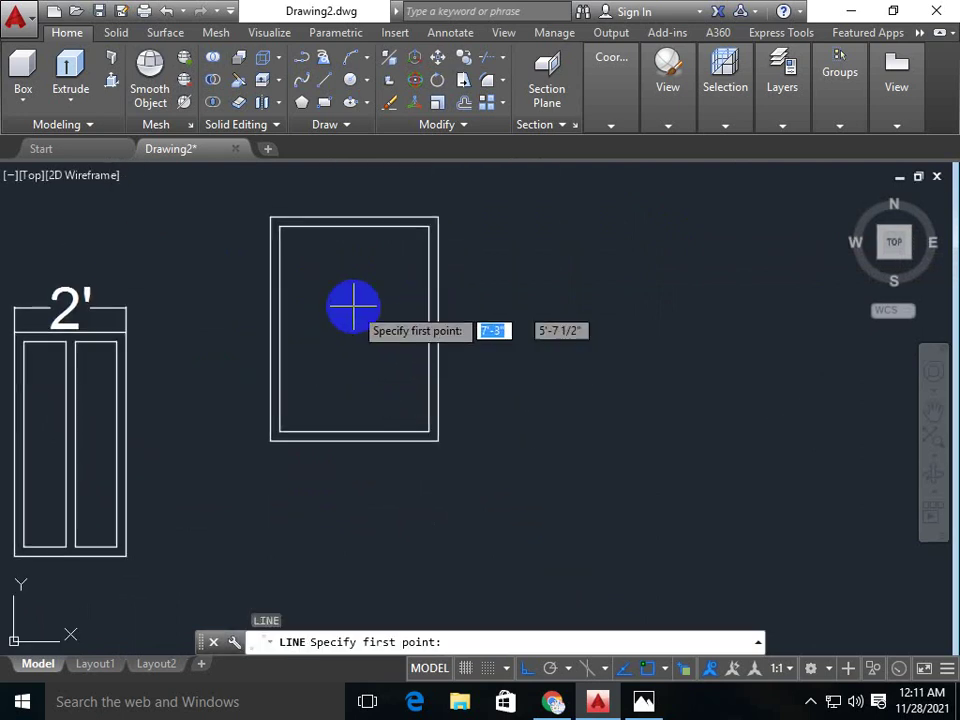
click(355, 227)
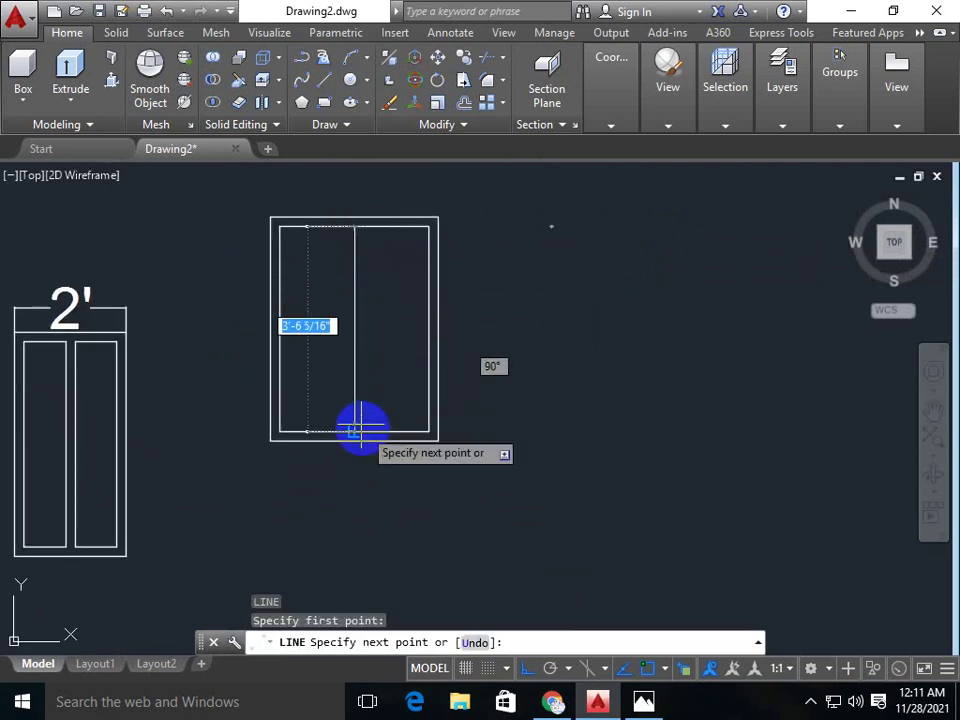
scroll(353, 437, up, 2)
scroll(353, 437, up, 1)
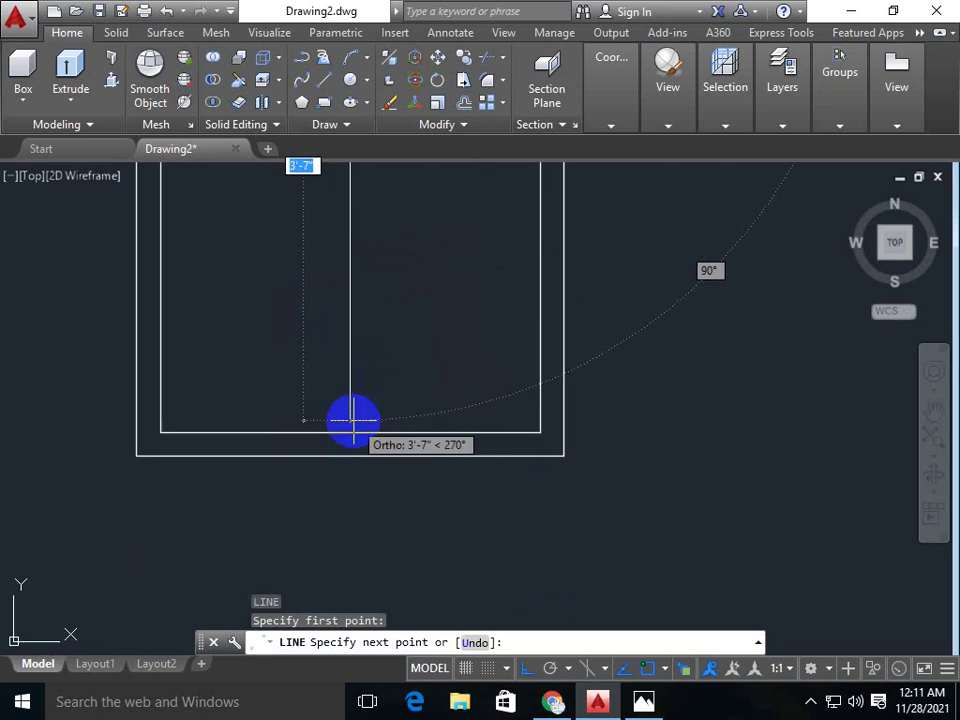
click(350, 432)
key(Escape)
scroll(332, 394, down, 1)
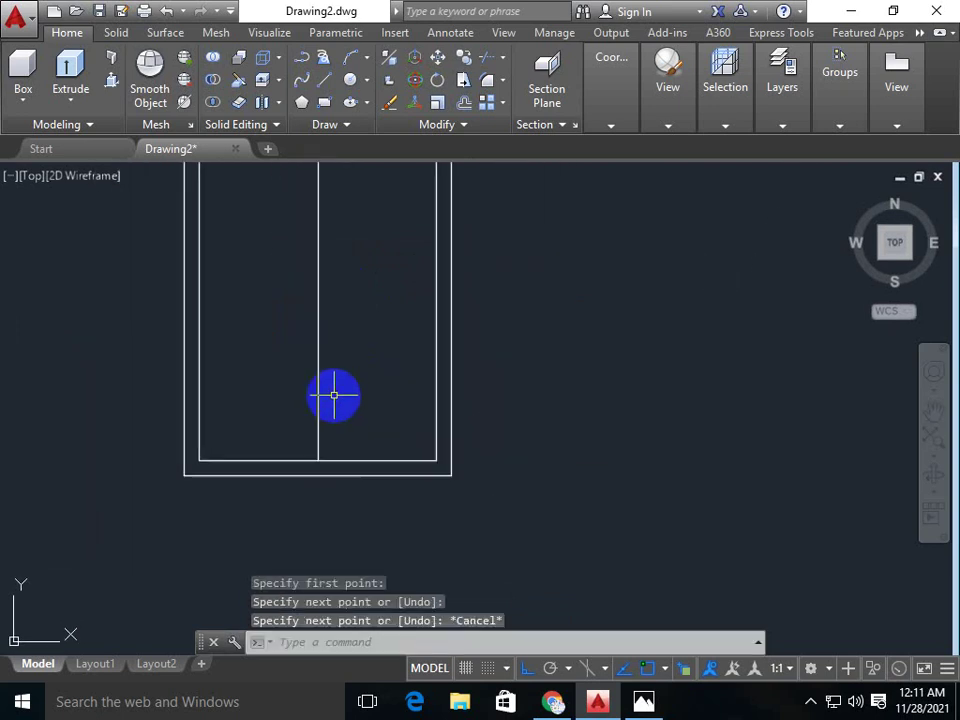
scroll(311, 437, down, 1)
- Offset the centre line 1" to each side to form the mullion
key(Return)
text(1)
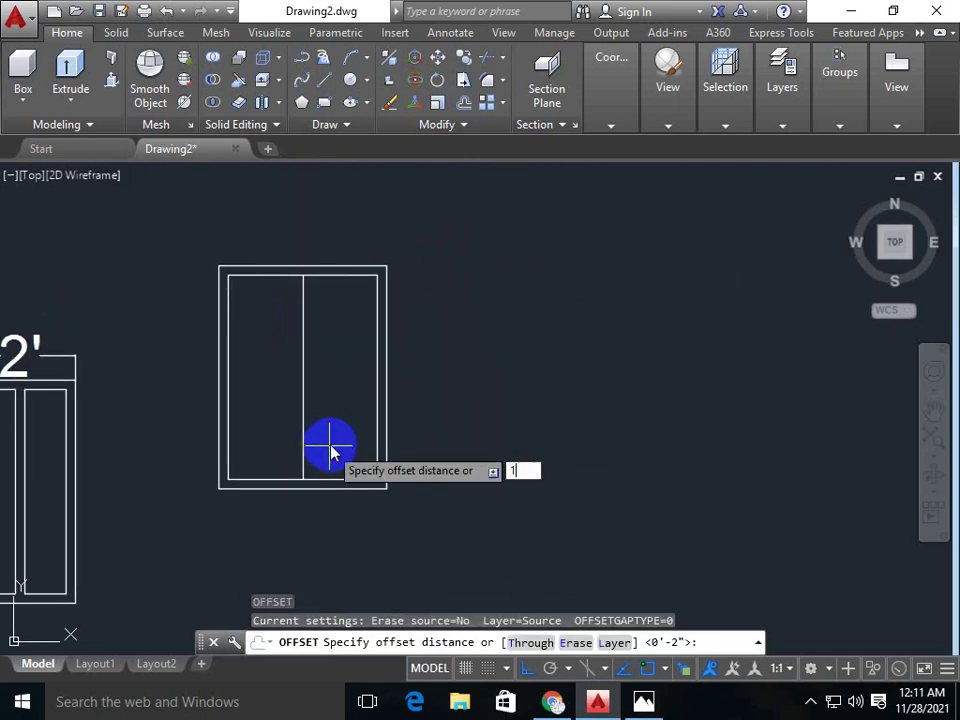
key(Return)
click(298, 389)
click(301, 390)
scroll(303, 401, up, 2)
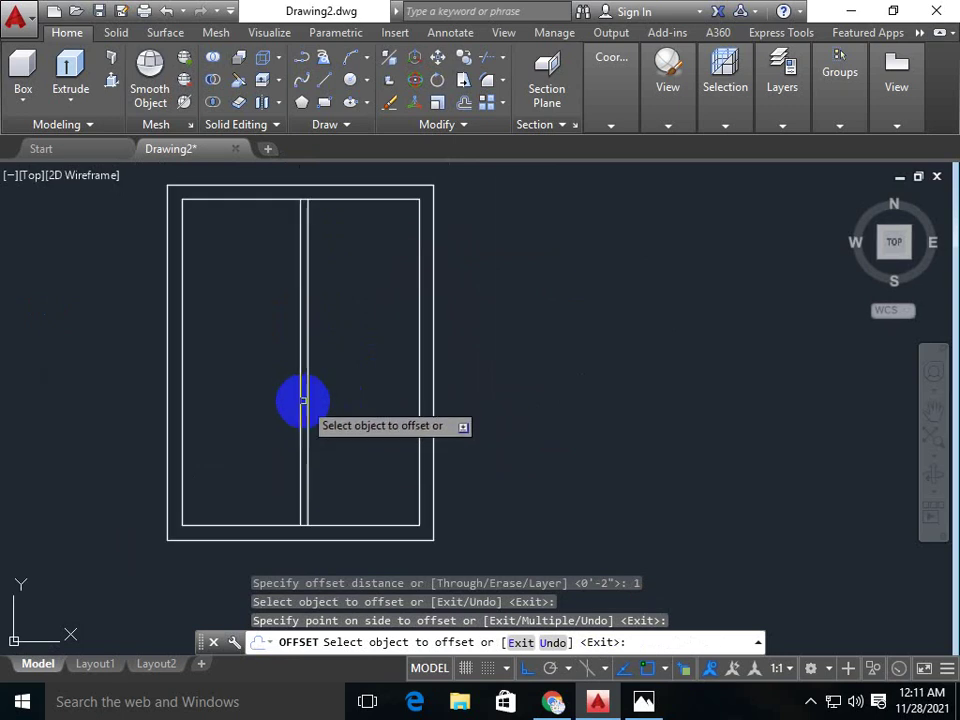
click(298, 395)
click(261, 399)
key(Escape)
- Select and erase the original centre line
scroll(306, 403, up, 2)
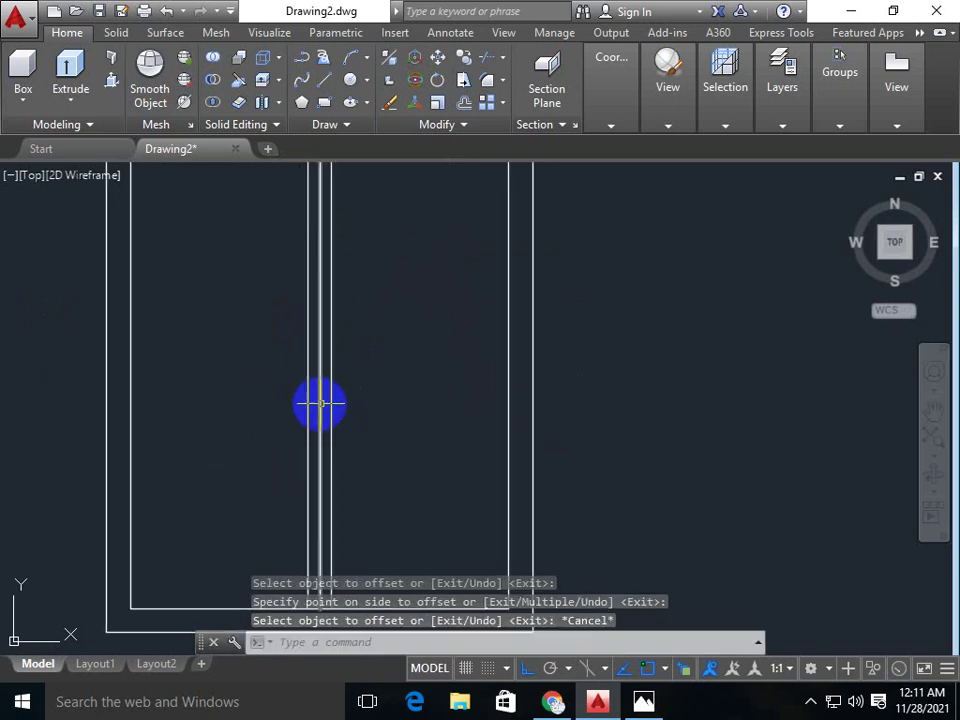
click(320, 403)
click(320, 403)
click(320, 407)
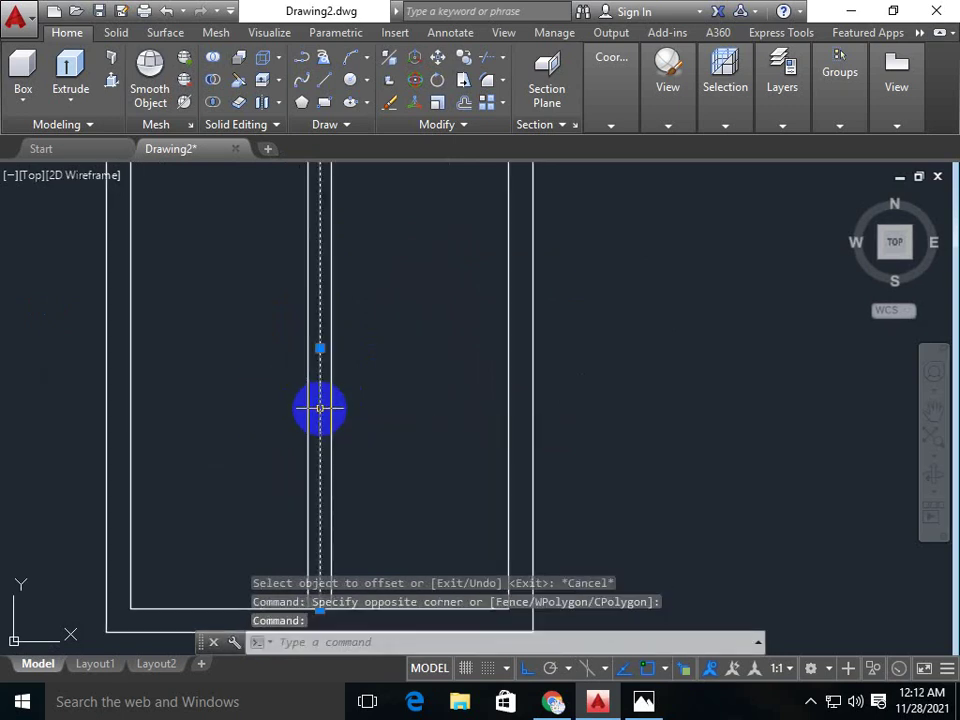
key(Delete)
scroll(320, 407, down, 2)
middle_drag(388, 373, 372, 434)
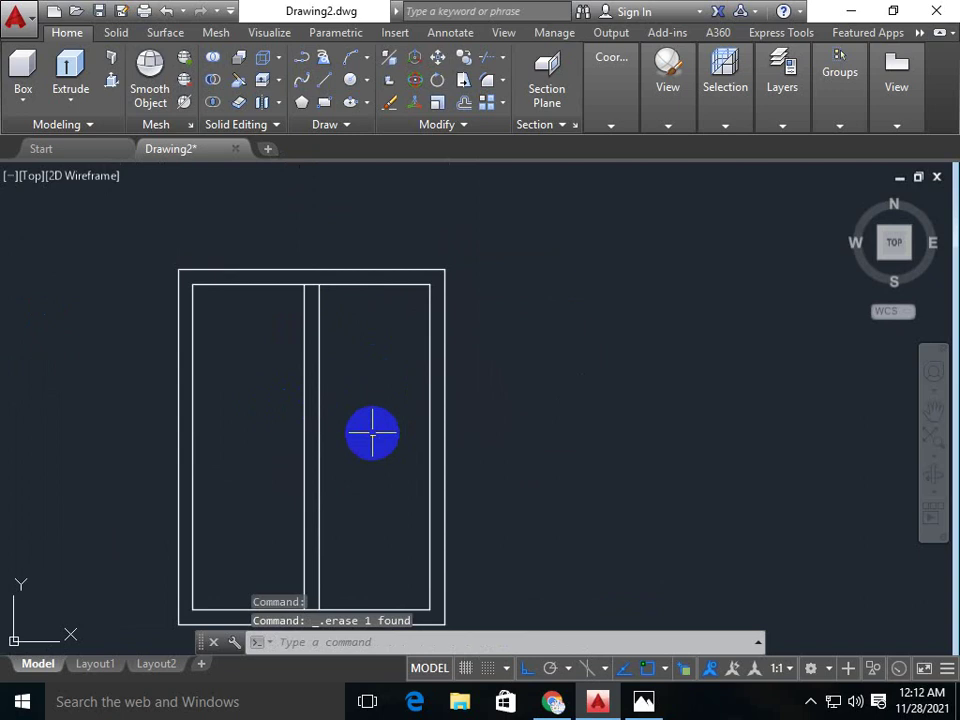
text(tr)
- Trim the mullion and inner frame lines into two separate panels
key(Return)
key(Return)
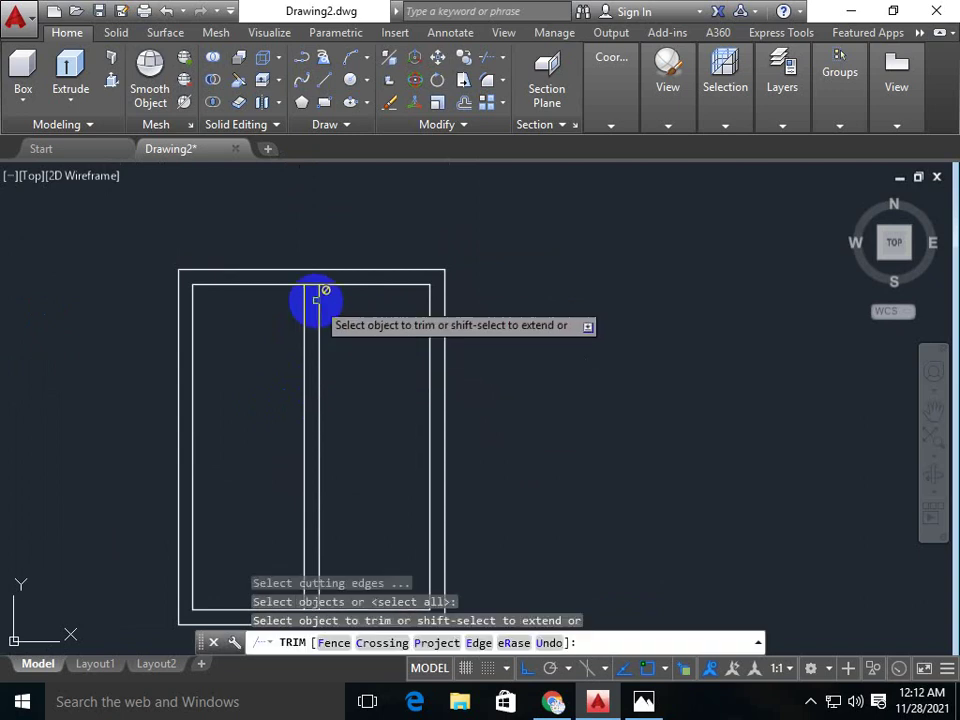
scroll(315, 287, up, 3)
scroll(360, 340, down, 1)
scroll(360, 340, up, 3)
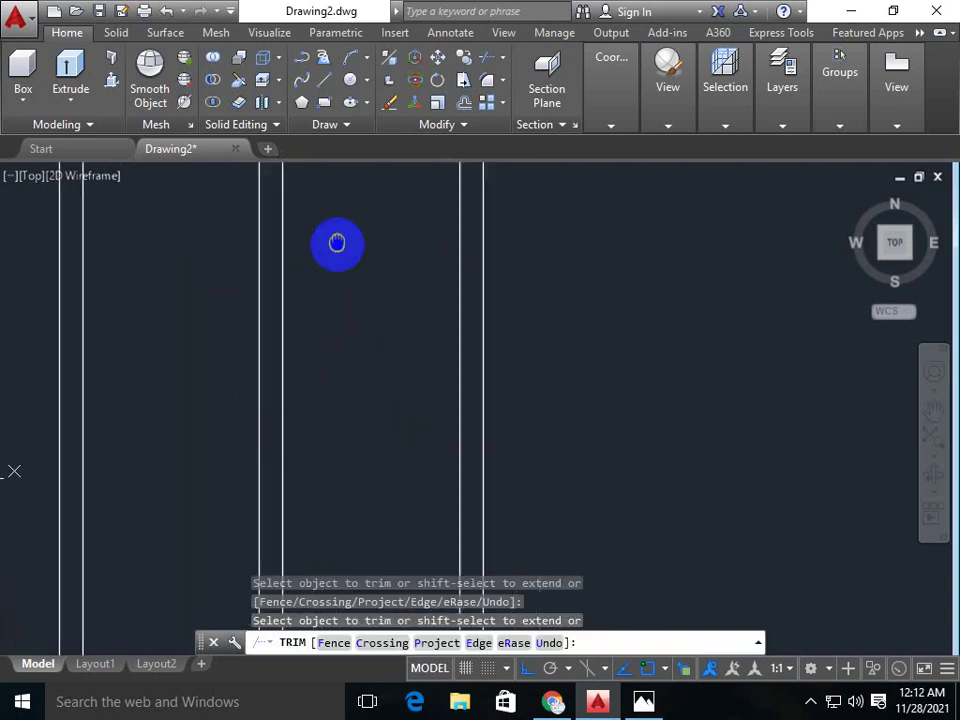
scroll(336, 300, down, 5)
middle_drag(318, 486, 298, 386)
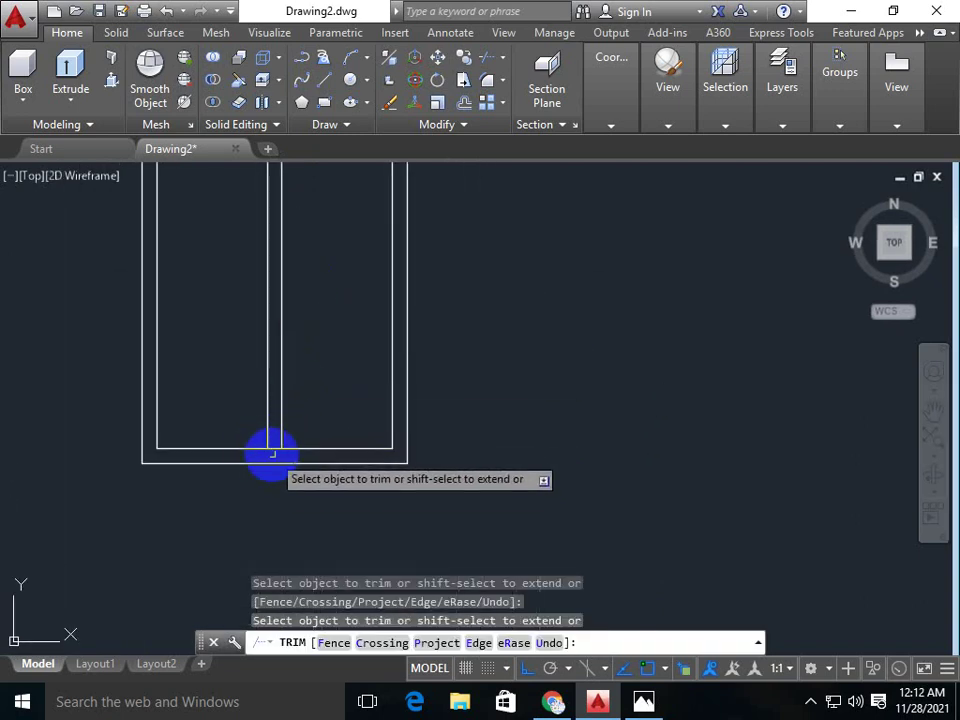
scroll(273, 455, up, 4)
scroll(275, 461, down, 1)
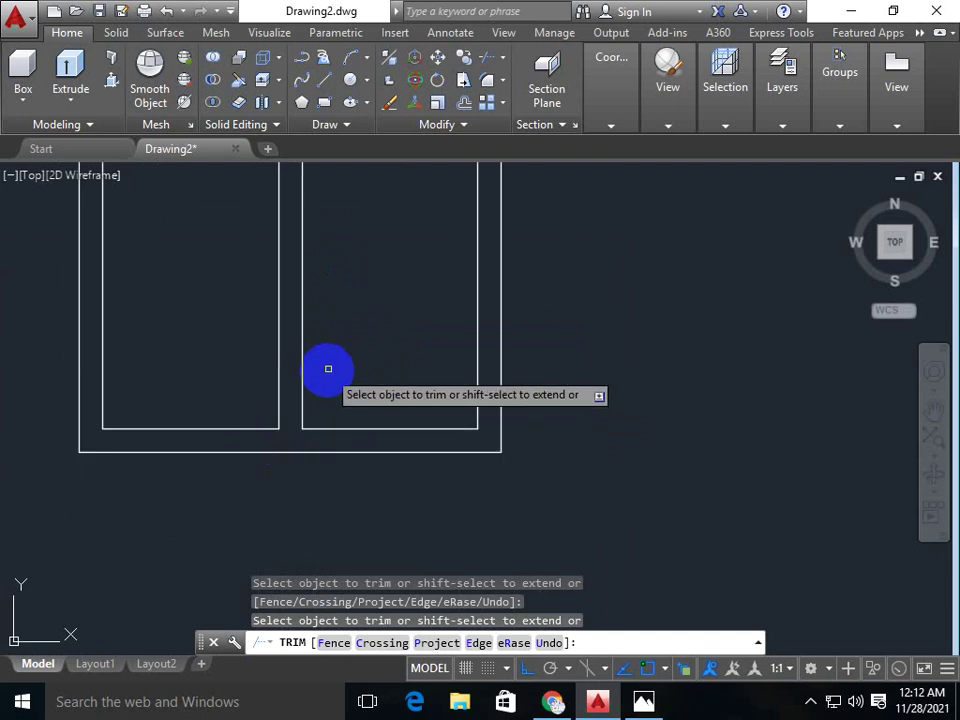
middle_drag(328, 369, 354, 429)
scroll(360, 420, down, 3)
key(Escape)
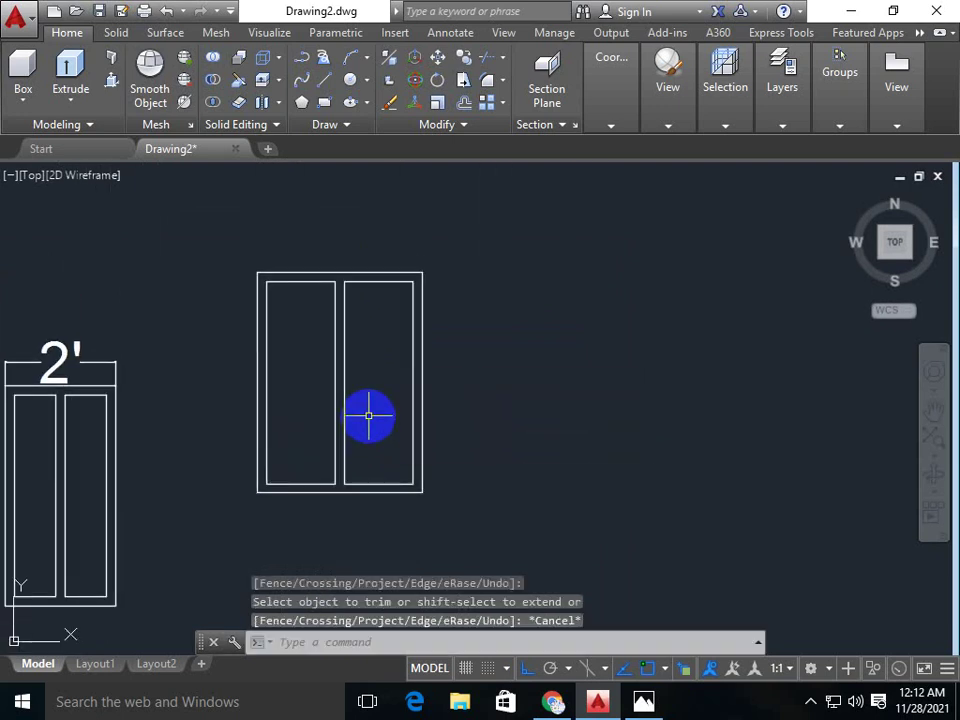
- Start an aligned dimension from the mullion to the frame, then cancel it
text(dal)
key(Return)
scroll(328, 403, up, 3)
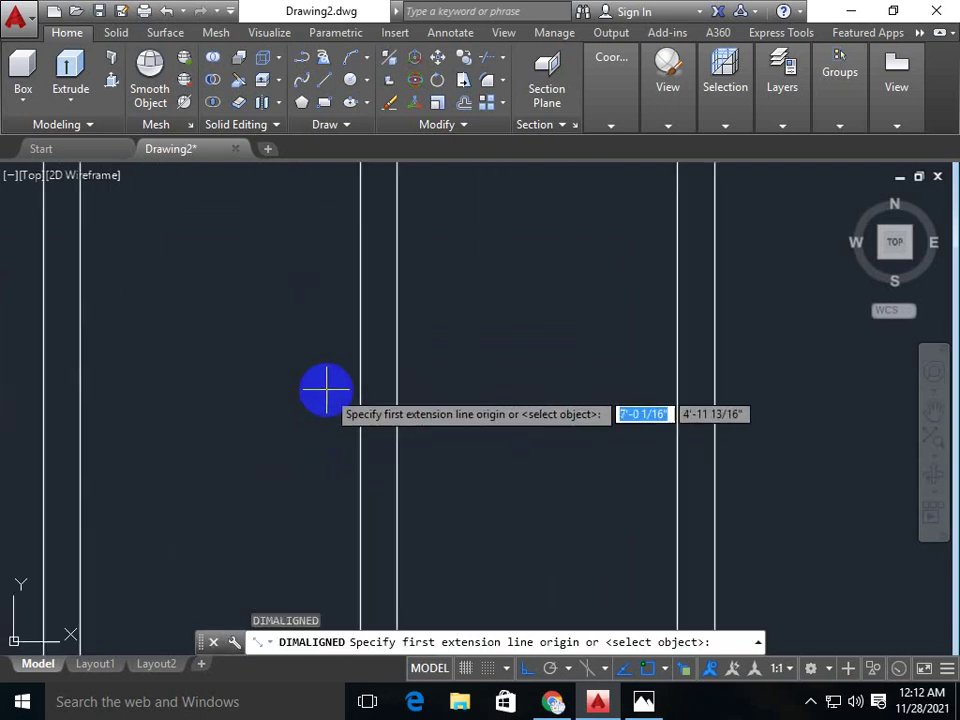
click(357, 372)
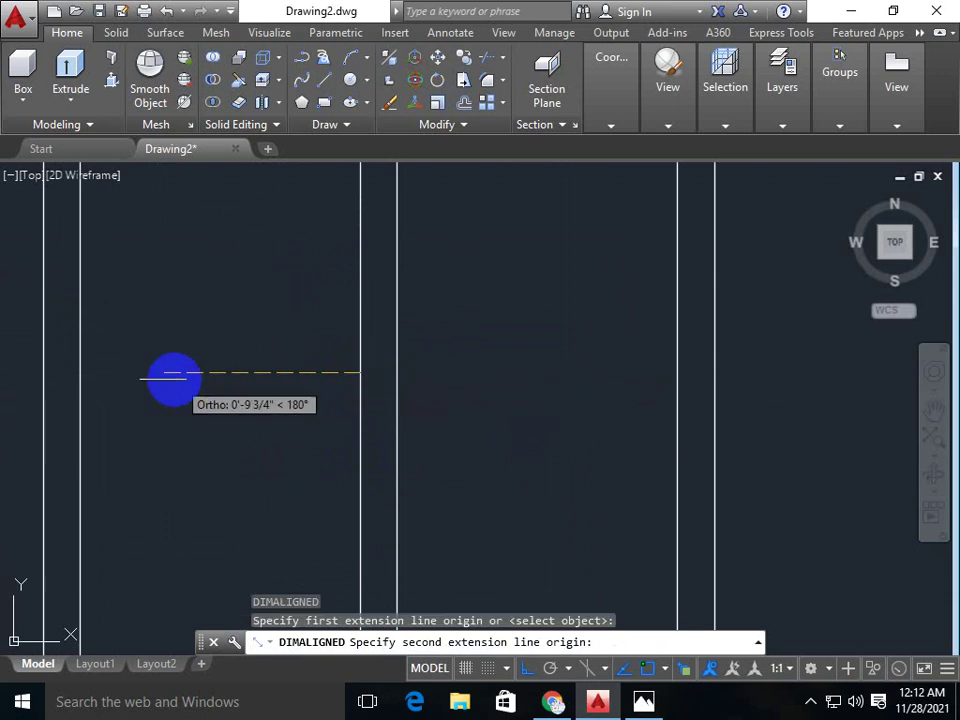
click(78, 372)
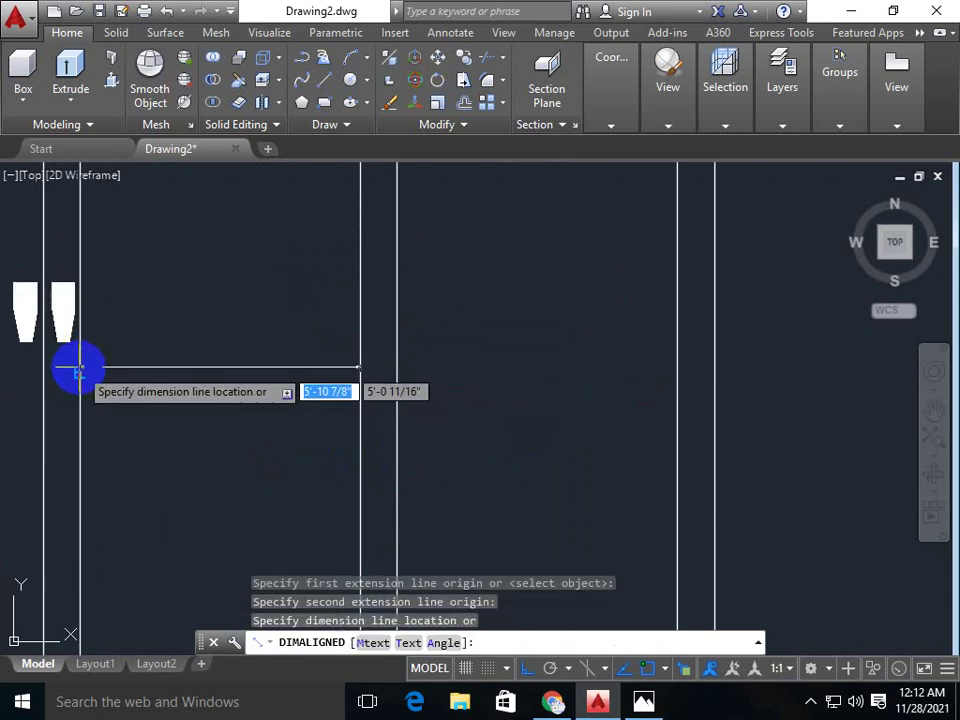
scroll(80, 370, down, 3)
middle_drag(81, 368, 218, 366)
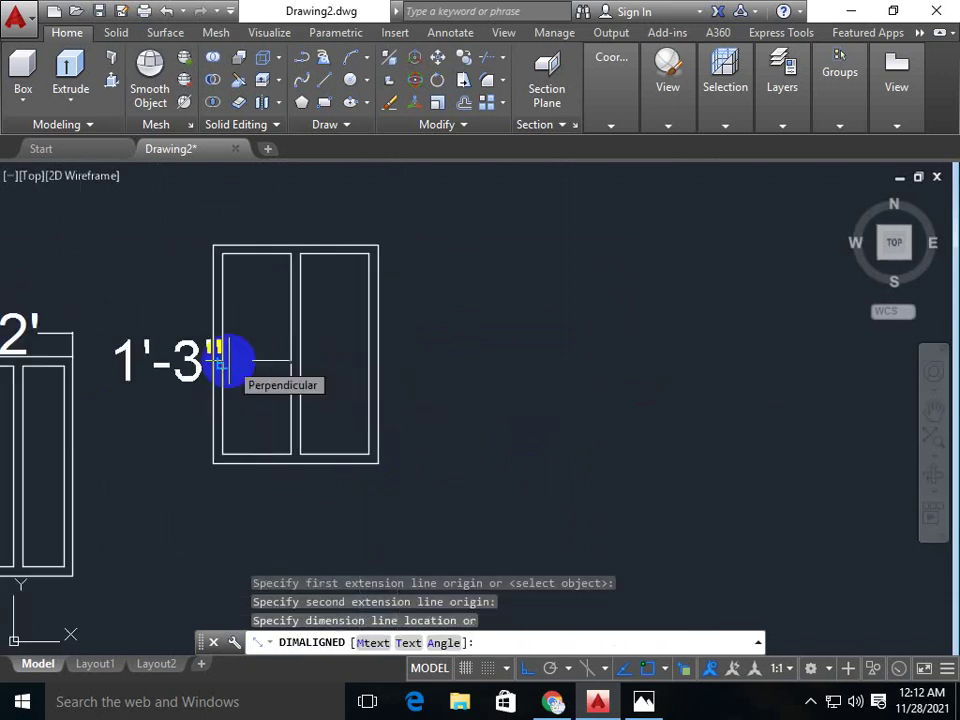
key(Escape)
- Retry the aligned dimension, cancel it again, and pan toward the neighbouring door
key(Return)
scroll(362, 368, up, 3)
click(372, 368)
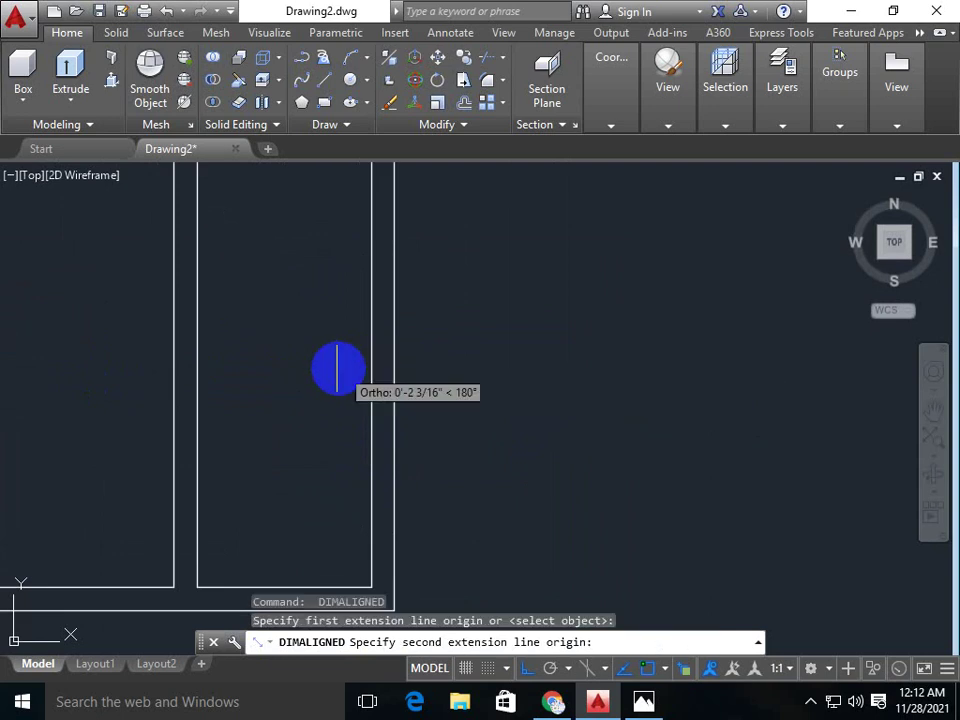
click(195, 355)
scroll(193, 355, down, 2)
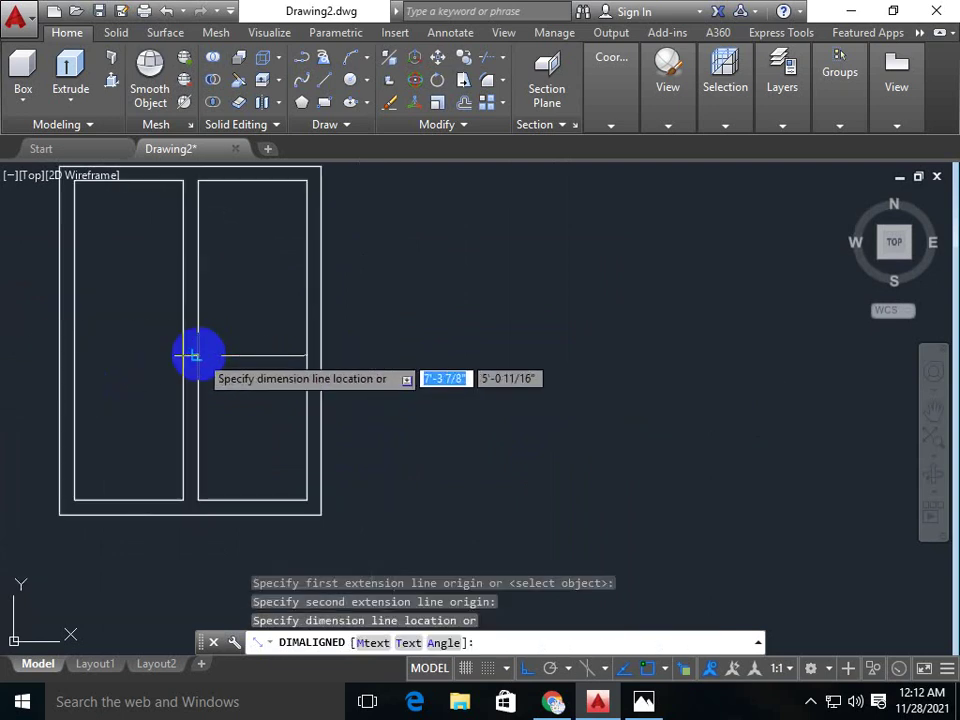
key(Escape)
scroll(193, 355, down, 2)
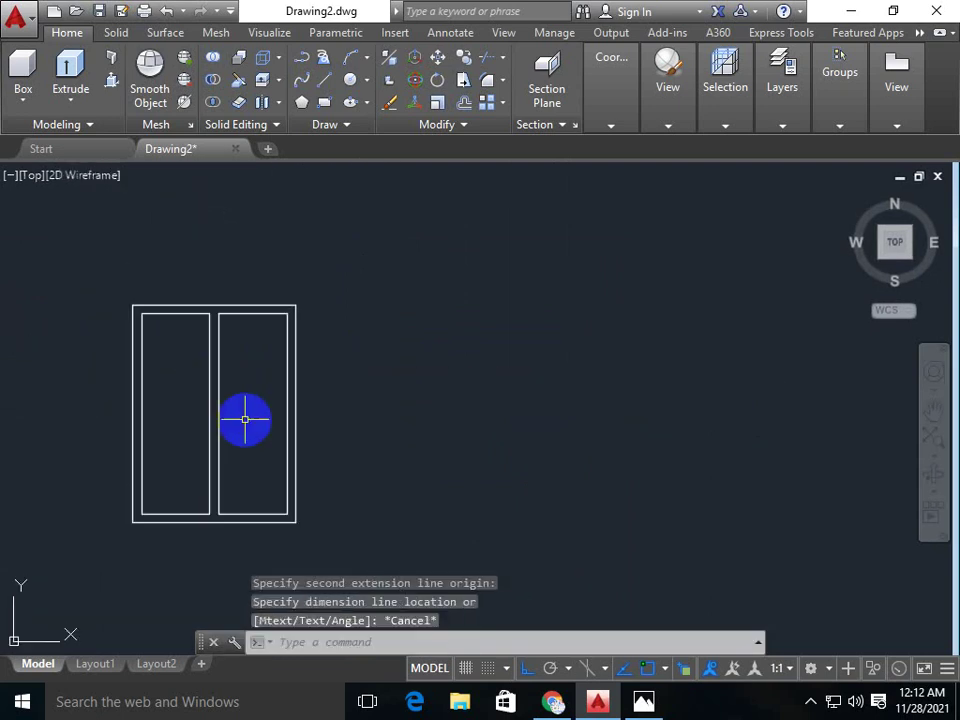
mouse_move(268, 276)
middle_down()
mouse_move(341, 291)
mouse_move(231, 279)
mouse_move(403, 257)
mouse_move(346, 253)
middle_up()
mouse_move(305, 377)
middle_down()
mouse_move(279, 383)
mouse_move(310, 408)
middle_up()
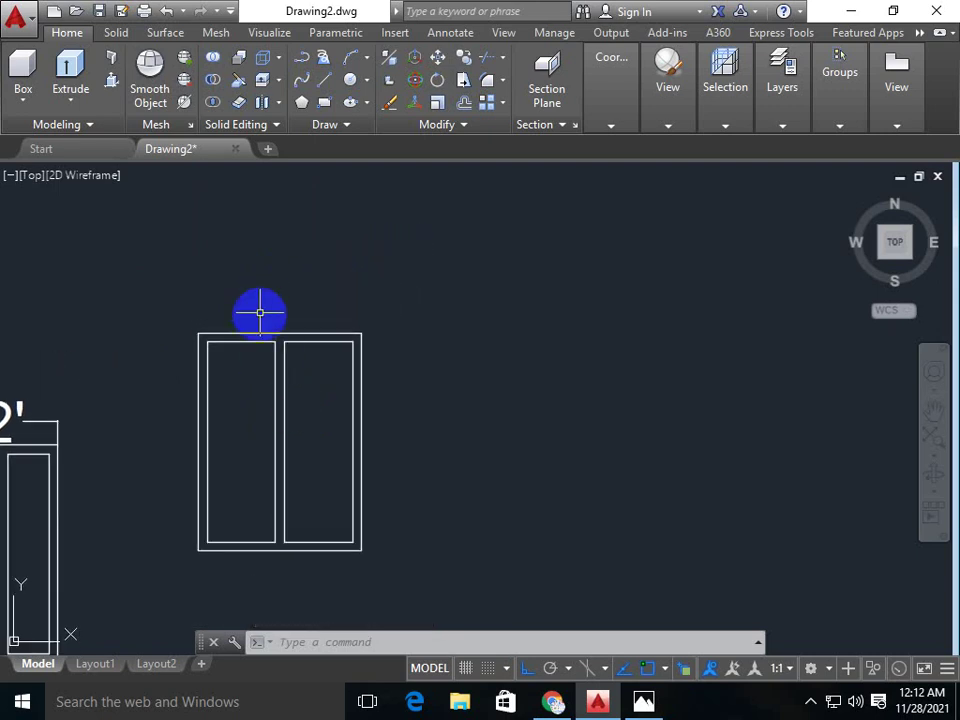
- Dimension the door's top edge corner to corner with a 3' aligned dimension placed above
text(da)
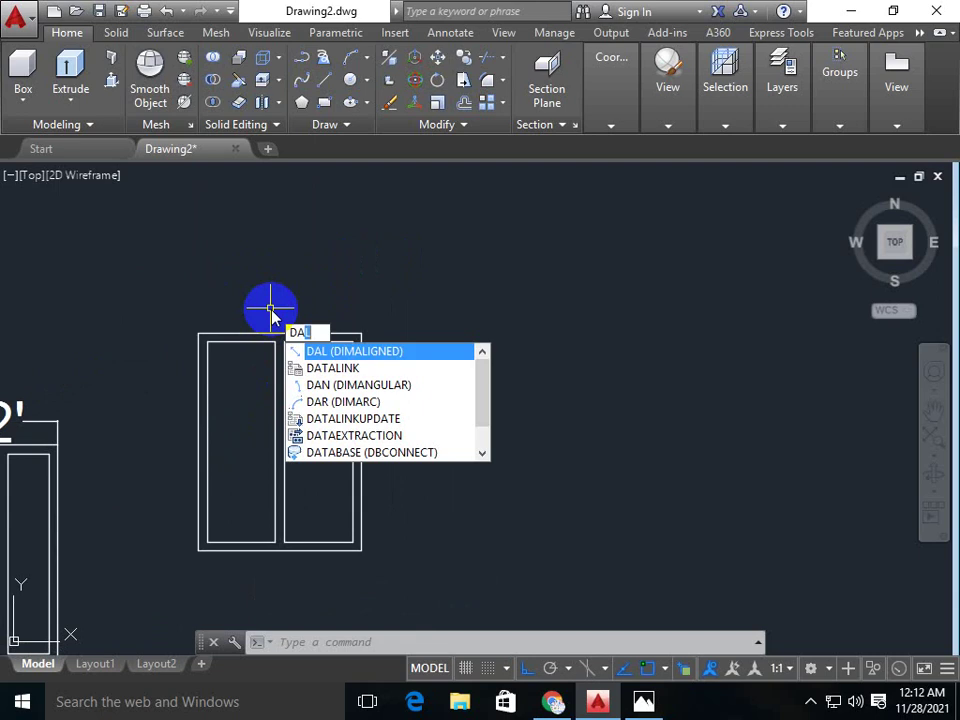
key(Return)
scroll(240, 310, up, 4)
click(135, 371)
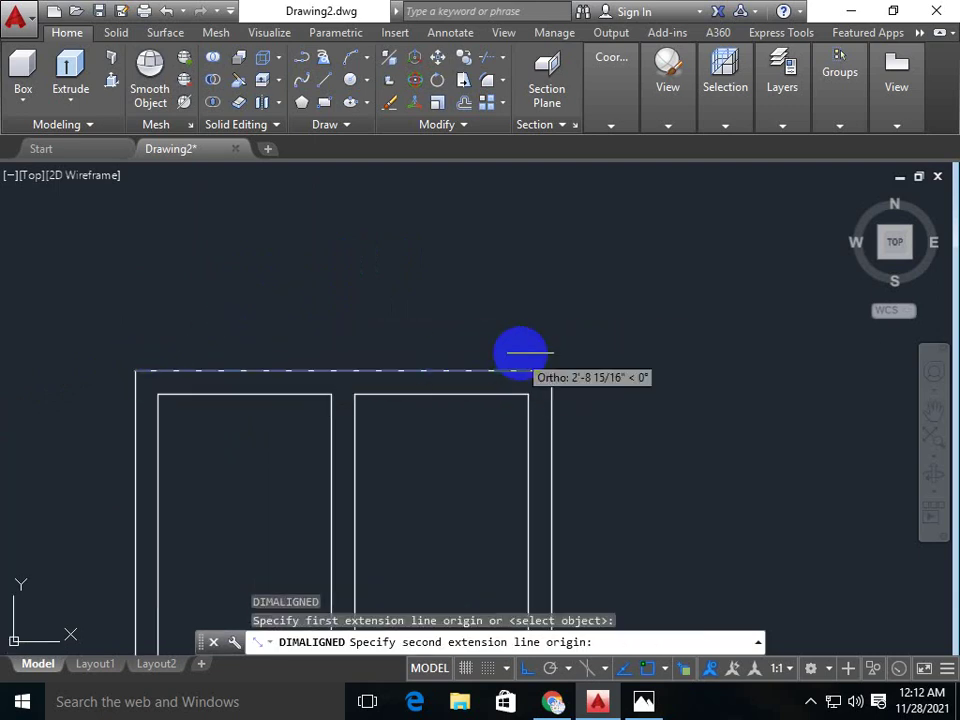
click(551, 371)
click(535, 258)
scroll(535, 266, down, 5)
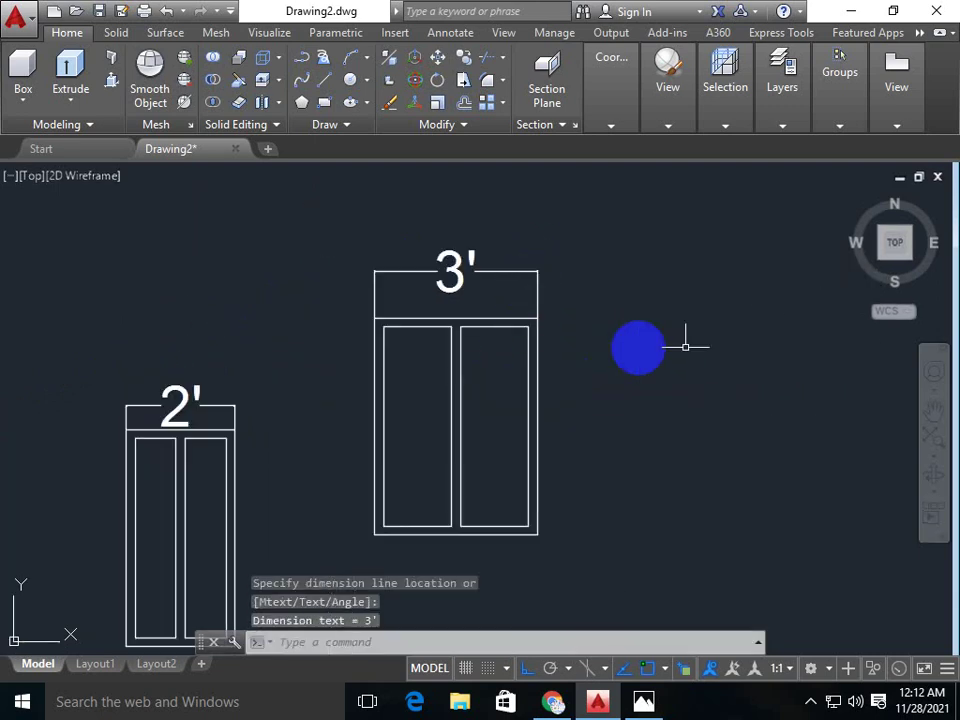
middle_drag(683, 338, 407, 328)
scroll(407, 328, down, 2)
mouse_move(364, 360)
middle_down()
mouse_move(400, 377)
mouse_move(347, 412)
middle_up()
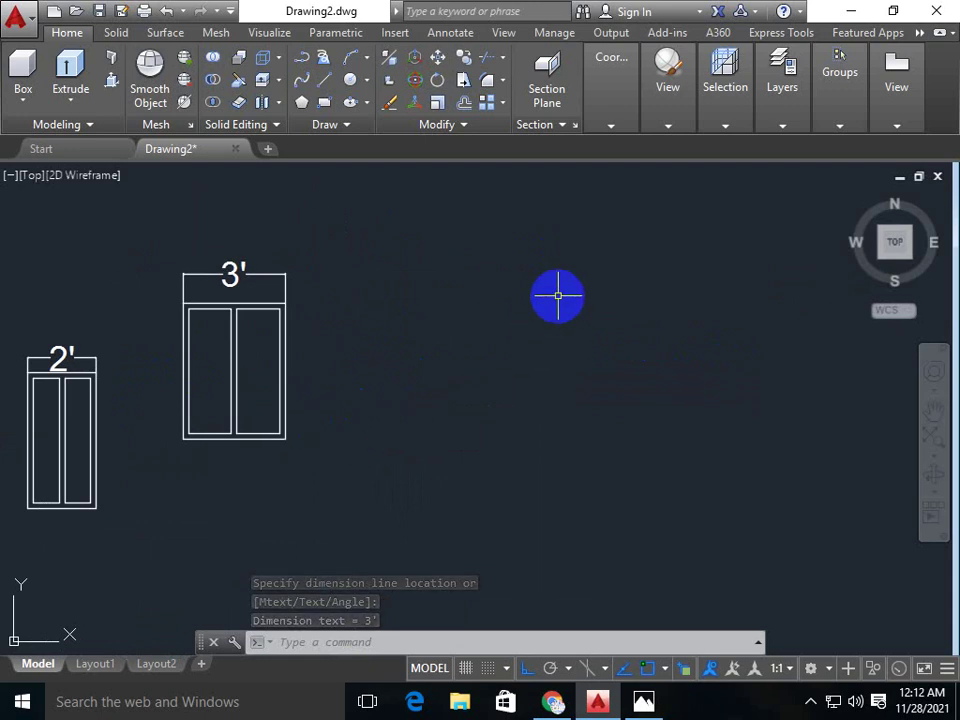
- Draw a 4' horizontal line to the right of the doors
text(l)
key(Return)
click(367, 406)
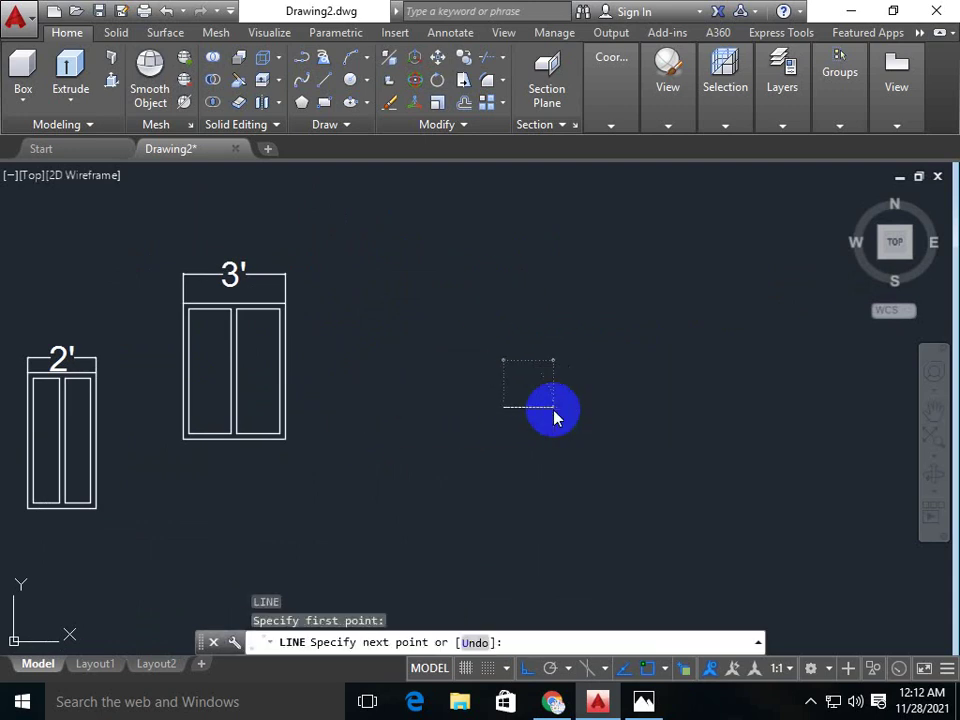
text(4')
key(Return)
key(Return)
- Offset the 4' line 4' upward
key(Return)
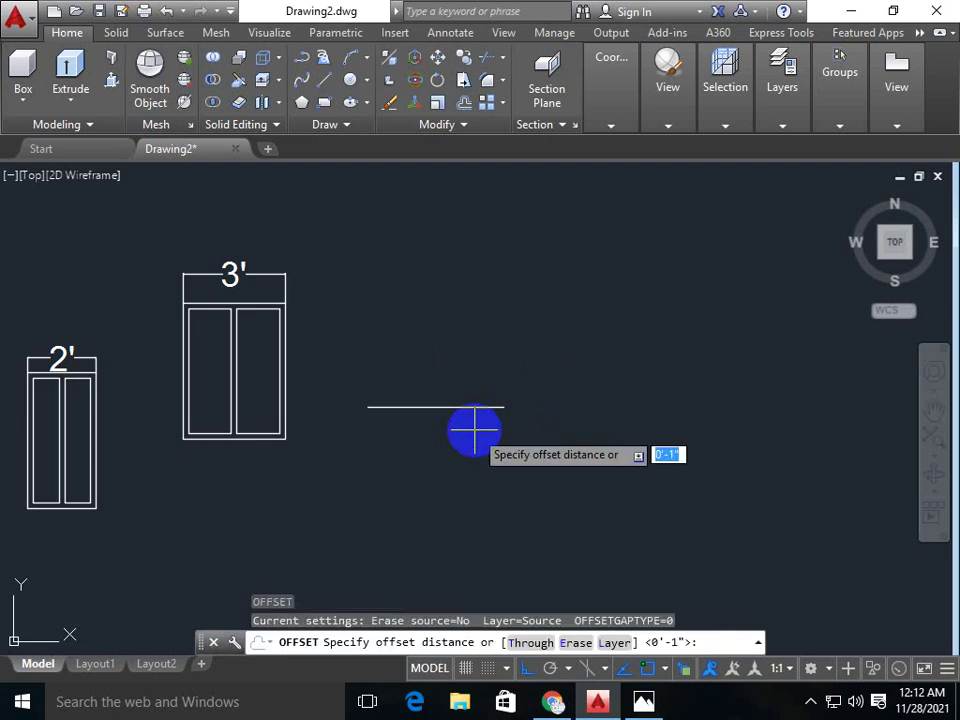
text(4')
key(Return)
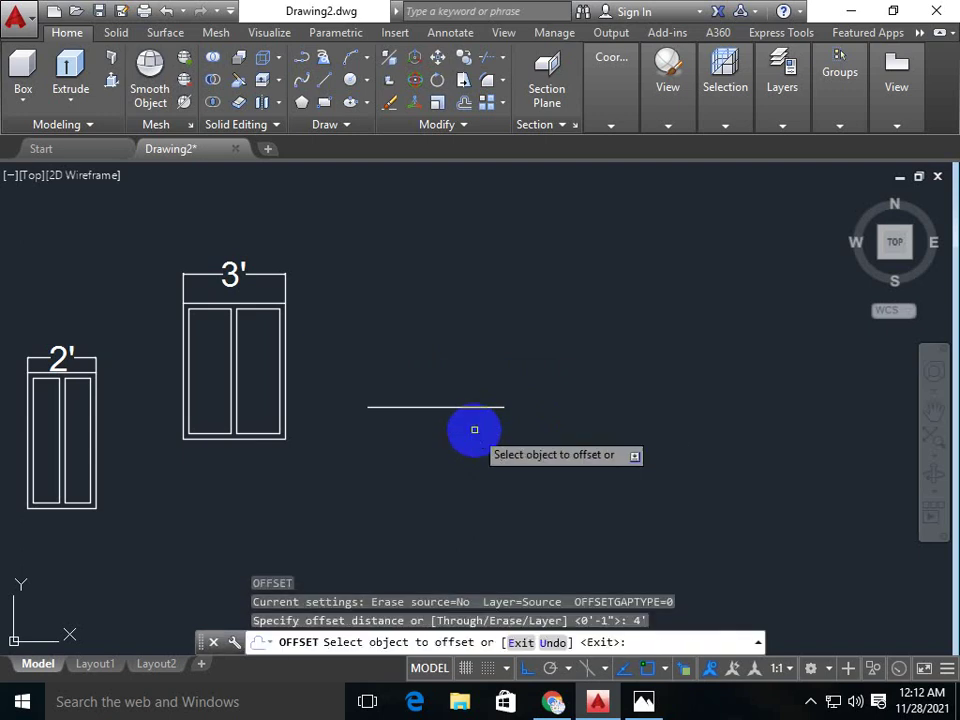
click(442, 407)
click(453, 277)
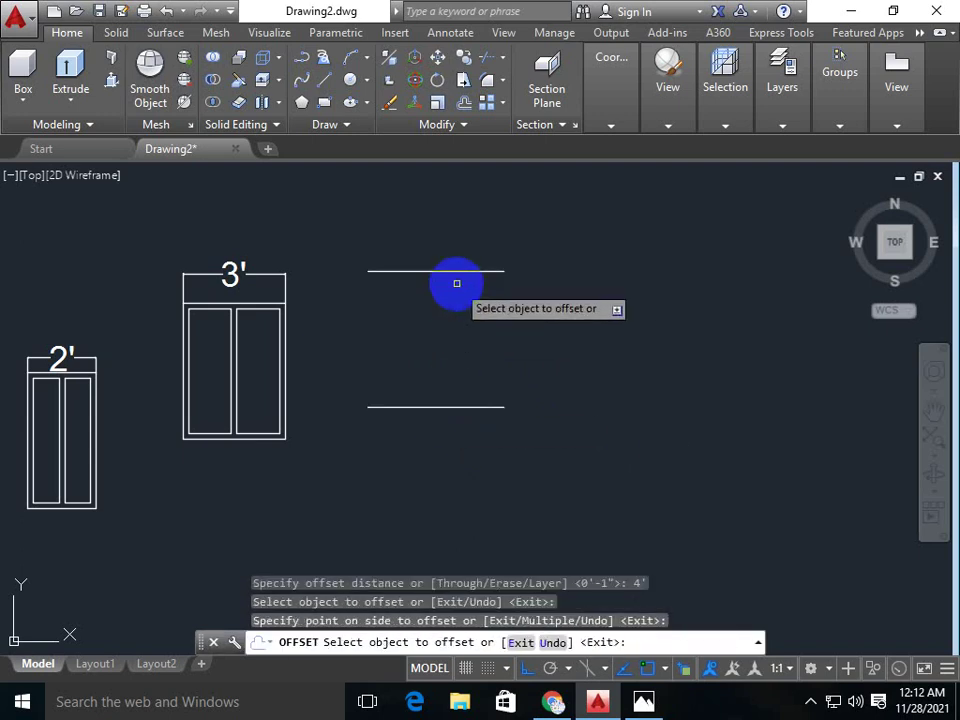
middle_drag(497, 333, 428, 378)
key(Escape)
- Join the two lines' right and left ends with vertical lines to close the square
key(Return)
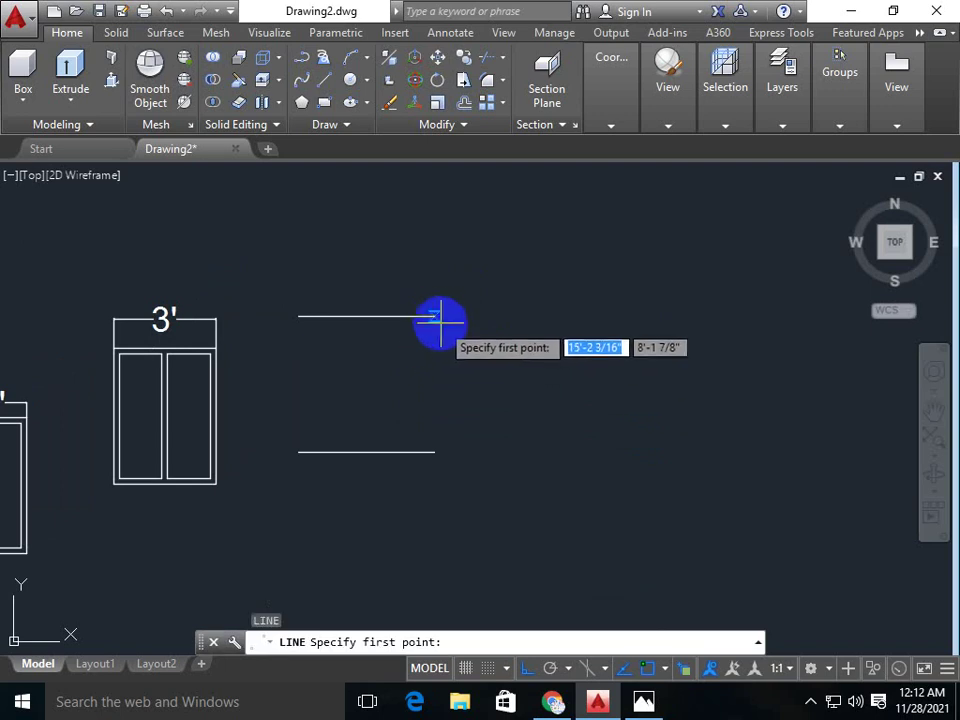
click(434, 316)
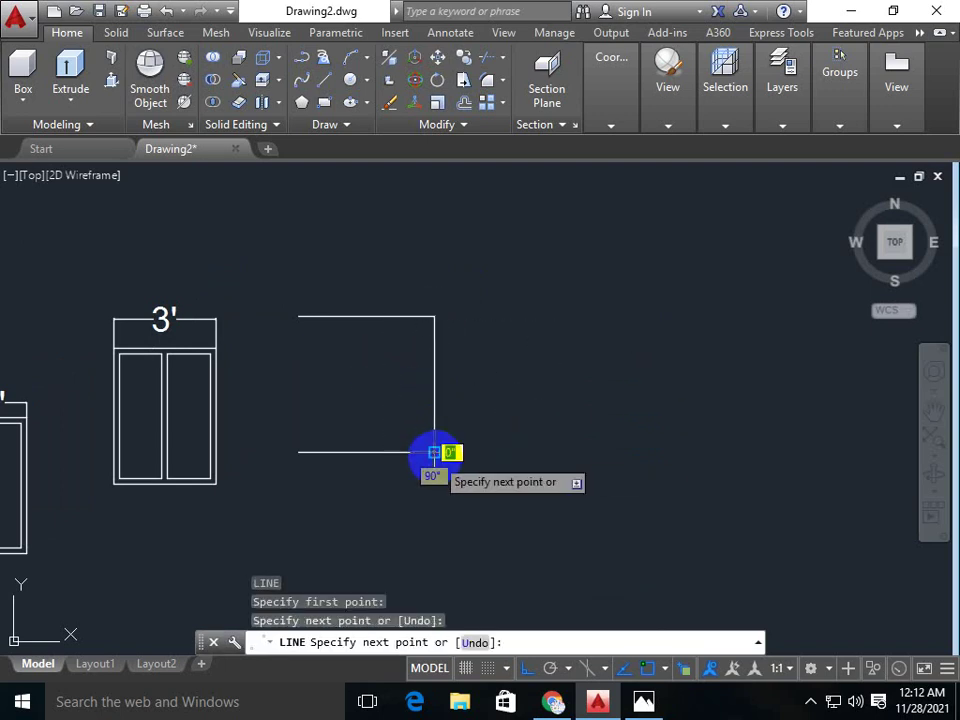
click(434, 452)
key(Escape)
key(Return)
click(298, 316)
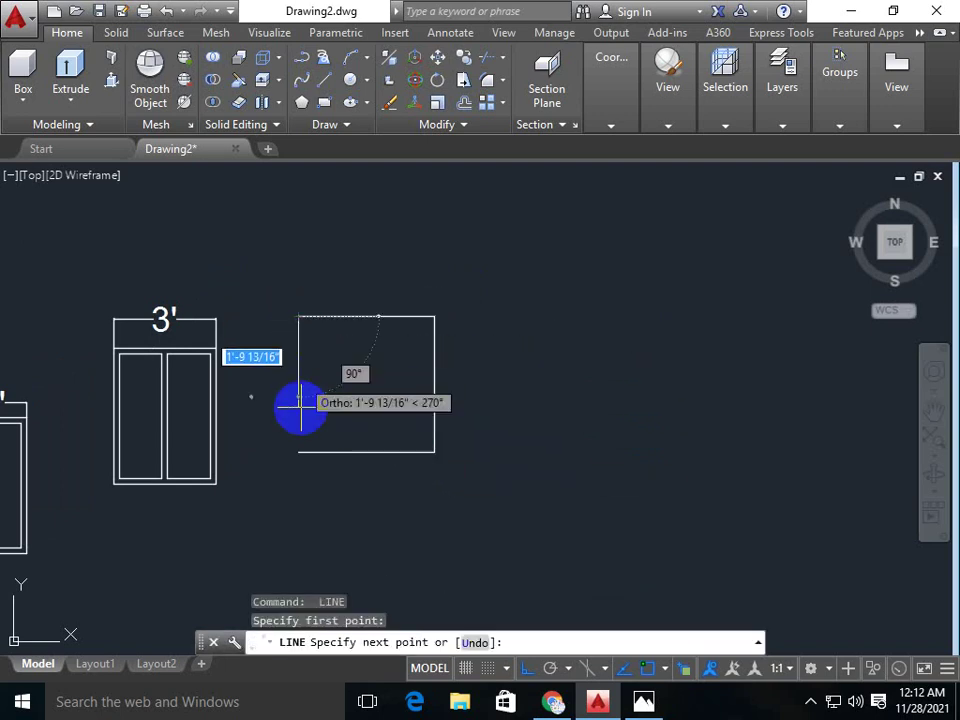
click(303, 450)
key(Escape)
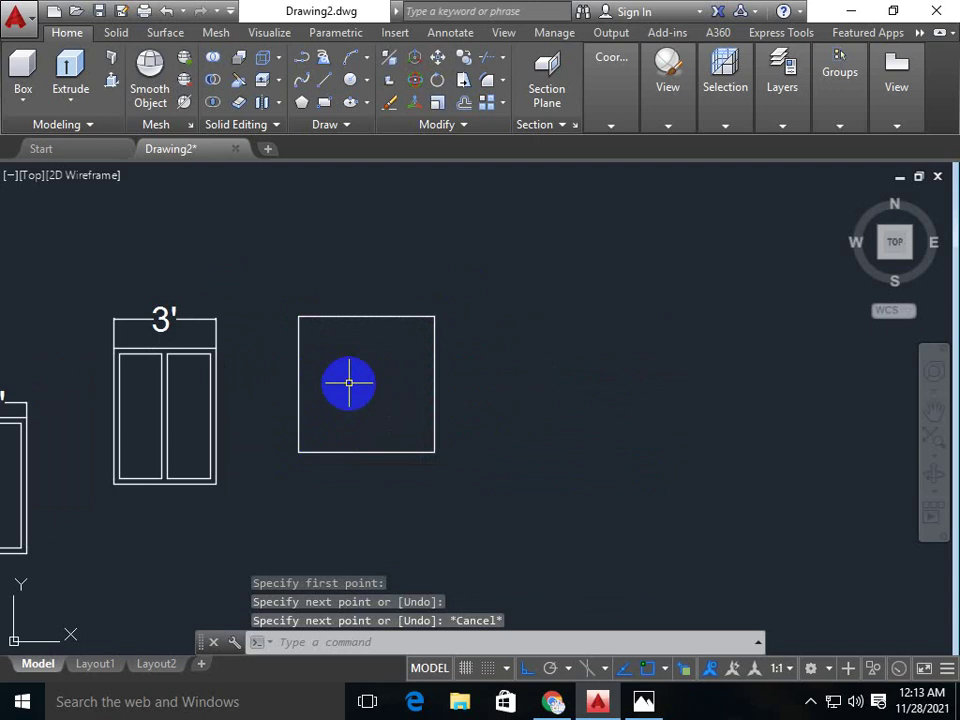
text(o)
- Offset the square's top, bottom and right edges 2 inward
key(Return)
text(2)
key(Return)
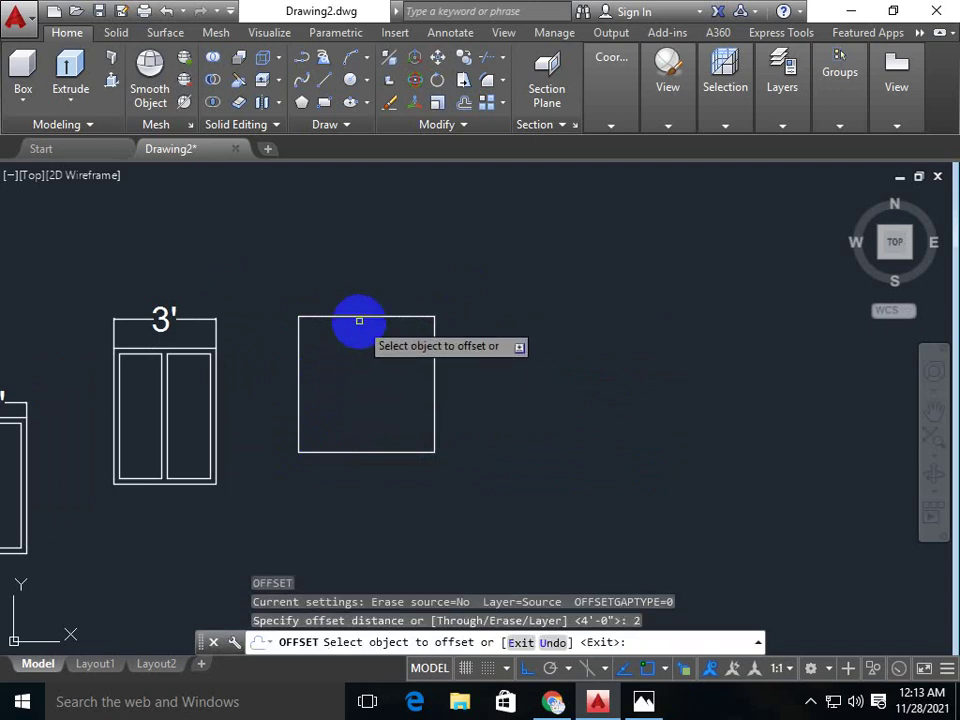
click(360, 316)
click(362, 345)
click(366, 451)
click(366, 410)
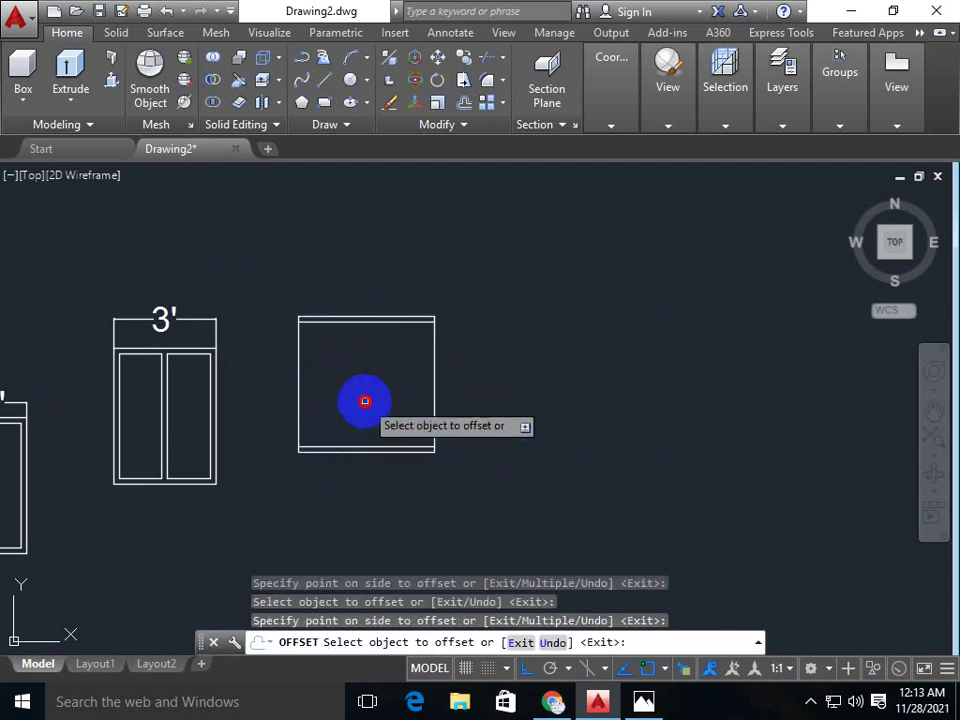
click(433, 402)
click(396, 409)
key(Escape)
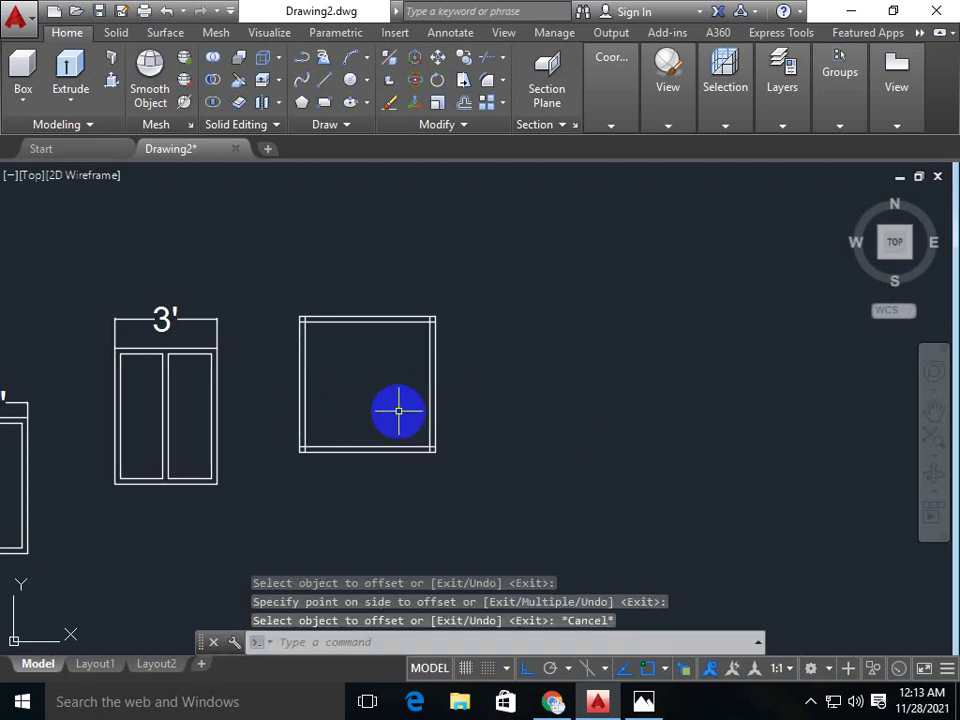
text(tr)
- Trim the crossing line ends at the inner frame's corners
key(Return)
key(Return)
scroll(321, 343, up, 5)
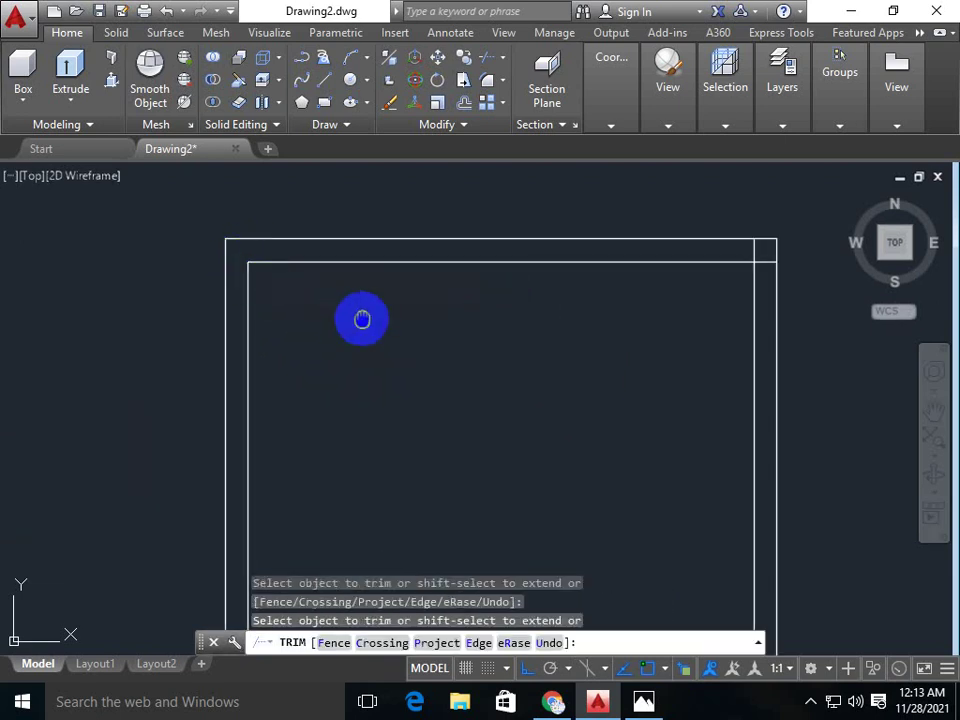
scroll(362, 319, down, 4)
middle_drag(369, 313, 342, 350)
scroll(410, 282, up, 2)
scroll(392, 312, up, 4)
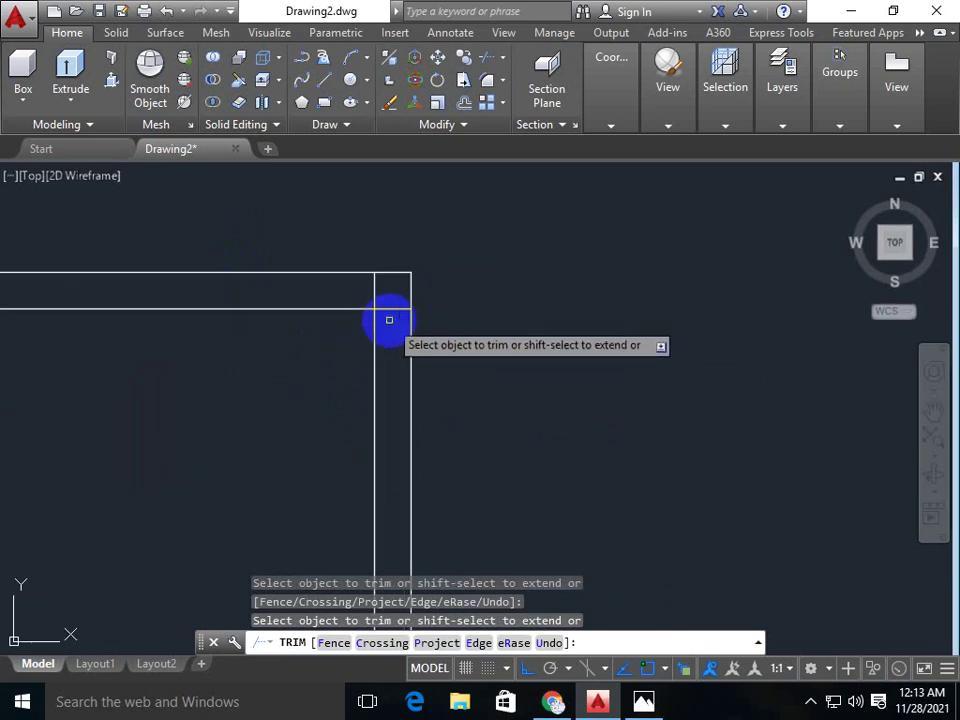
scroll(330, 340, down, 4)
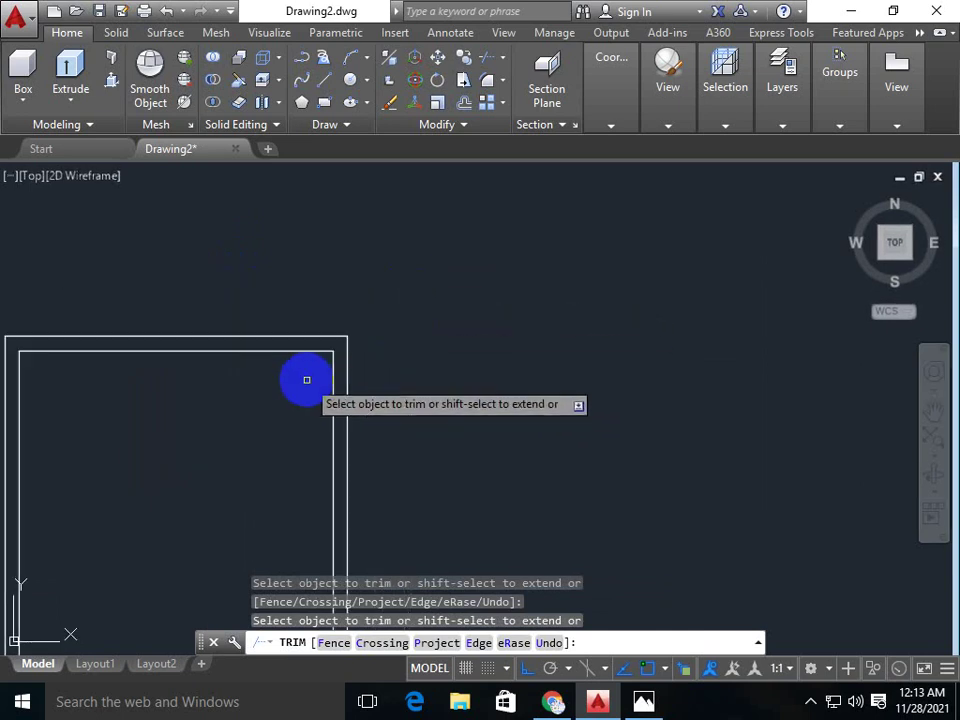
middle_drag(304, 381, 452, 339)
scroll(339, 424, down, 1)
scroll(281, 432, up, 3)
scroll(321, 407, up, 3)
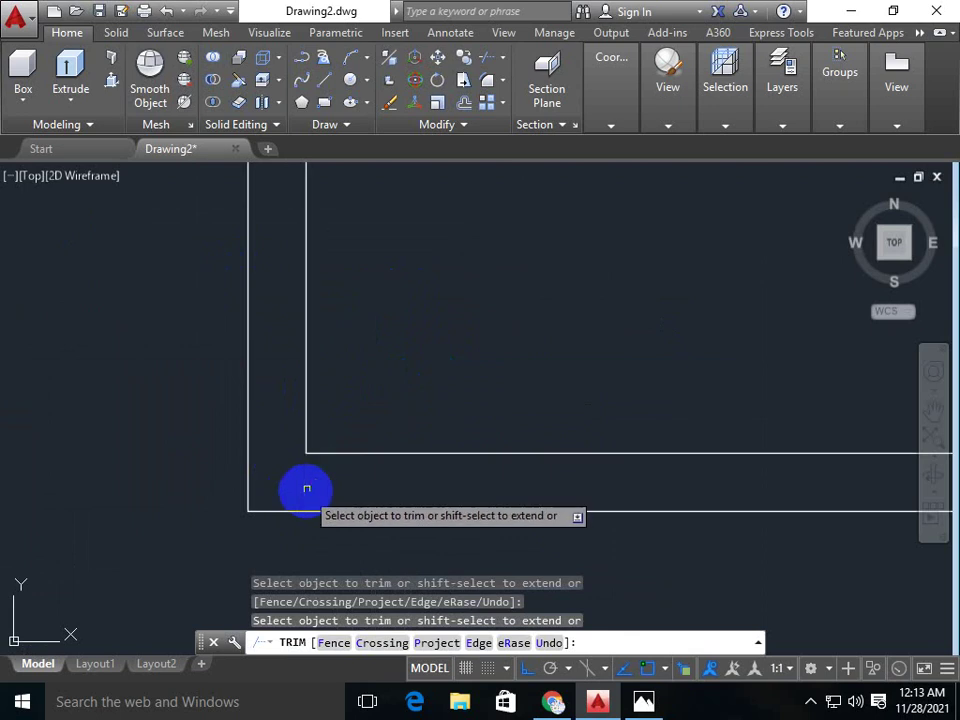
scroll(306, 488, down, 3)
scroll(471, 422, up, 3)
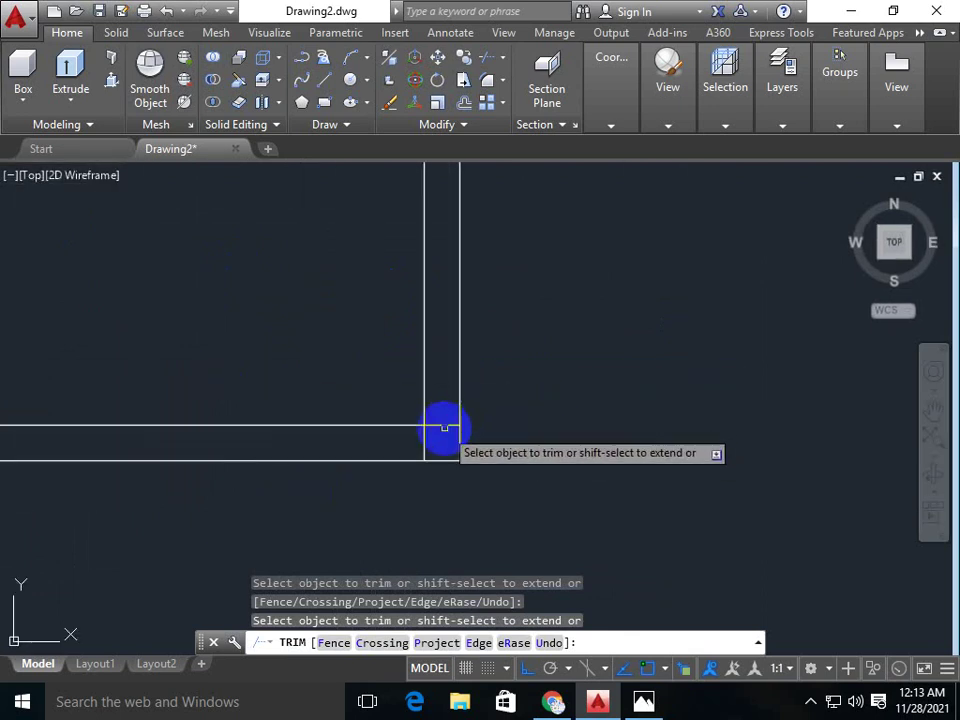
click(444, 428)
click(423, 445)
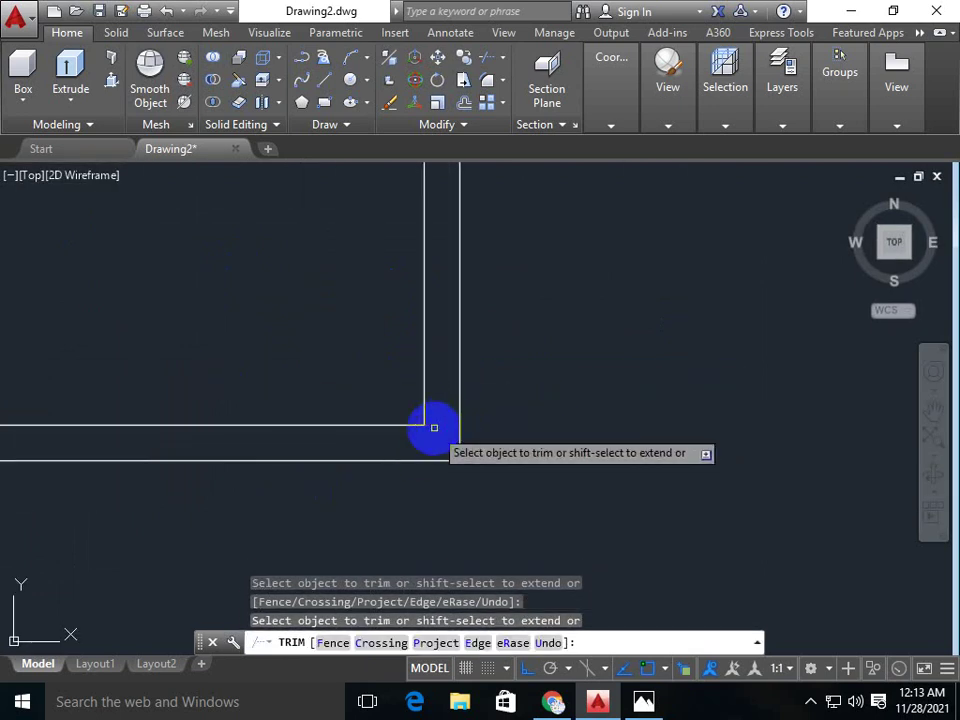
scroll(396, 424, down, 1)
scroll(395, 381, down, 2)
key(Escape)
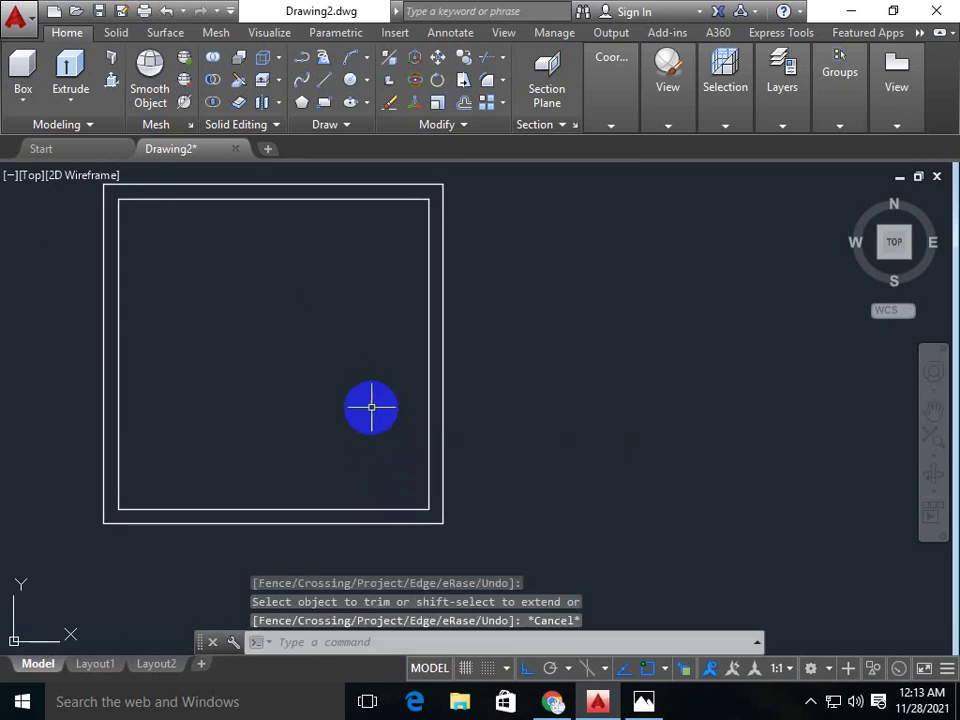
- Divide the door's outer frame into 3 equal segments with DIVIDE
text(l)
key(BackSpace)
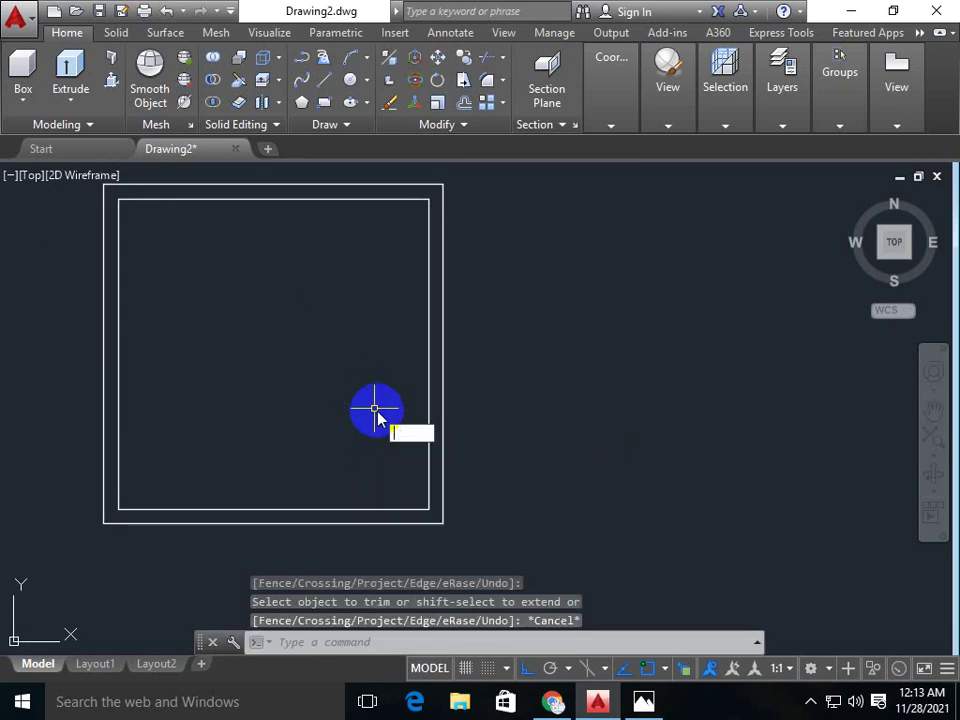
text(i)
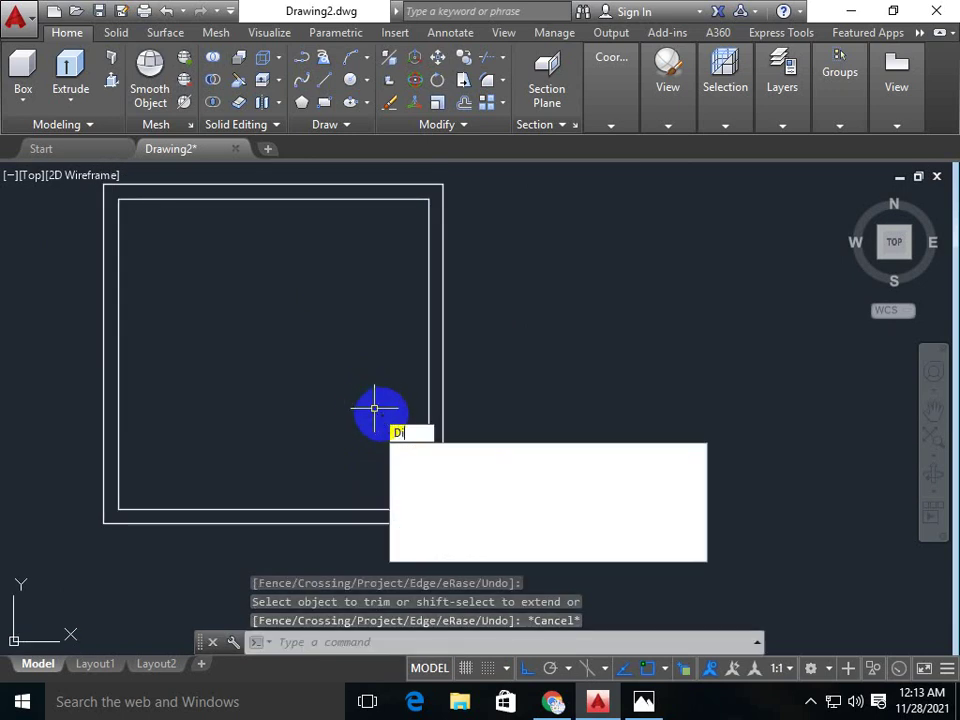
text(v)
key(Return)
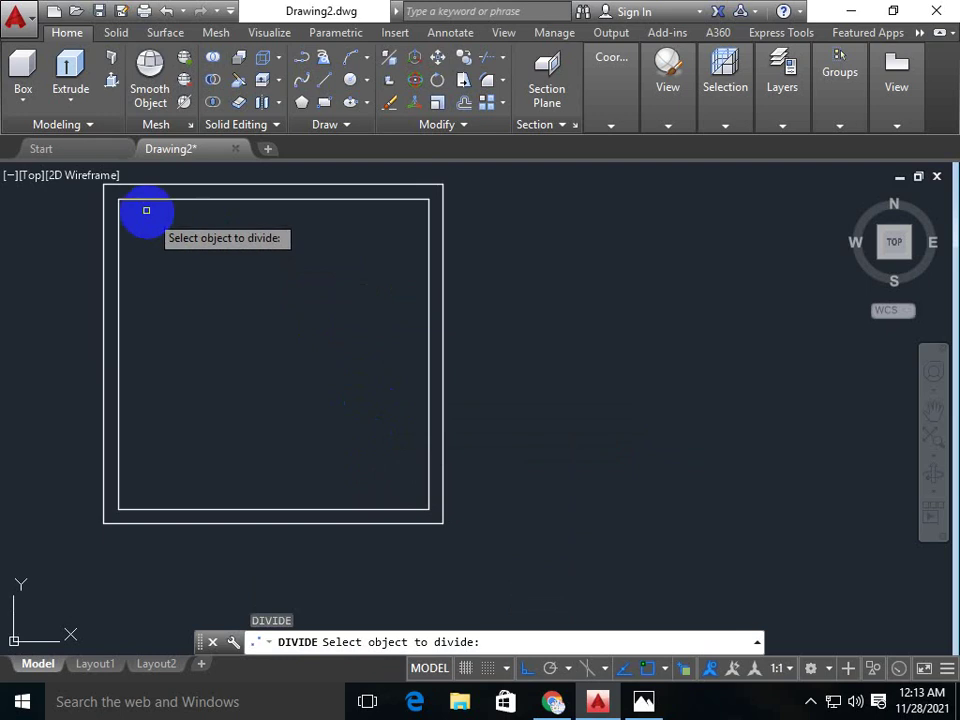
click(153, 185)
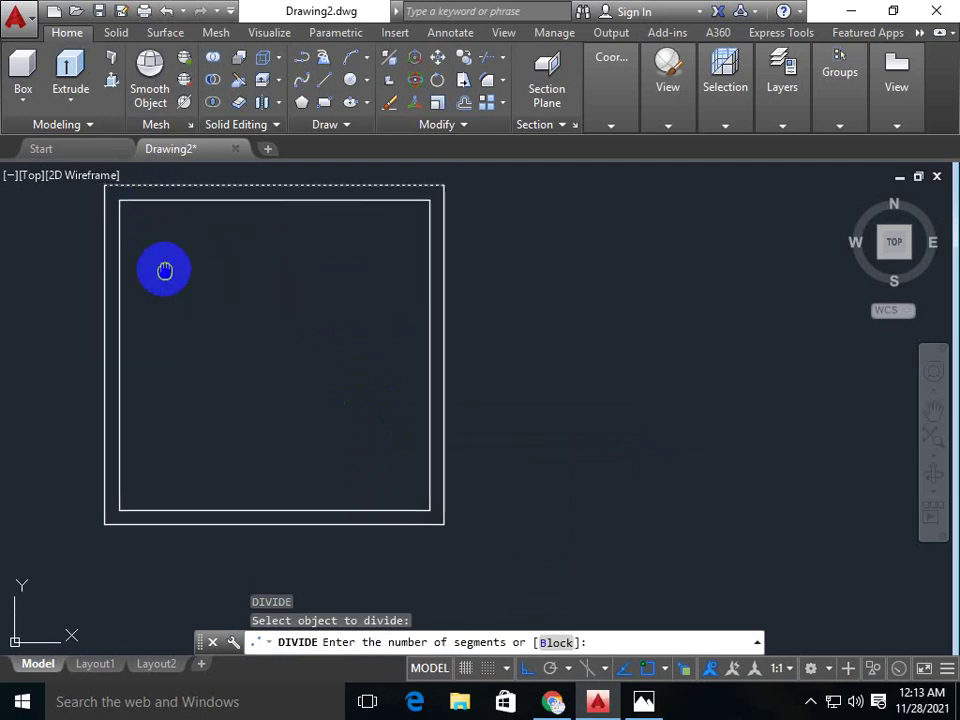
middle_drag(163, 270, 240, 318)
text(3)
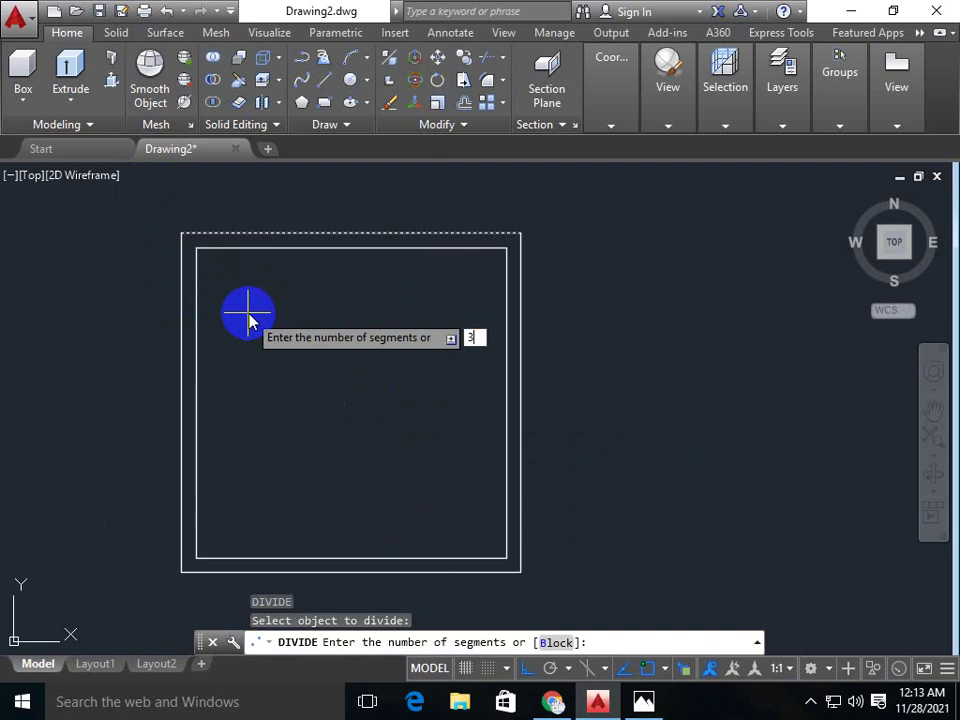
key(Return)
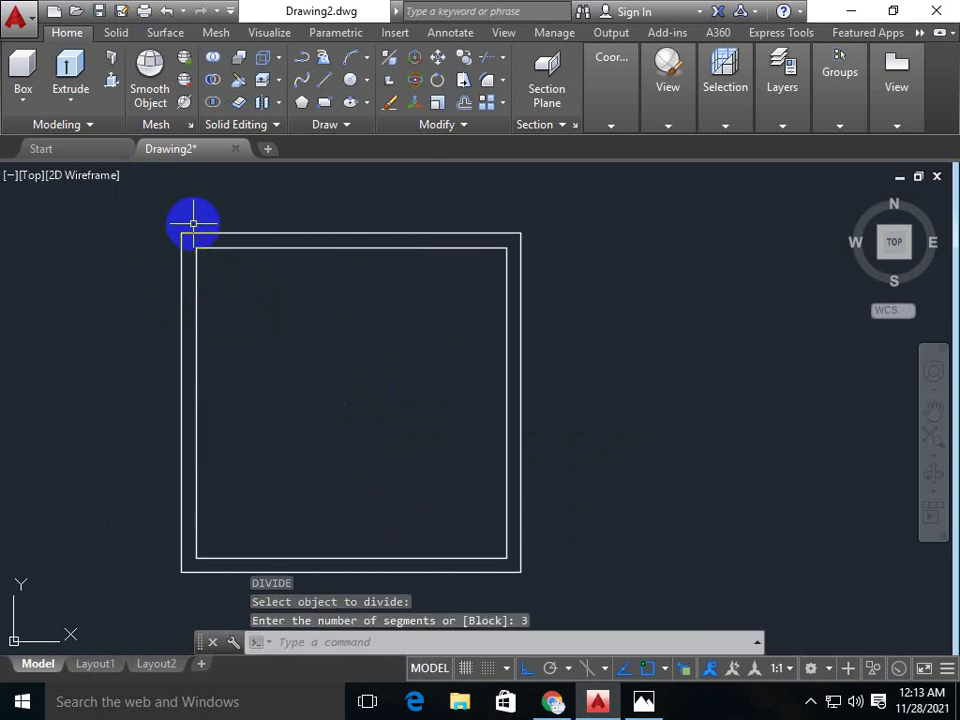
- Draw the first vertical mullion line from the frame's top edge to its bottom edge
key(Return)
click(181, 234)
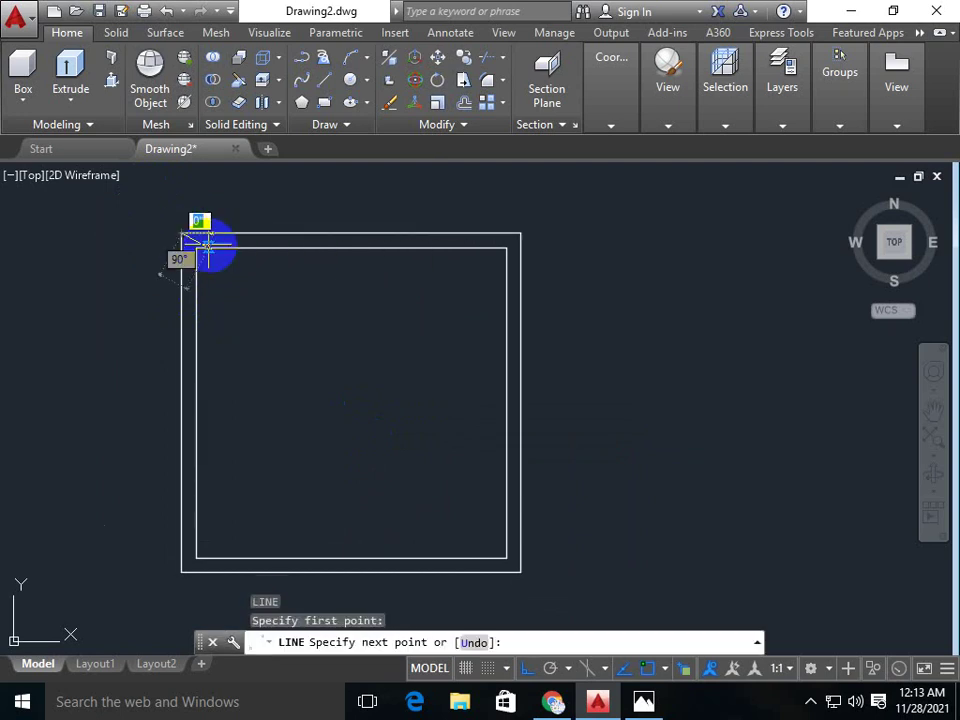
click(293, 233)
middle_drag(295, 499, 291, 387)
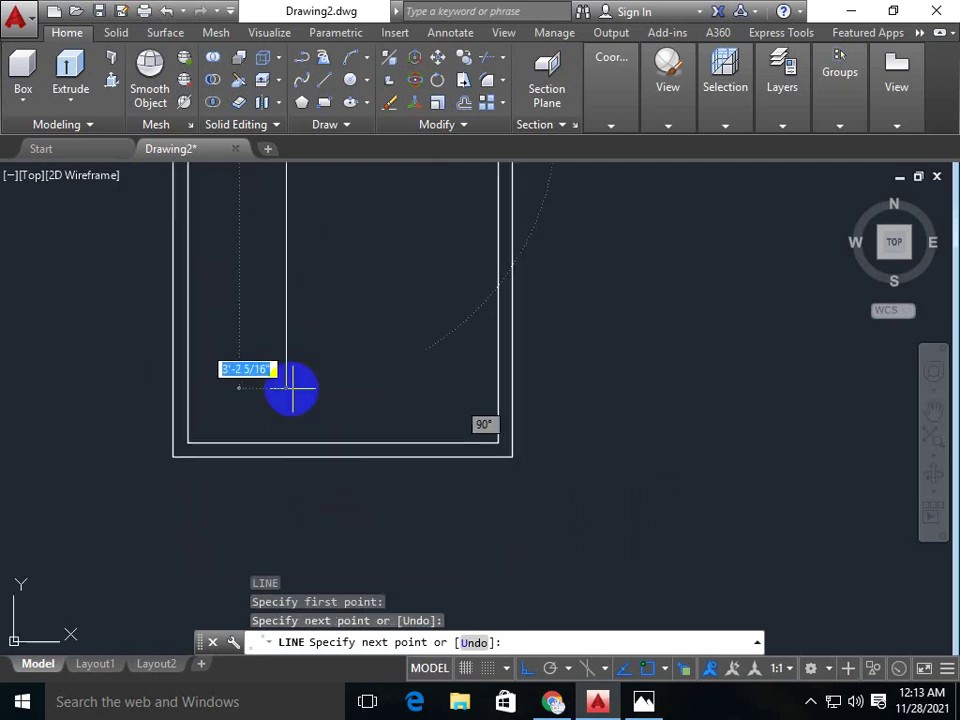
click(287, 460)
middle_drag(315, 339, 321, 435)
key(Escape)
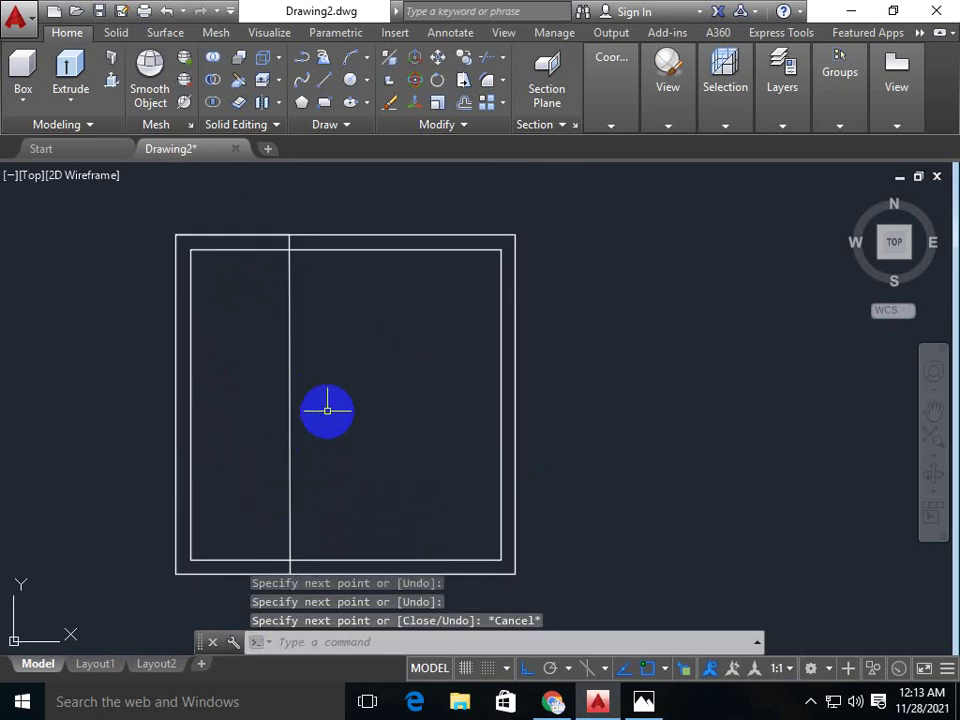
middle_drag(325, 366, 285, 407)
- Draw the second vertical divider top to bottom and start an aligned dimension
key(Return)
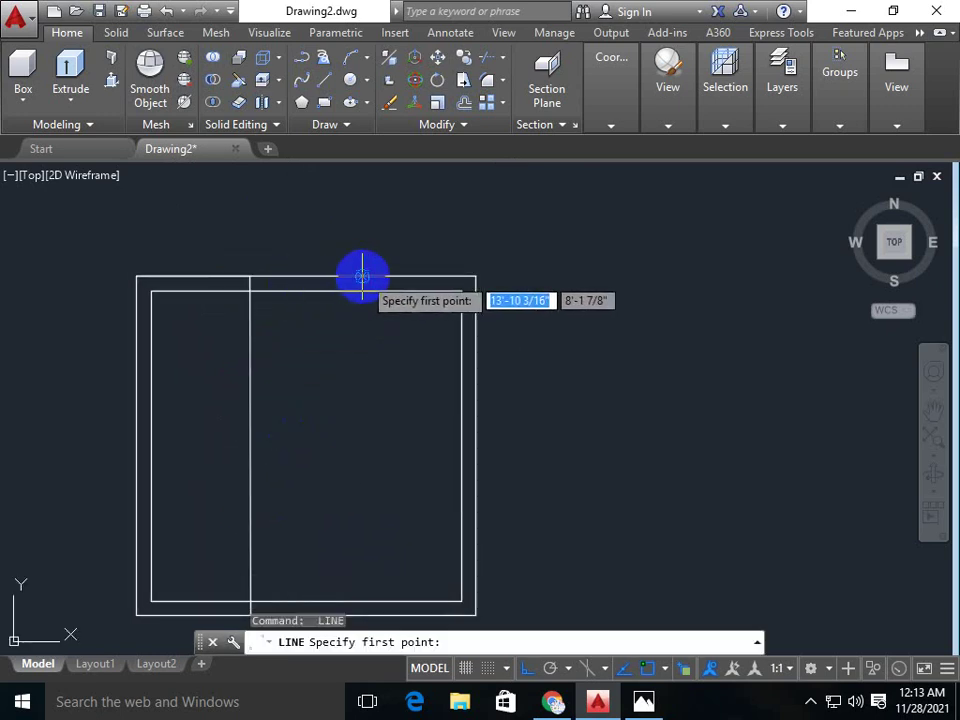
click(362, 276)
middle_drag(362, 459, 333, 339)
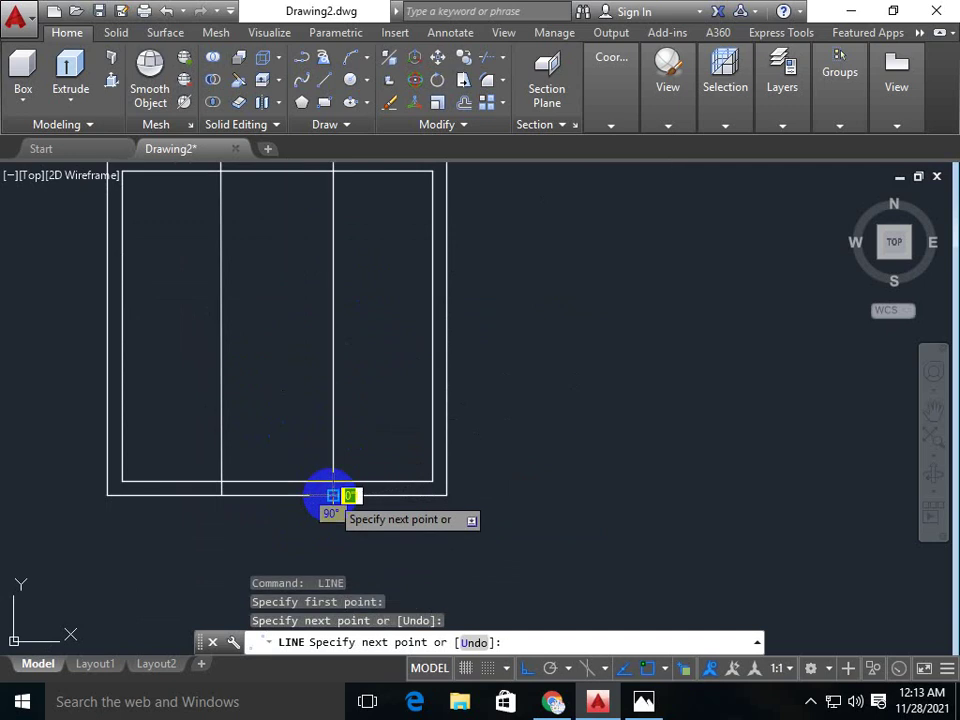
click(333, 494)
key(Escape)
key(Return)
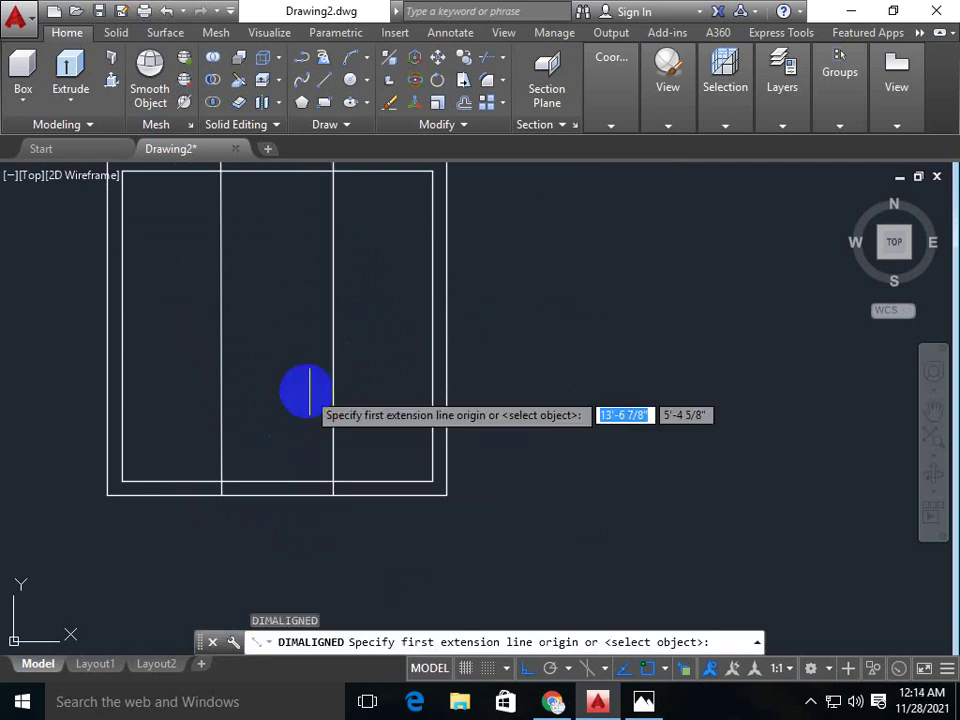
click(122, 357)
click(221, 356)
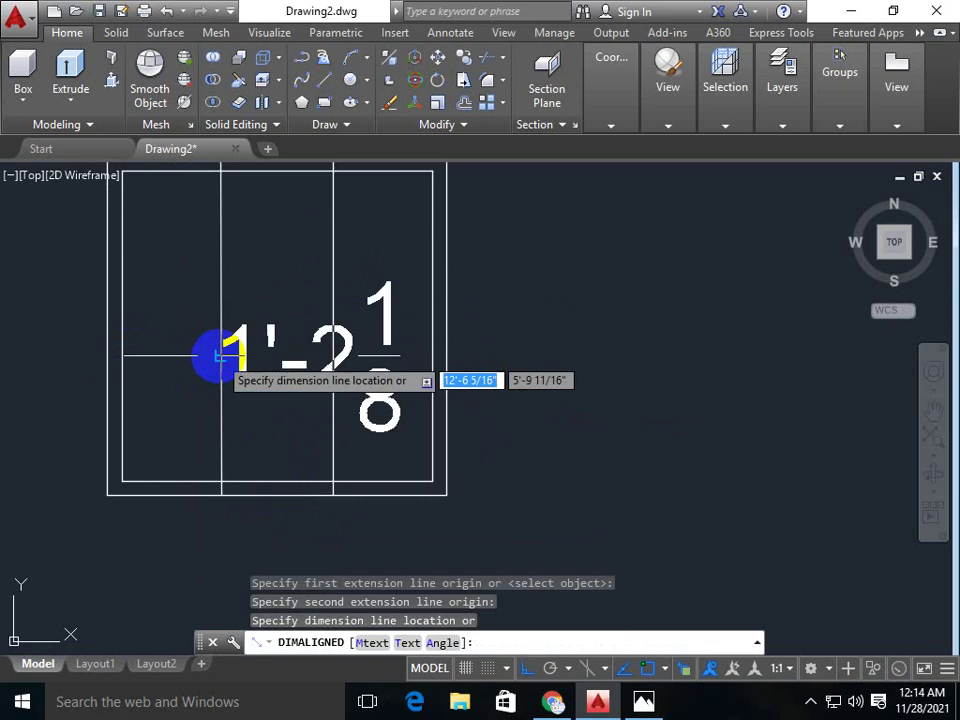
key(Escape)
scroll(230, 352, down, 2)
middle_drag(257, 347, 232, 391)
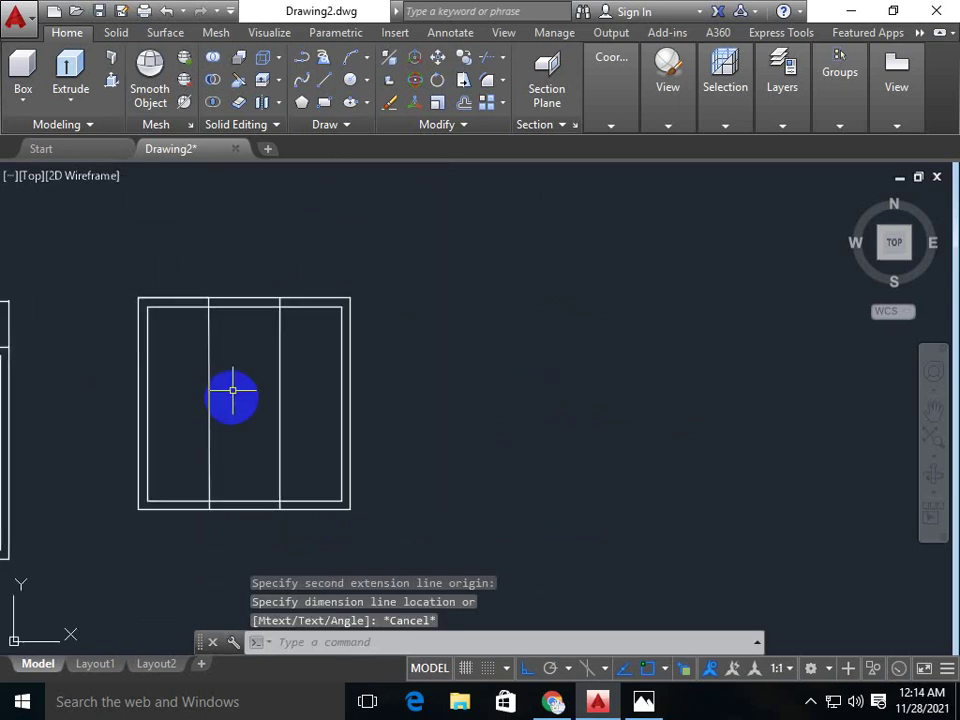
text(o)
key(Return)
text(2)
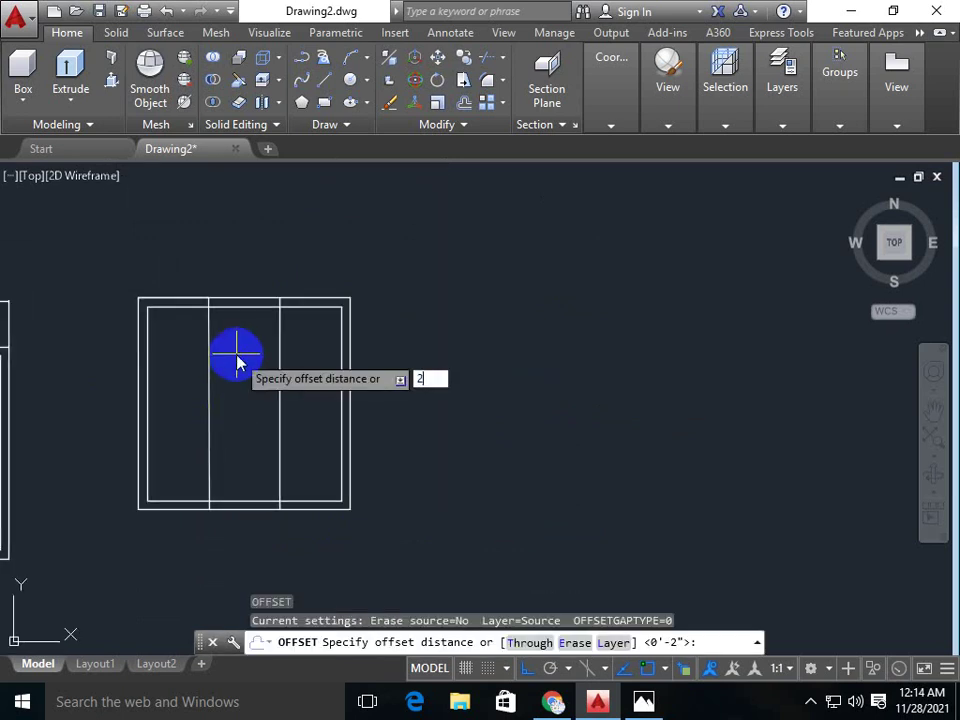
key(Return)
key(Escape)
key(Escape)
key(Escape)
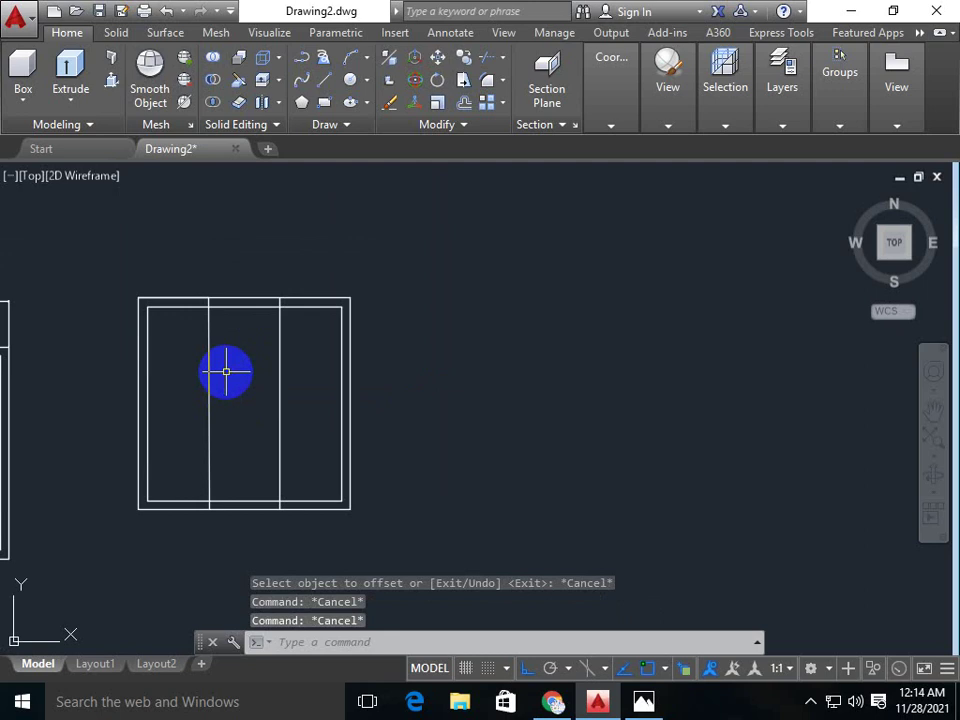
text(tr)
key(Return)
scroll(212, 322, up, 3)
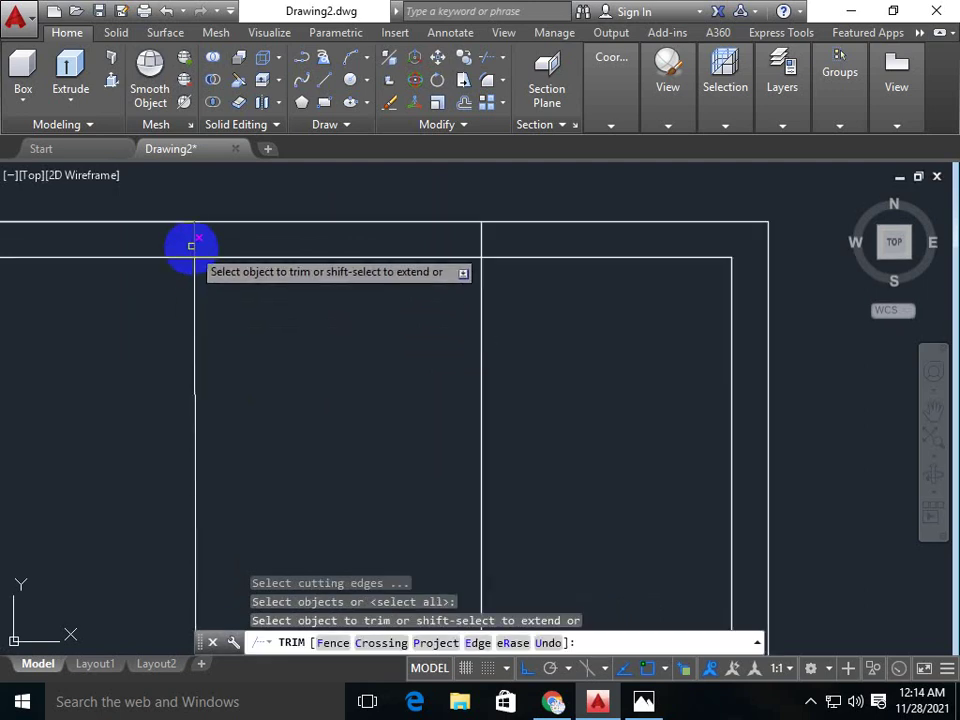
scroll(352, 350, down, 4)
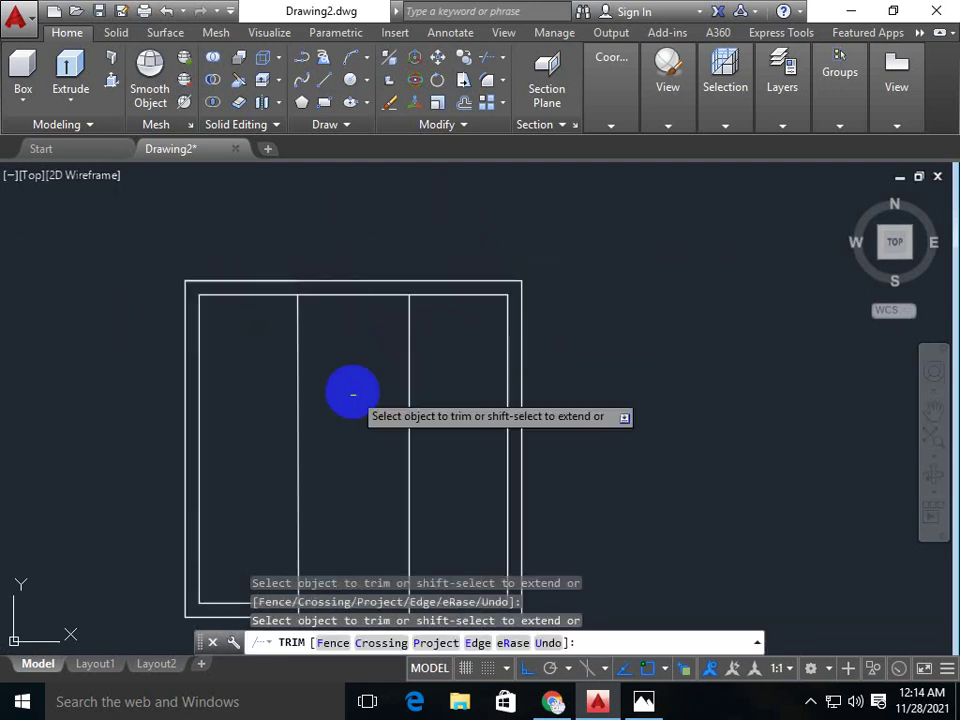
scroll(274, 507, up, 4)
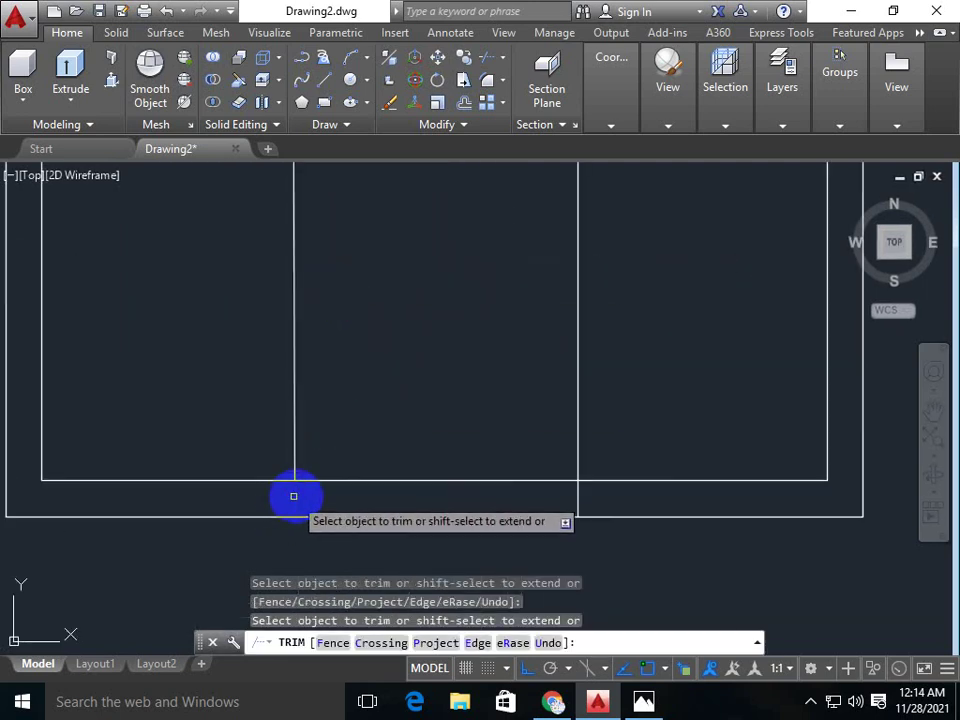
middle_drag(293, 496, 129, 472)
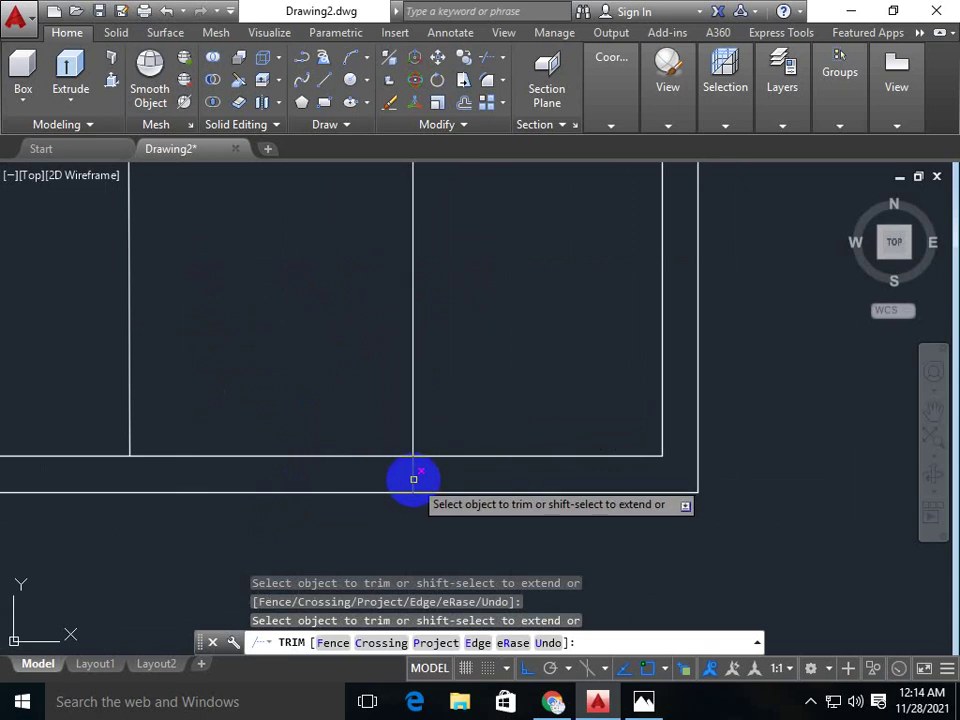
scroll(424, 443, down, 4)
key(Escape)
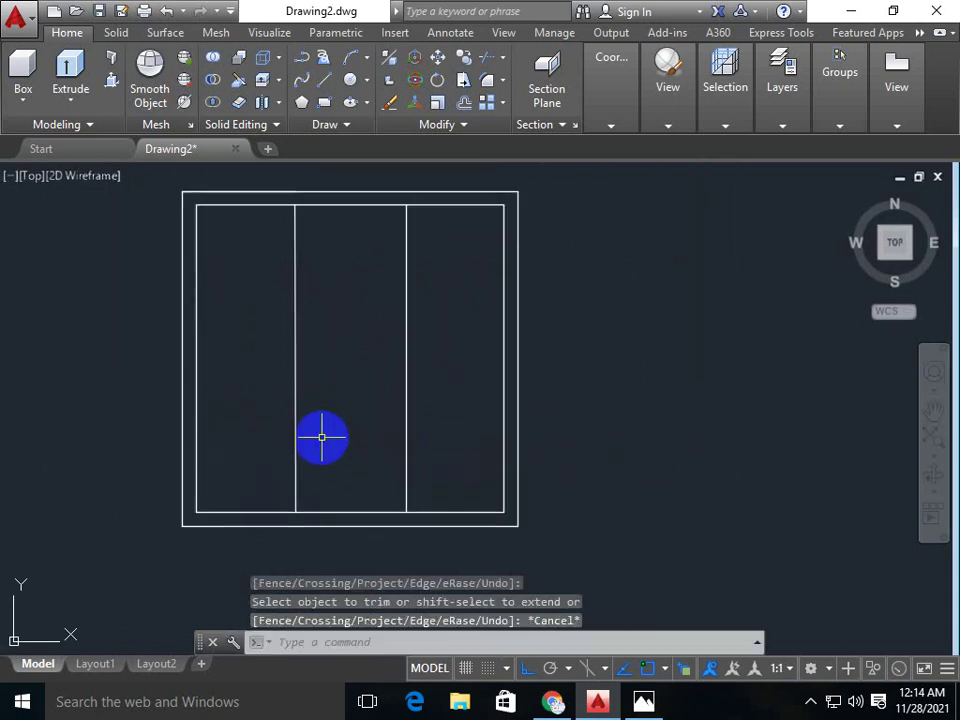
text(o)
- Offset the right divider by 1 unit to double it
key(Return)
text(1)
key(Return)
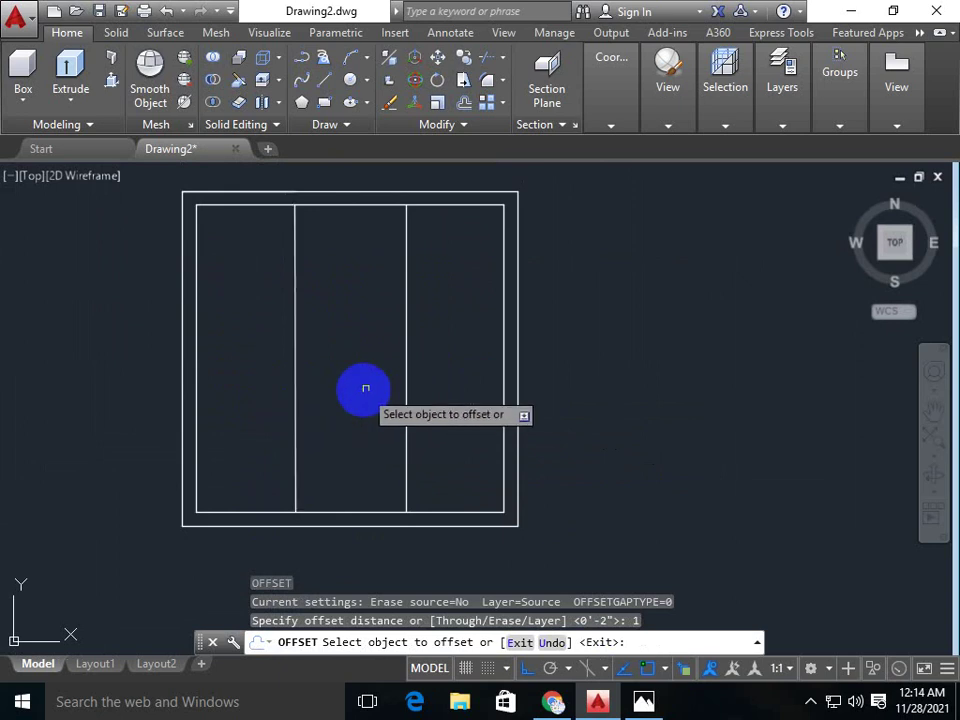
click(406, 381)
click(376, 388)
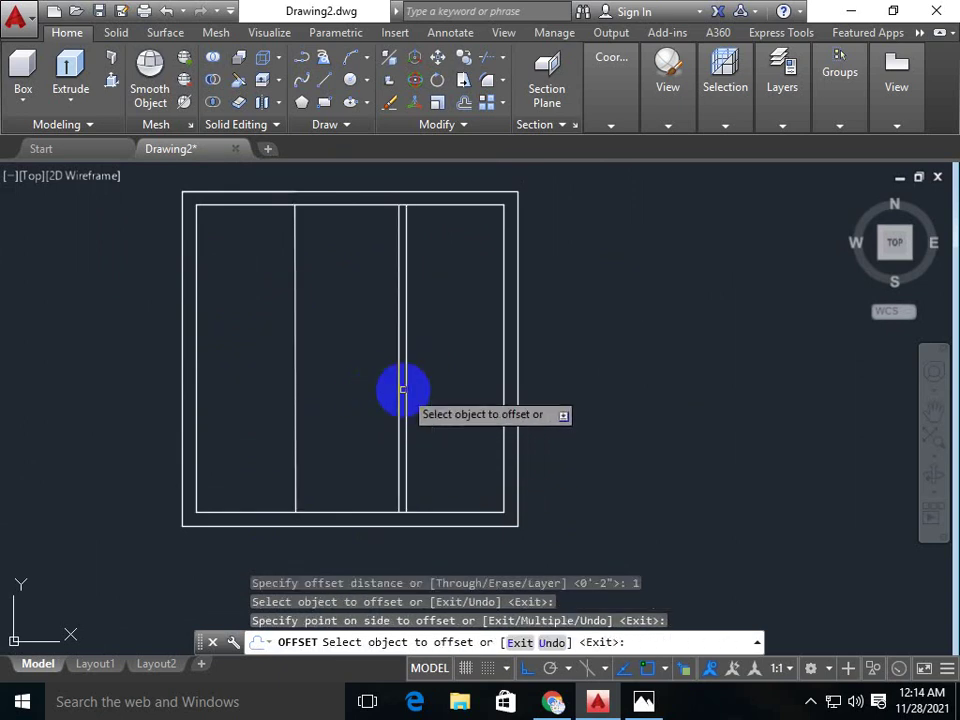
click(404, 389)
click(450, 388)
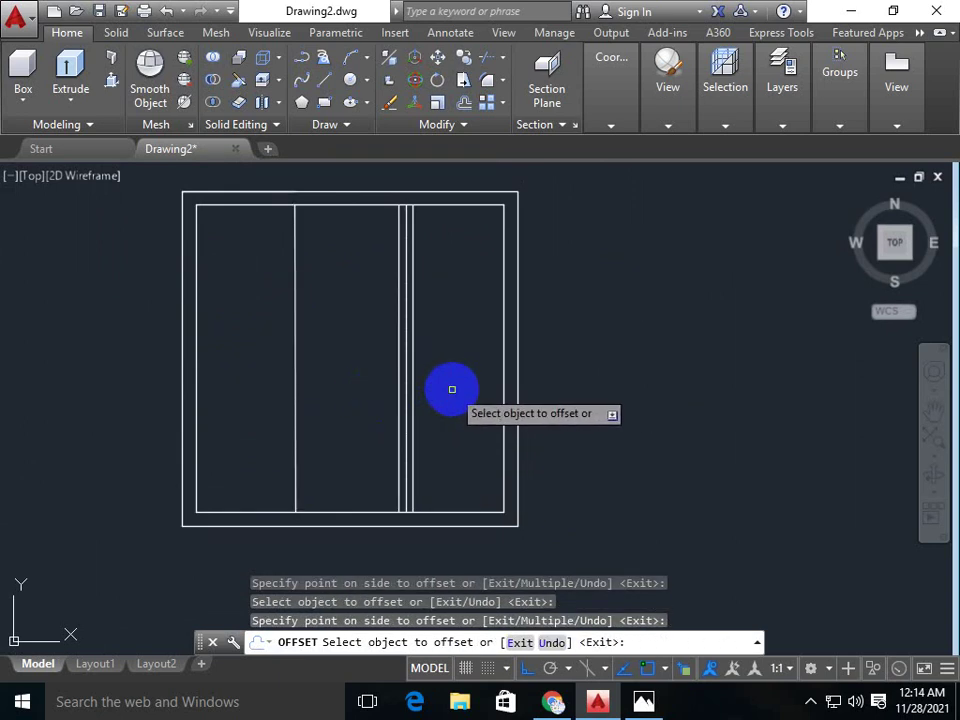
- Offset the left divider by 1 unit to double it as well
click(289, 390)
click(288, 389)
click(332, 392)
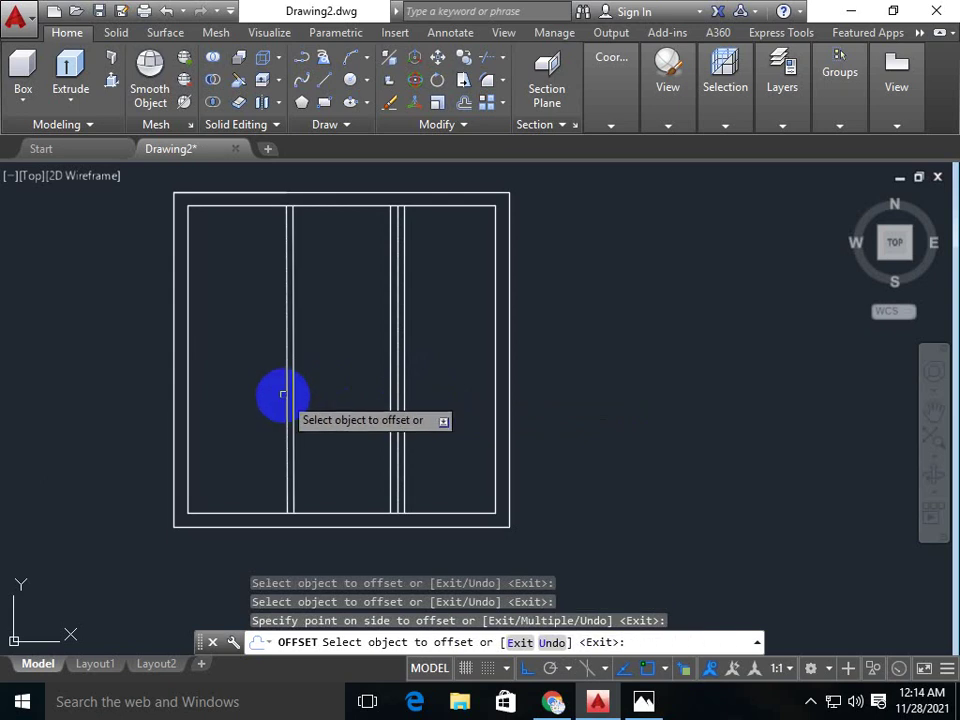
click(287, 392)
click(283, 385)
scroll(274, 364, up, 2)
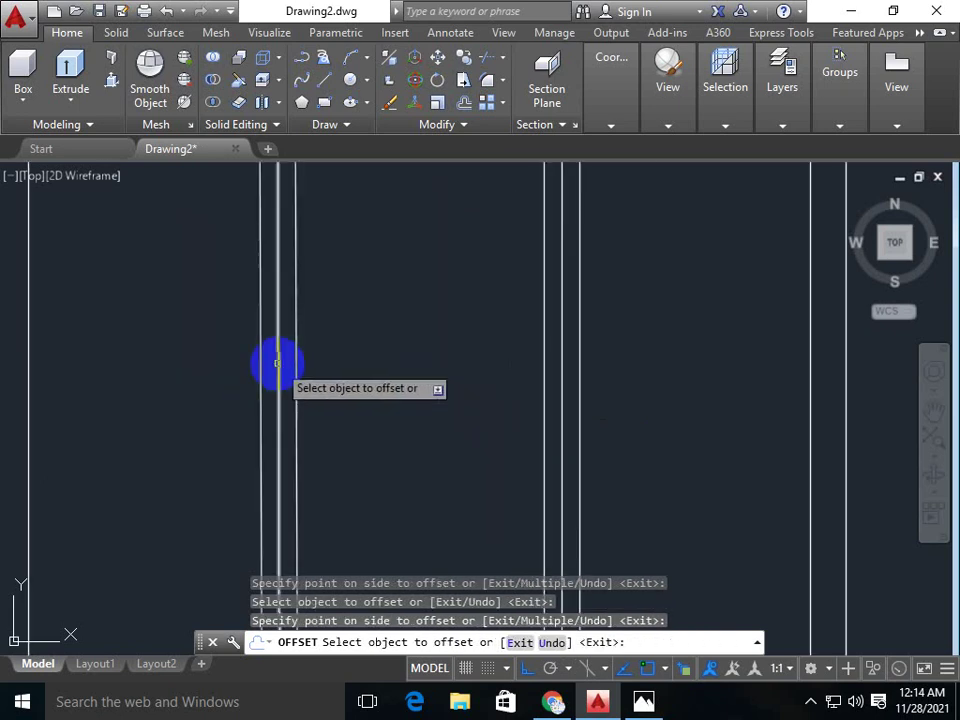
scroll(262, 358, up, 3)
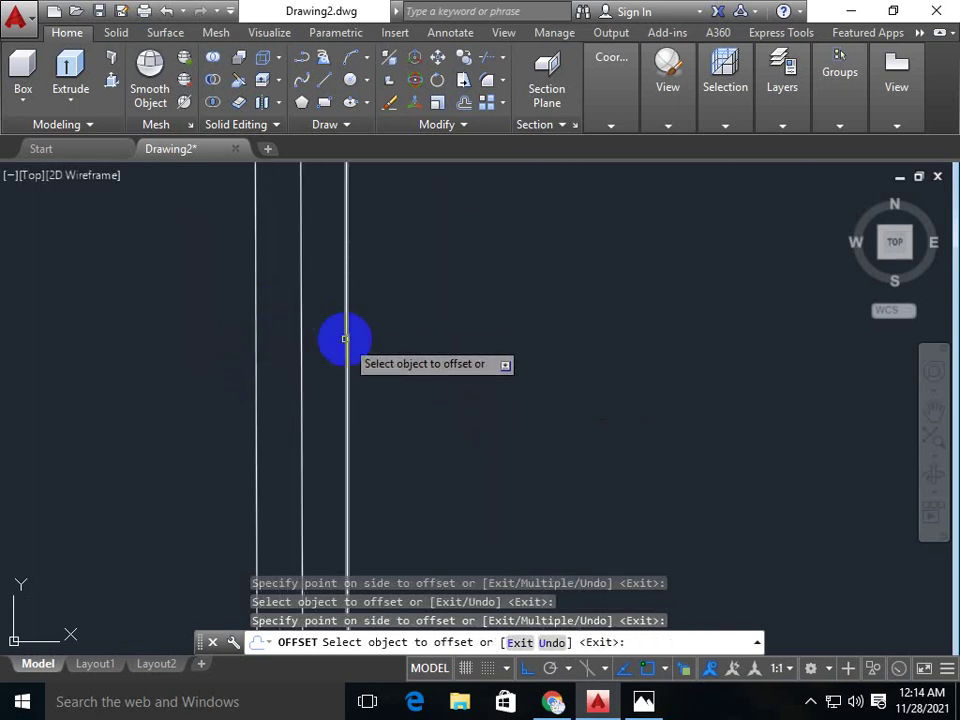
key(Escape)
- Delete the stray offset line and extend the left mullion to the outer frame
click(300, 371)
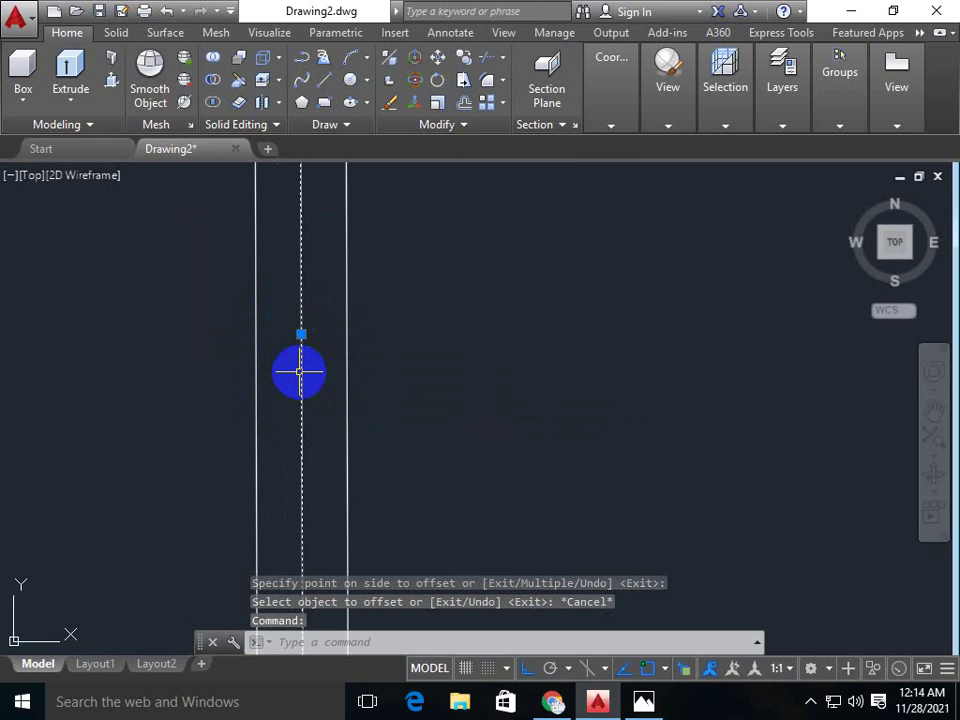
key(Delete)
key(Return)
key(Return)
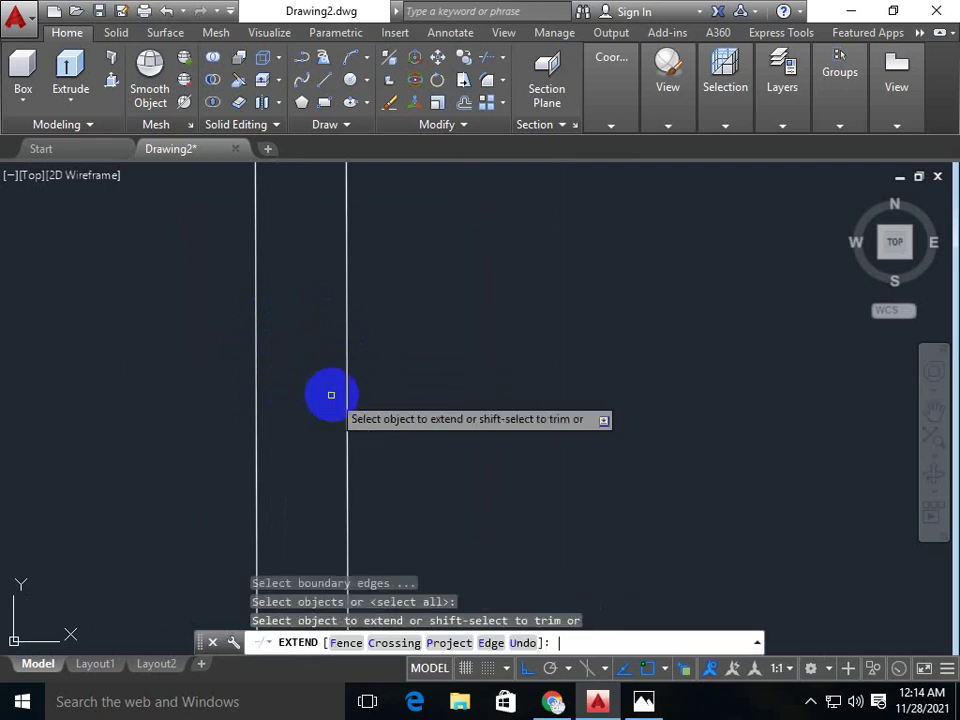
click(347, 405)
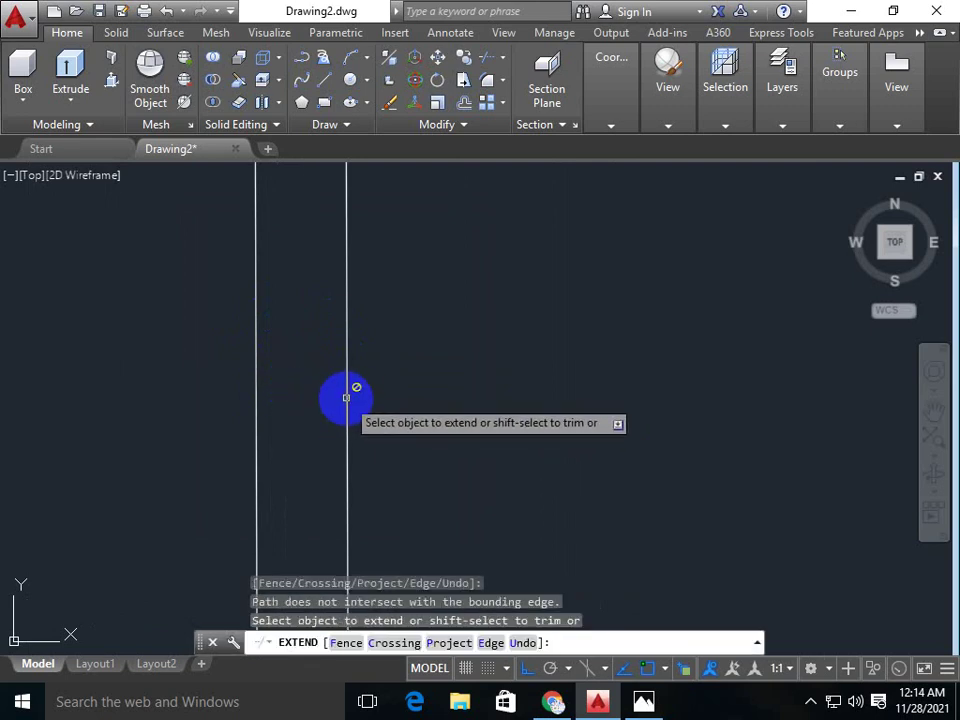
scroll(345, 377, down, 2)
click(345, 377)
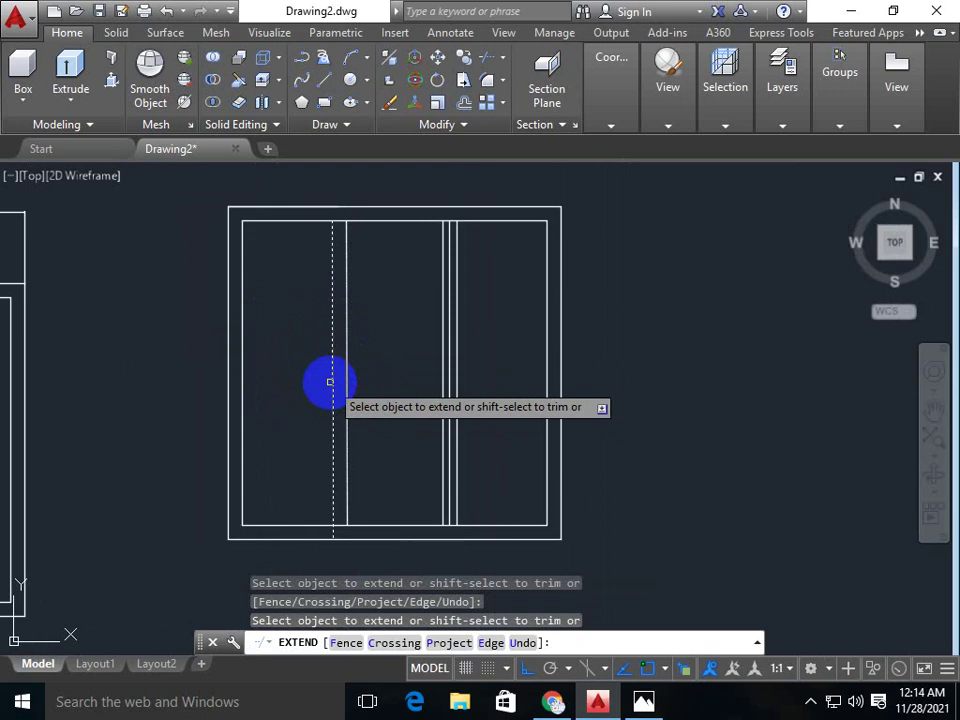
key(Escape)
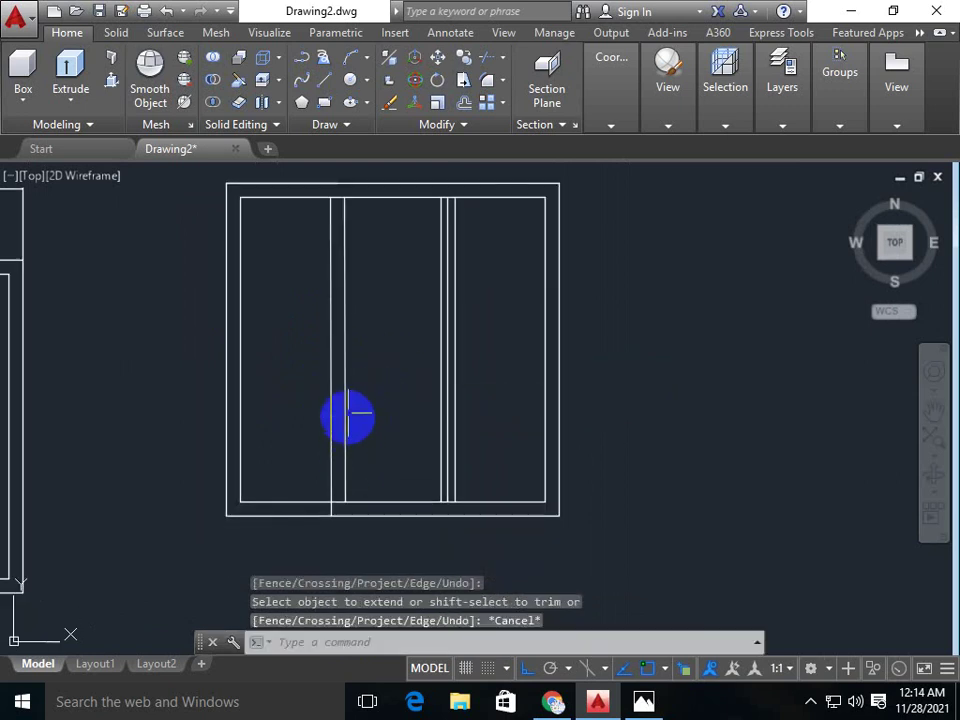
text(tr)
- Trim the frame edge segment between the dividers using a crossing selection
key(Return)
scroll(326, 508, up, 3)
scroll(326, 506, up, 2)
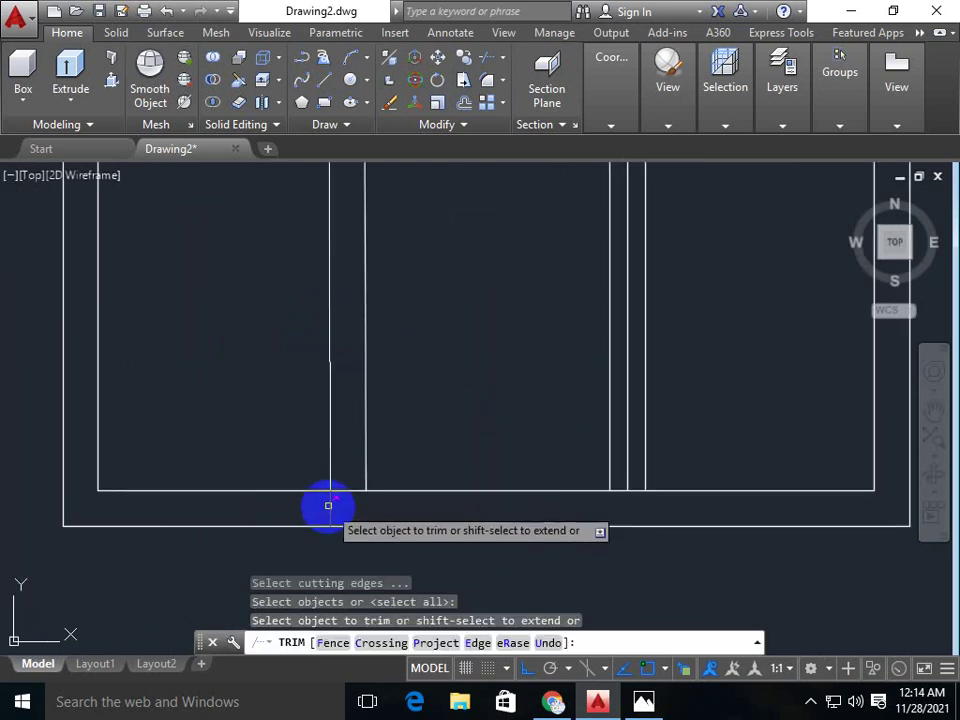
click(343, 488)
click(343, 497)
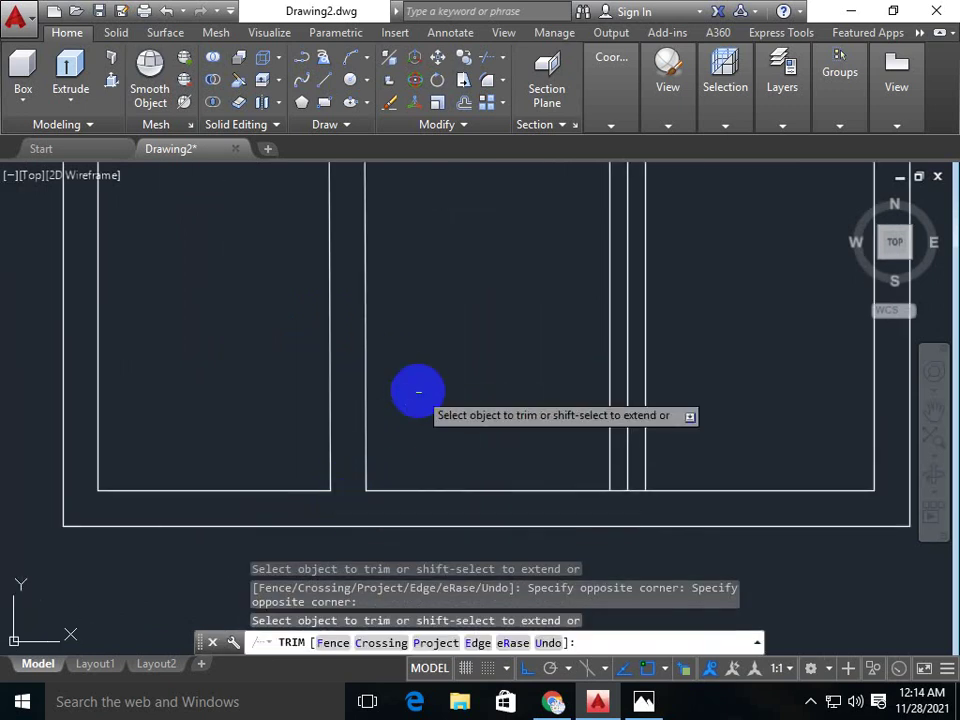
scroll(371, 424, down, 2)
scroll(378, 494, down, 2)
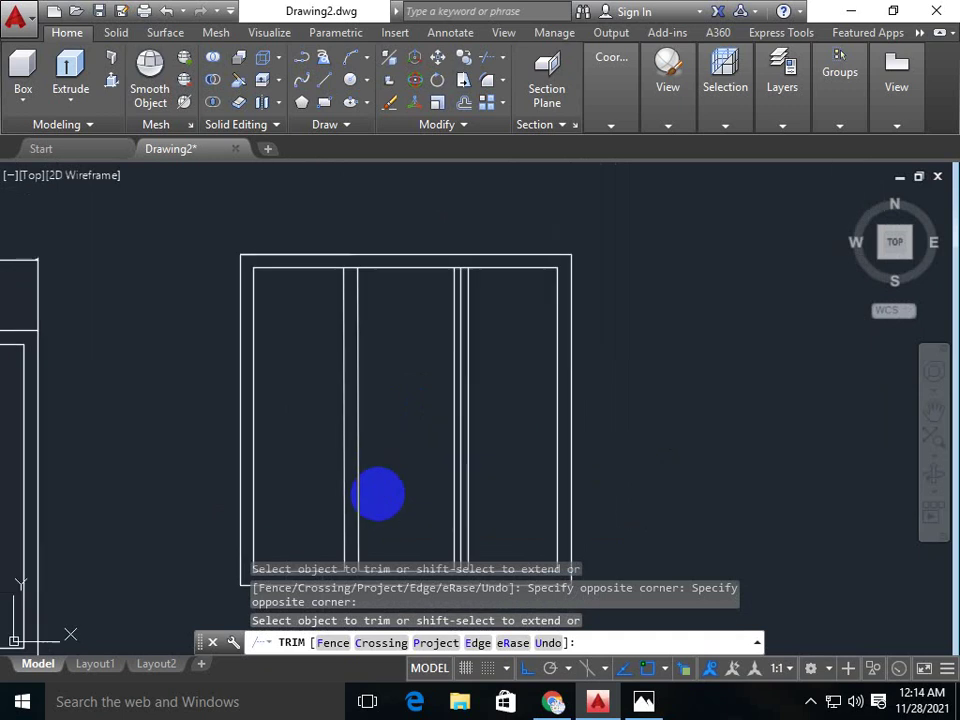
click(349, 272)
scroll(425, 364, up, 2)
- Undo both trims and cancel the trim command
key(ctrl+z)
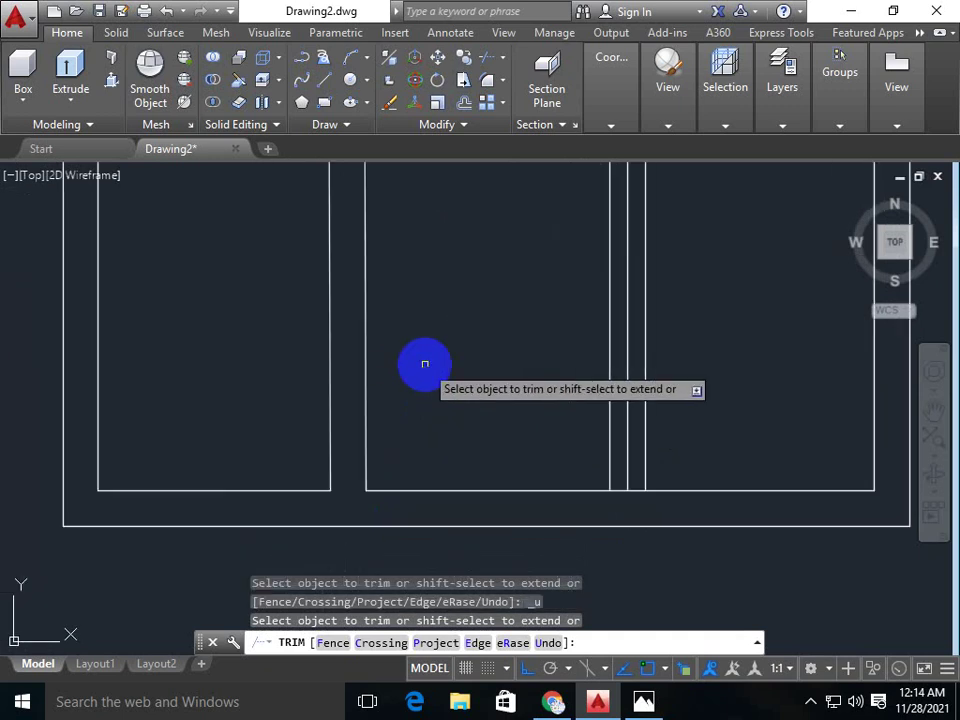
scroll(386, 360, down, 4)
scroll(380, 345, up, 4)
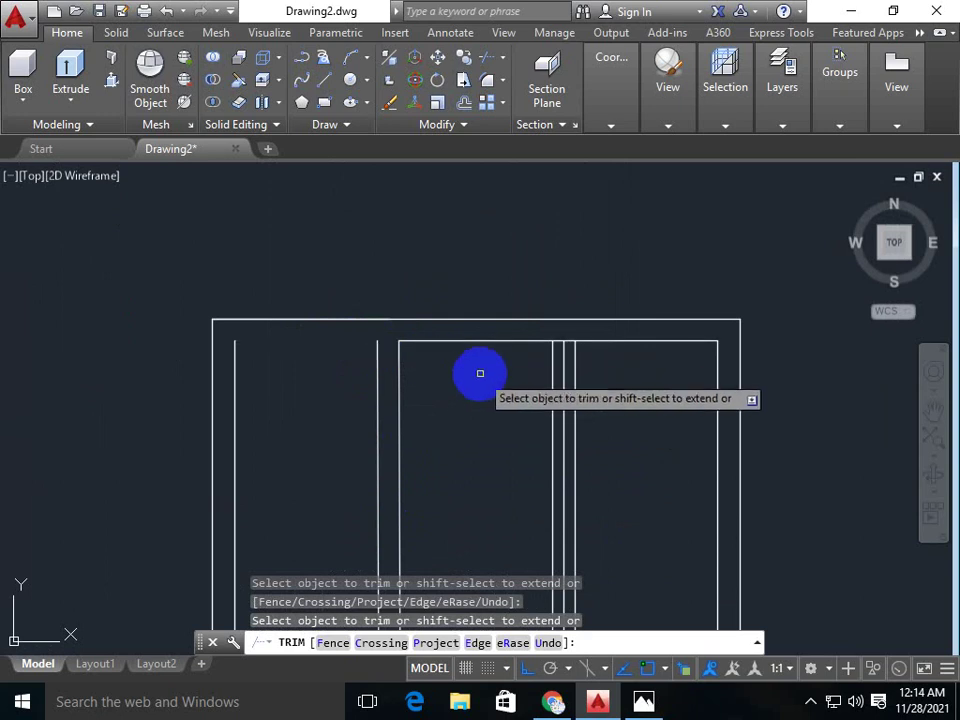
middle_drag(456, 383, 396, 418)
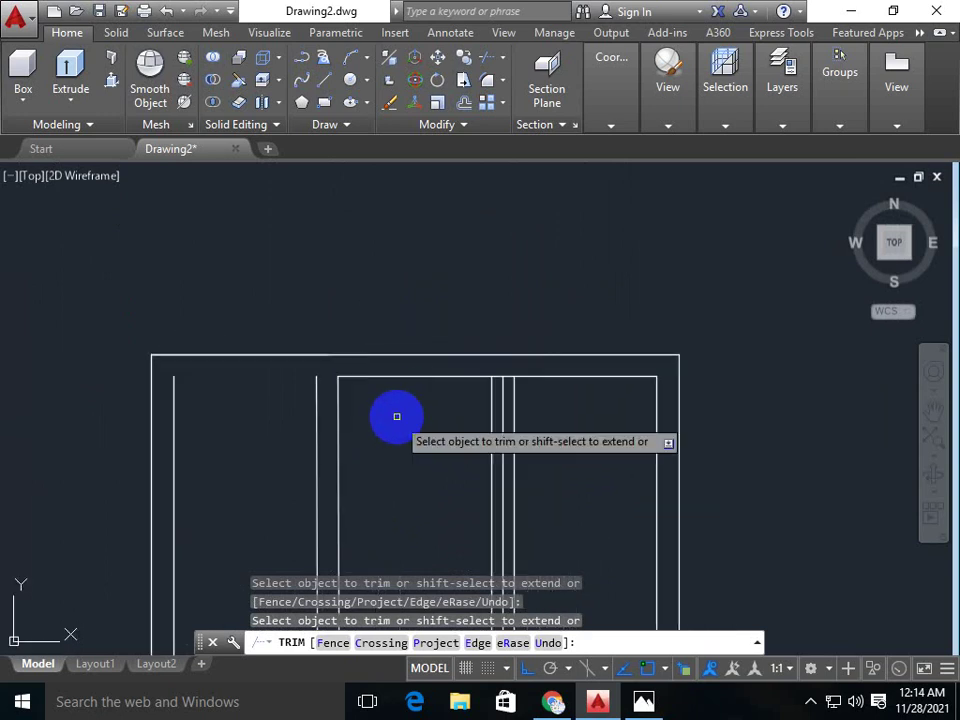
scroll(398, 418, up, 3)
key(ctrl+z)
scroll(400, 450, down, 2)
scroll(392, 520, down, 2)
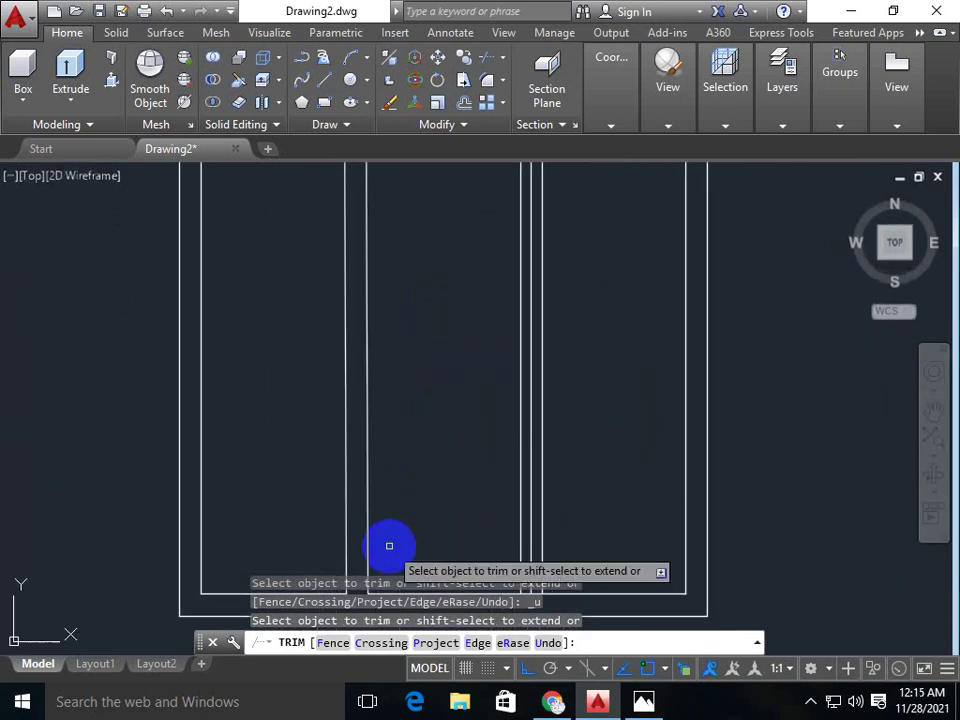
scroll(394, 536, down, 2)
scroll(385, 392, up, 2)
scroll(336, 321, down, 2)
scroll(349, 314, up, 2)
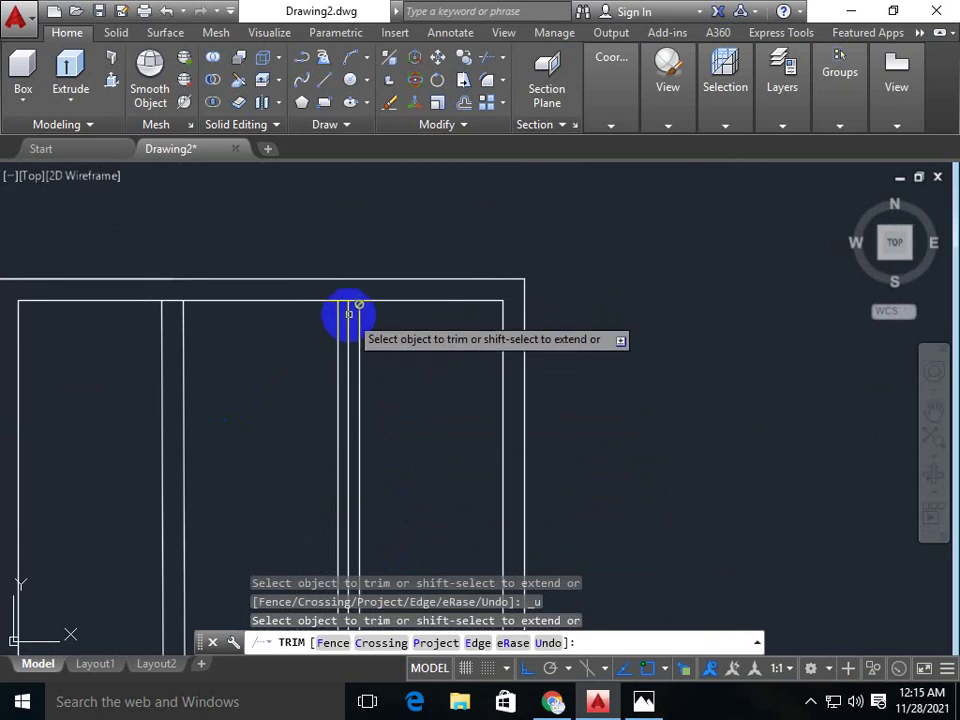
key(Escape)
- Delete the stray middle divider and trim the top edge between the mullions
click(349, 316)
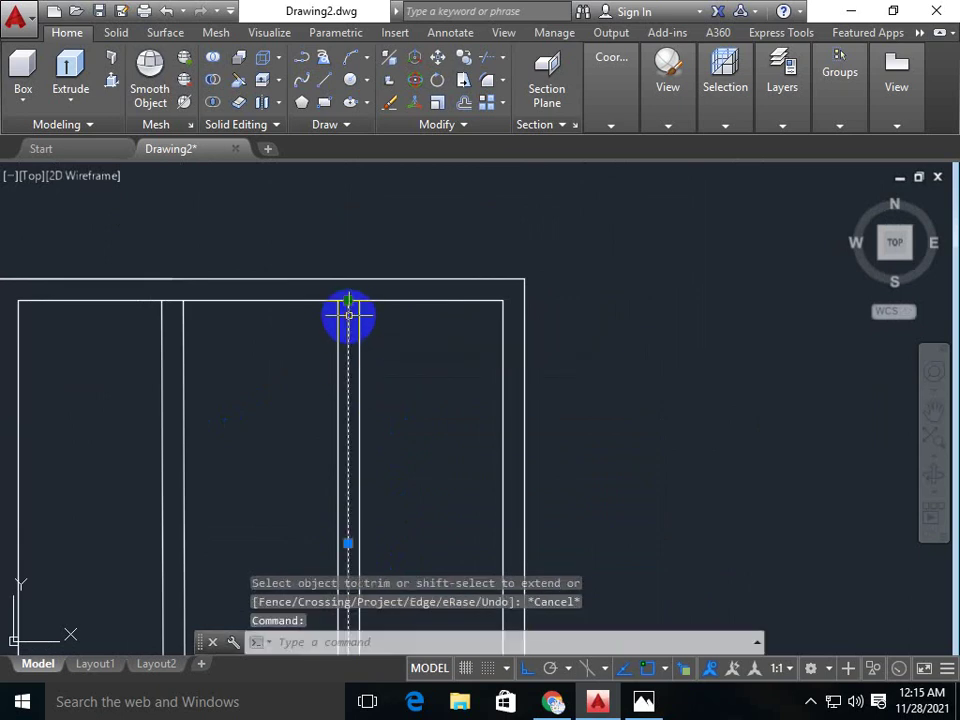
key(Delete)
key(Return)
key(Return)
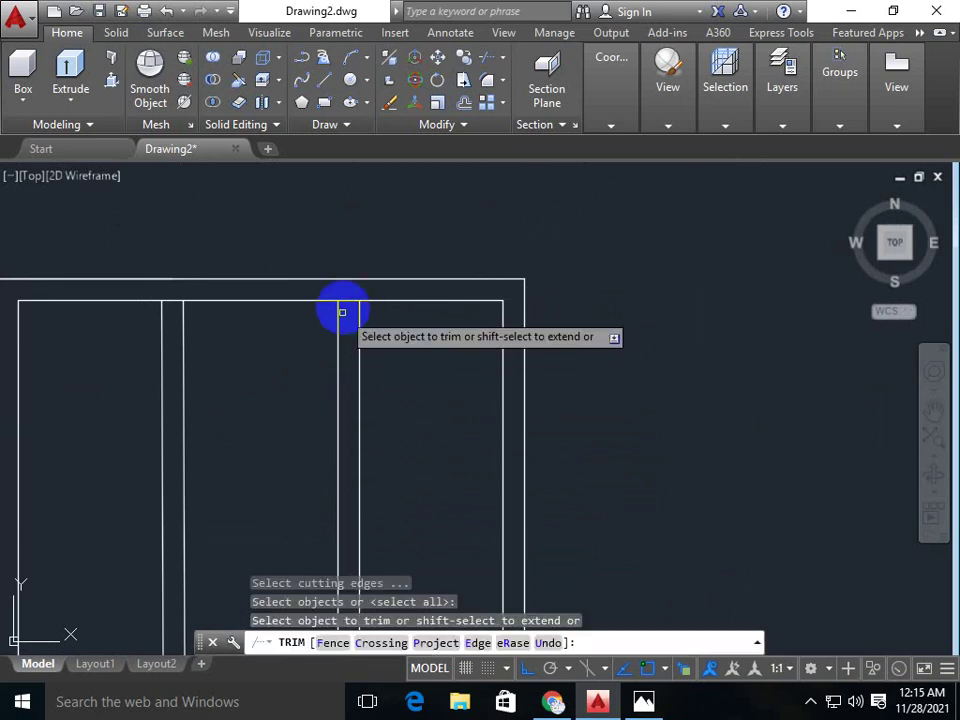
click(347, 300)
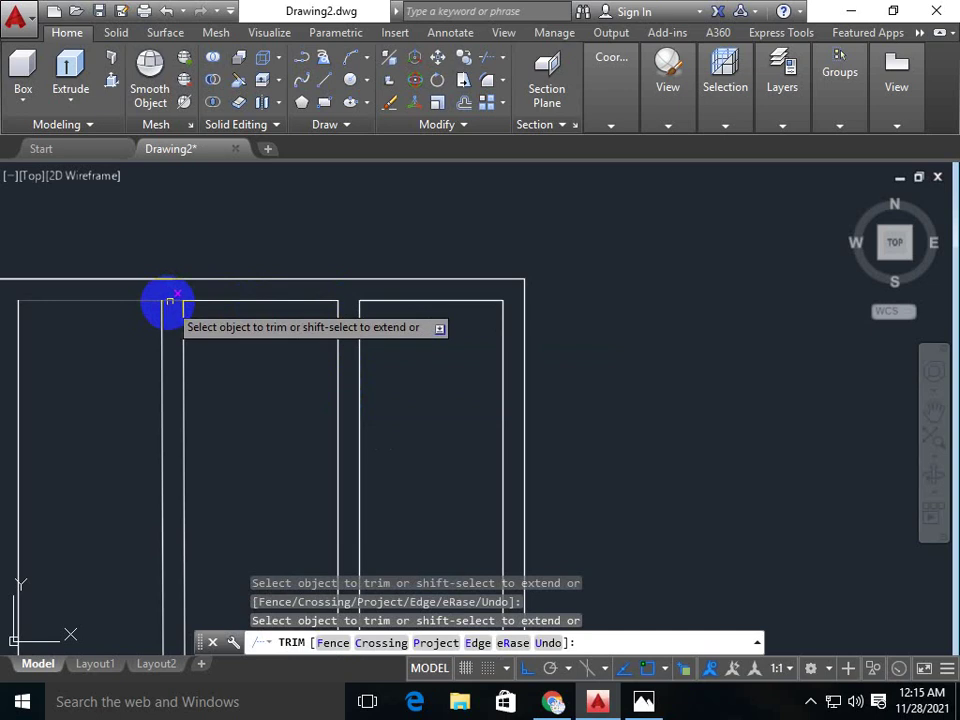
scroll(268, 365, down, 3)
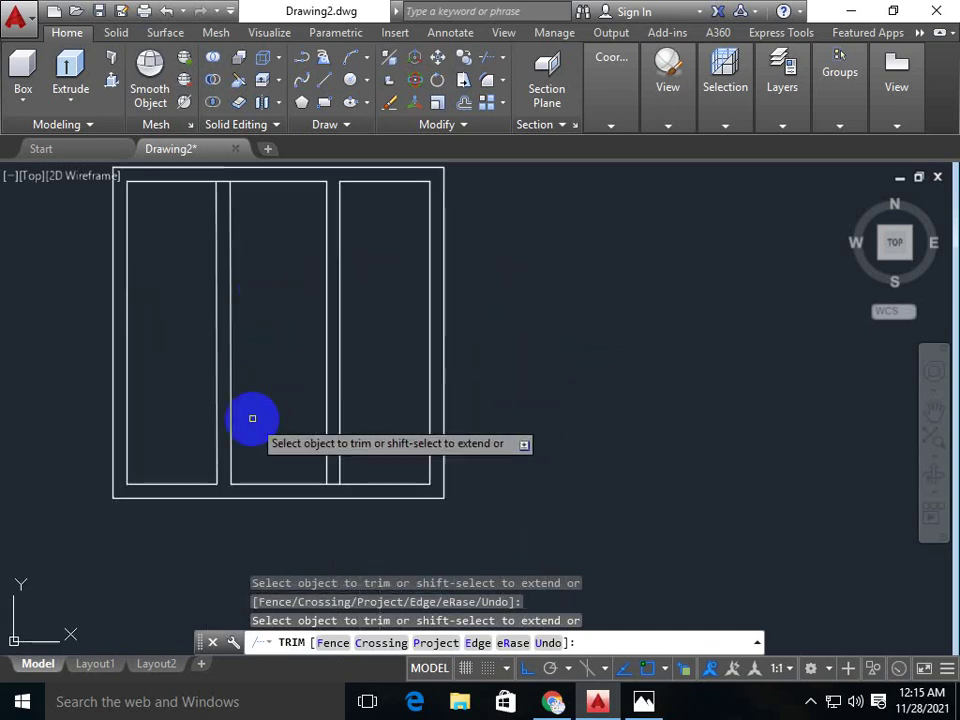
scroll(333, 487, up, 3)
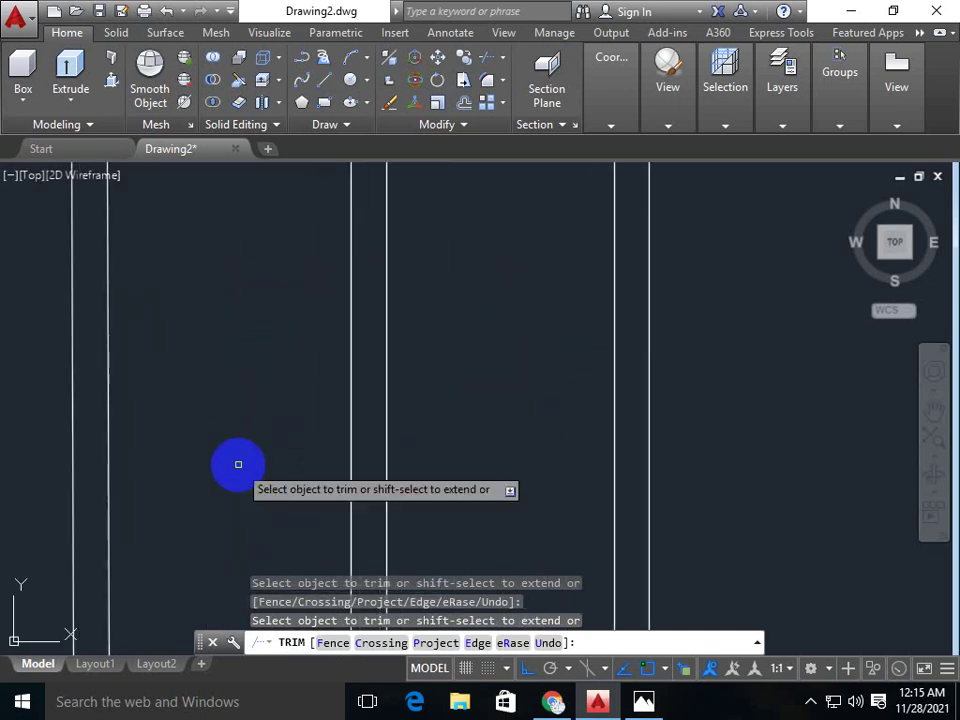
scroll(238, 463, down, 4)
key(Escape)
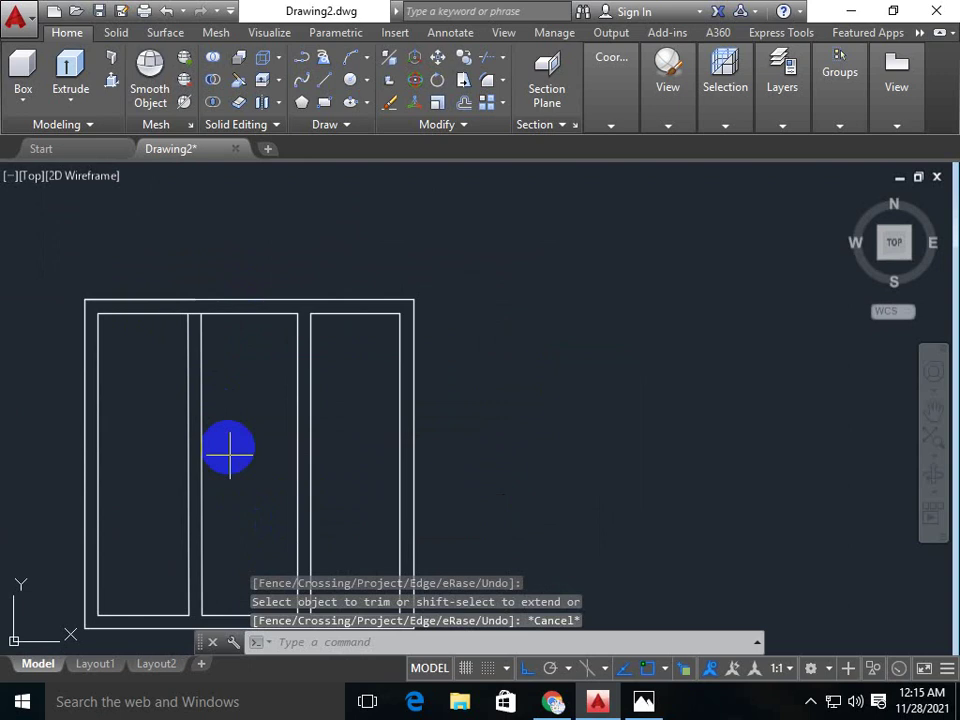
- Start a new line with the L command
text(l)
key(Return)
scroll(189, 321, up, 2)
scroll(170, 272, up, 2)
- Begin a line at the frame's top corner, then cancel it
click(172, 268)
mouse_move(172, 268)
middle_down()
mouse_move(229, 371)
mouse_move(343, 456)
middle_up()
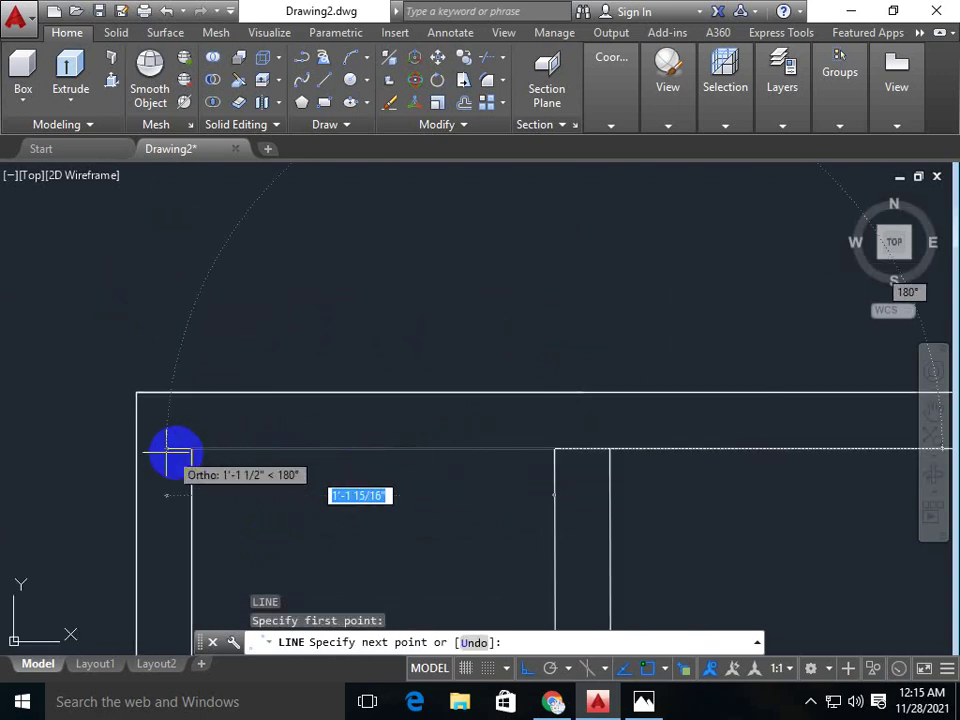
scroll(189, 455, up, 2)
scroll(190, 455, up, 2)
scroll(192, 455, up, 2)
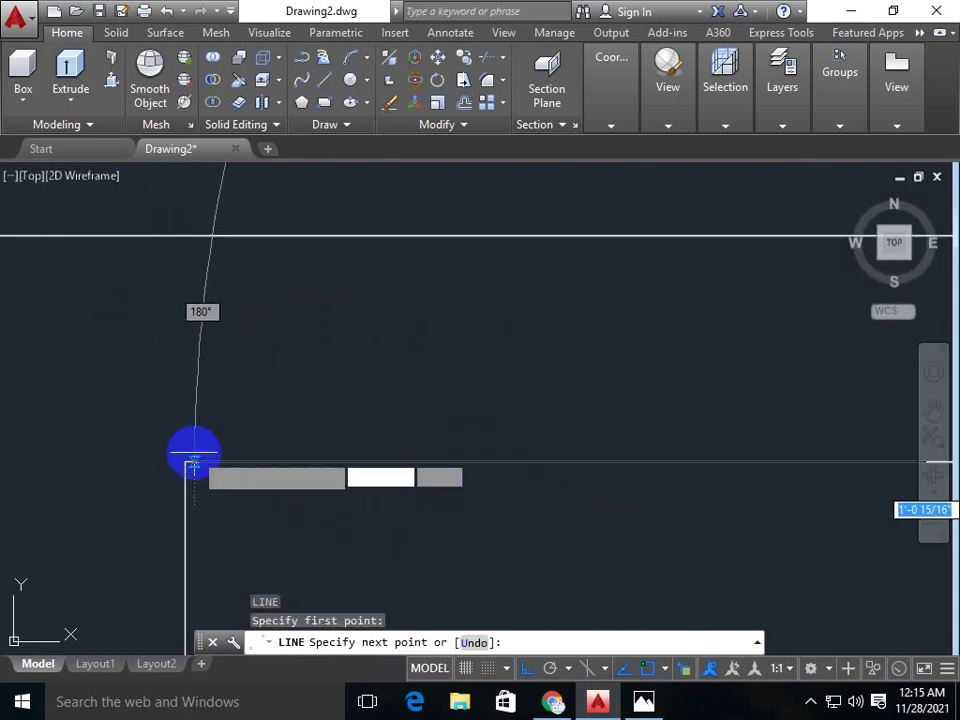
click(187, 462)
key(Escape)
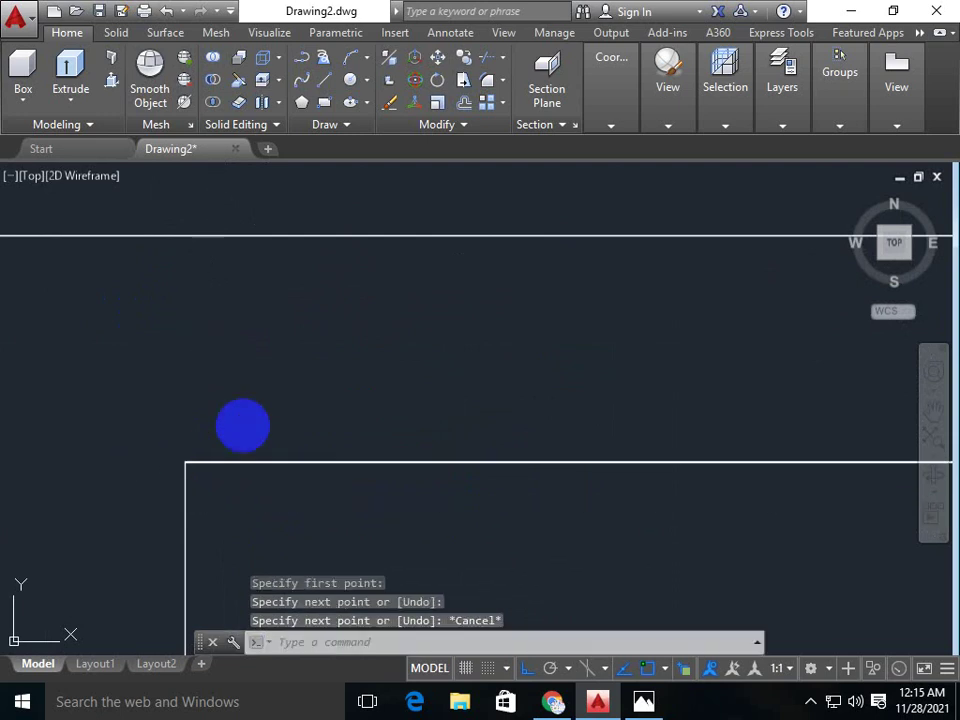
- Bring the whole three-panel door into view and start TRIM with all lines as cutting edges
scroll(242, 426, down, 3)
scroll(313, 439, down, 1)
middle_drag(313, 439, 150, 461)
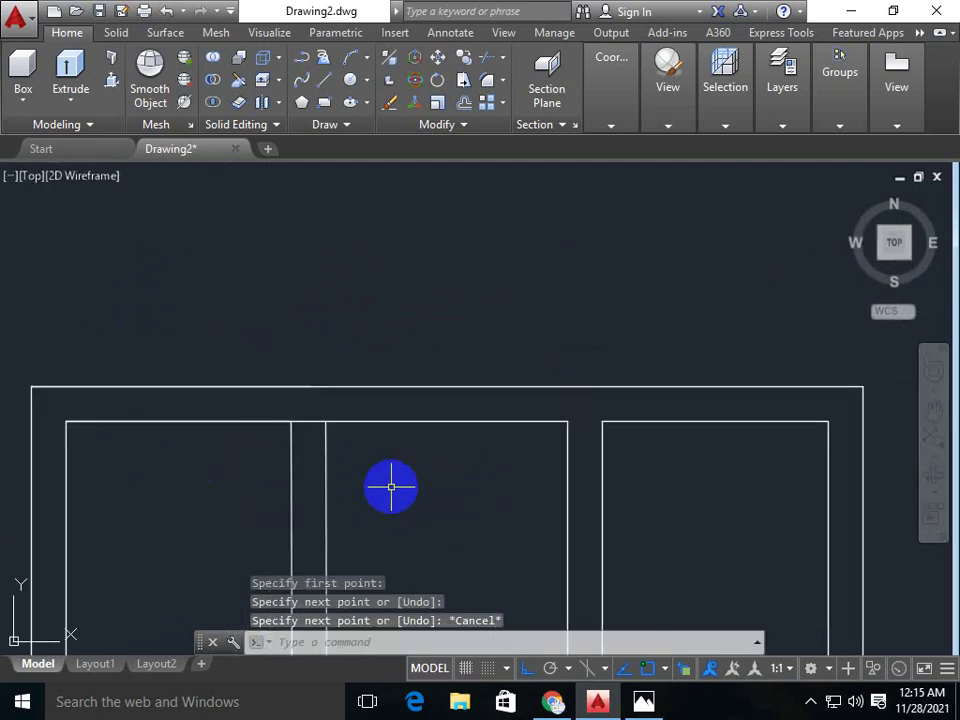
text(r)
key(Return)
key(Return)
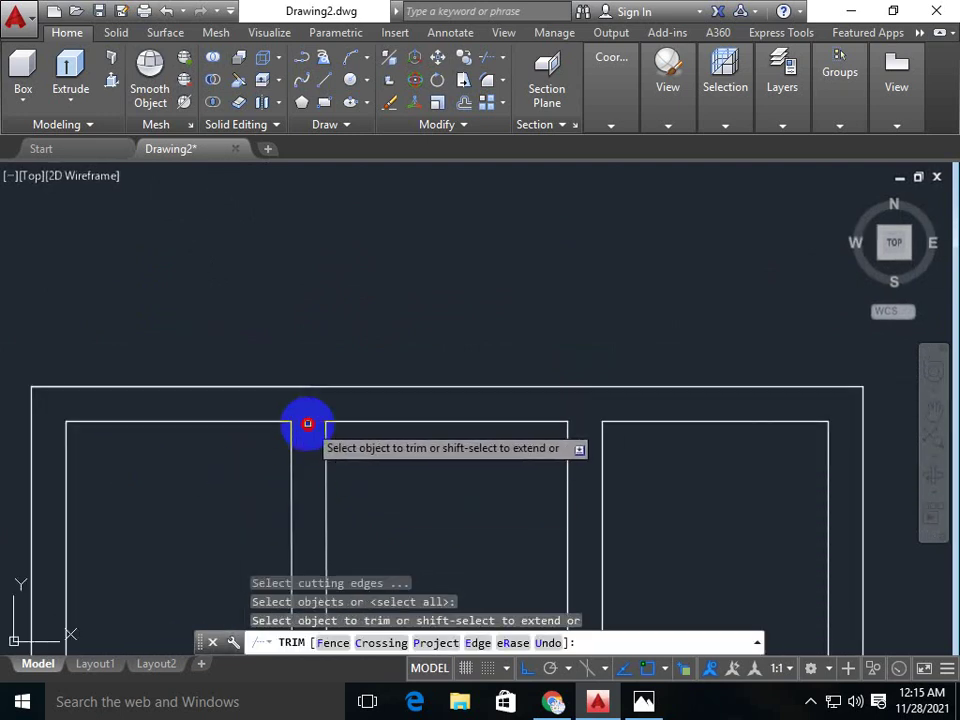
- Finish trimming, then begin and cancel an unwanted panel-width dimension
scroll(370, 459, down, 6)
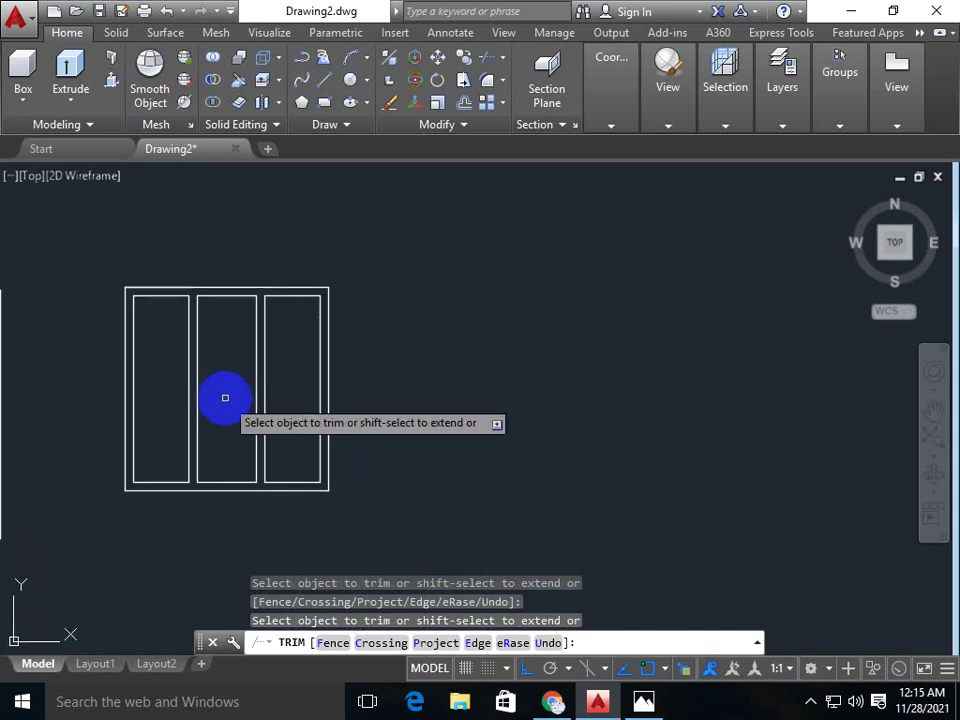
key(Escape)
text(da)
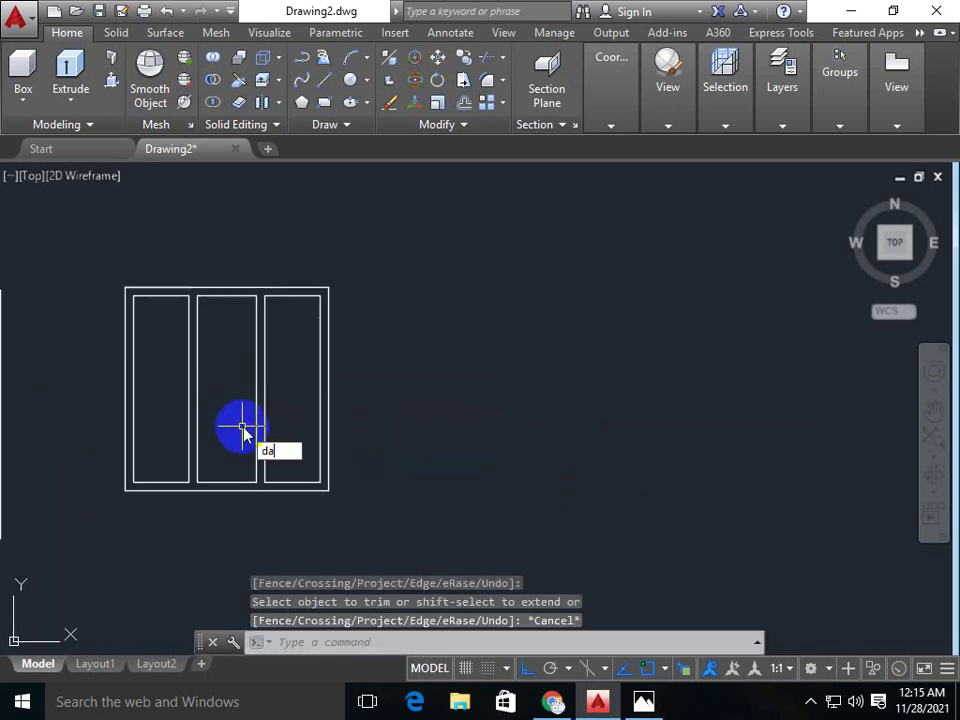
key(Return)
scroll(214, 403, up, 5)
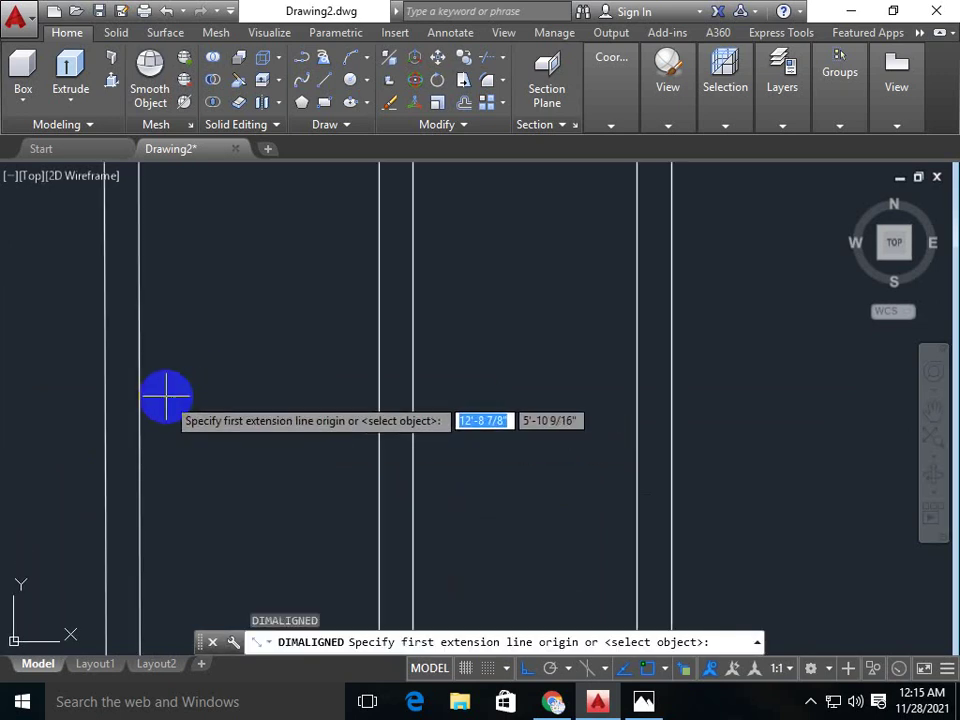
click(140, 395)
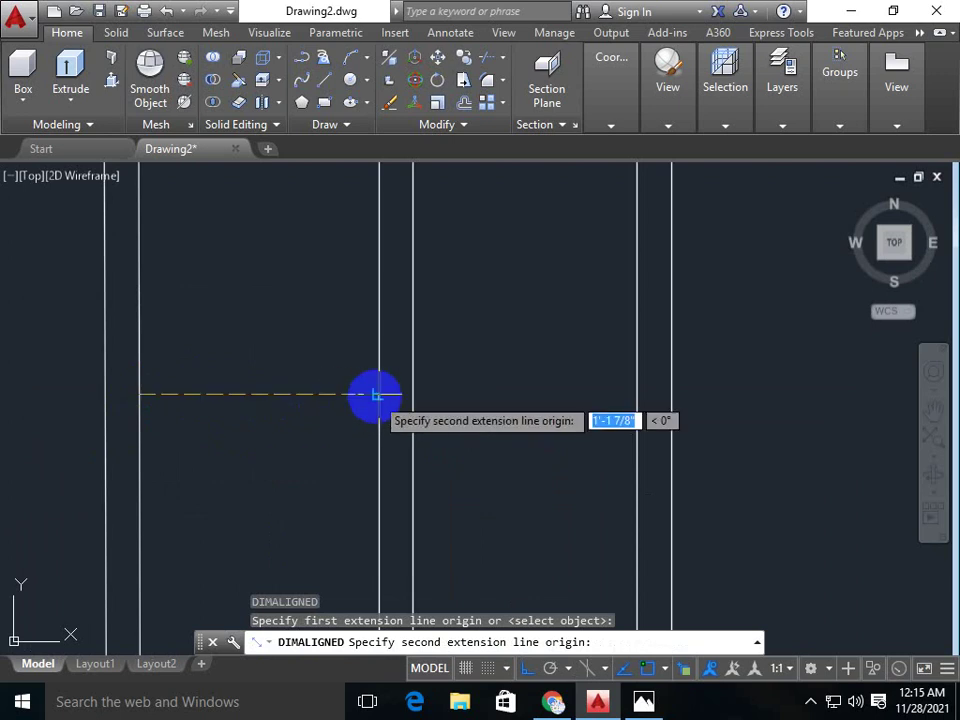
click(378, 395)
scroll(376, 395, down, 2)
scroll(376, 395, down, 2)
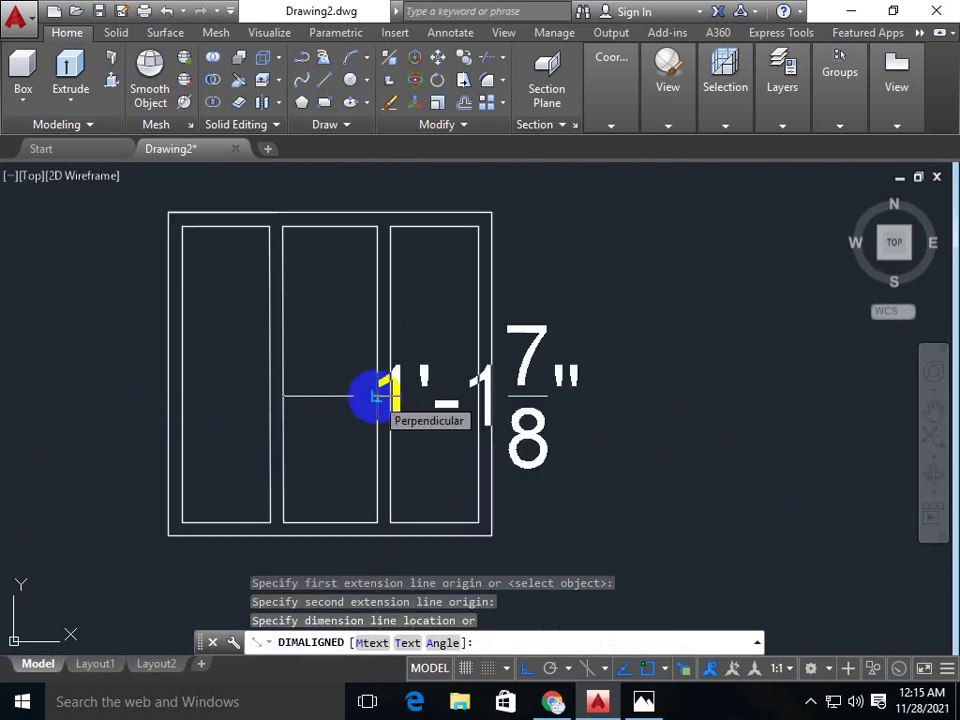
key(Escape)
scroll(341, 397, down, 2)
middle_drag(341, 397, 319, 399)
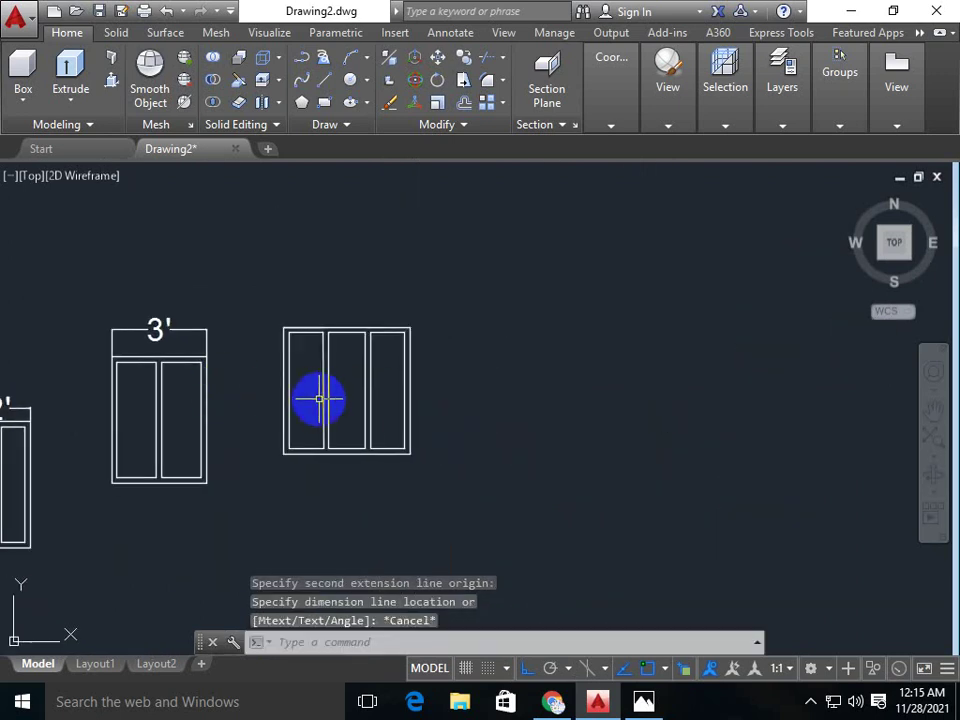
- Add a 4' aligned dimension across the door's top outer corners, placed above it
text(da)
key(Return)
scroll(284, 335, up, 3)
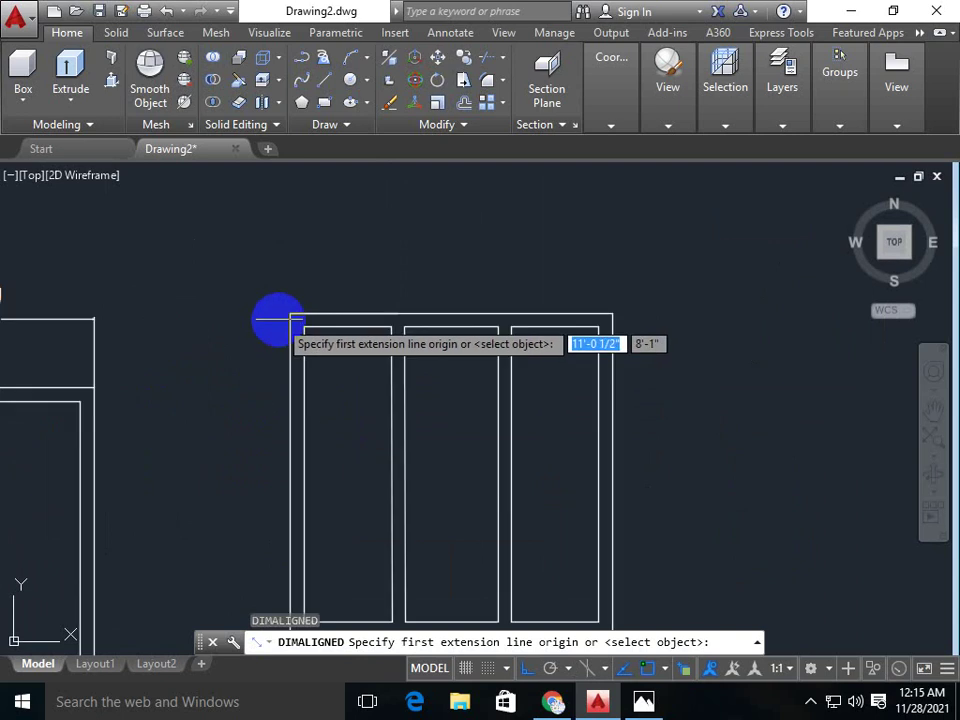
scroll(290, 314, up, 2)
click(301, 304)
middle_drag(556, 306, 73, 309)
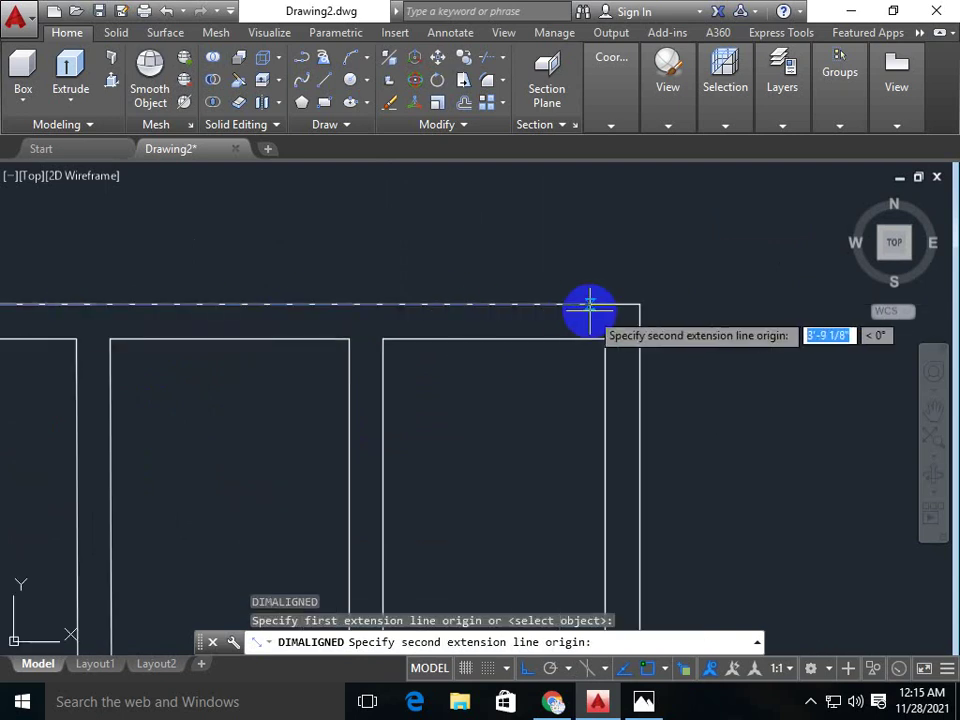
click(634, 304)
click(619, 249)
scroll(714, 392, down, 3)
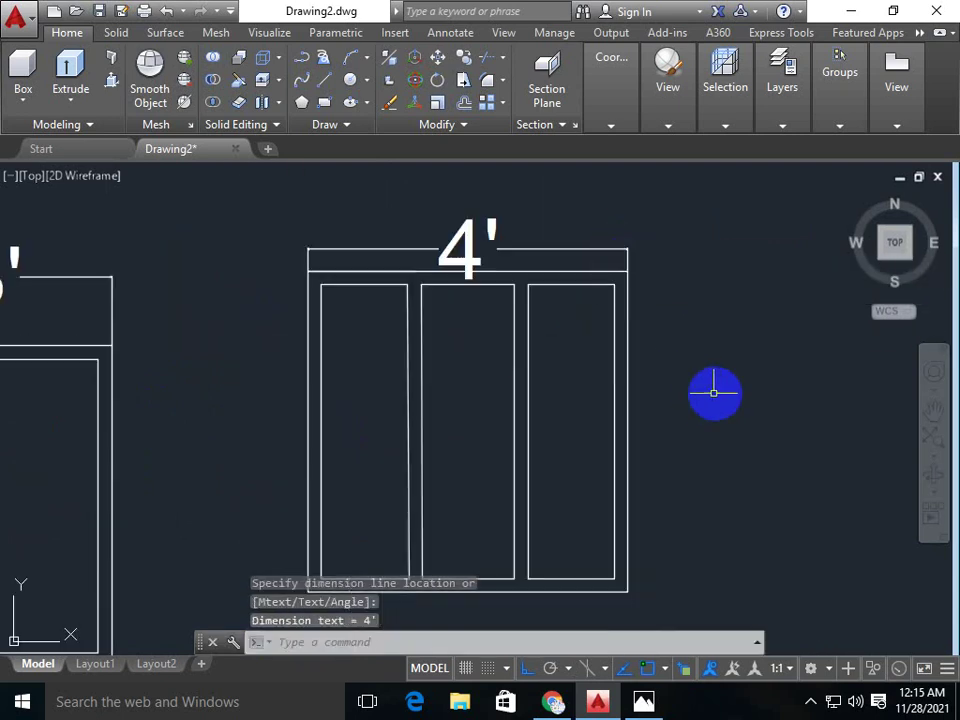
scroll(436, 371, down, 2)
middle_drag(507, 433, 280, 448)
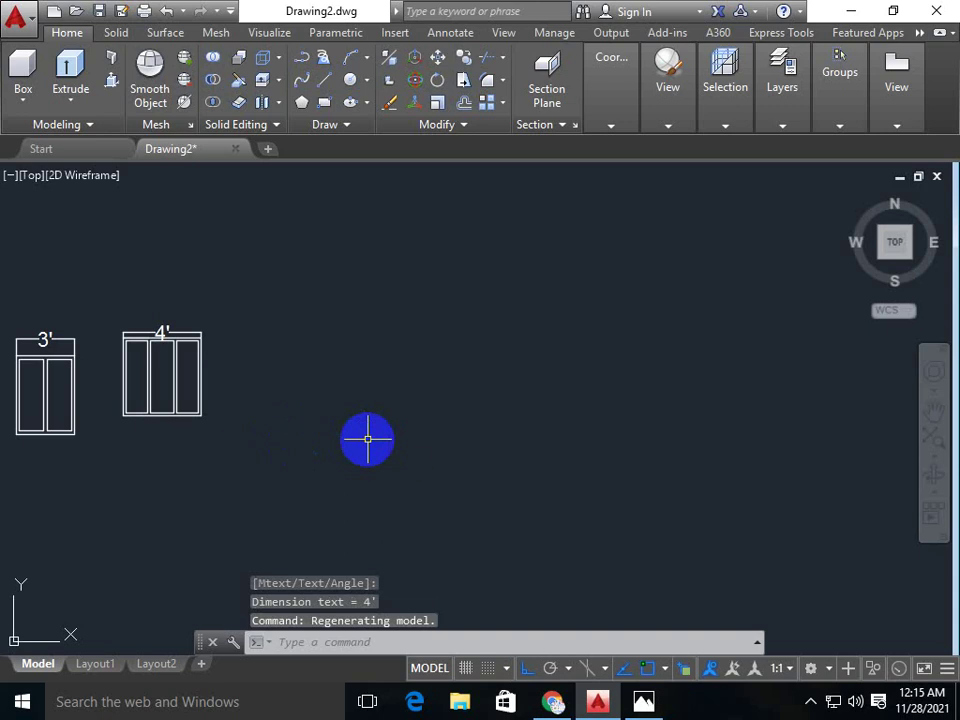
text(o)
- Set the offset distance to 4' and draw a 4' horizontal line right of the door
key(Return)
text(4')
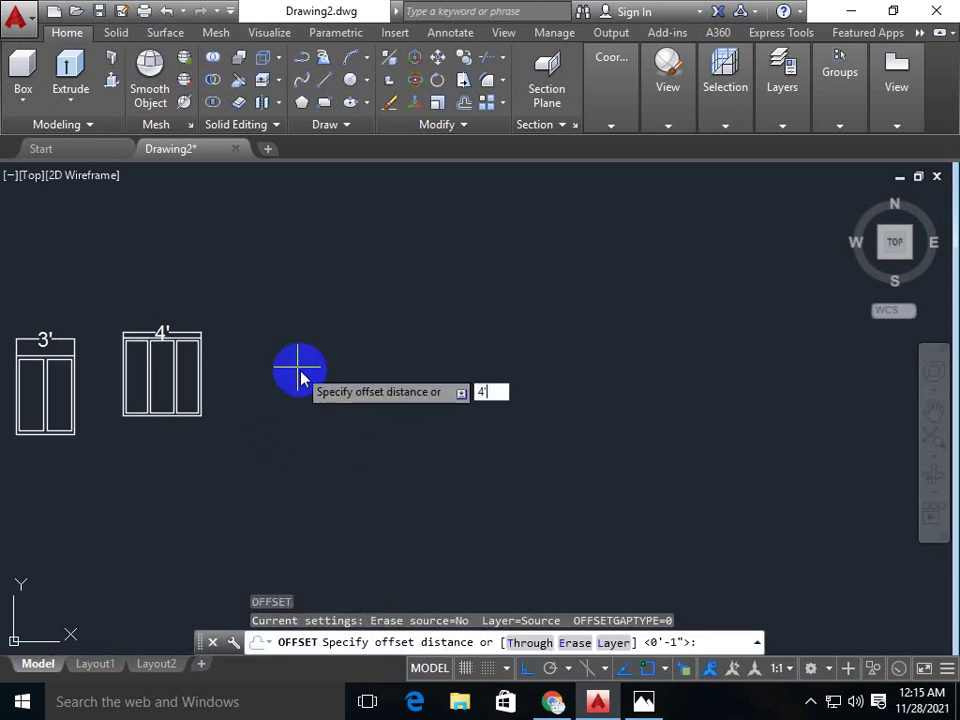
key(Return)
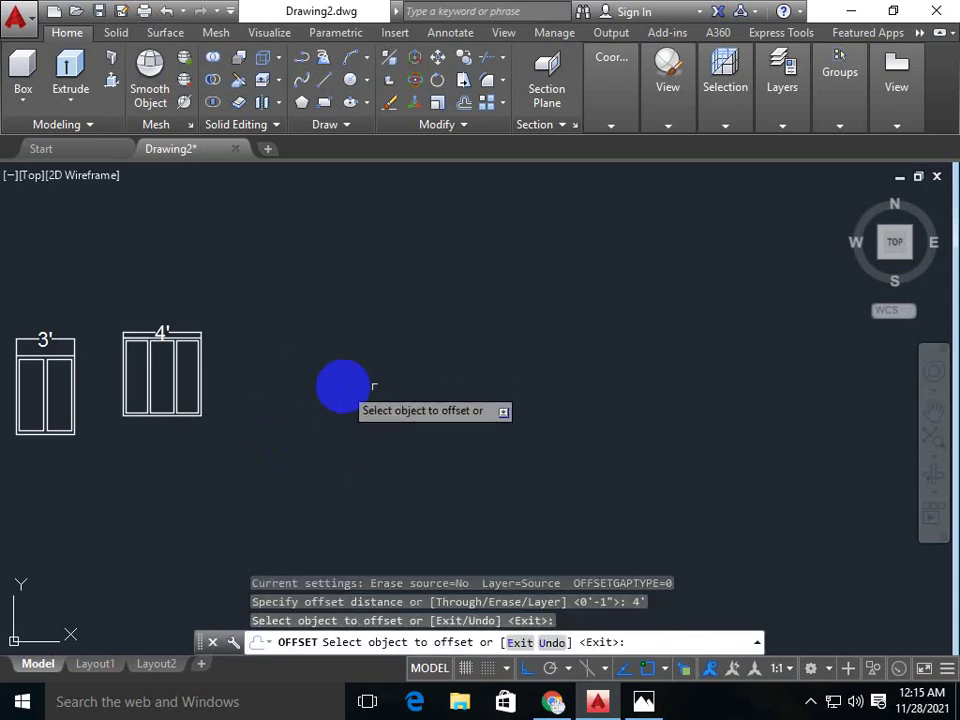
key(Escape)
key(Escape)
key(Escape)
key(Return)
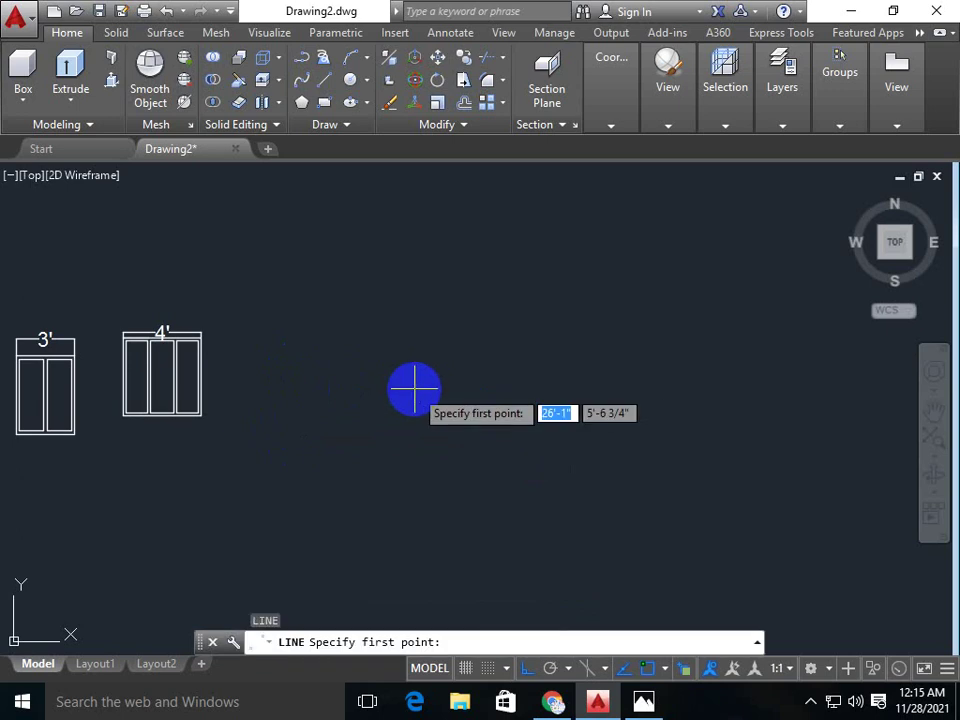
click(295, 398)
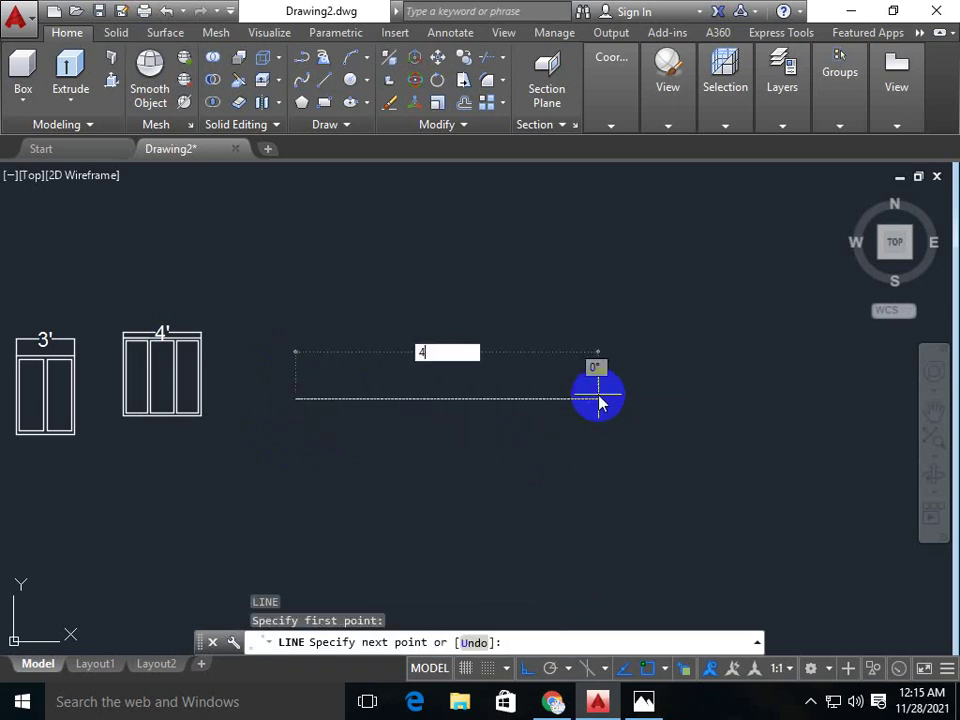
key(Return)
key(Return)
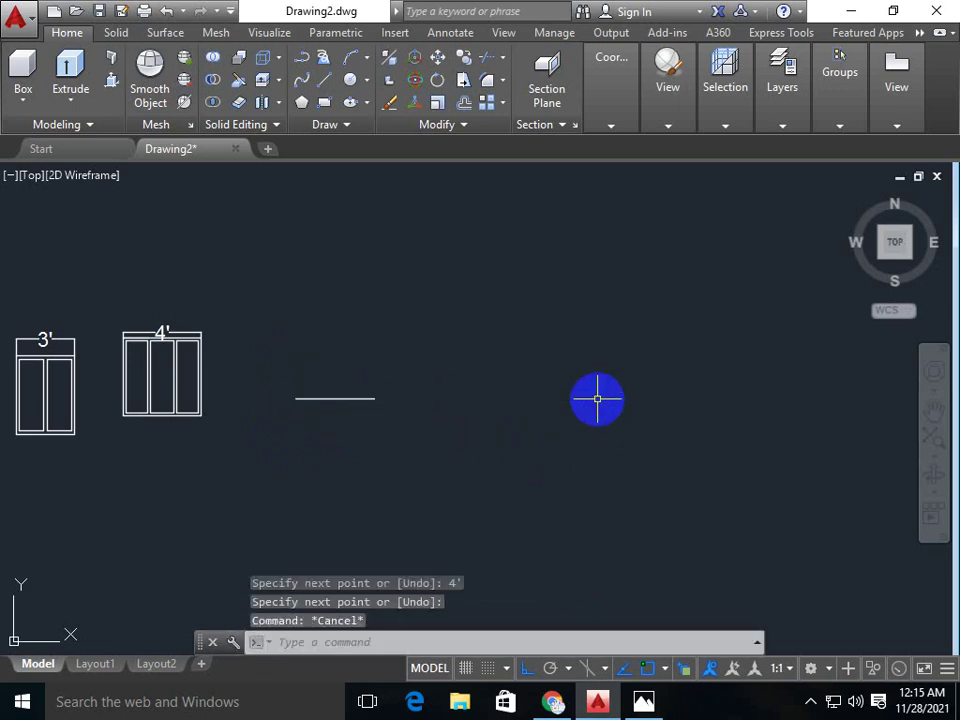
- Offset the 4' line 4' upward
text(o)
key(Return)
text(4')
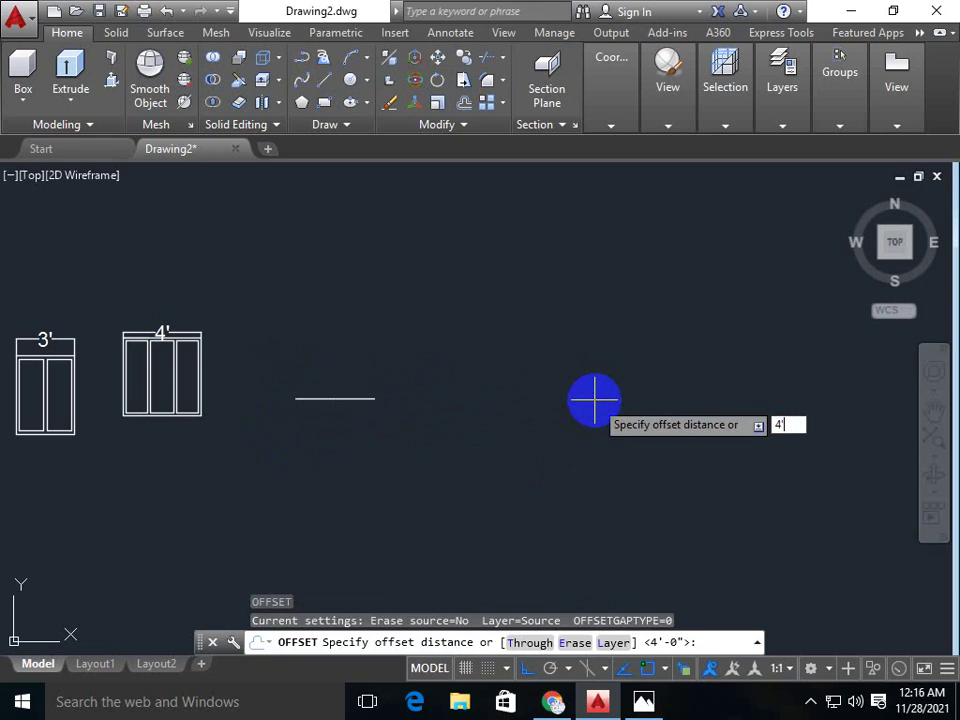
key(Return)
click(350, 398)
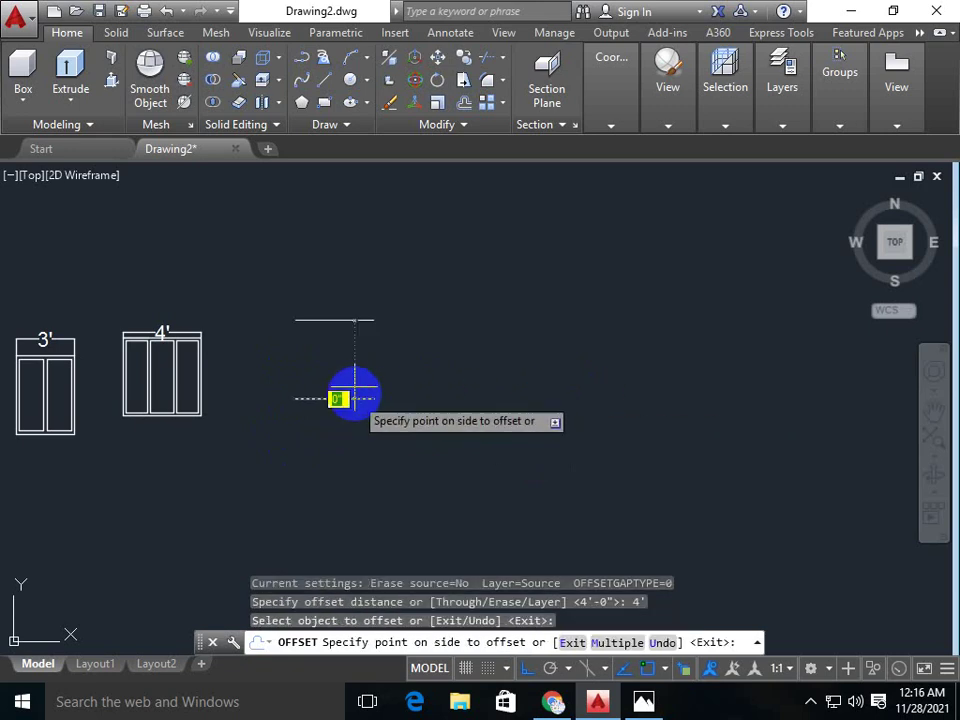
click(339, 277)
key(Escape)
- Draw the right and left vertical sides joining both lines into a square
key(Return)
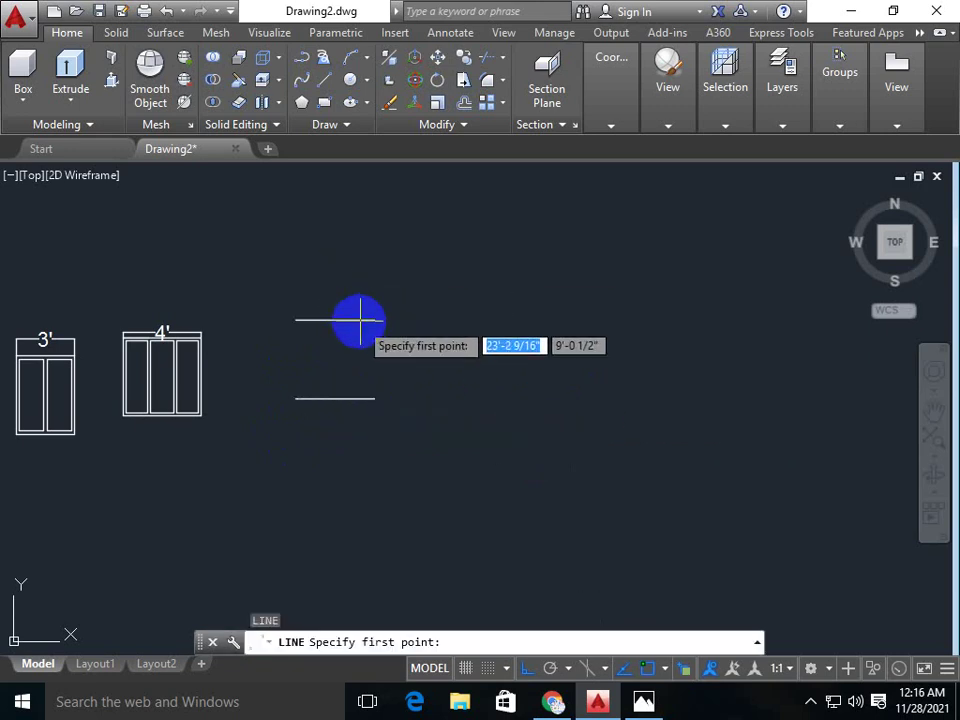
click(374, 320)
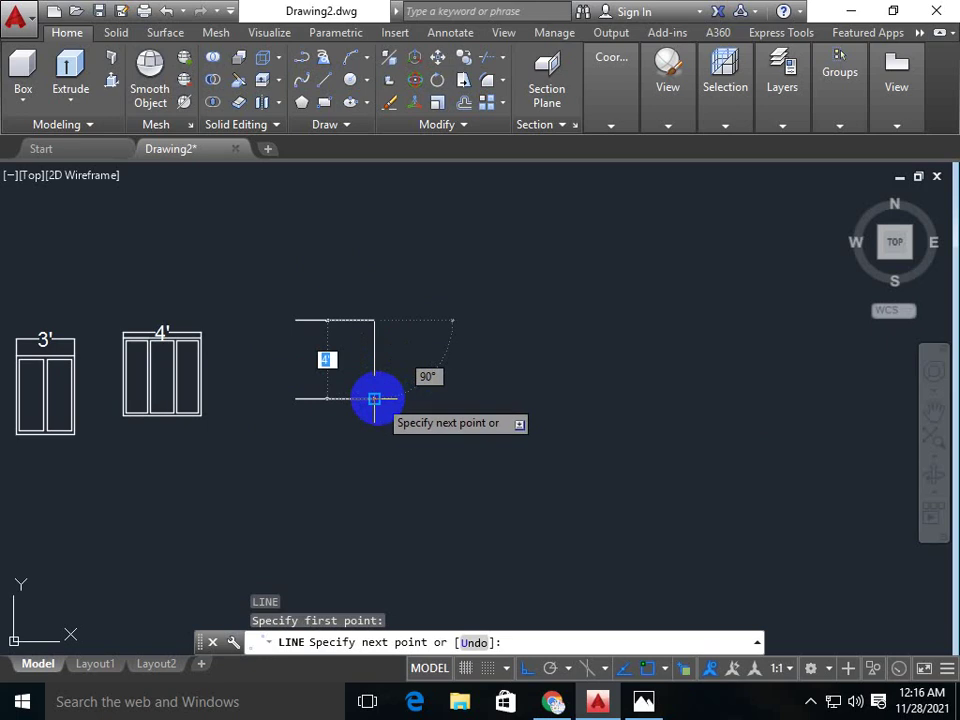
click(374, 398)
key(Return)
key(Return)
click(297, 320)
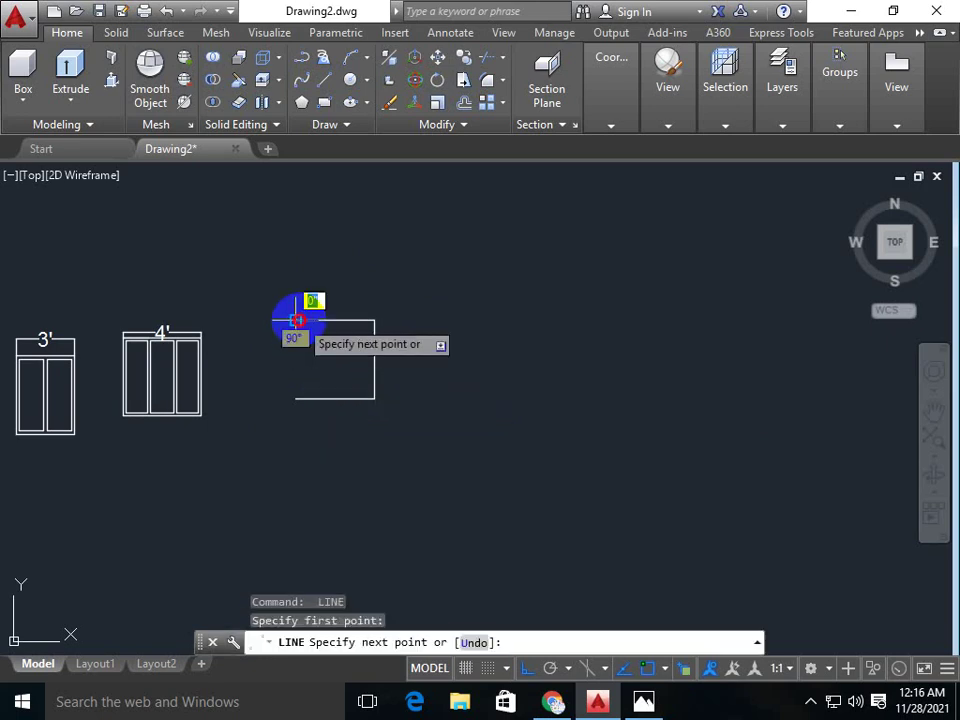
click(297, 398)
key(Escape)
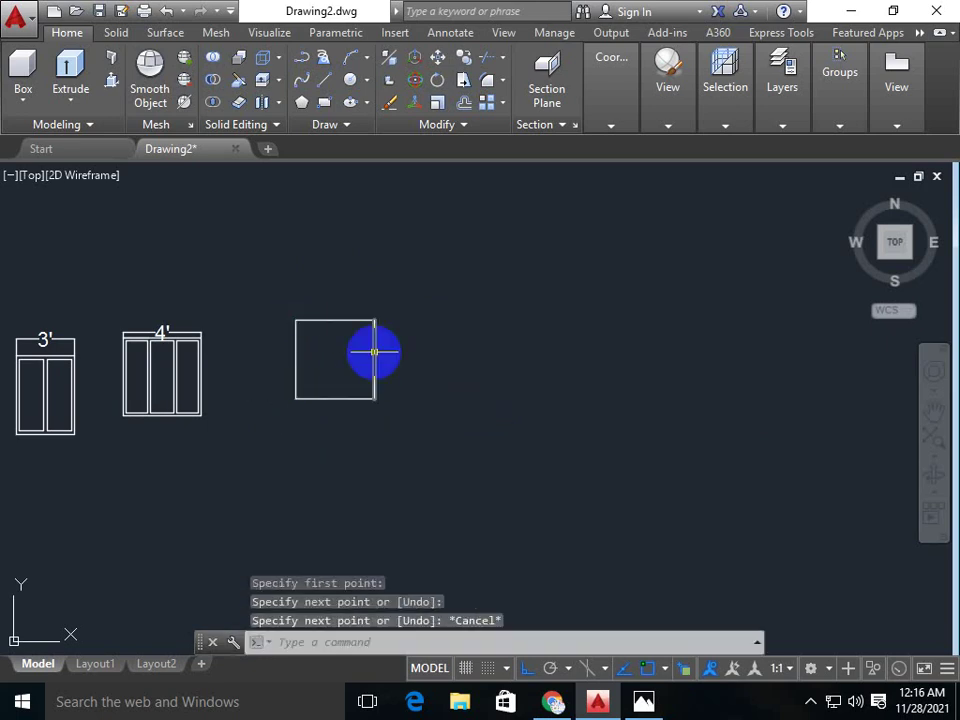
- Draw a vertical centre line from the square's top midpoint to its bottom midpoint
text(o)
key(Return)
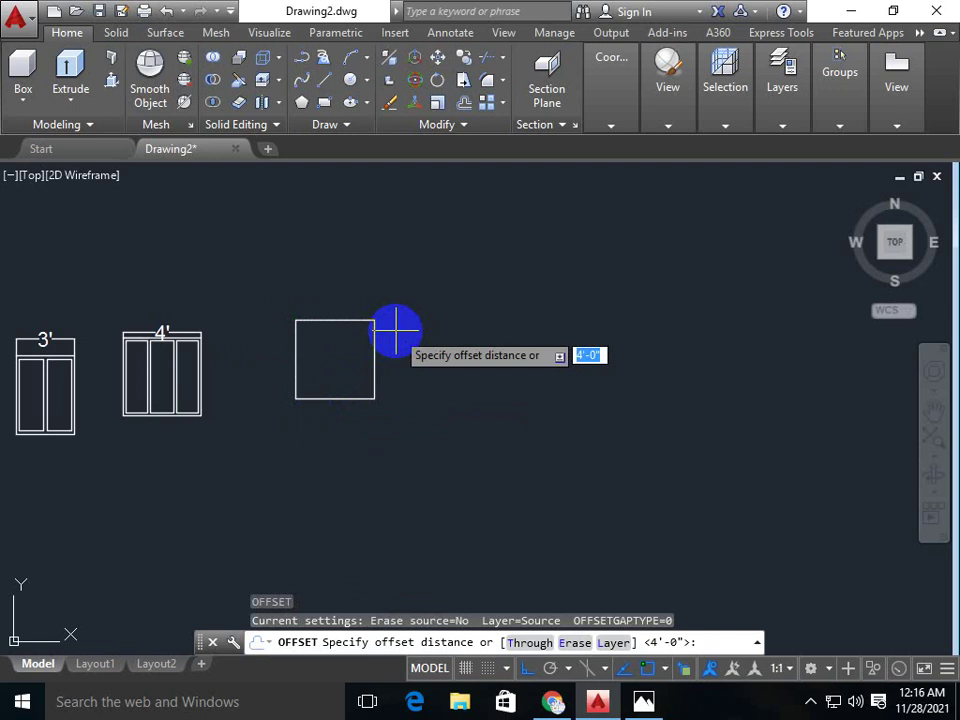
key(Escape)
key(Escape)
key(Escape)
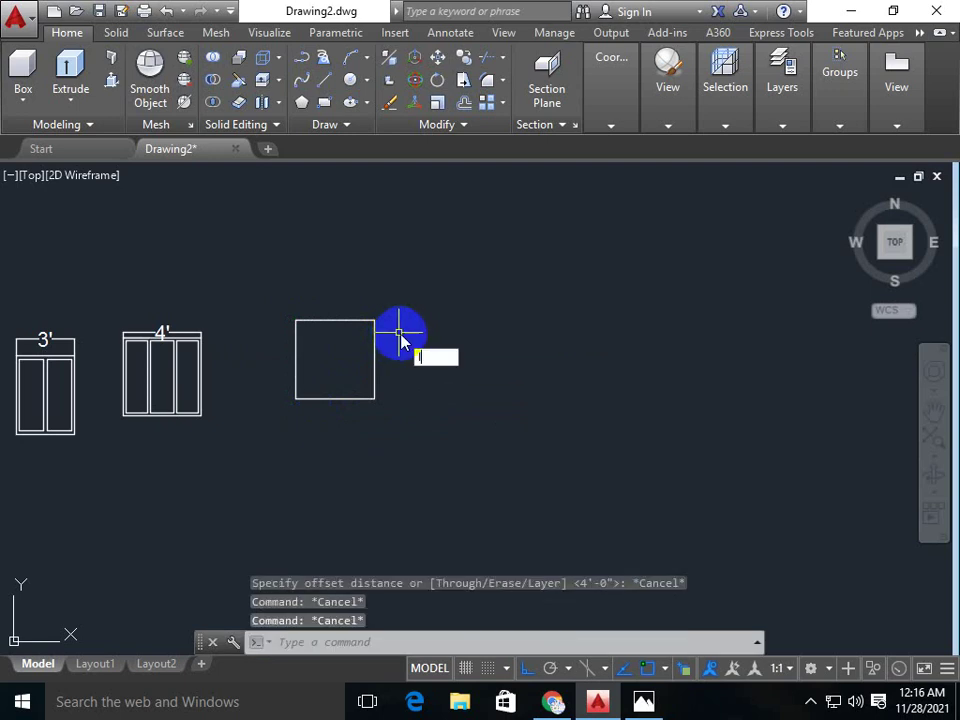
text(l)
key(Return)
click(334, 321)
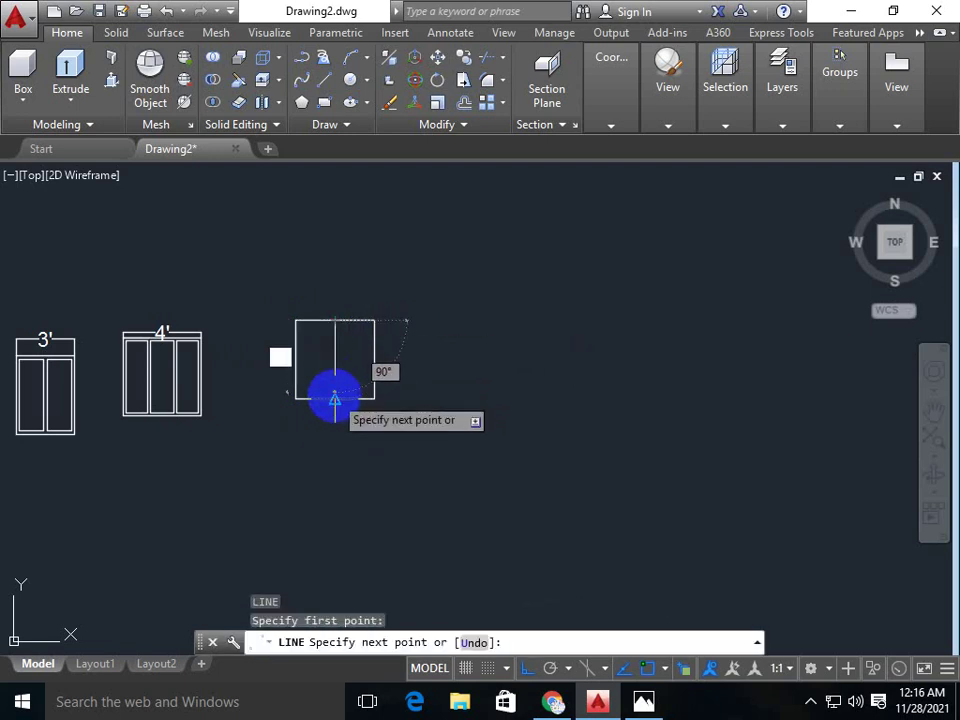
click(335, 399)
key(Escape)
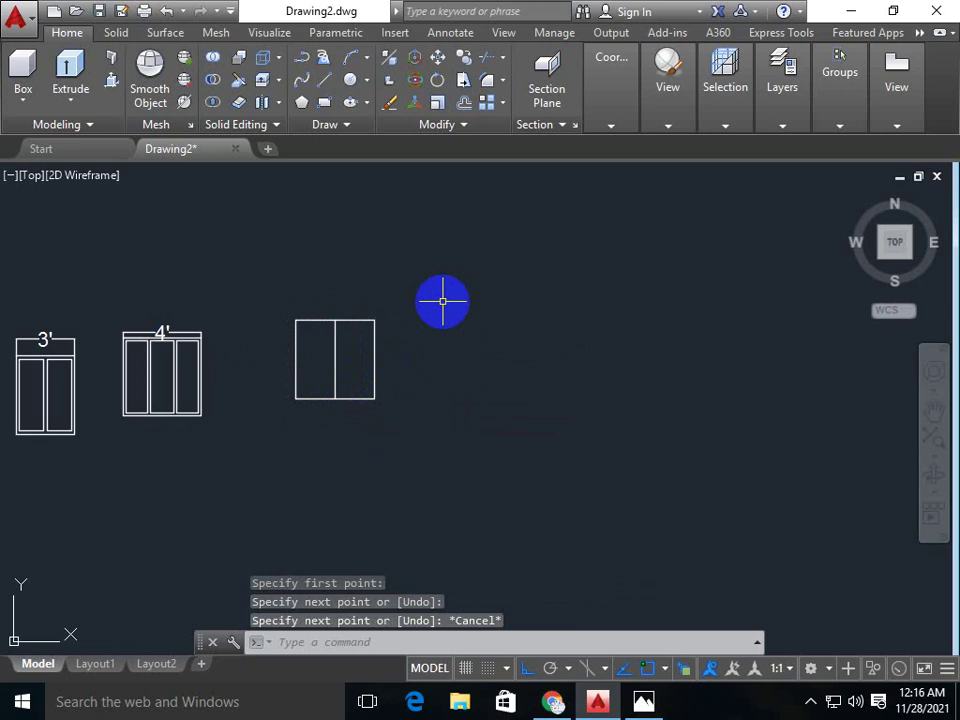
text(o)
- Offset all four square edges 2 units inward to form an inner frame
key(Return)
text(2)
key(Return)
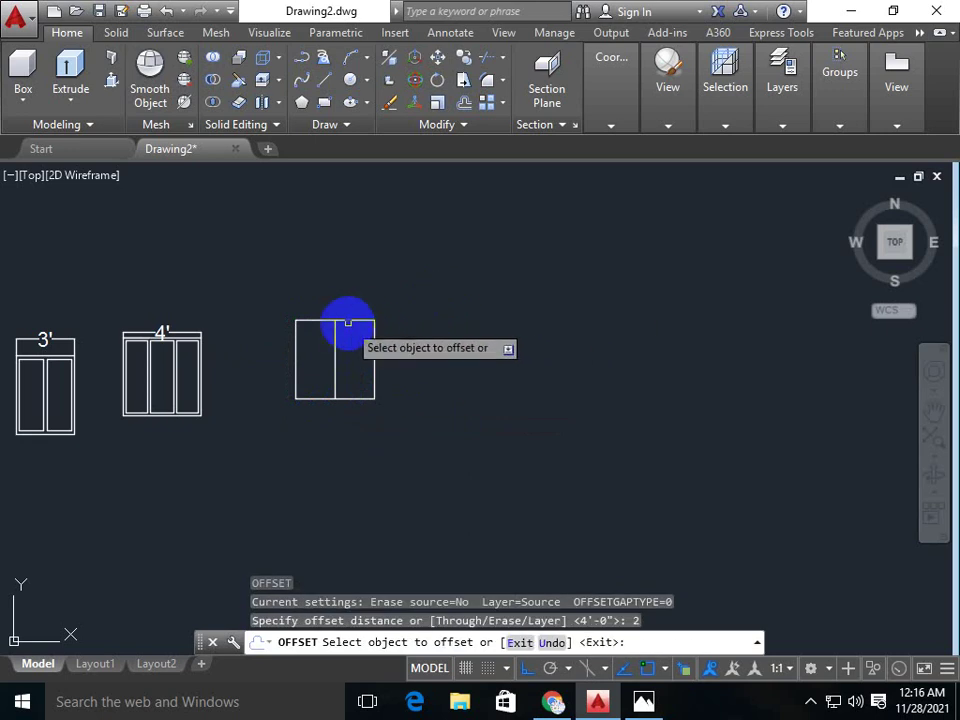
click(347, 322)
click(344, 383)
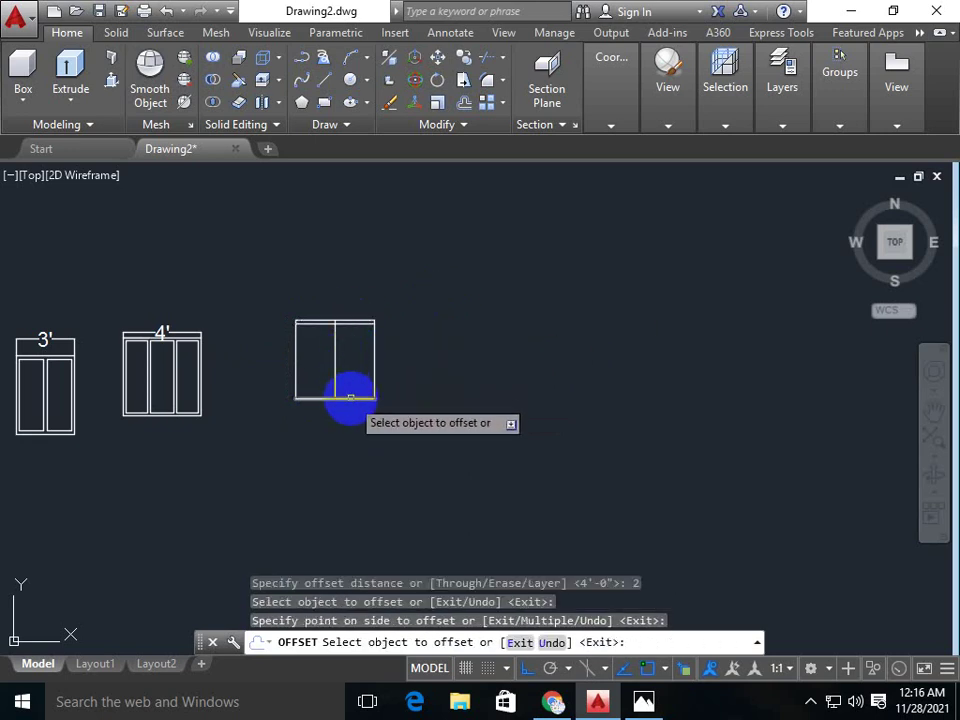
click(350, 398)
click(349, 364)
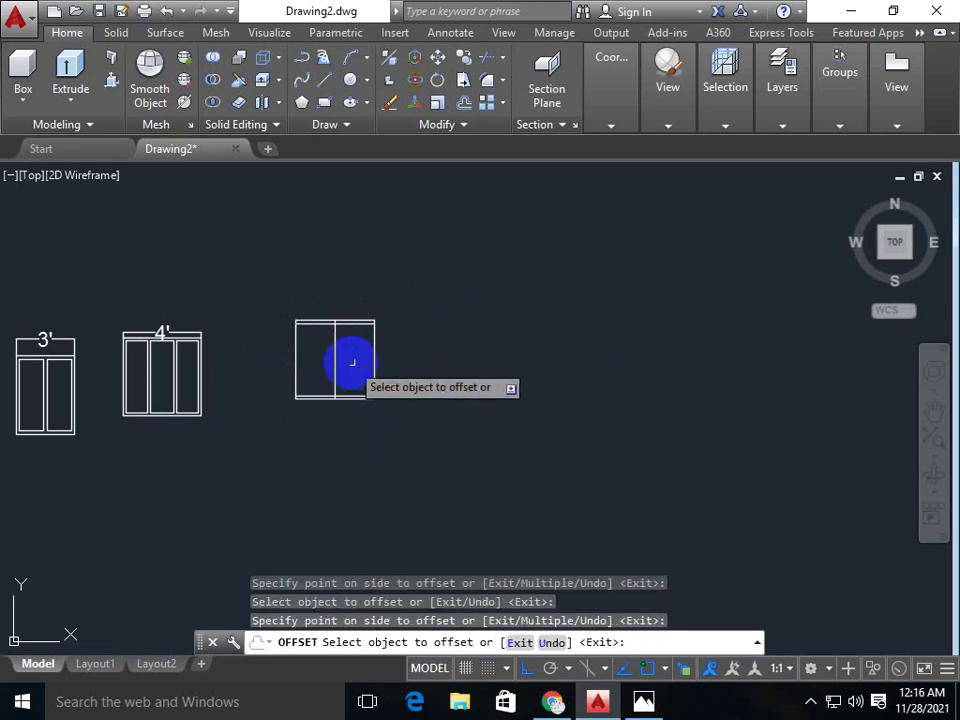
click(294, 375)
click(321, 377)
click(374, 374)
click(343, 374)
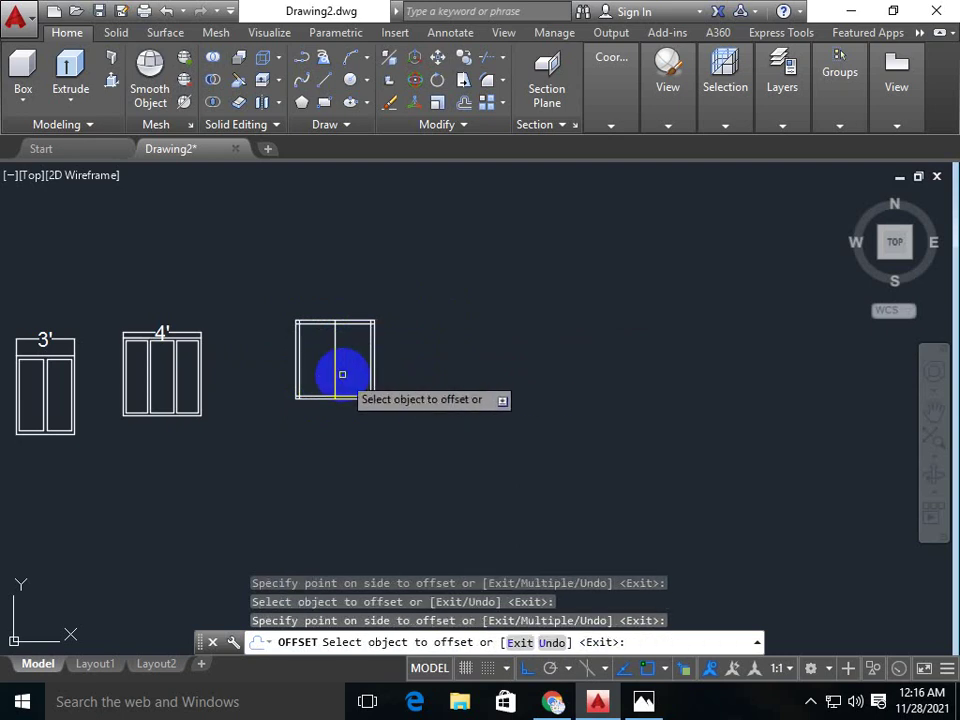
key(Escape)
- Offset the centre line 1 unit to each side
key(Return)
text(1)
key(Return)
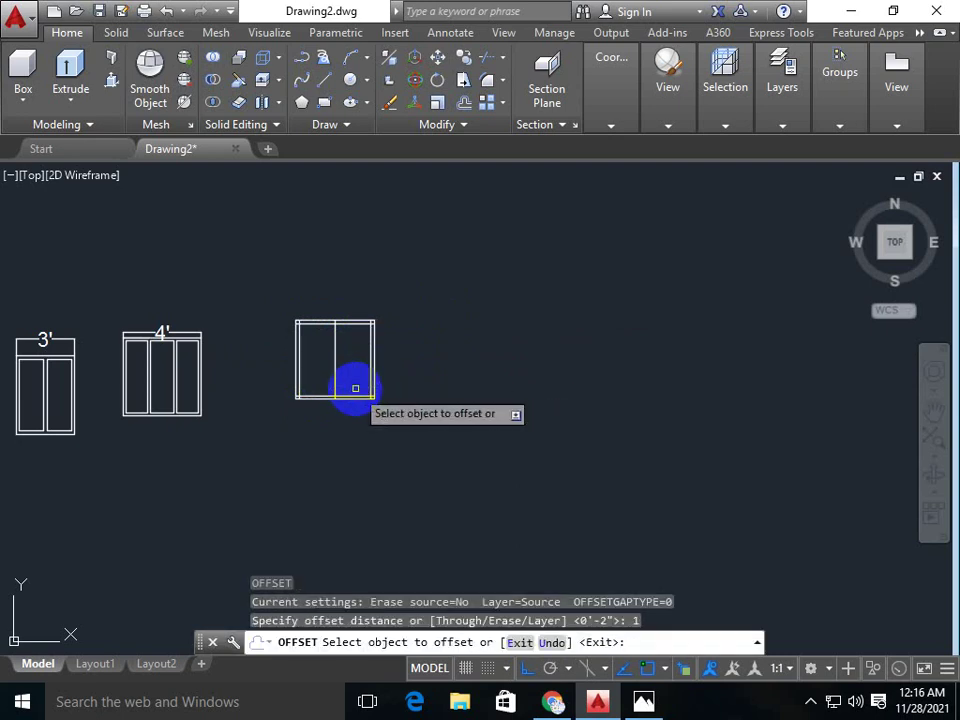
click(335, 355)
click(343, 362)
scroll(330, 364, up, 6)
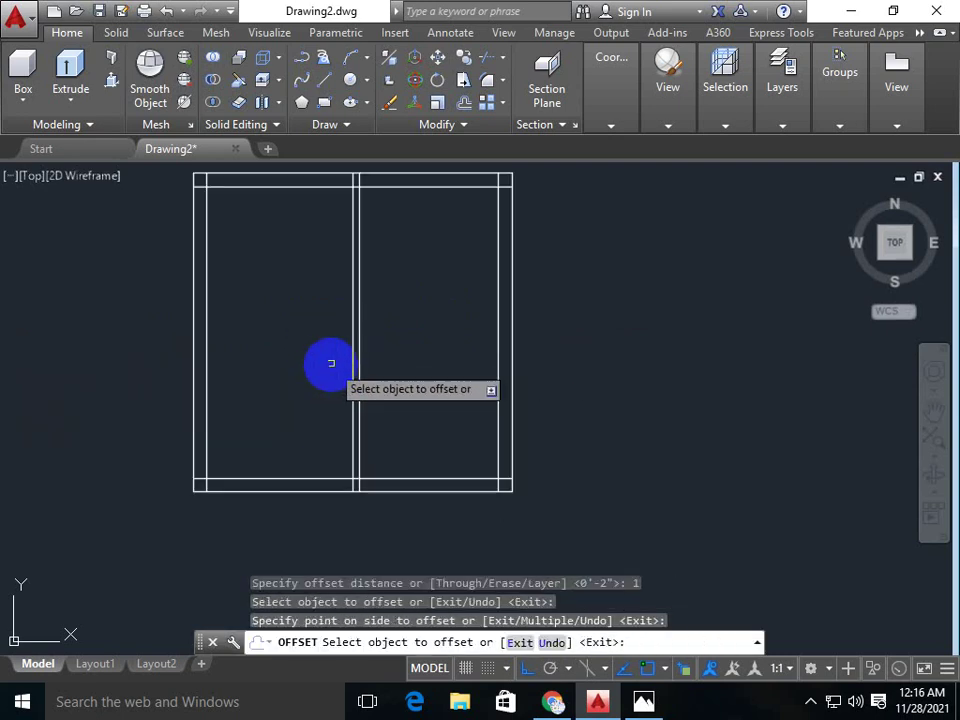
scroll(368, 356, up, 2)
click(364, 362)
click(343, 364)
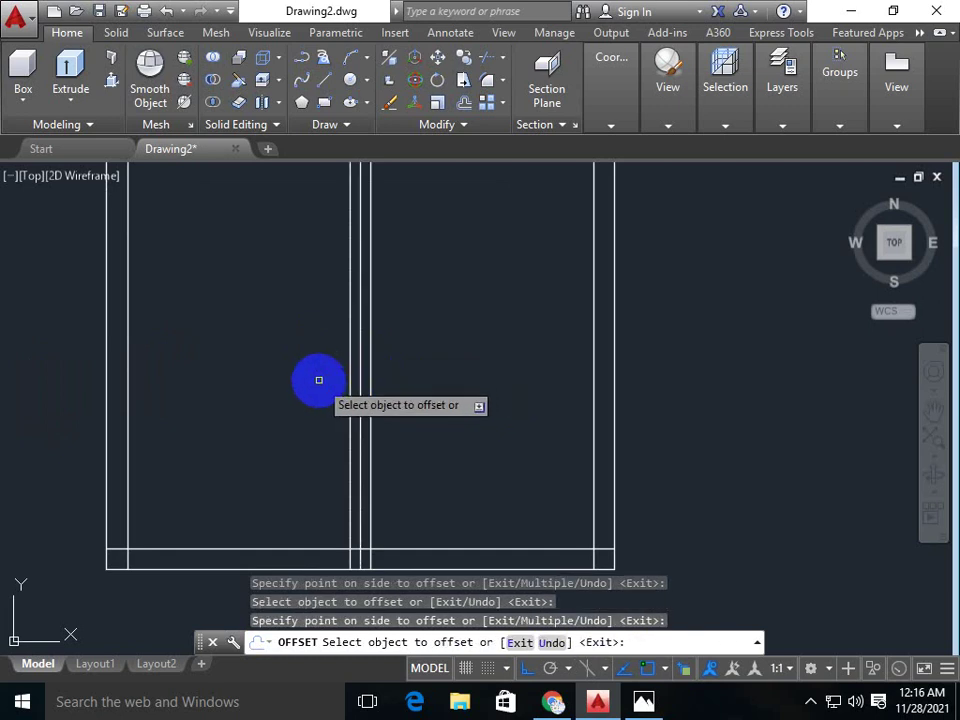
key(Escape)
- Erase the original centre line, leaving the two offset lines as a mullion
click(358, 378)
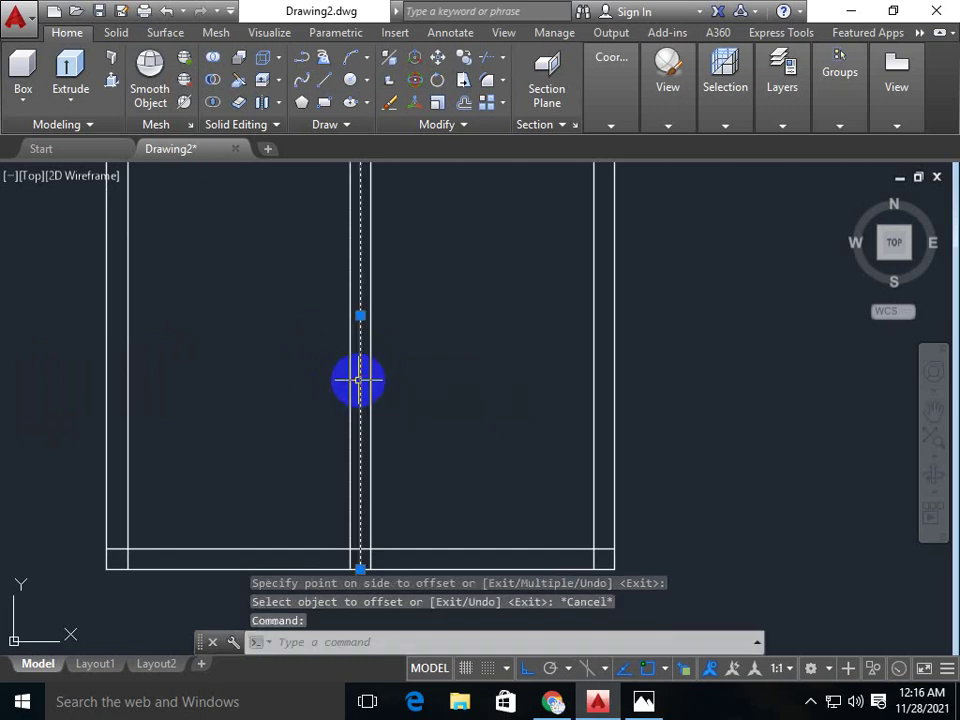
text(T)
key(BackSpace)
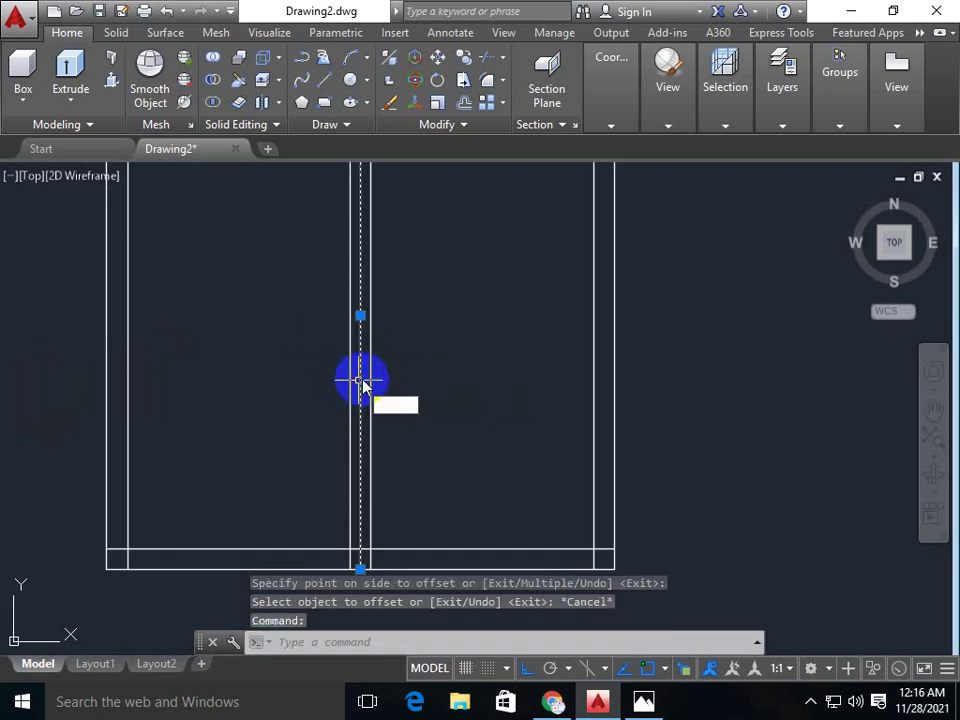
key(Escape)
click(362, 377)
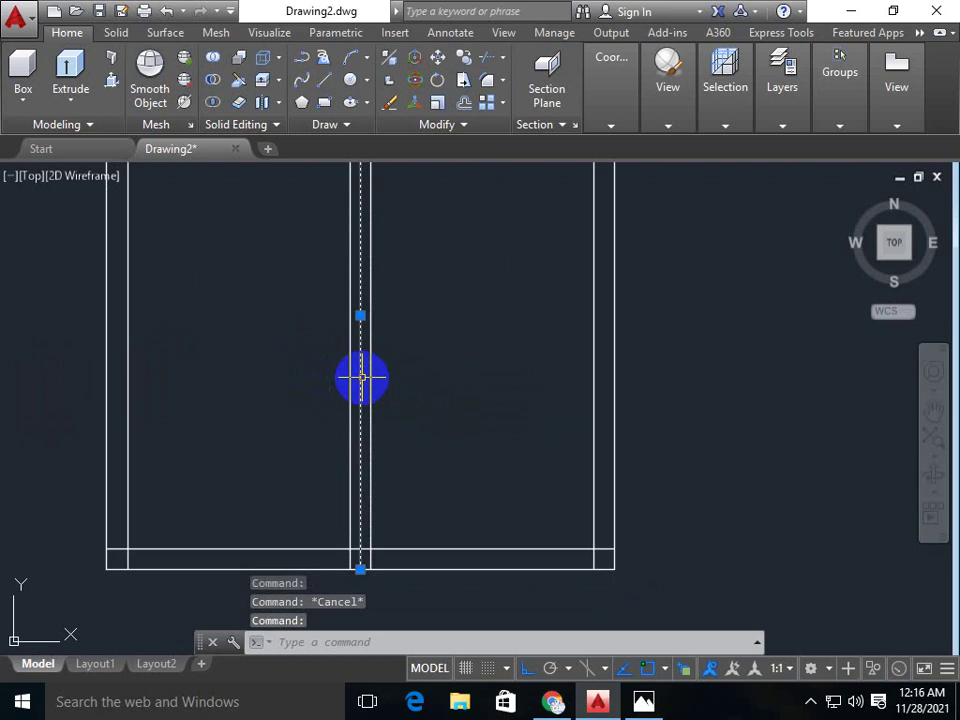
key(Delete)
scroll(274, 375, down, 3)
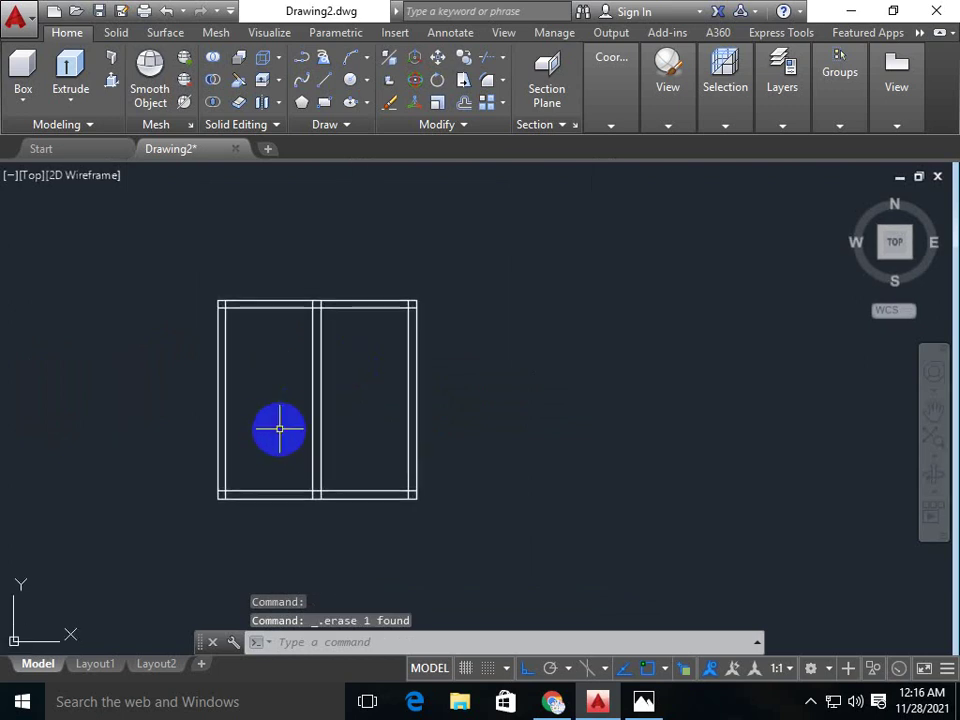
text(tr)
- Trim the mullion stub and inner top line where they overlap at the top
key(Return)
key(Return)
scroll(240, 328, up, 2)
scroll(197, 265, up, 2)
scroll(197, 265, up, 1)
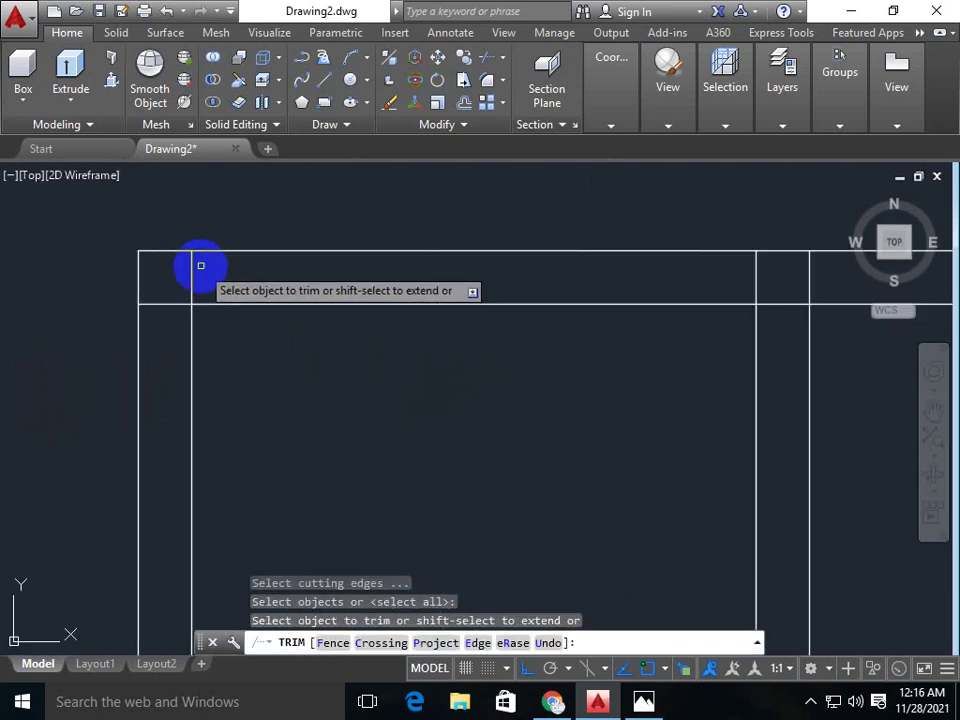
scroll(200, 285, down, 3)
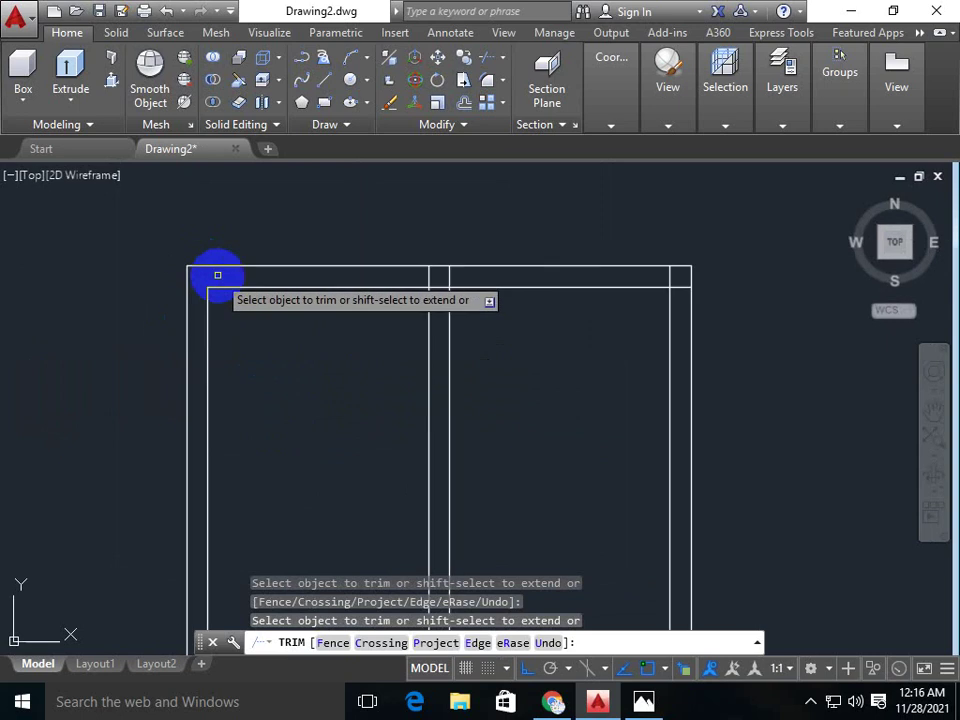
middle_drag(214, 272, 119, 366)
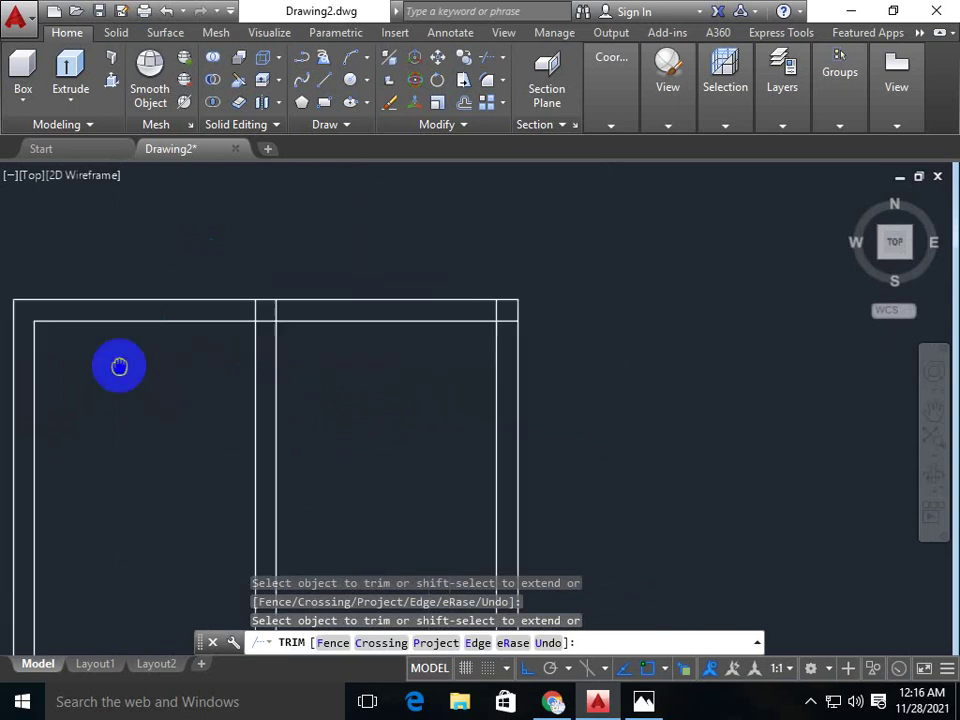
click(255, 311)
click(265, 321)
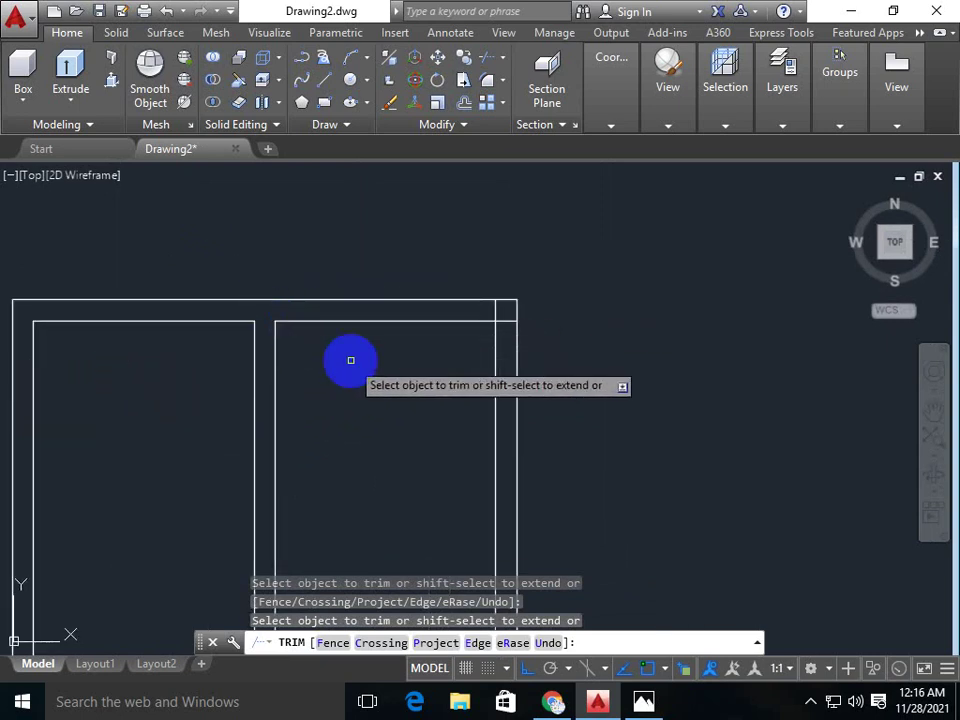
- Trim the stub and inner bottom line overhang at the bottom of the door
middle_drag(349, 360, 297, 365)
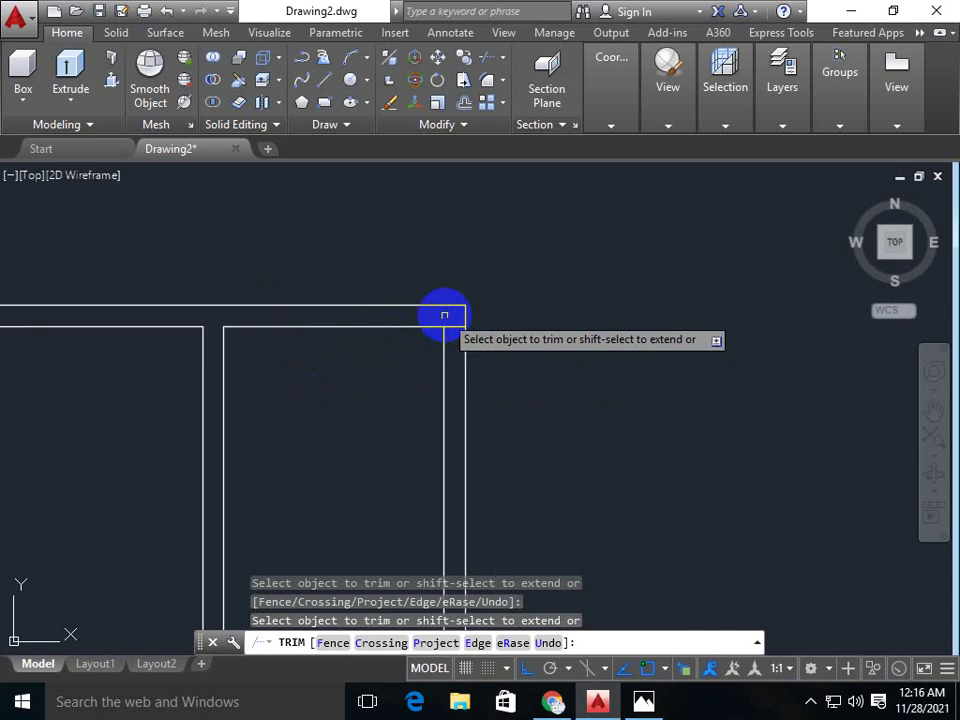
middle_drag(456, 326, 375, 279)
scroll(375, 279, down, 5)
middle_drag(368, 407, 379, 368)
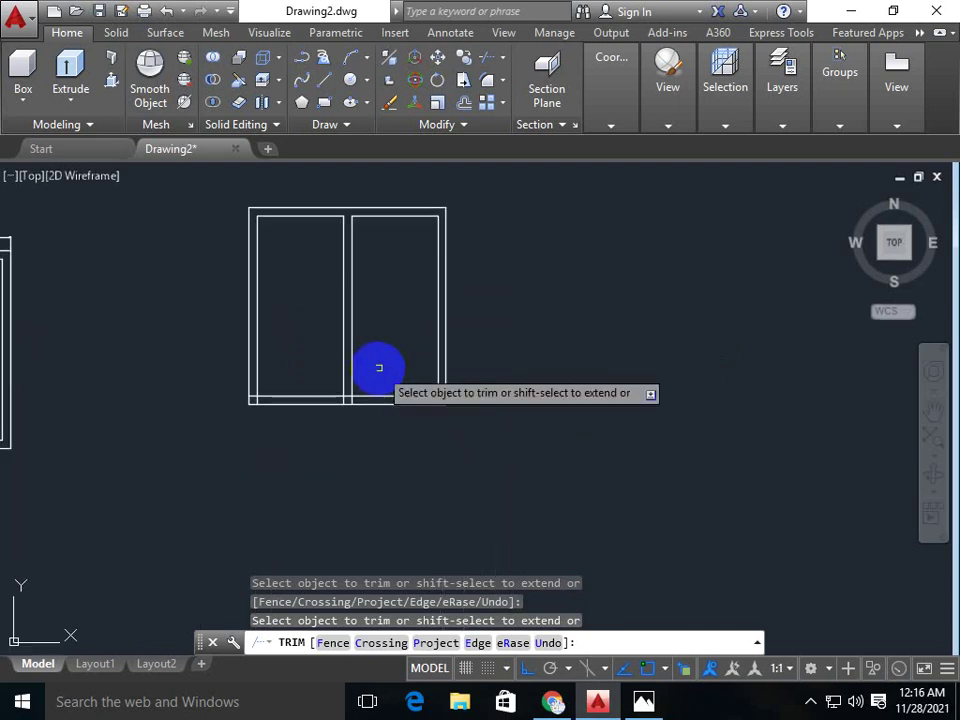
scroll(242, 392, up, 3)
scroll(259, 398, up, 3)
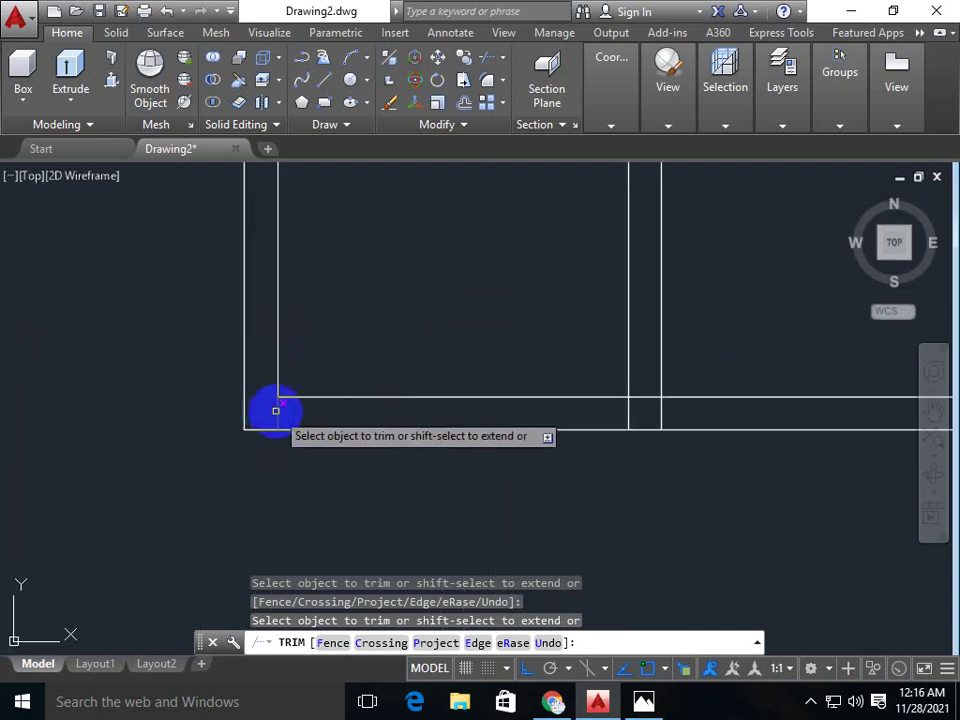
middle_drag(735, 366, 549, 369)
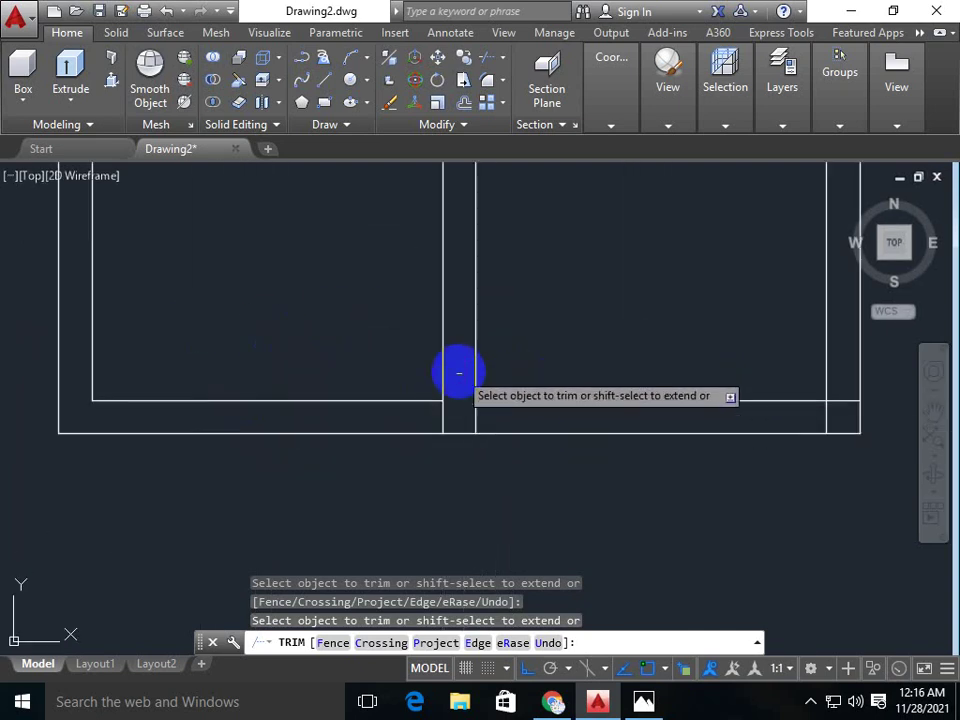
middle_drag(459, 373, 407, 276)
click(395, 314)
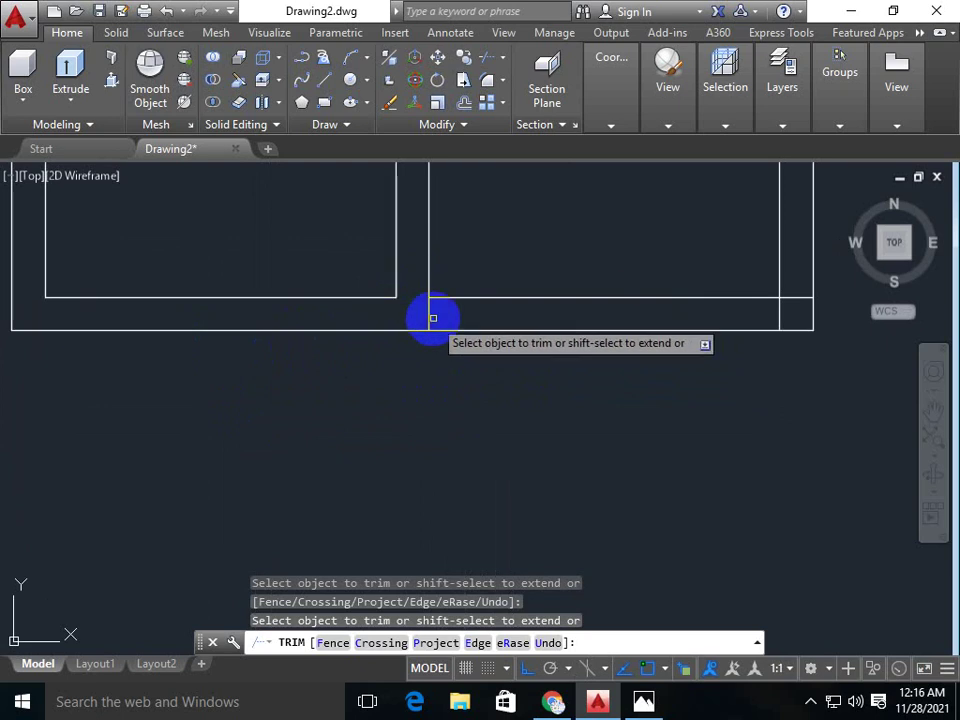
click(797, 299)
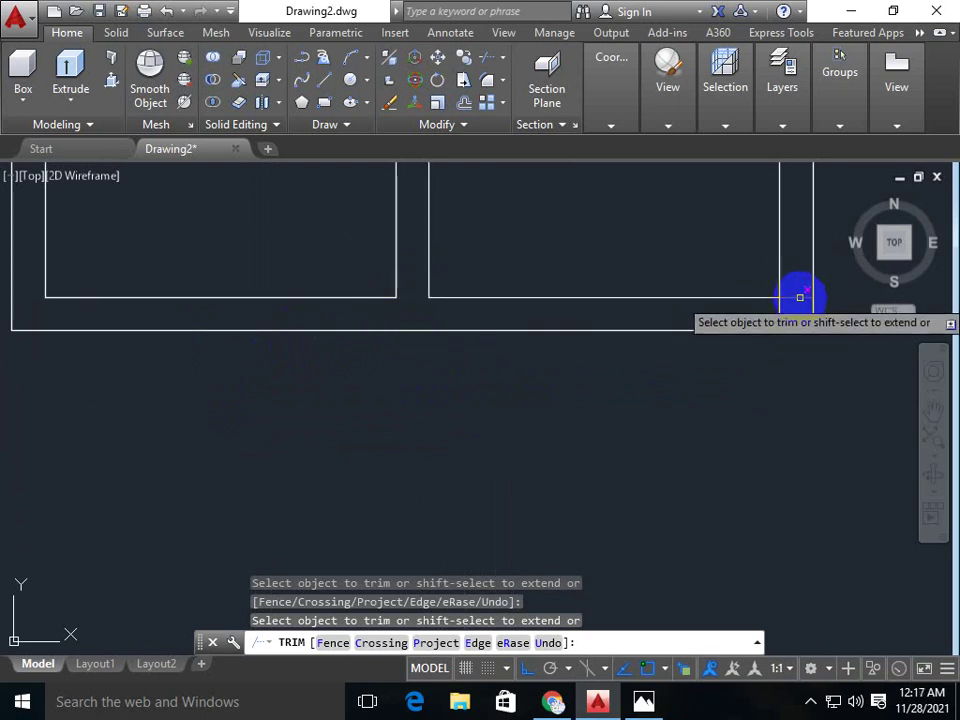
scroll(668, 428, down, 5)
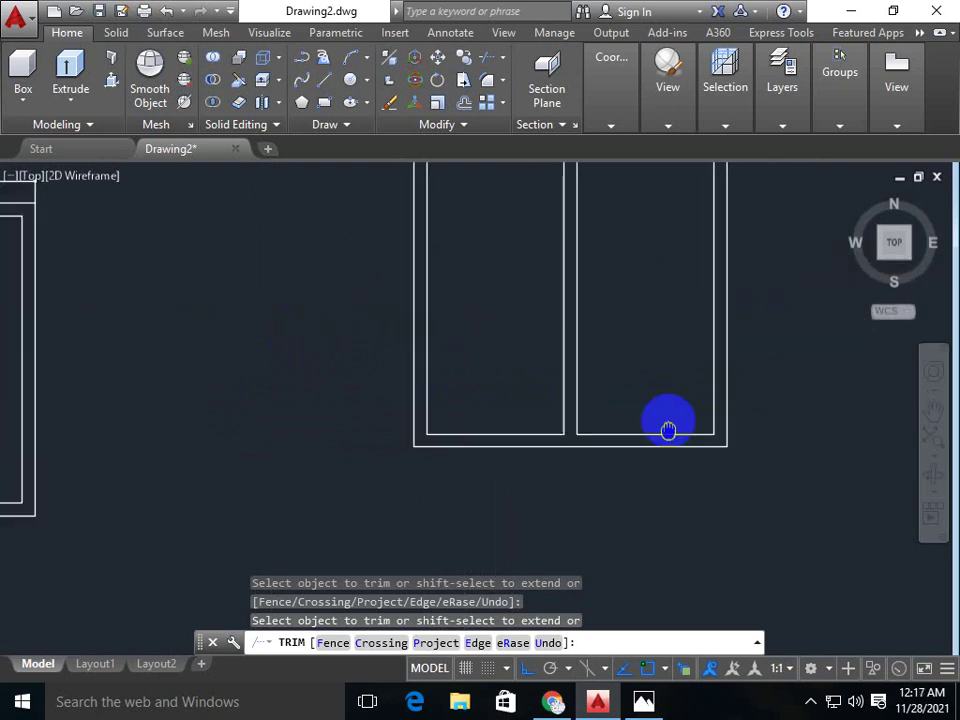
middle_drag(668, 428, 437, 398)
scroll(442, 348, down, 2)
middle_drag(442, 348, 400, 371)
- Add a 4' aligned dimension across the two-panel door's top width
key(Escape)
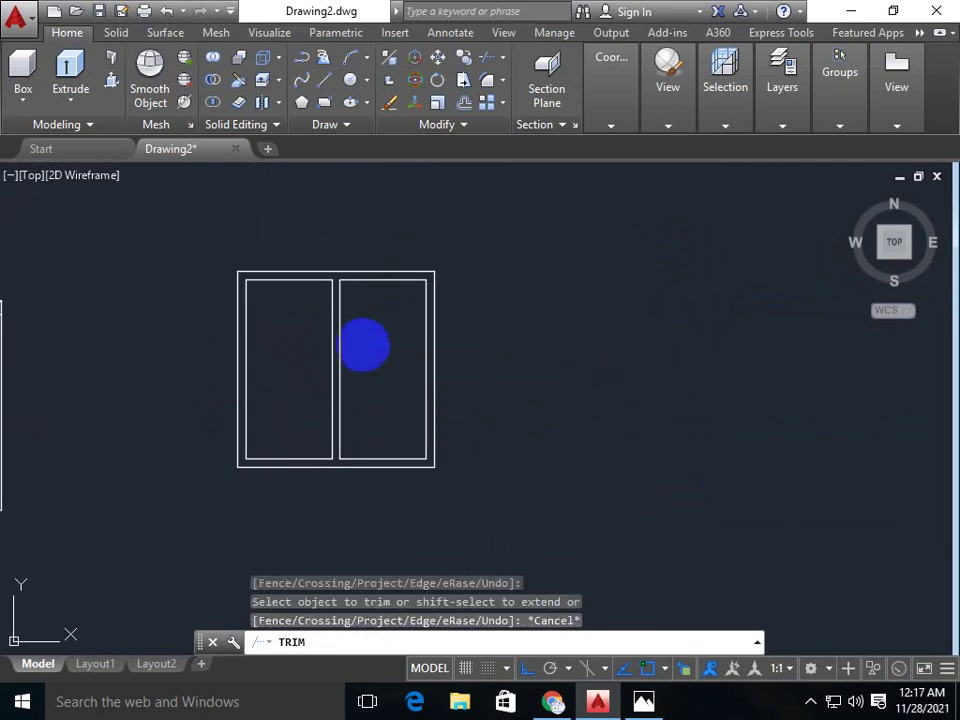
text(dal)
key(Return)
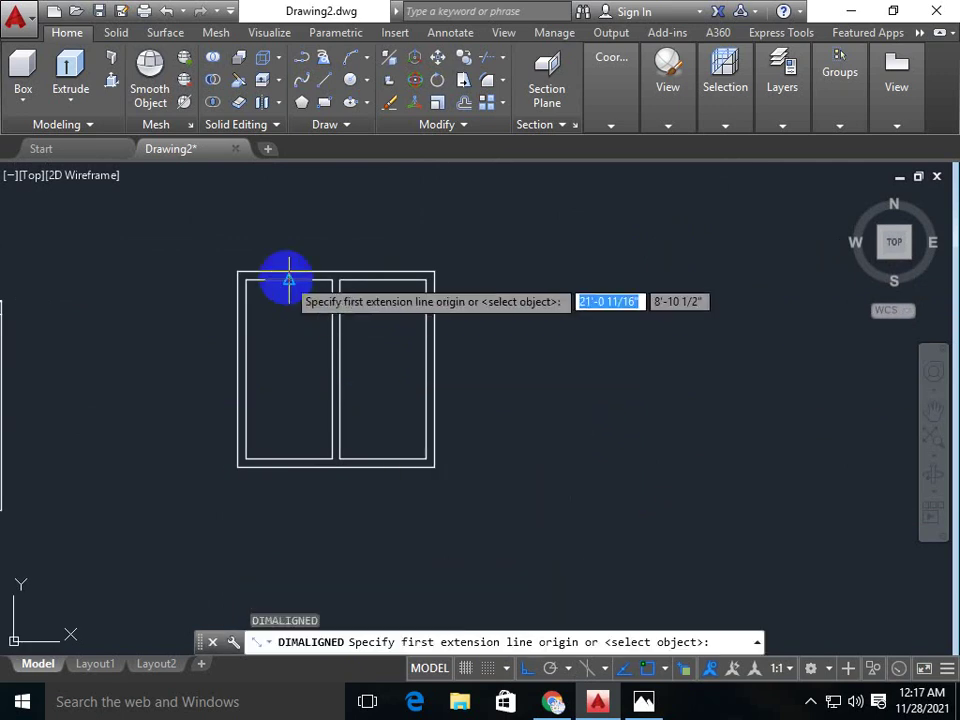
scroll(285, 274, up, 4)
click(163, 266)
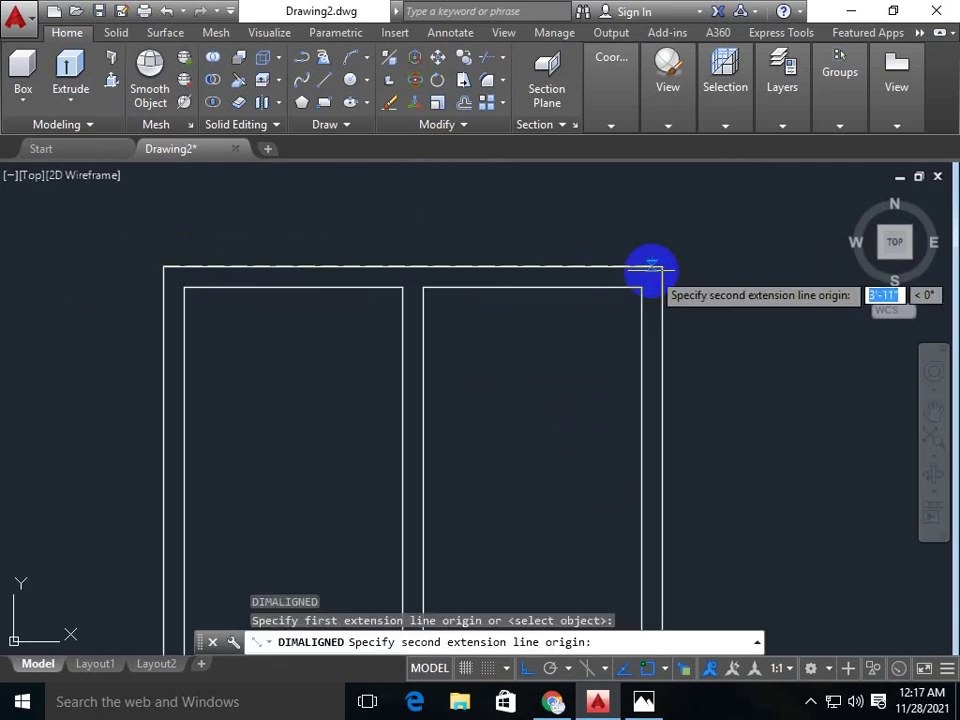
click(662, 267)
click(643, 224)
middle_drag(427, 435, 437, 330)
text(F)
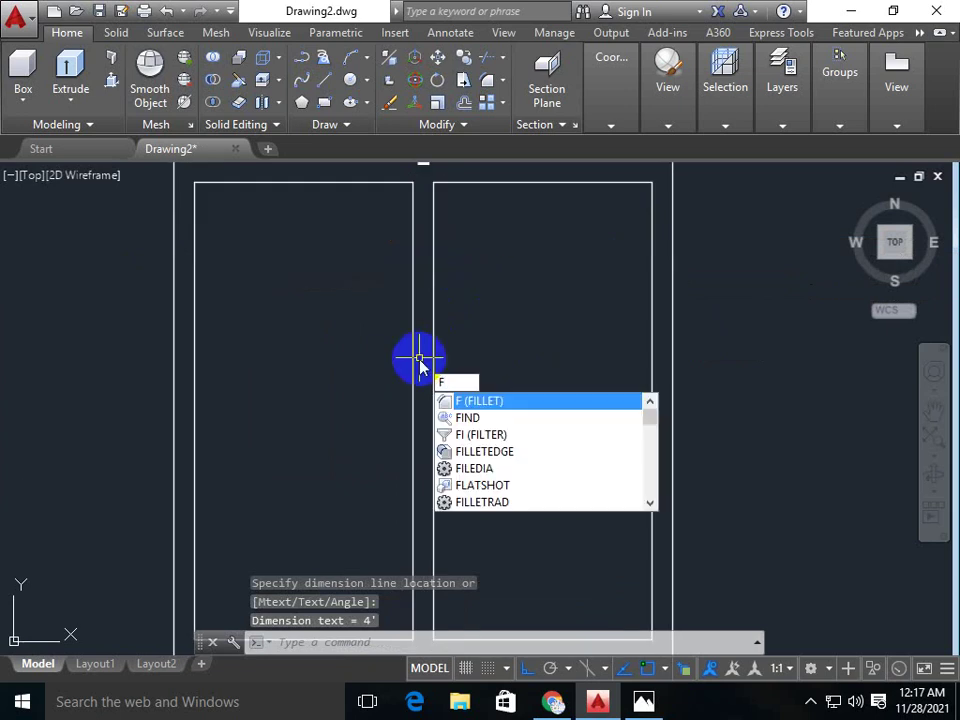
- Start a height dimension, then abandon it unfinished
key(BackSpace)
text(l)
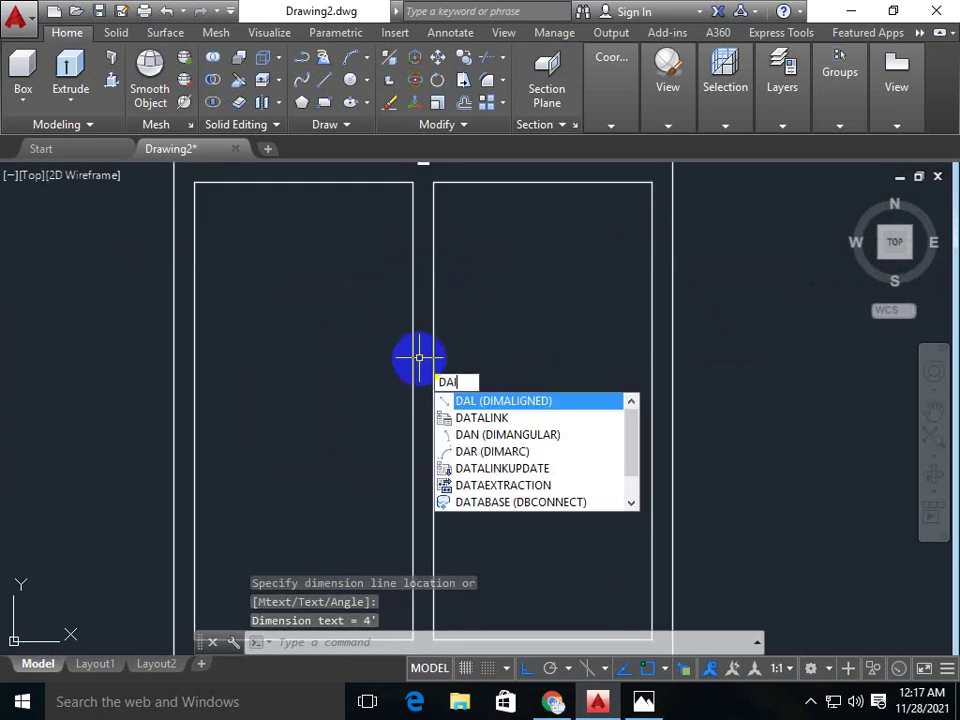
key(Return)
click(412, 356)
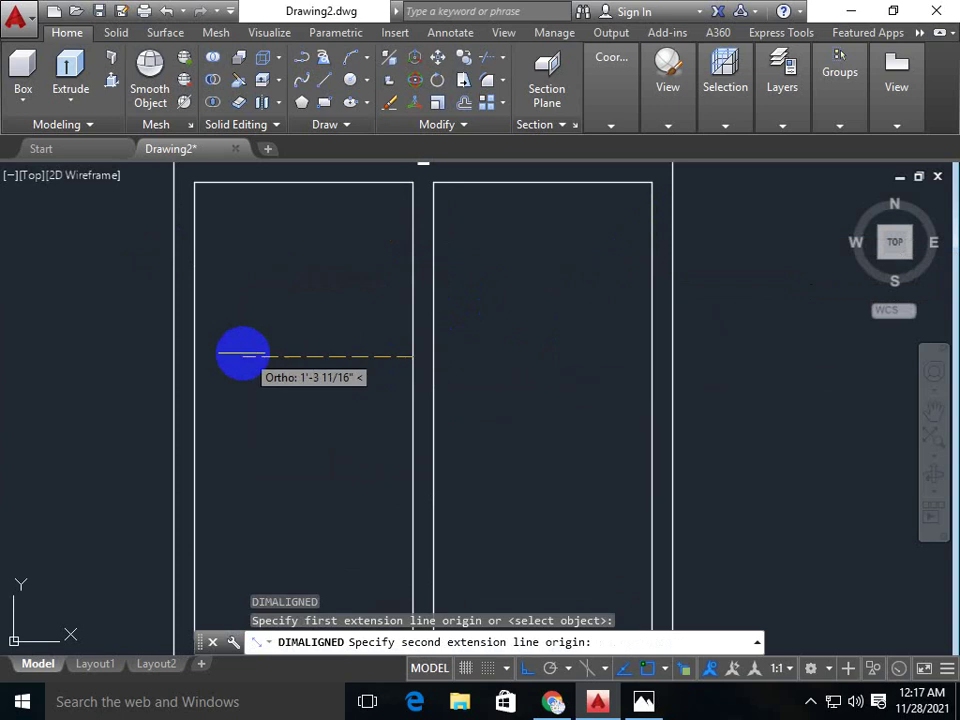
click(194, 357)
scroll(194, 357, down, 2)
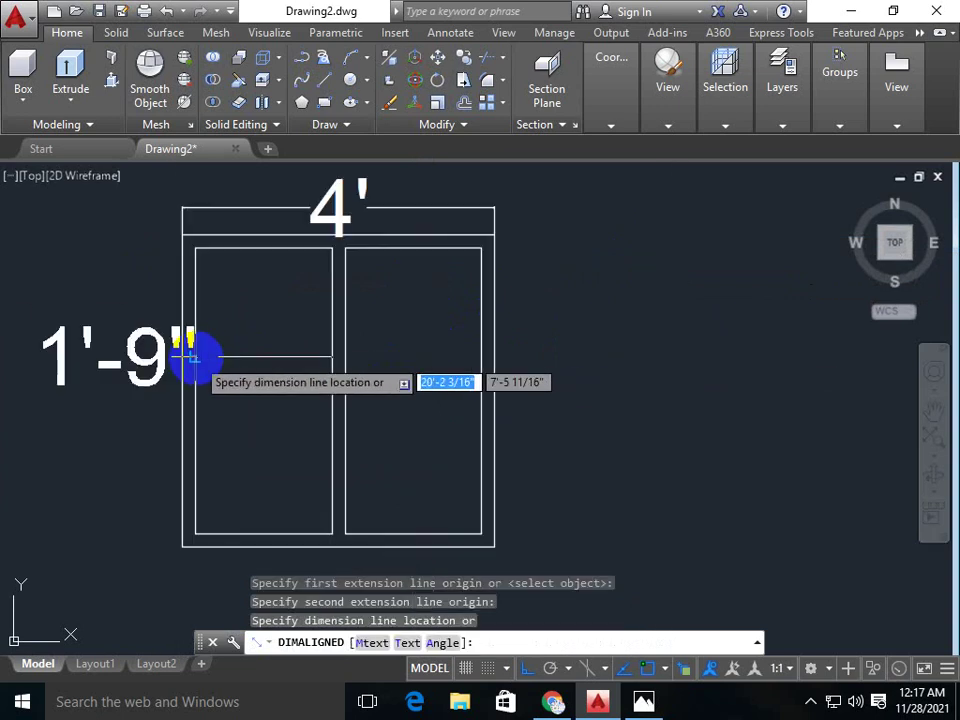
key(Escape)
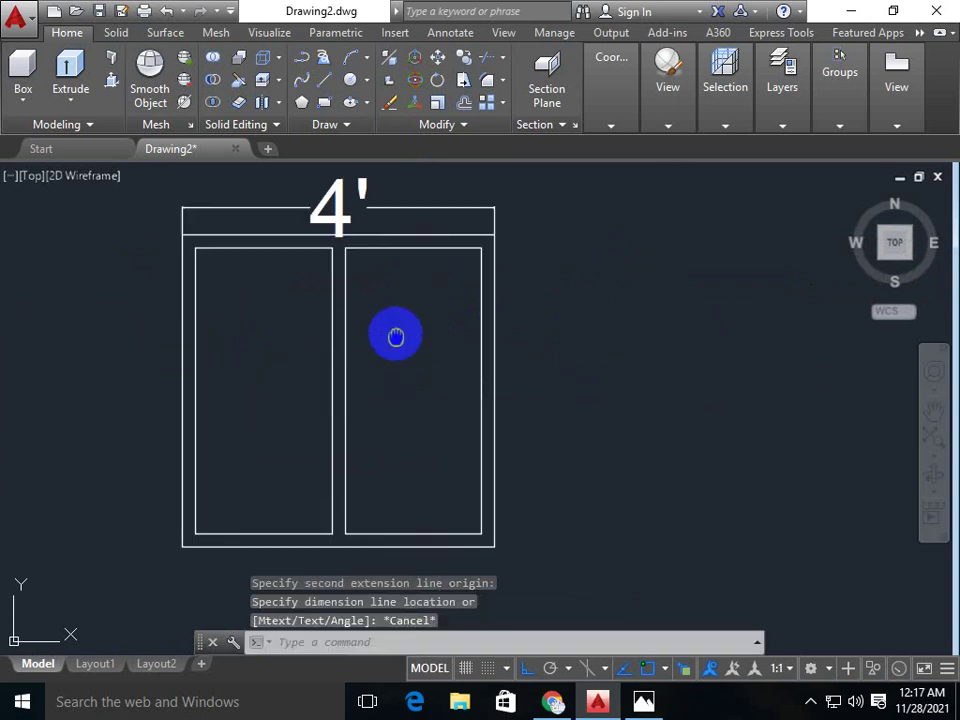
- Zoom out and pan until the whole row of four doors is visible
scroll(396, 337, down, 3)
middle_drag(399, 381, 311, 381)
scroll(444, 315, down, 2)
middle_drag(444, 315, 466, 306)
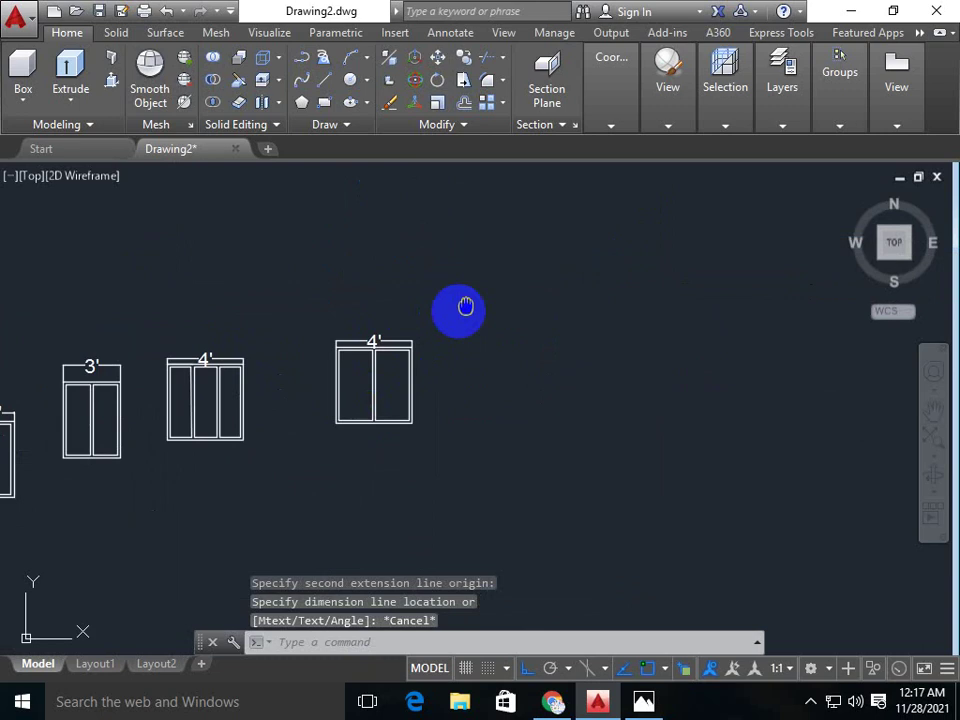
scroll(466, 306, down, 2)
mouse_move(514, 279)
middle_down()
mouse_move(411, 315)
mouse_move(298, 422)
middle_up()
scroll(304, 416, down, 2)
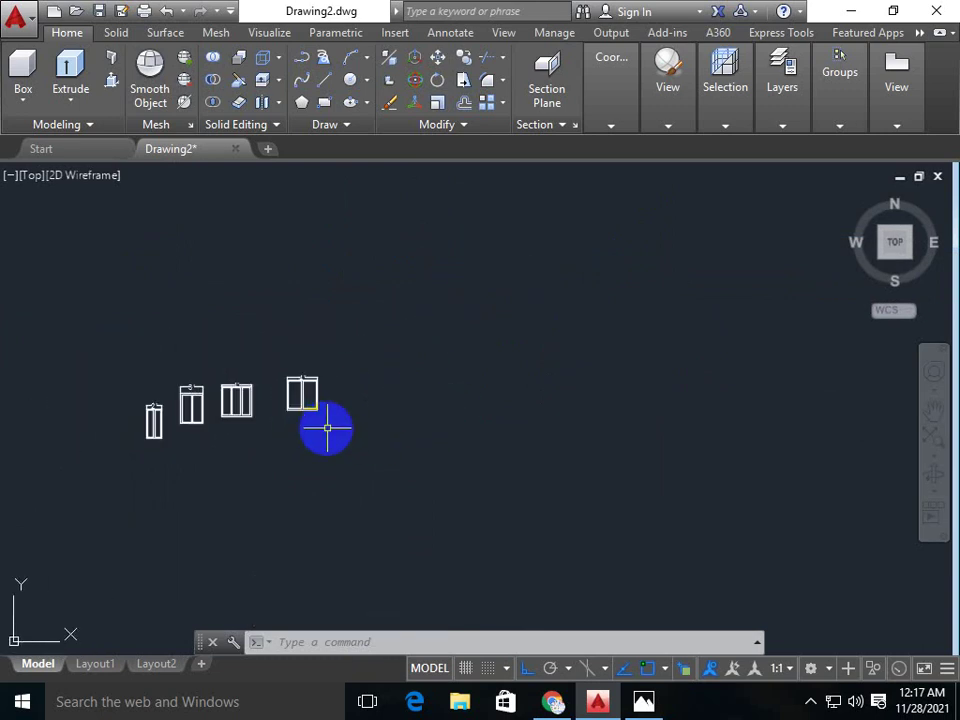
key(Escape)
- Draw a 6' horizontal line to the right of the existing doors
mouse_move(357, 418)
middle_down()
mouse_move(372, 402)
mouse_move(266, 424)
mouse_move(287, 380)
middle_up()
text(o)
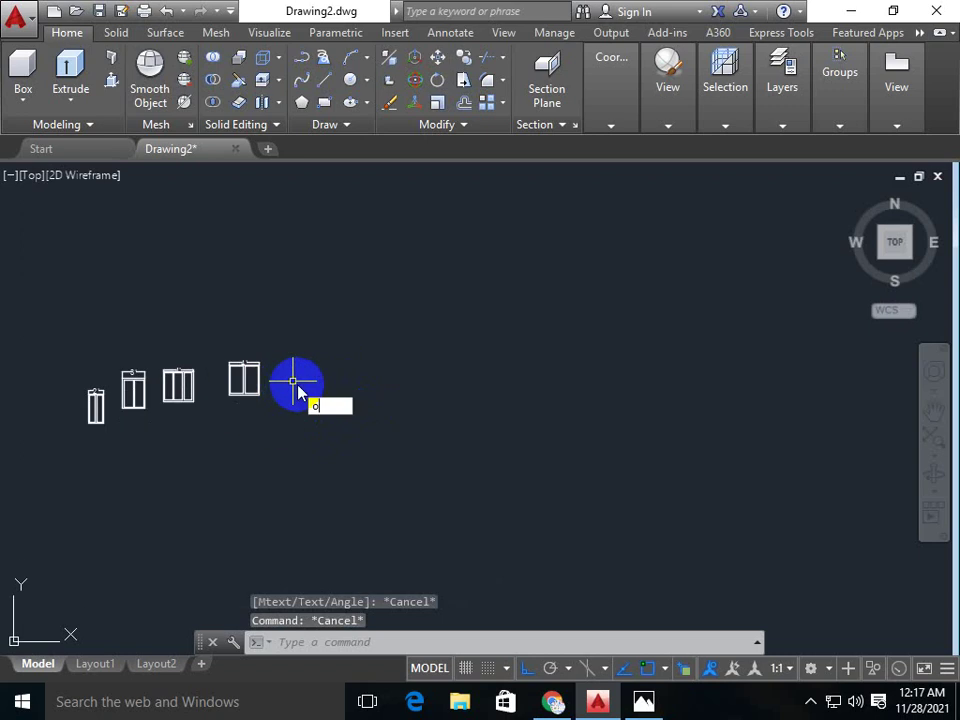
double_click(311, 404)
text(l)
key(Return)
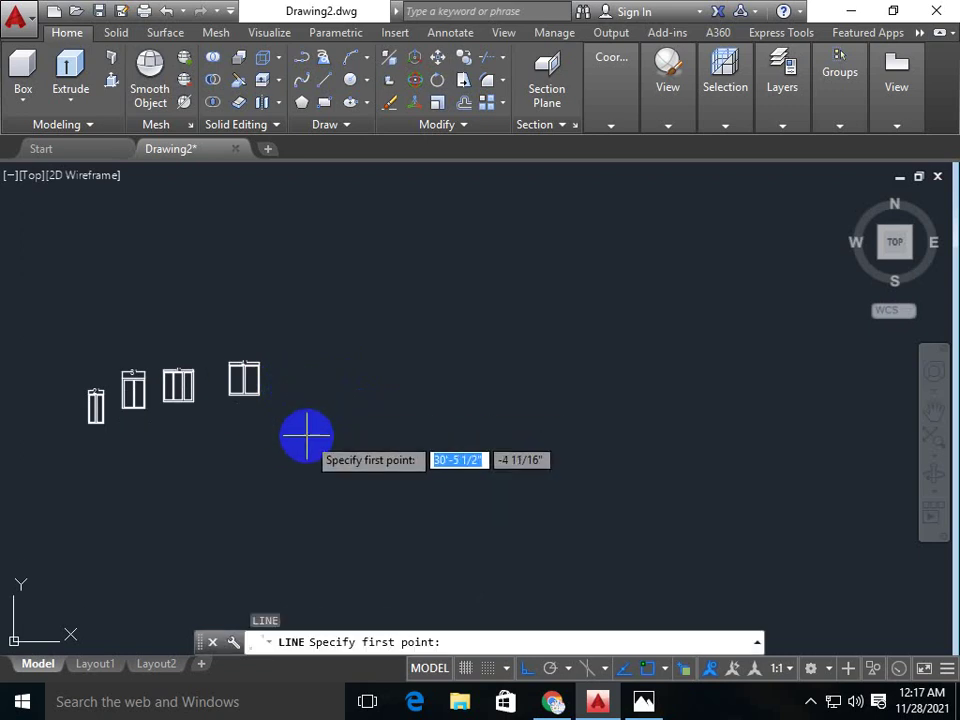
click(313, 420)
scroll(407, 429, up, 1)
middle_drag(407, 429, 318, 434)
middle_drag(376, 441, 317, 443)
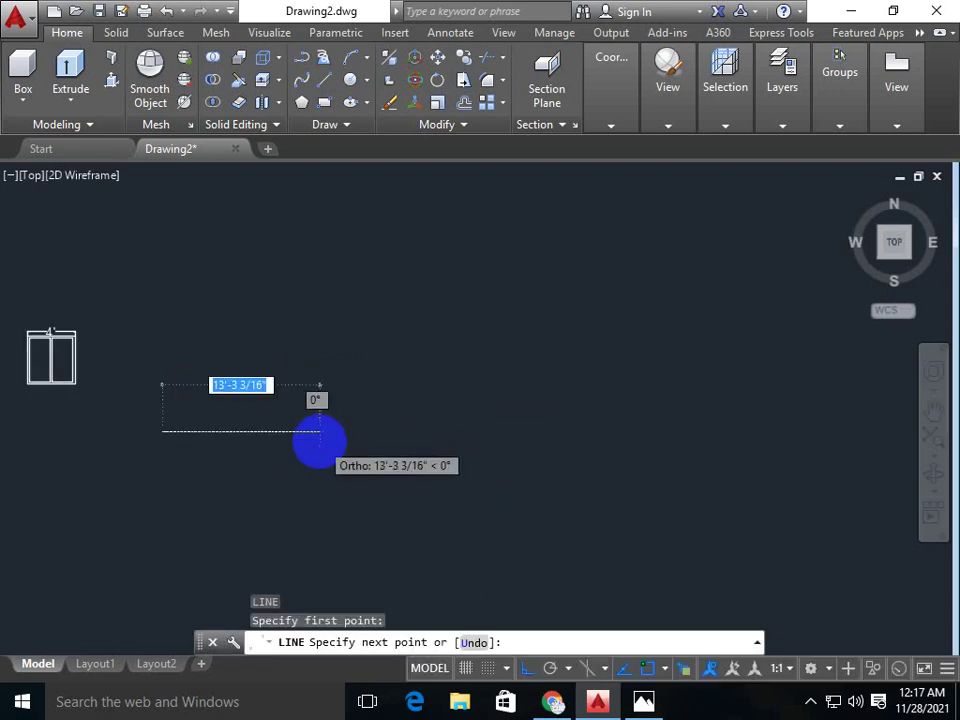
middle_drag(413, 441, 327, 438)
text(6')
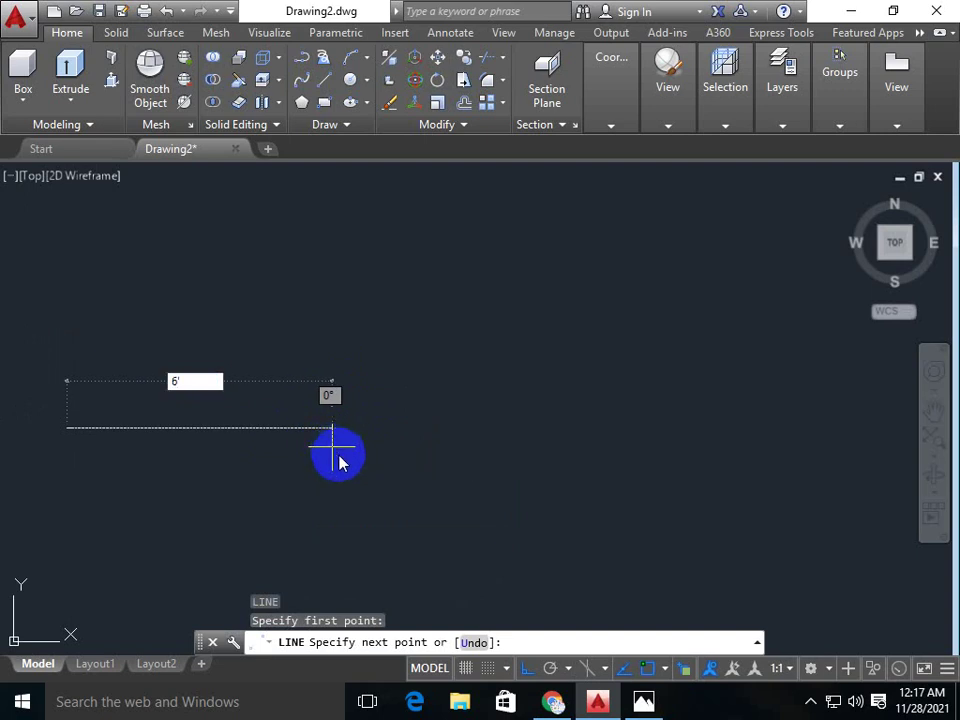
key(Return)
key(Return)
- Offset the 6' line 4' upward
key(Return)
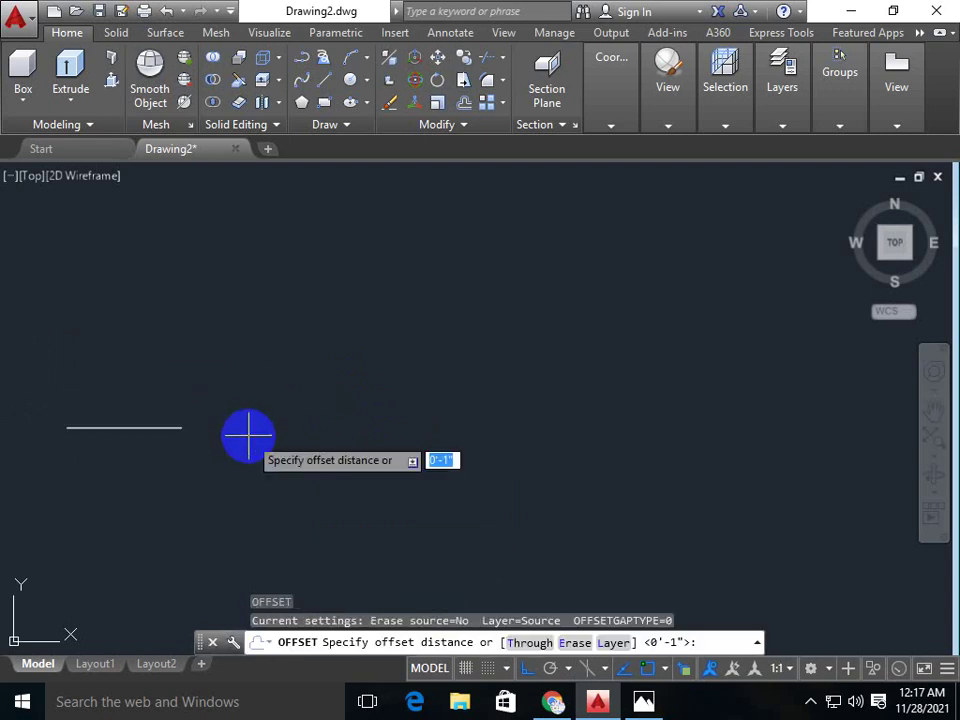
key(Return)
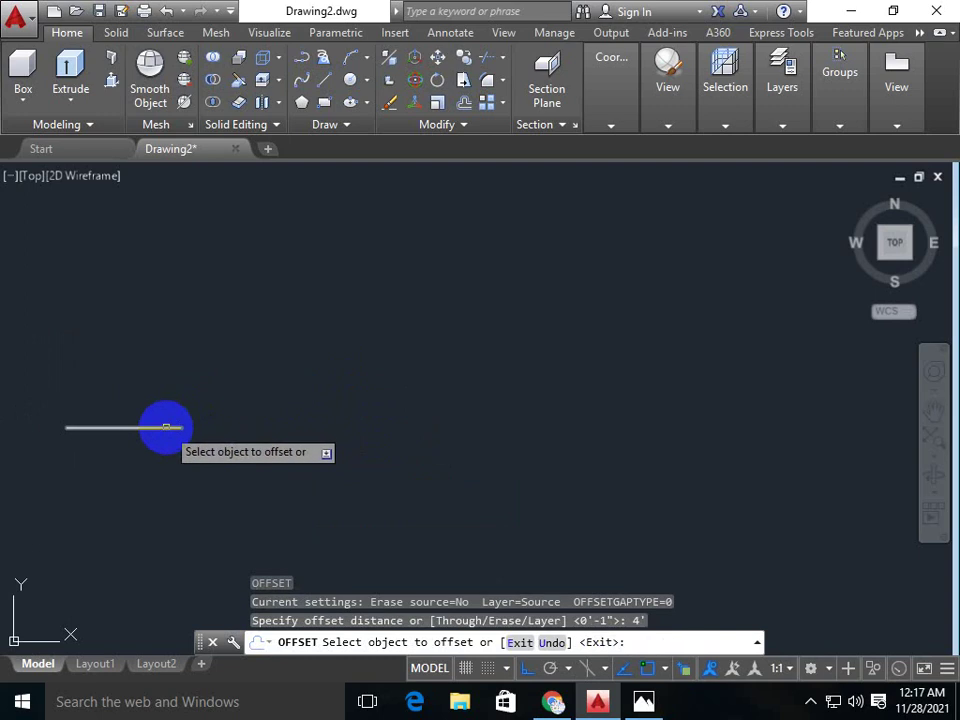
click(165, 427)
click(189, 275)
middle_drag(191, 274, 290, 303)
key(Escape)
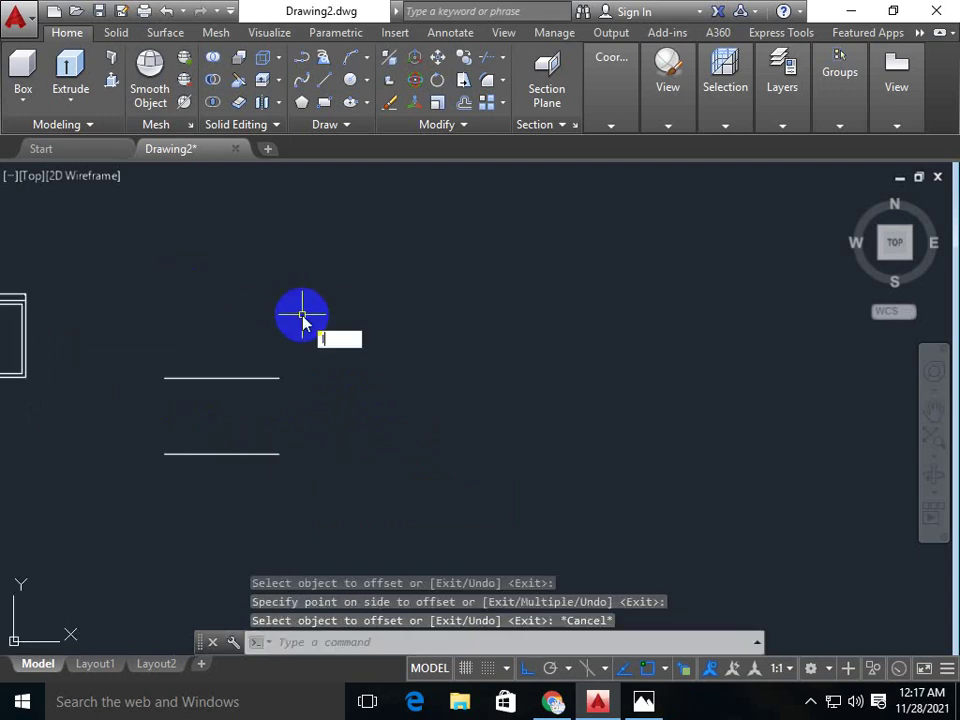
- Close the rectangle with left and right vertical lines joining the two lines' ends
key(Return)
click(279, 378)
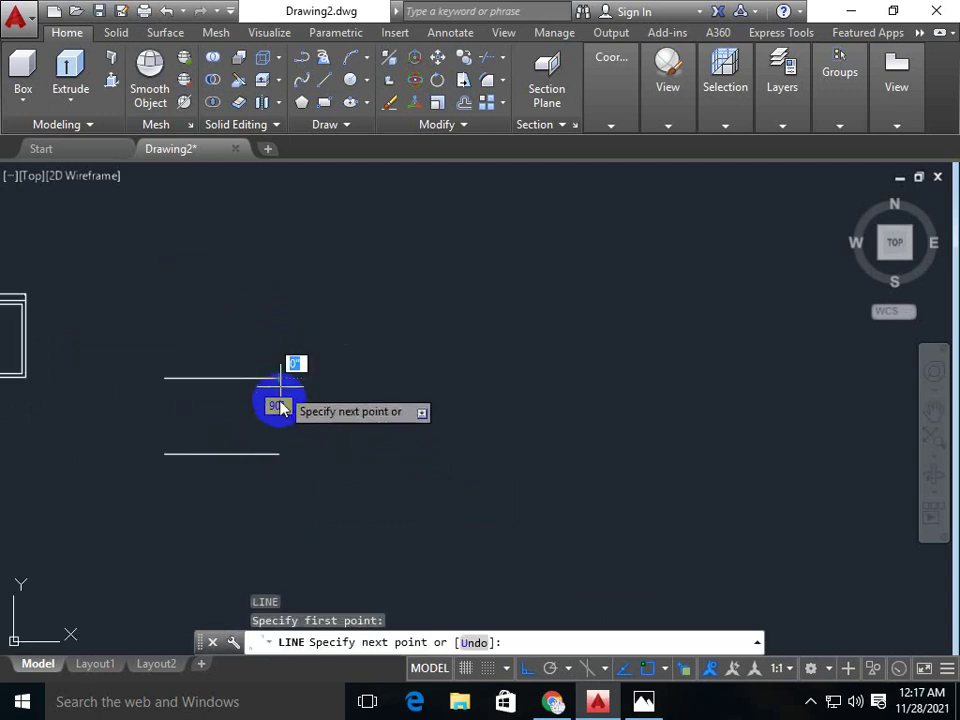
click(279, 454)
key(Escape)
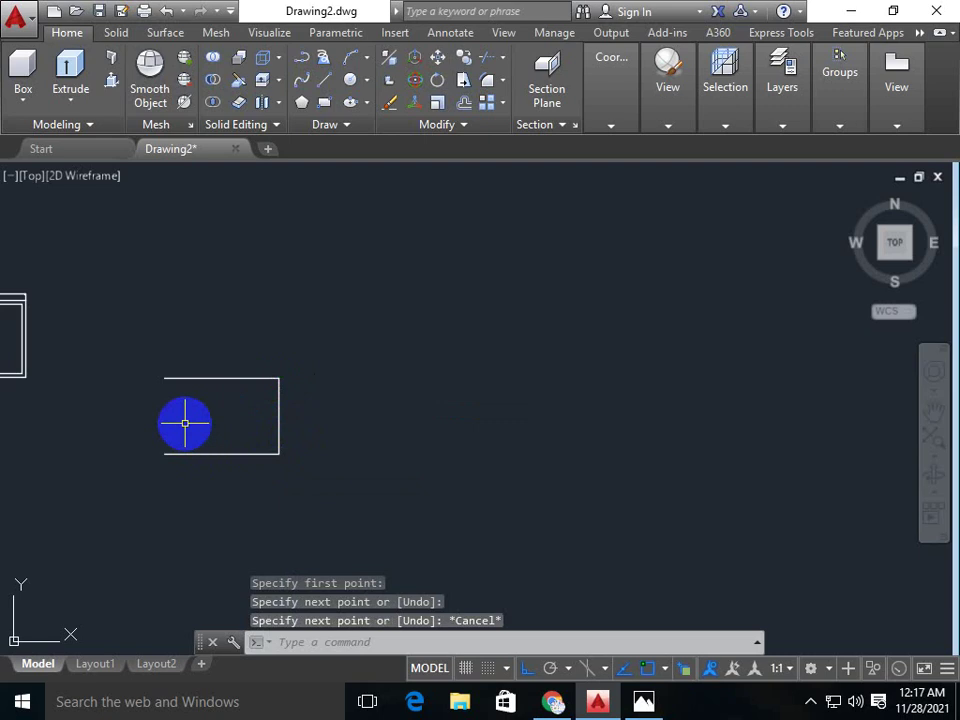
key(Return)
click(164, 378)
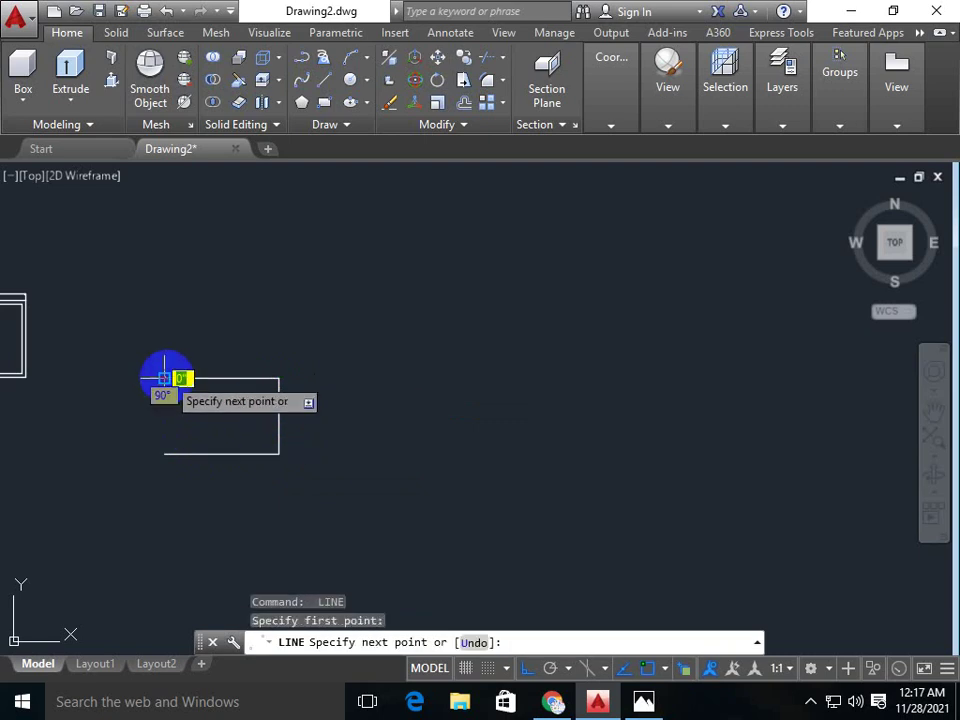
click(164, 454)
key(Escape)
text(O)
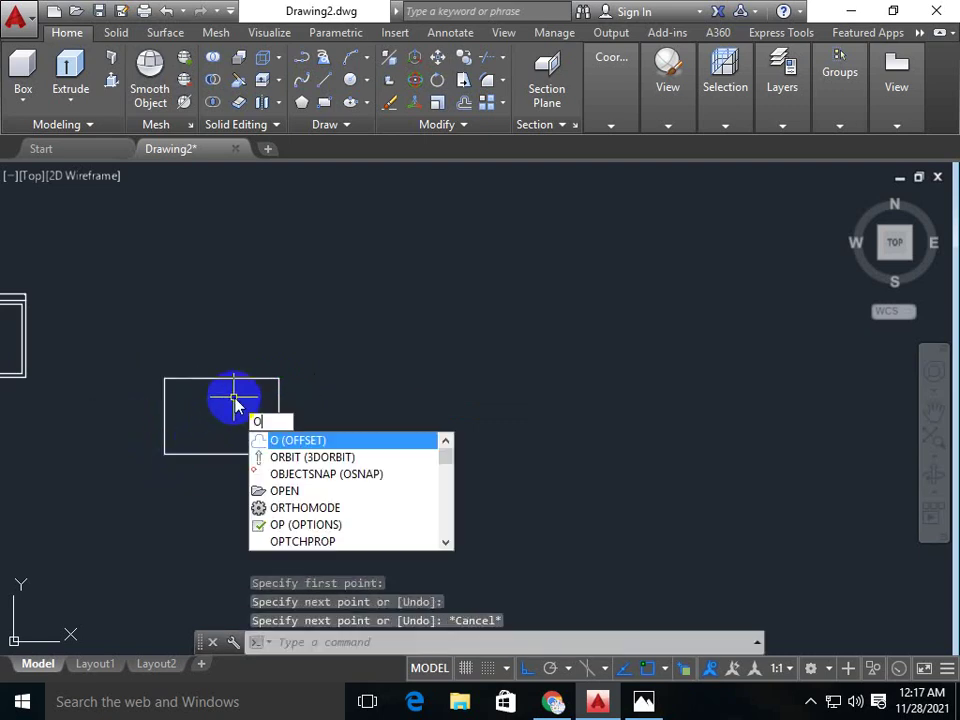
key(Escape)
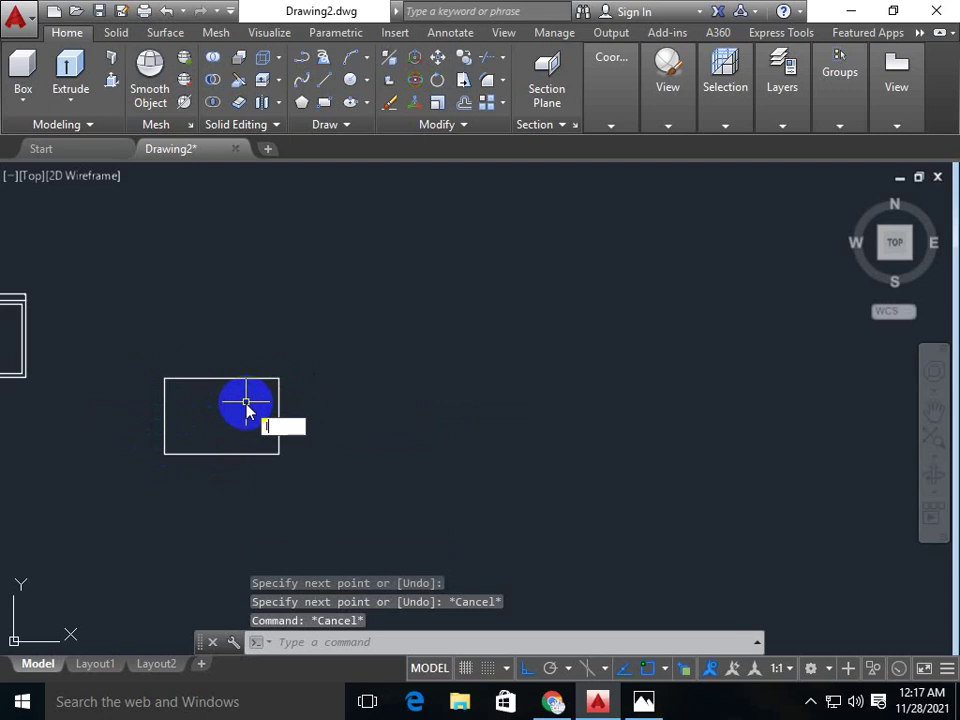
text(l)
key(Return)
key(Escape)
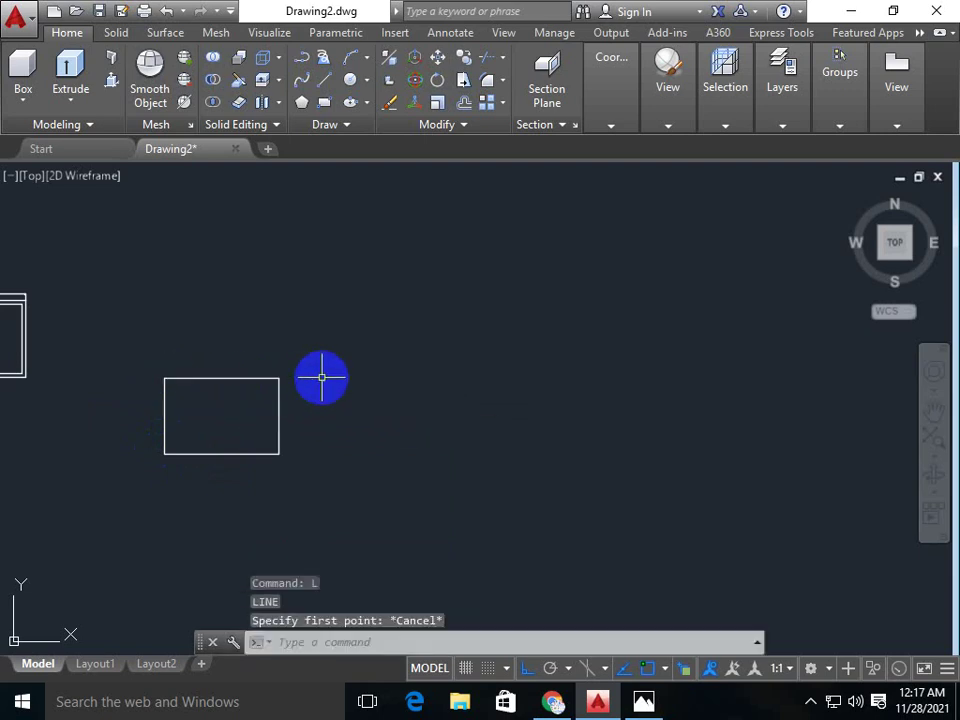
key(Escape)
key(Escape)
text(DI)
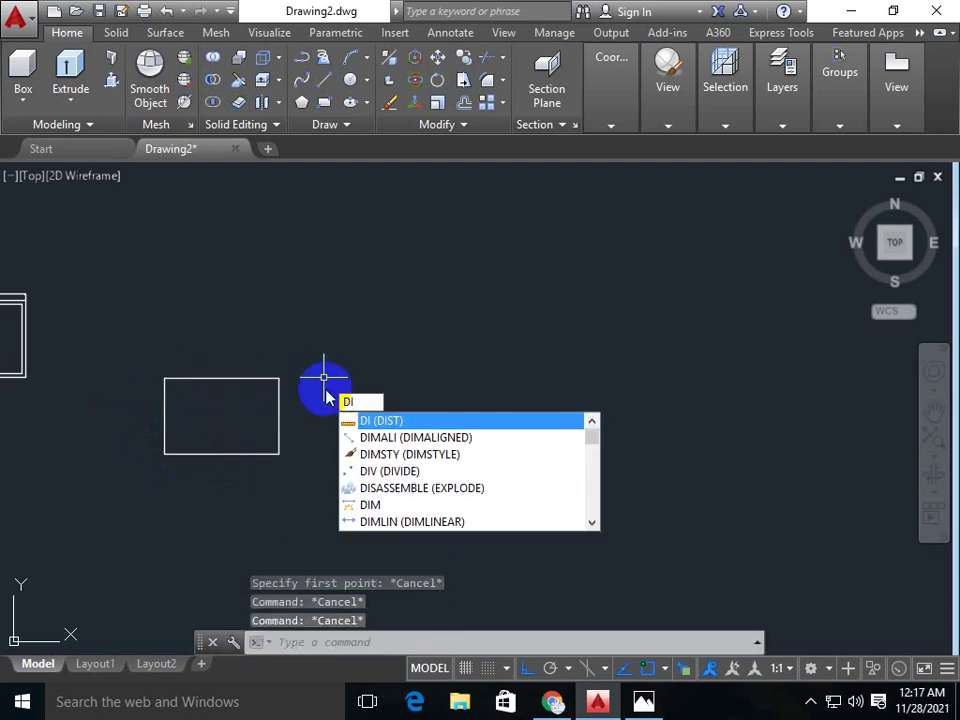
- Divide the rectangle's top edge into 3 equal parts
text(v)
key(Return)
click(214, 379)
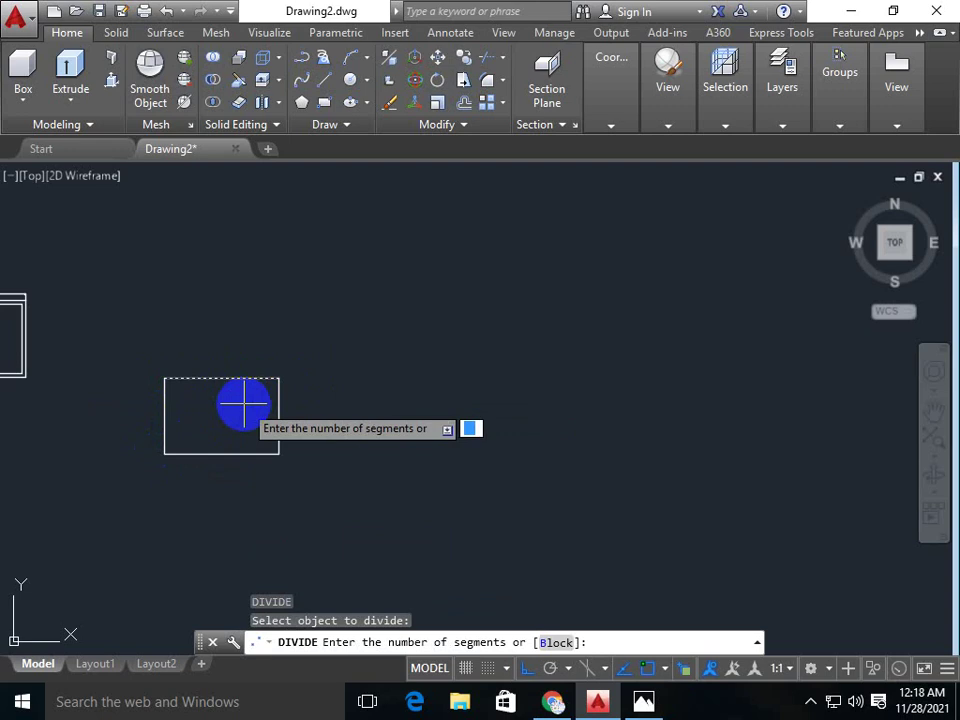
text(3)
key(Return)
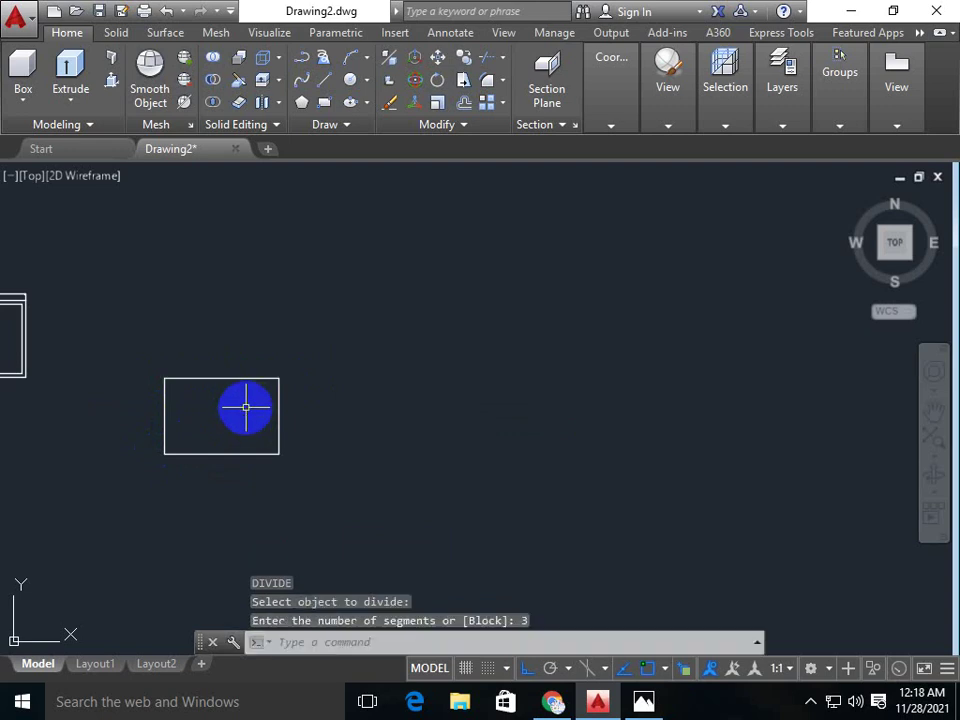
- Draw a vertical divider from the first third point down to the bottom edge
text(l)
key(Return)
scroll(162, 378, up, 3)
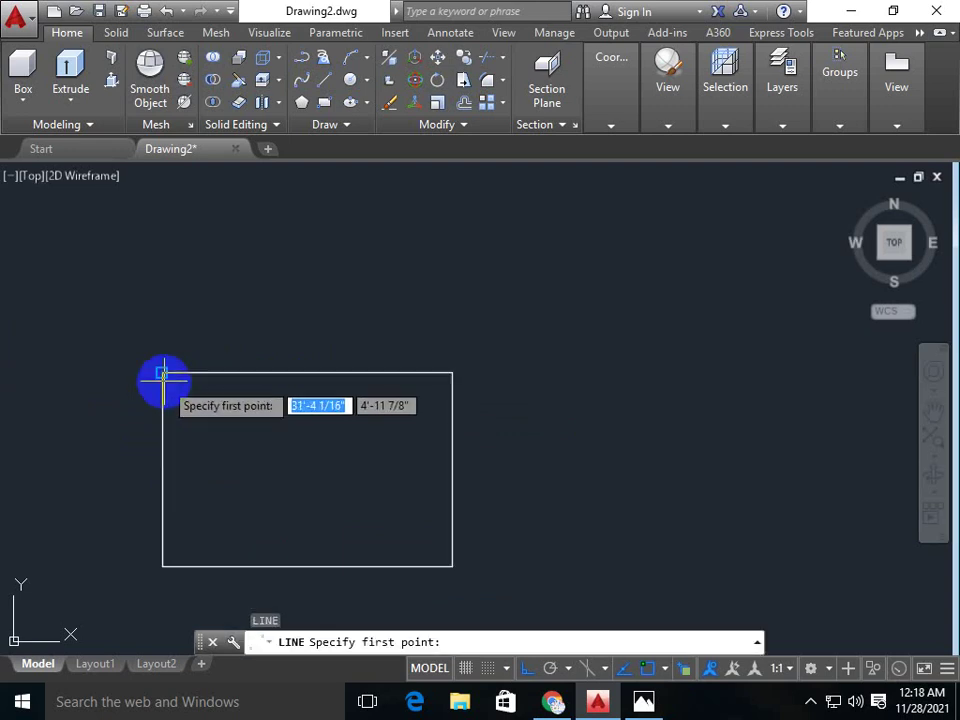
click(162, 373)
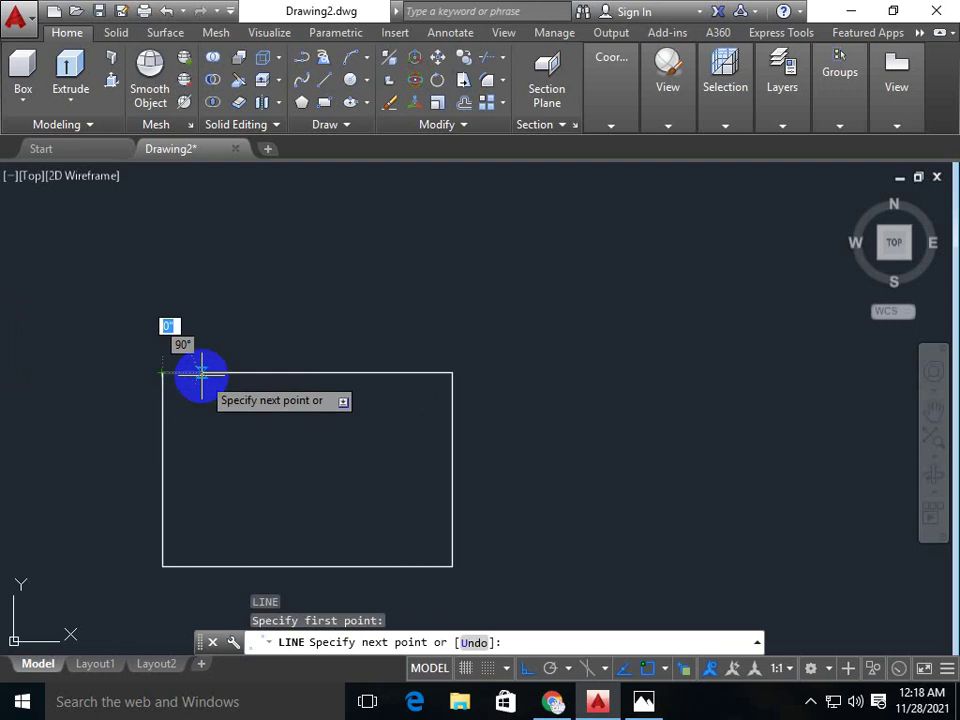
click(259, 373)
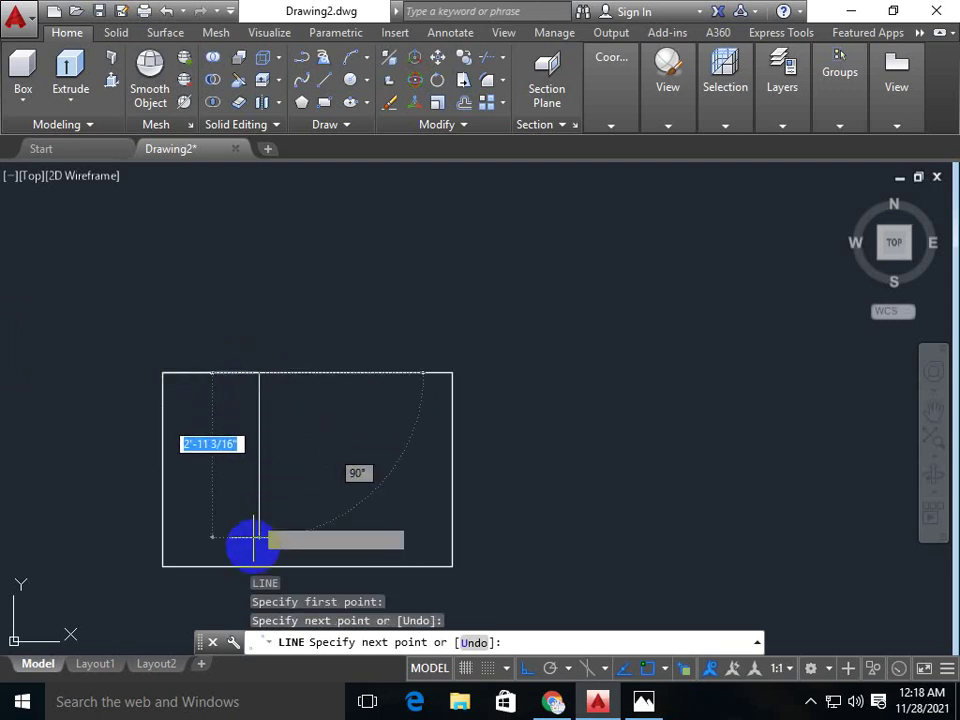
click(259, 567)
key(Escape)
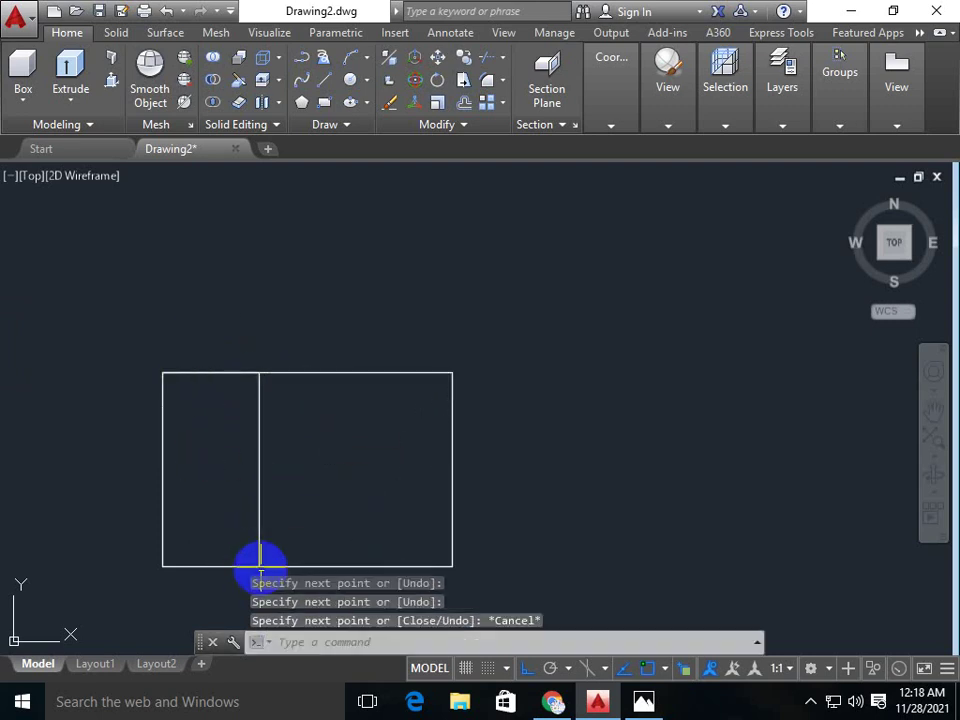
- Begin a second divider line at the next third point on the top edge
key(Return)
scroll(257, 370, up, 2)
scroll(257, 399, up, 1)
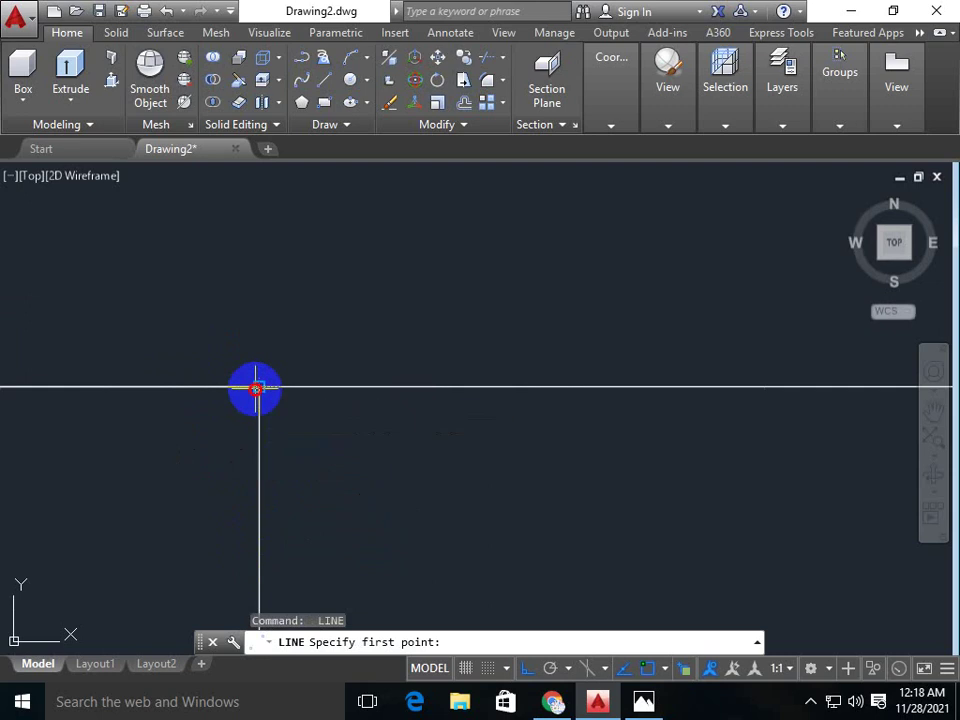
click(259, 387)
scroll(548, 392, down, 2)
middle_drag(551, 392, 353, 364)
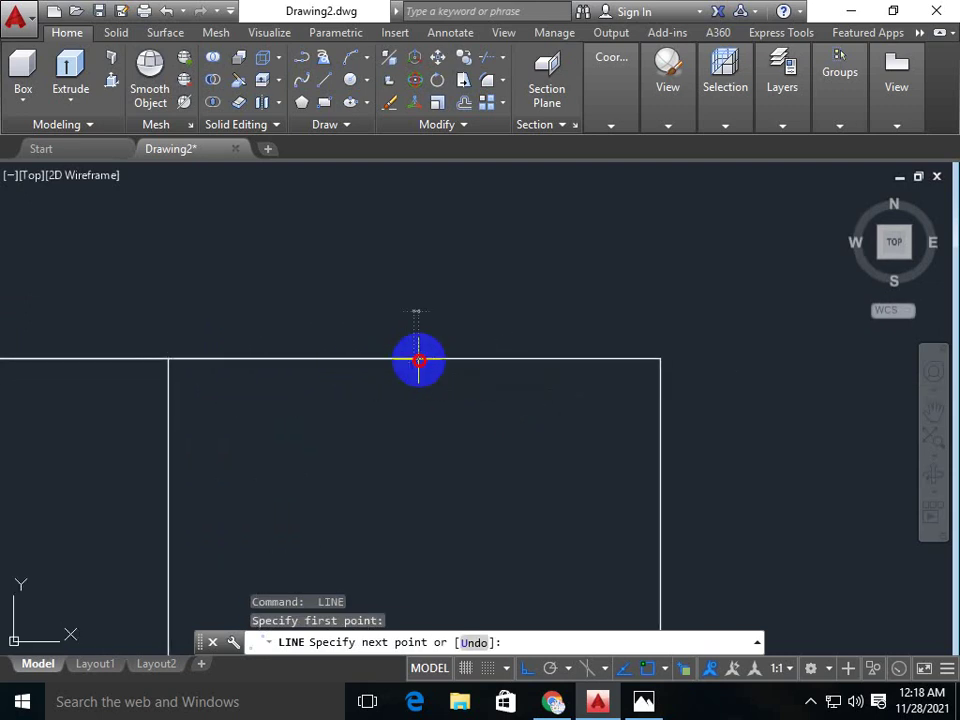
middle_drag(420, 467, 392, 338)
scroll(396, 330, down, 2)
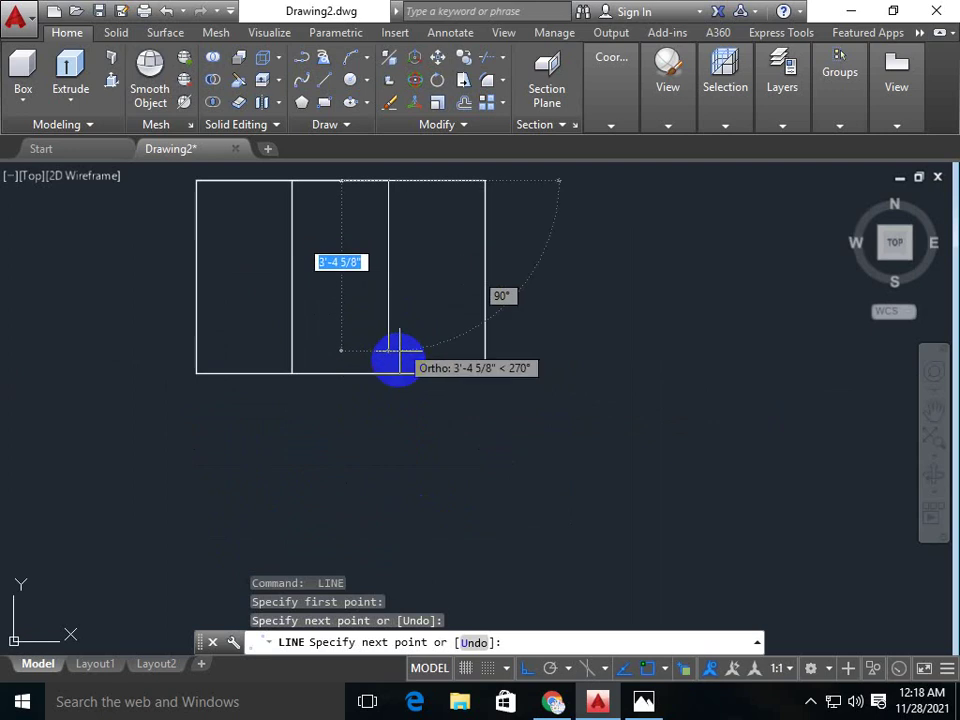
scroll(386, 373, up, 3)
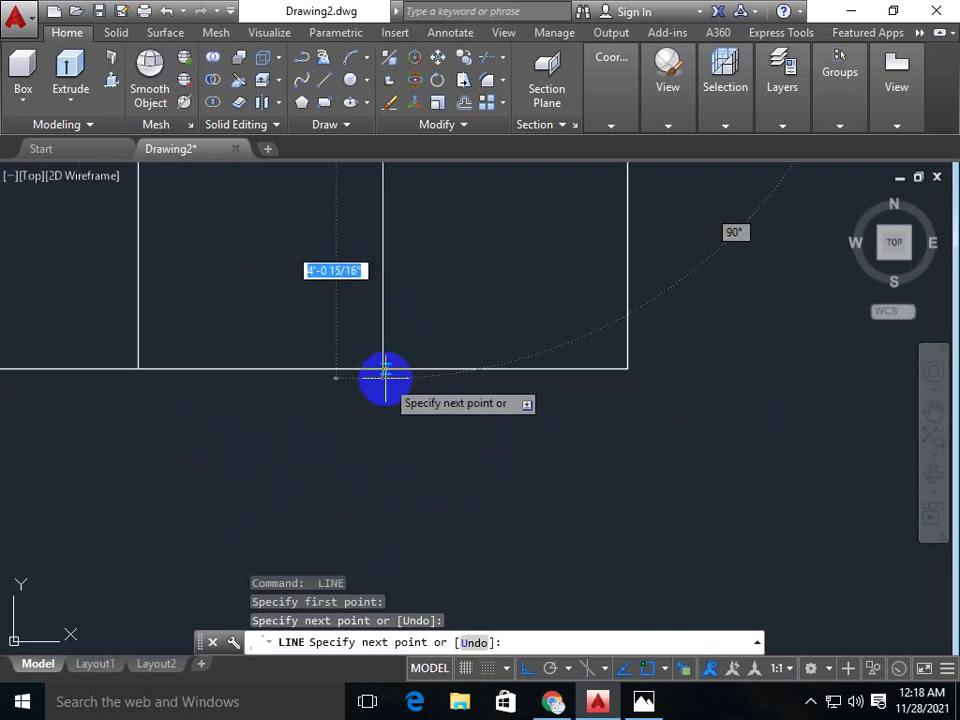
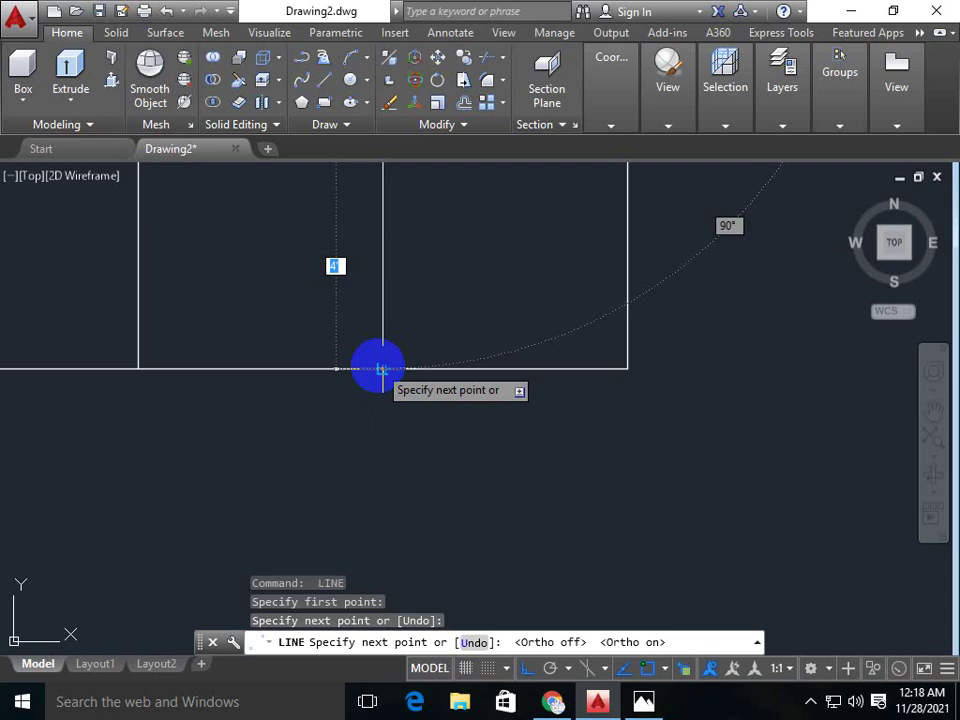
- Finish the last line on the bottom edge and zoom to the three-bay outline
click(381, 370)
key(Escape)
middle_drag(398, 336, 392, 392)
scroll(336, 344, down, 3)
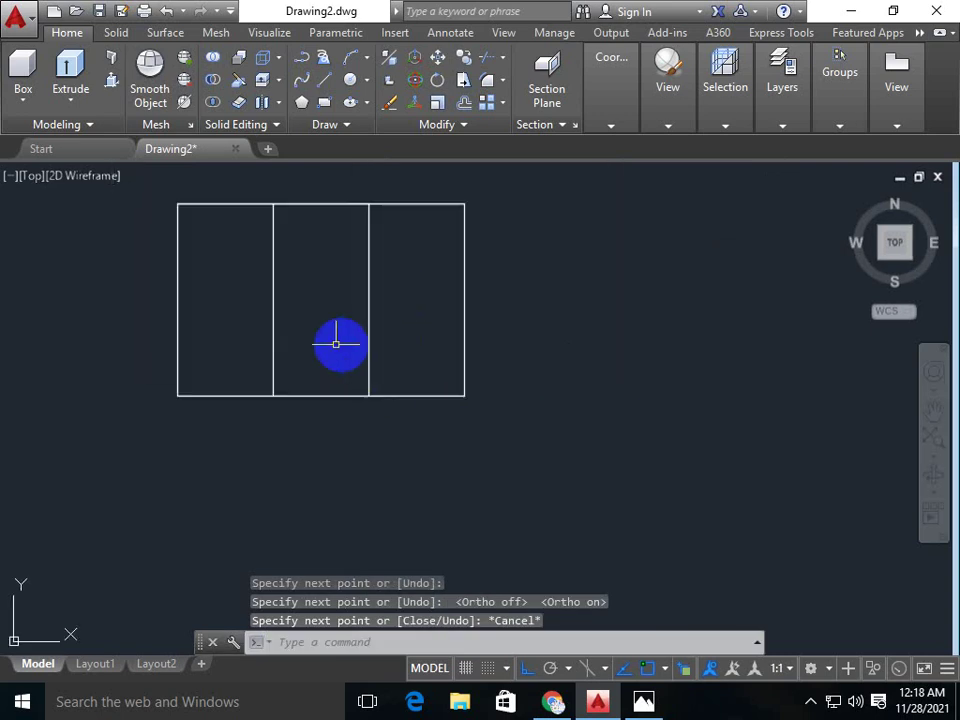
scroll(324, 383, down, 2)
- Offset the outer left edge 2 units inward
key(Return)
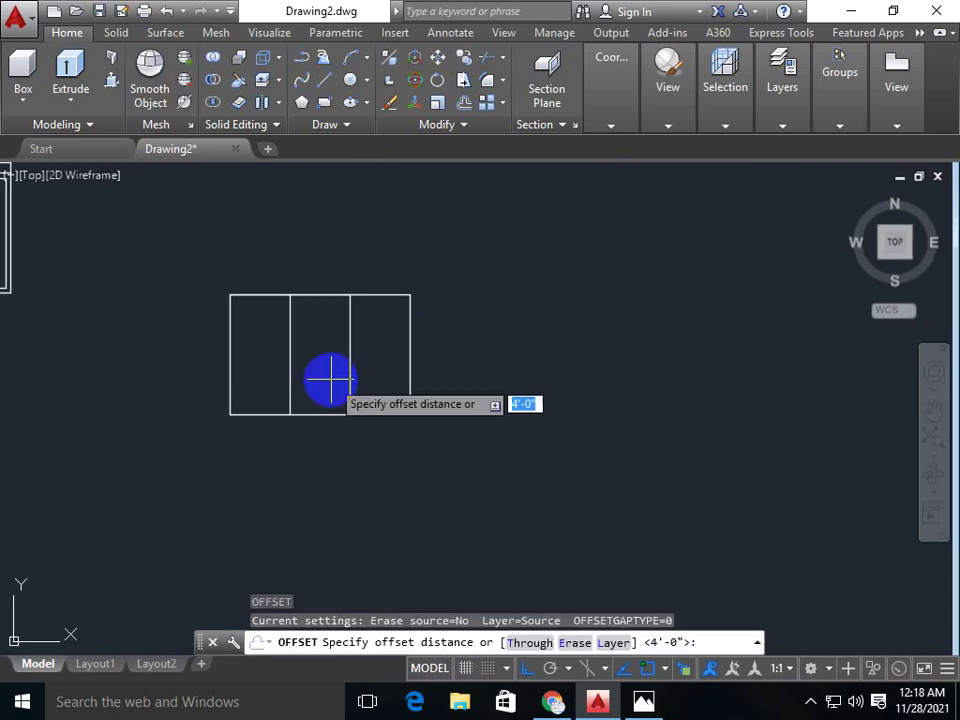
text(2)
key(Return)
scroll(229, 336, up, 2)
scroll(230, 336, up, 2)
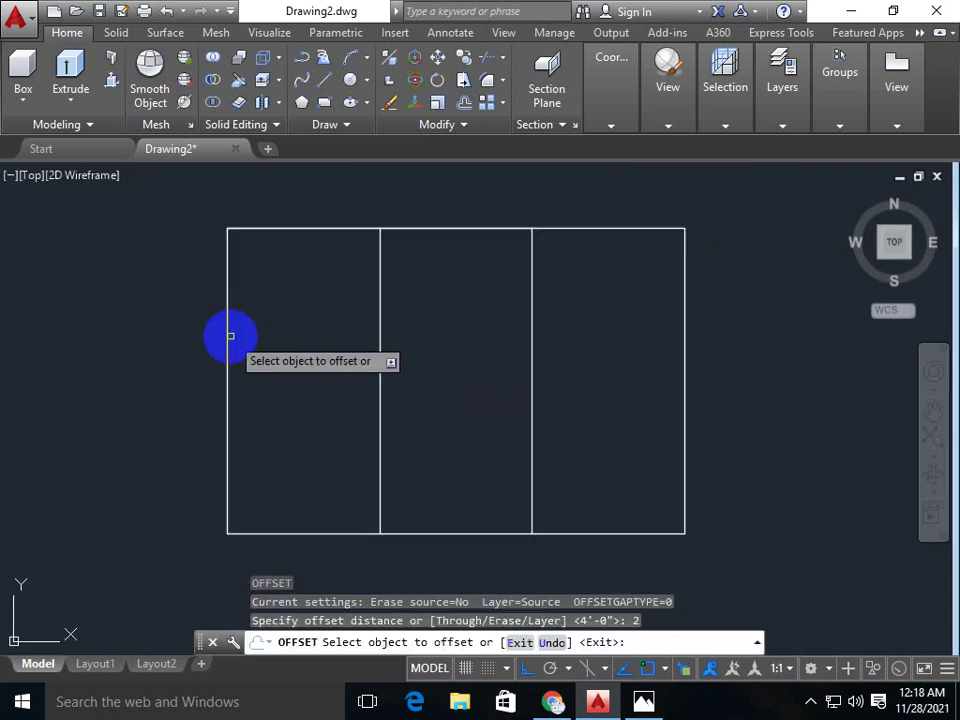
click(227, 342)
click(279, 347)
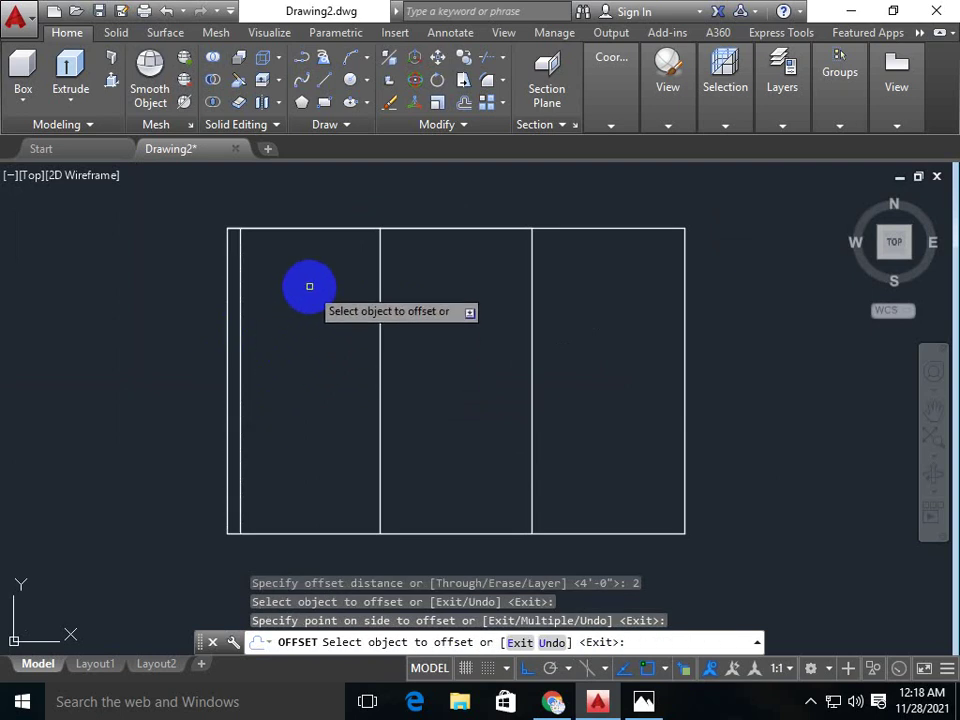
- Offset the top, bottom and right outer edges 2 units inward
click(320, 232)
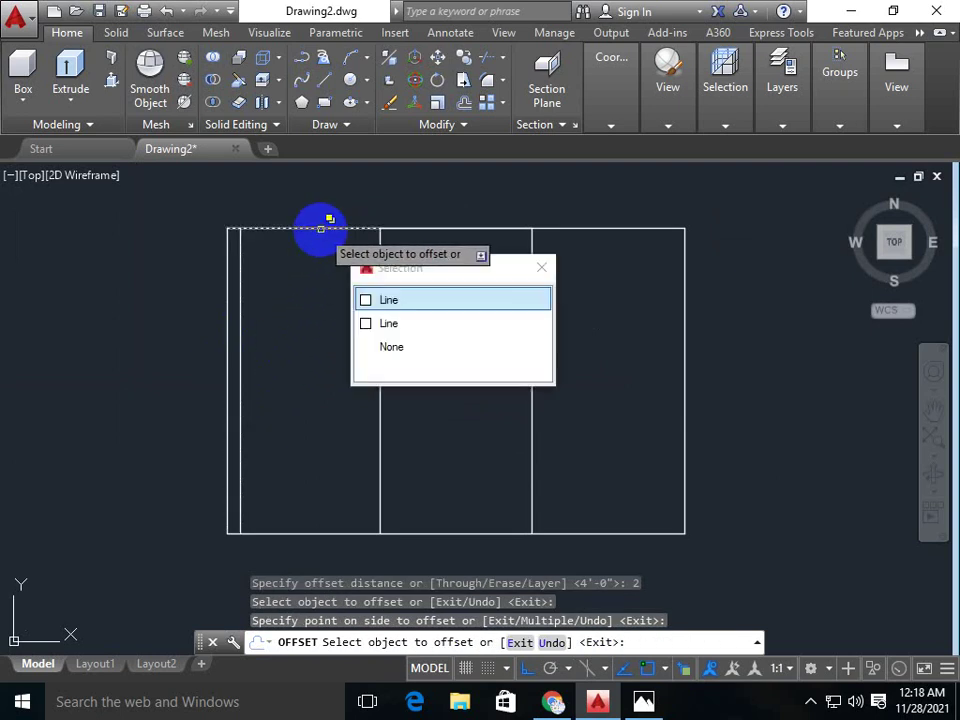
click(421, 229)
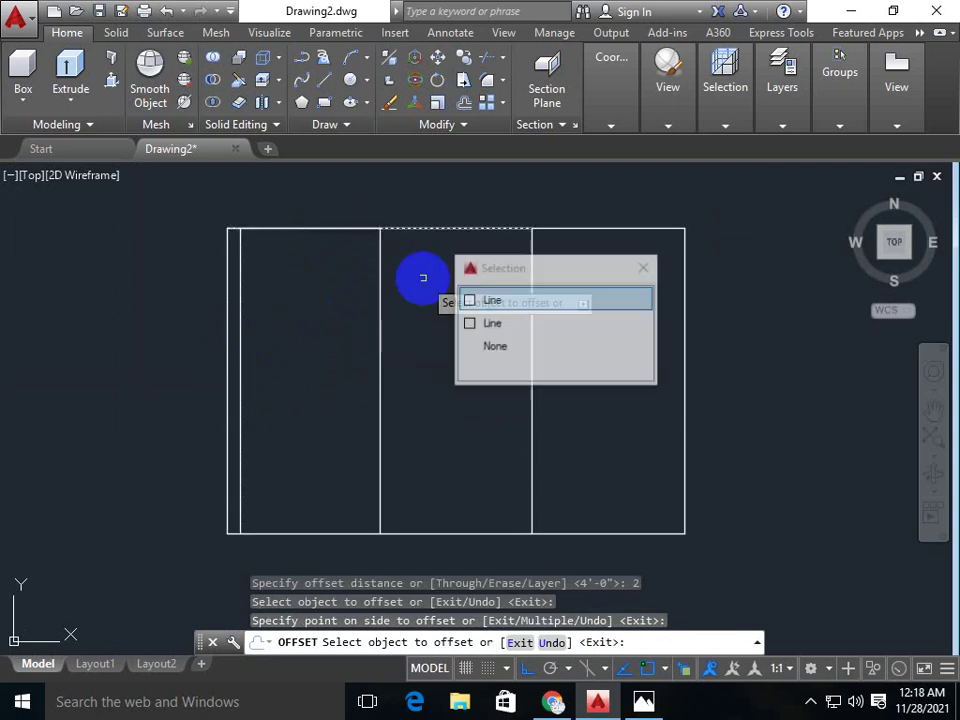
click(480, 300)
click(340, 245)
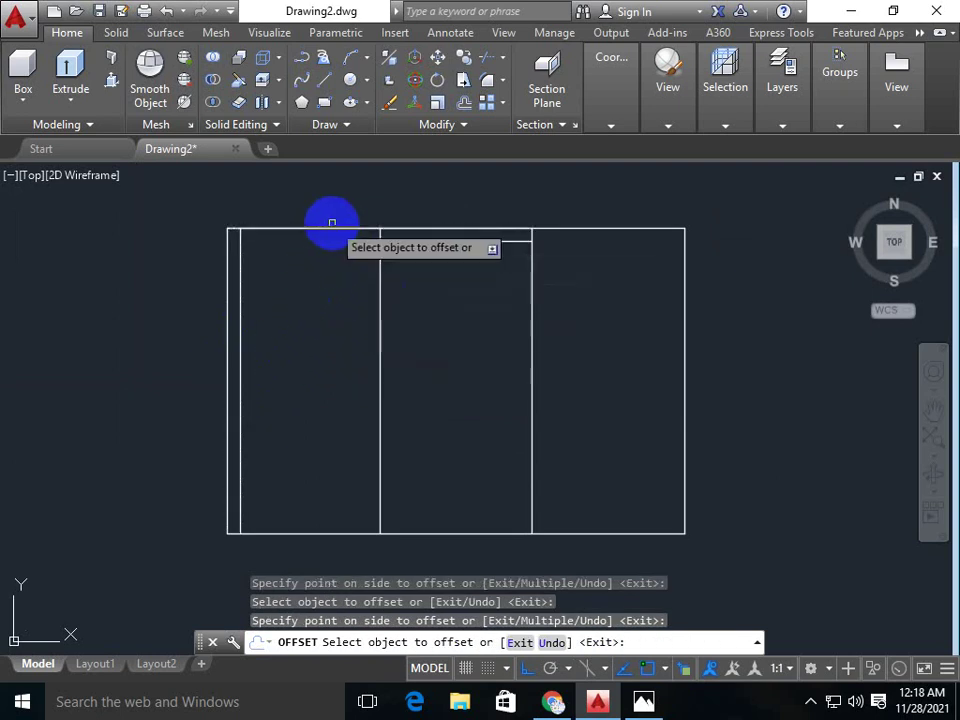
click(574, 229)
click(482, 326)
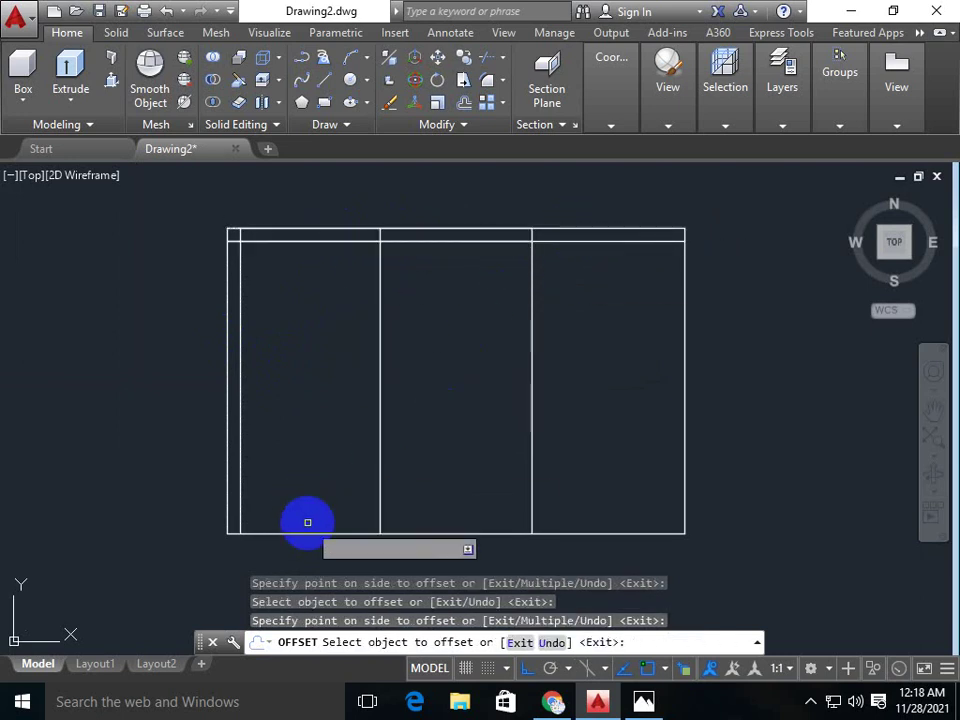
click(607, 463)
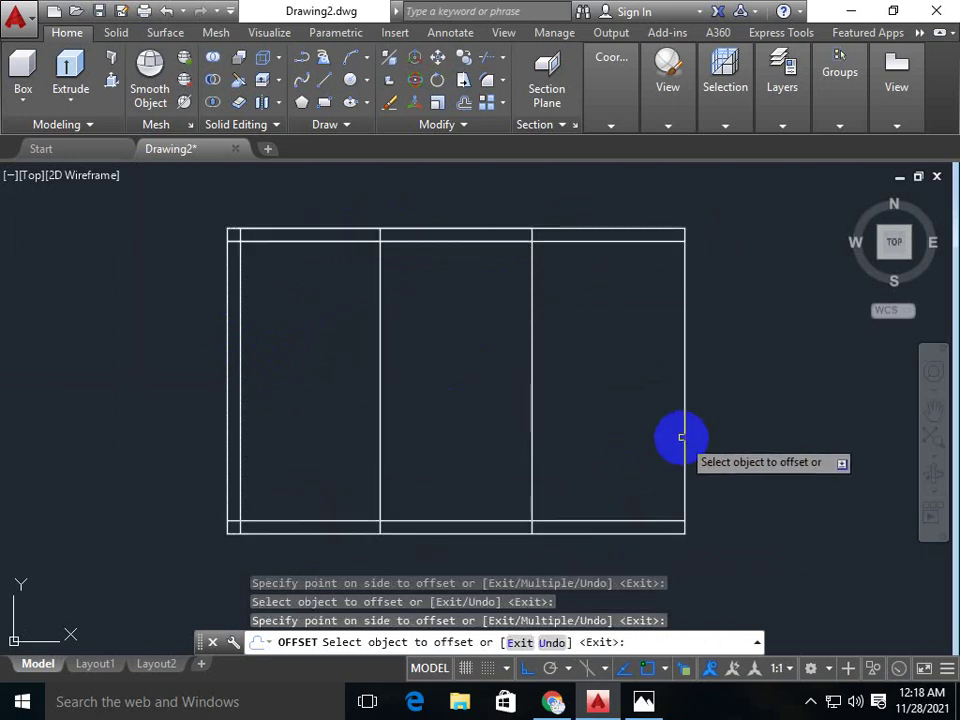
key(Escape)
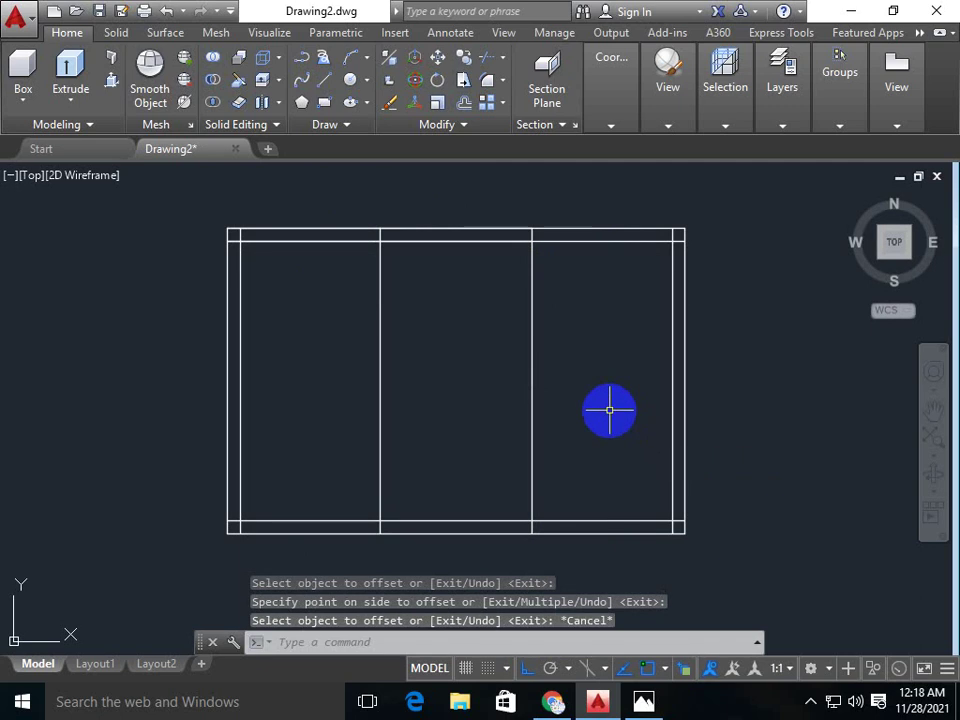
key(Return)
key(Return)
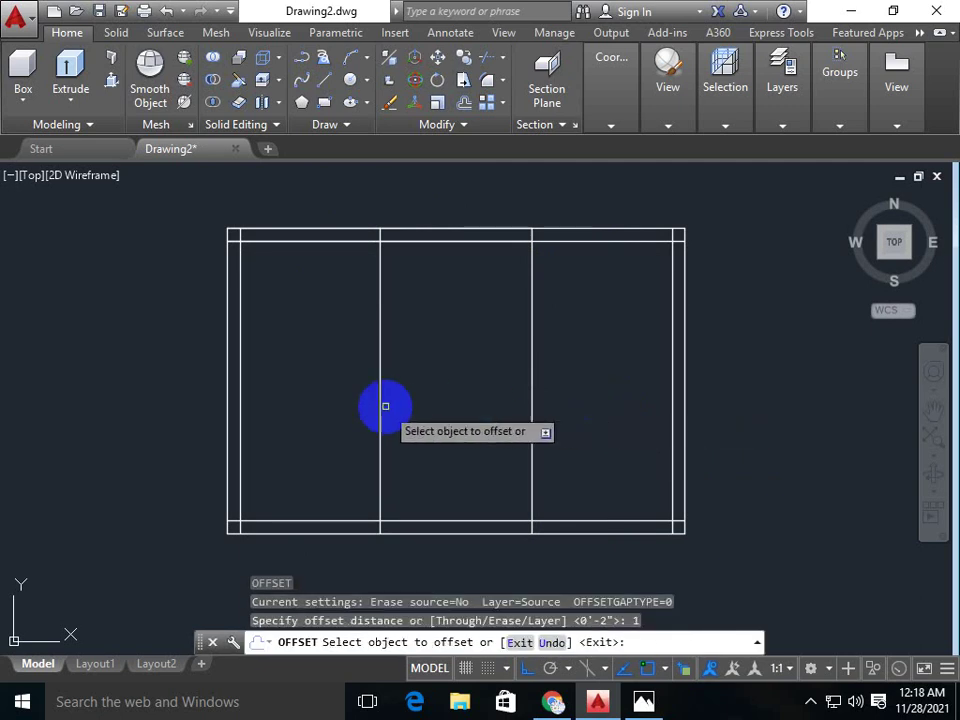
- Offset the first interior divider 1 unit to the right and 1 unit to the left
click(378, 412)
click(482, 418)
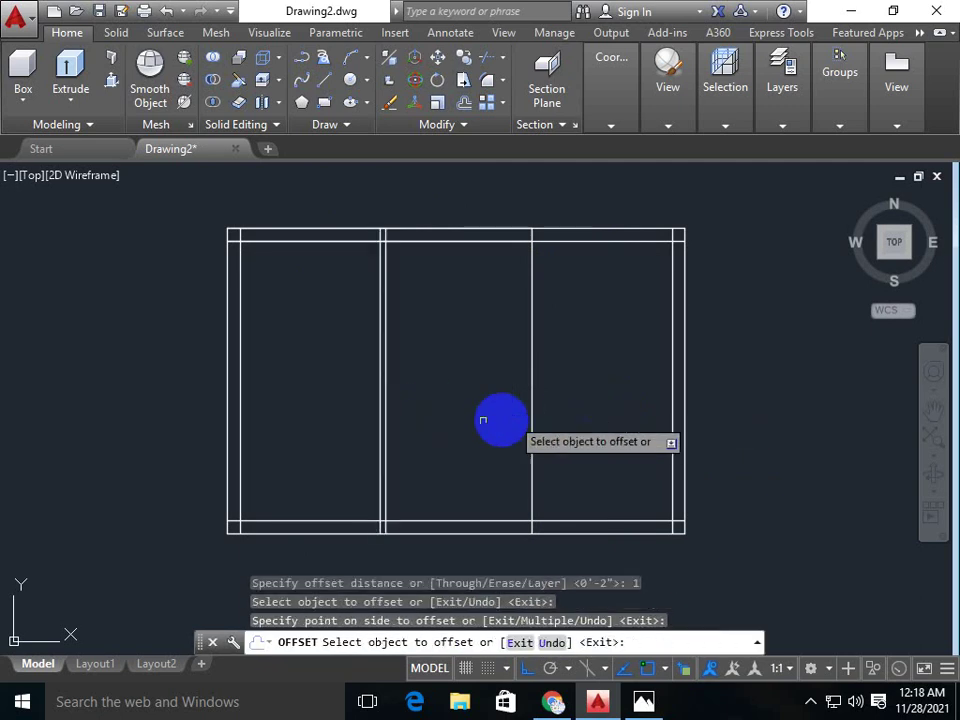
click(383, 430)
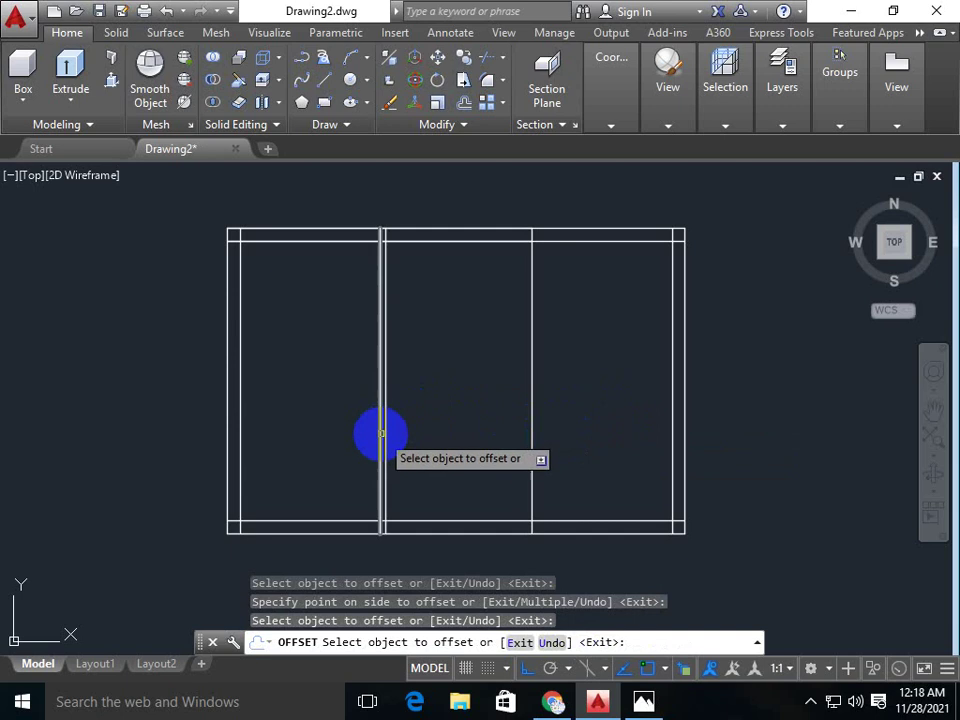
click(381, 434)
click(364, 437)
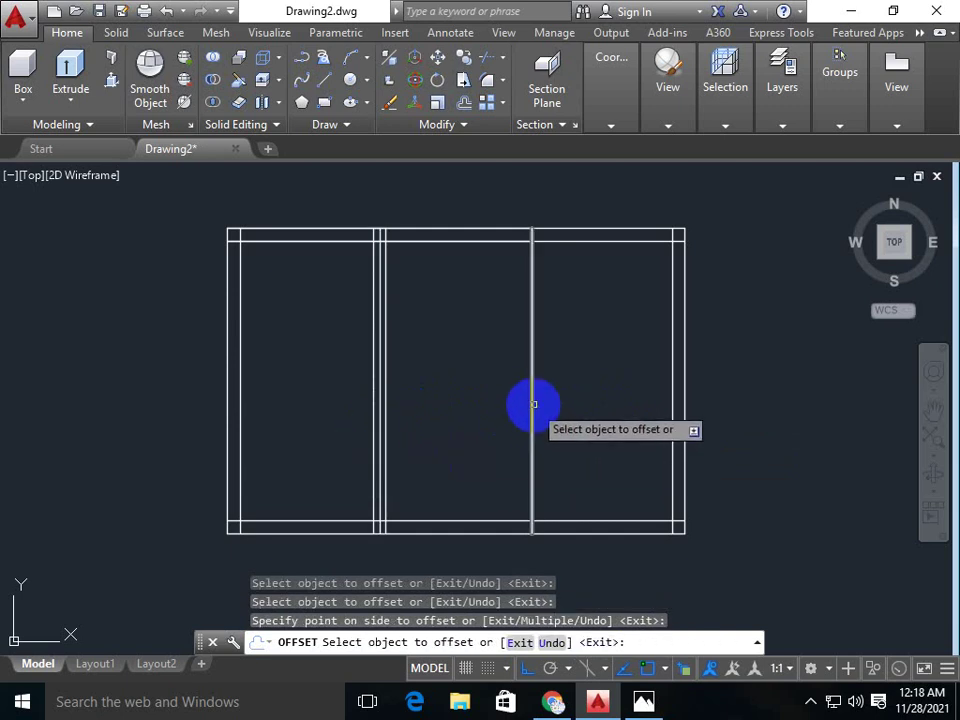
- Offset the second interior divider 1 unit to each side
click(534, 404)
click(544, 405)
scroll(530, 400, up, 3)
scroll(541, 388, up, 3)
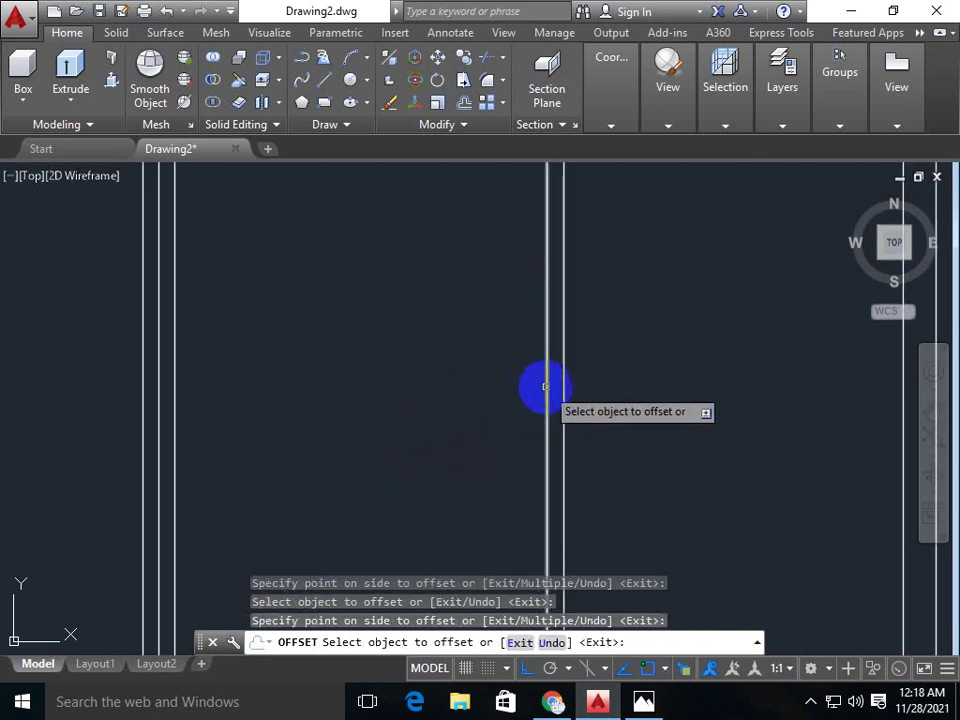
scroll(469, 392, down, 2)
scroll(474, 388, down, 3)
text(tr)
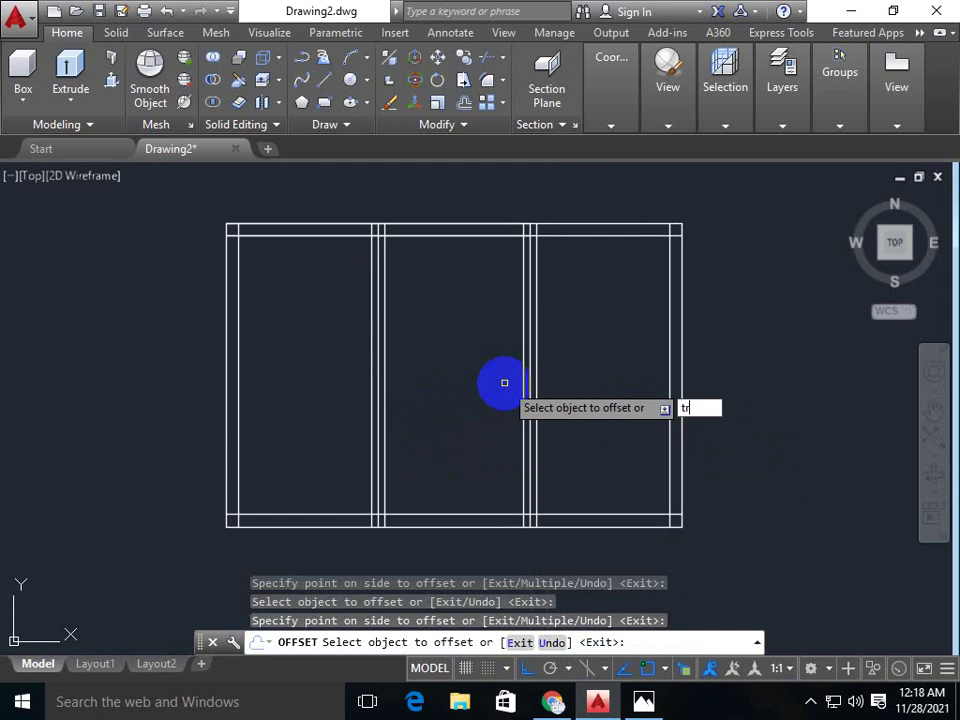
key(Return)
scroll(354, 242, up, 3)
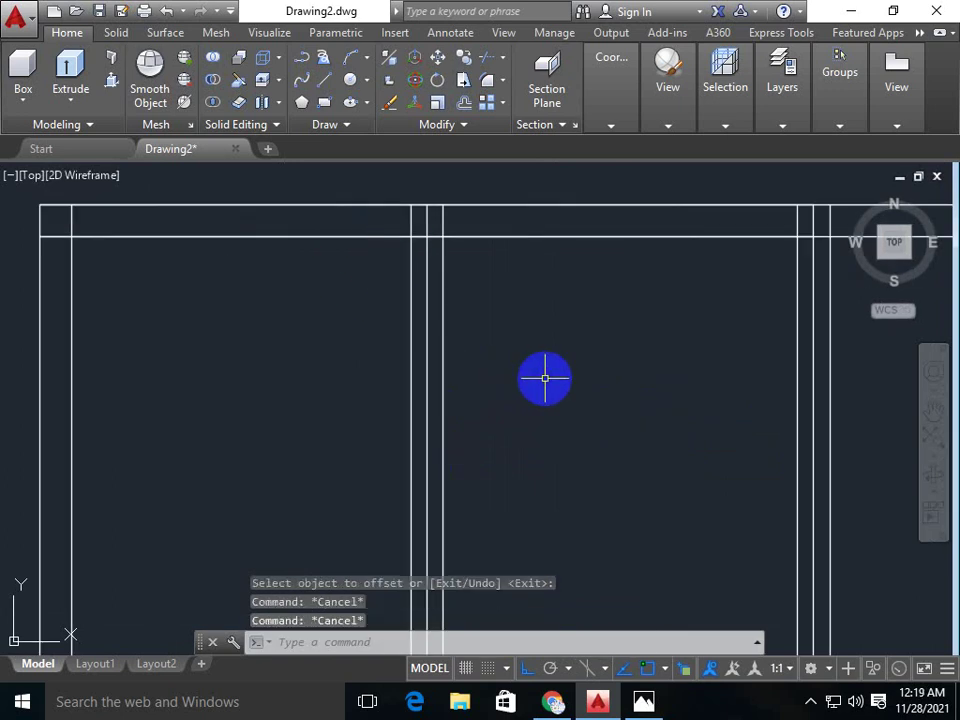
- Start TRIM and trim the short segment at the top junction
text(tr)
key(Return)
key(Return)
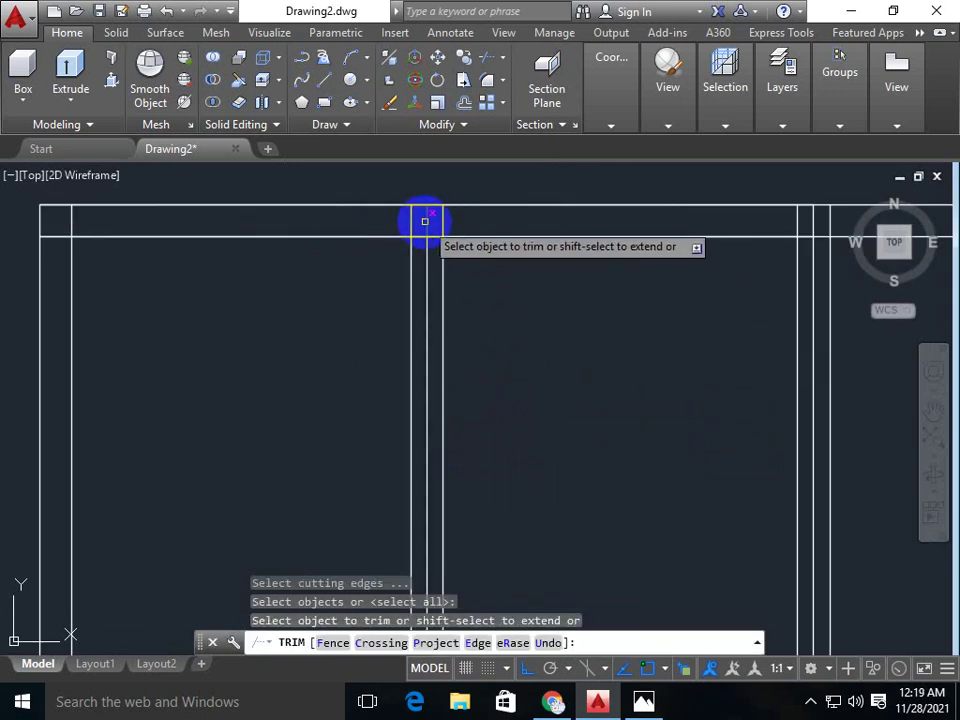
click(424, 222)
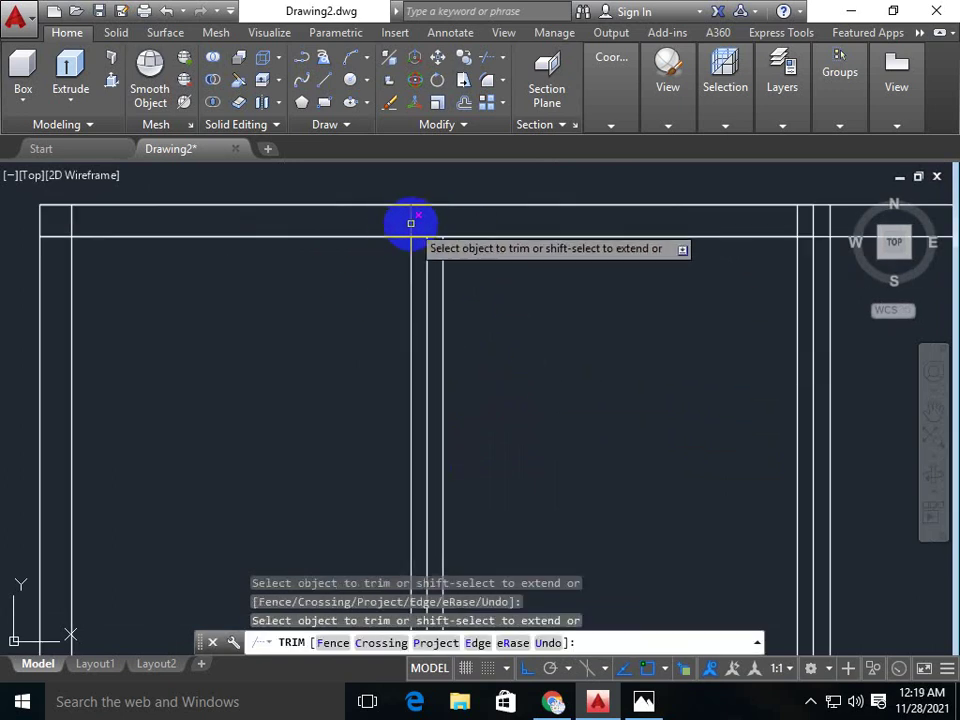
click(62, 224)
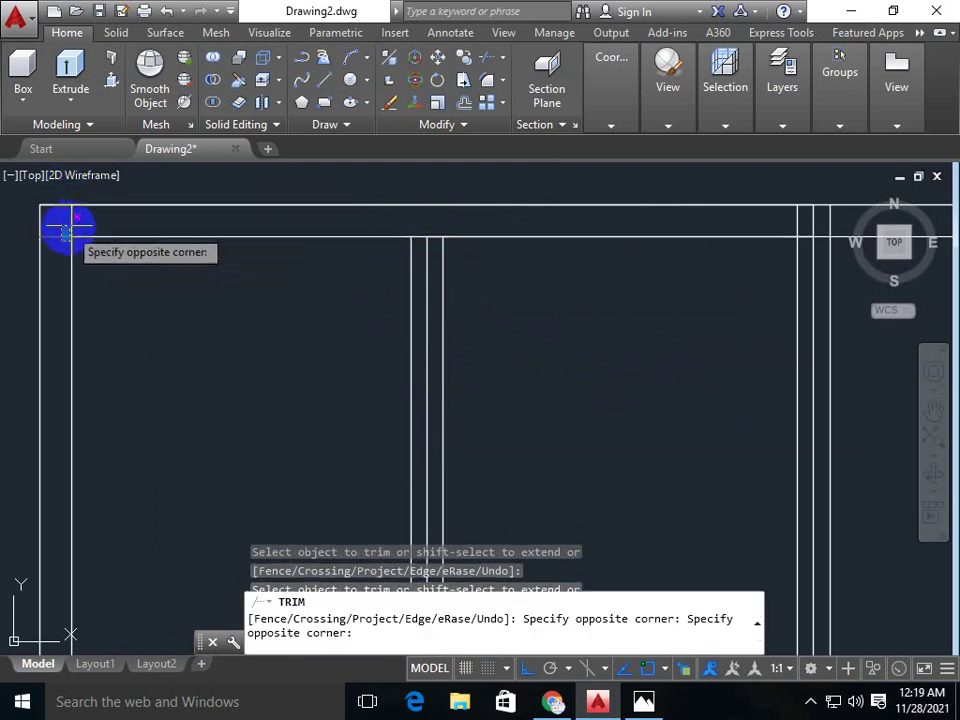
click(60, 230)
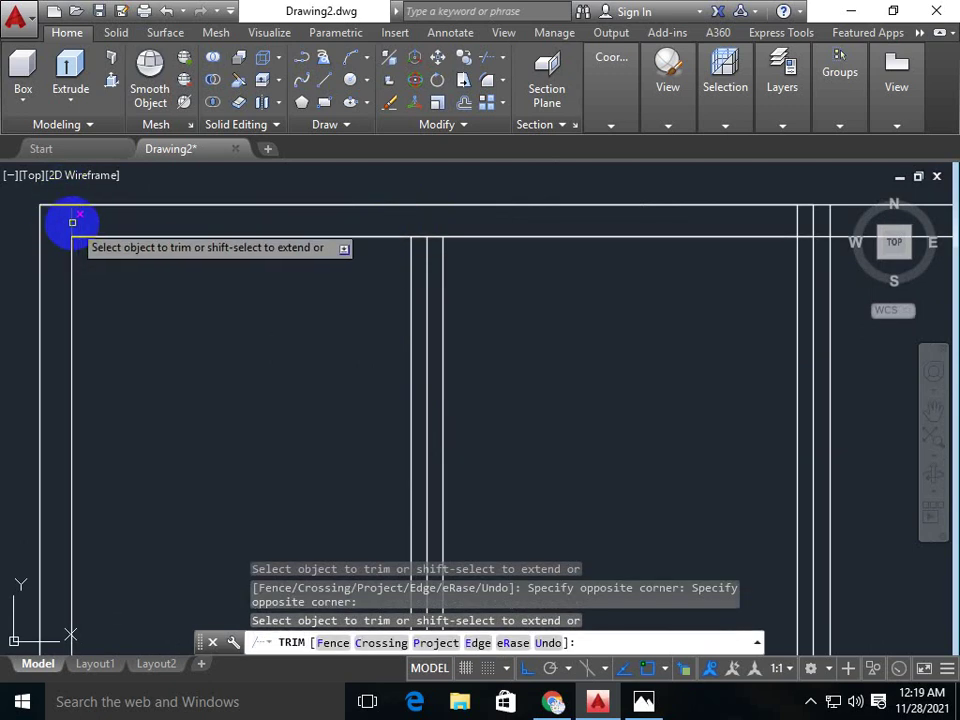
- Trim the mullion lines crossing the bottom frame band back to the inner frame line
scroll(199, 220, down, 5)
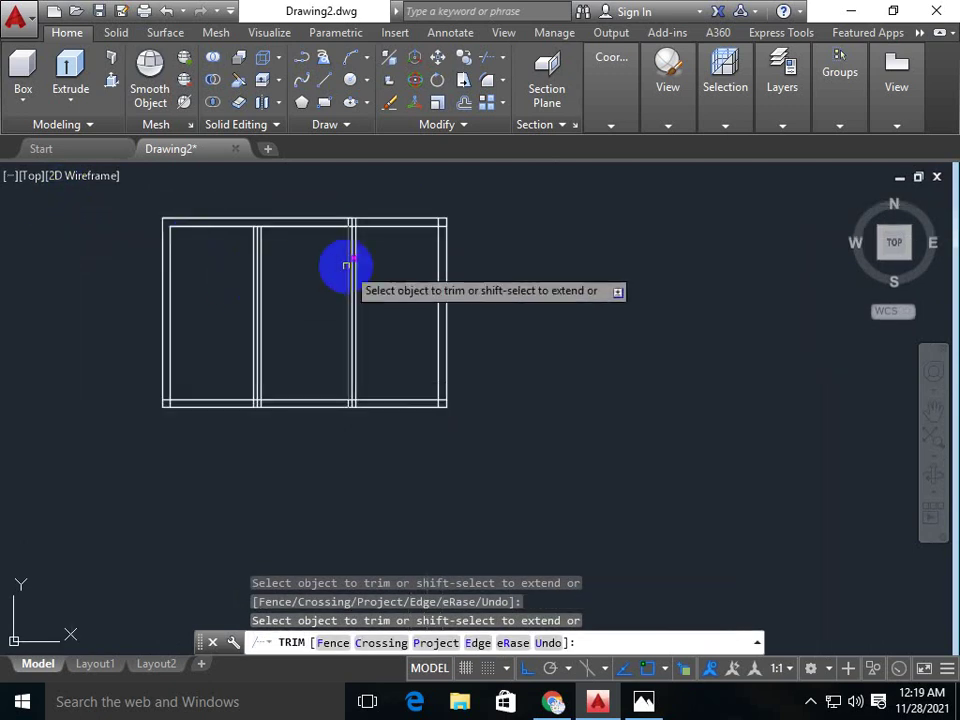
scroll(439, 221, up, 5)
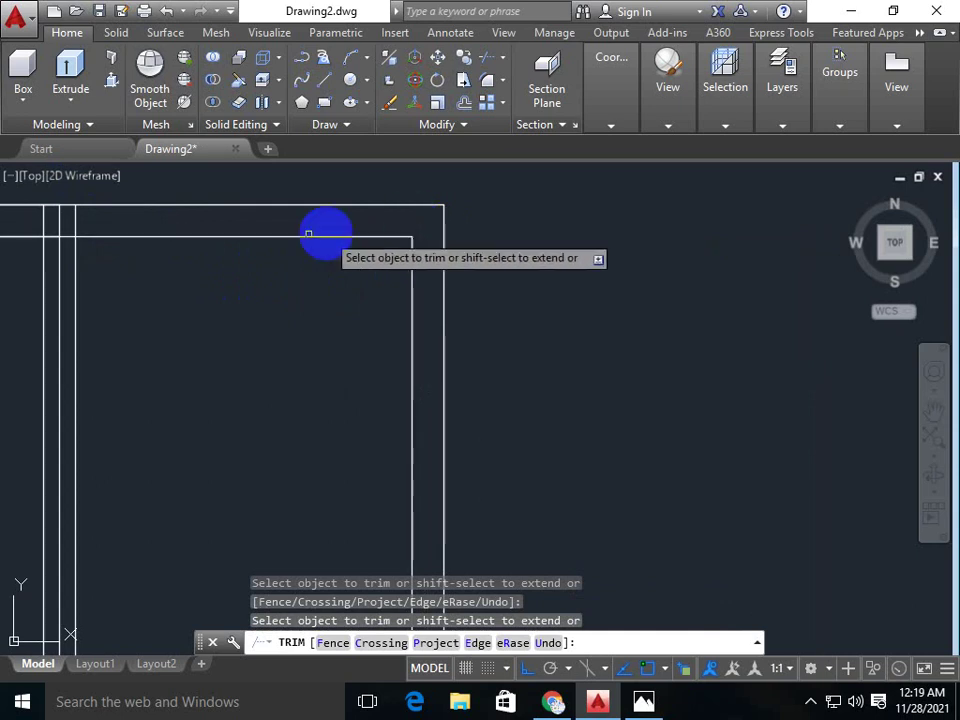
scroll(317, 231, down, 3)
scroll(296, 255, up, 3)
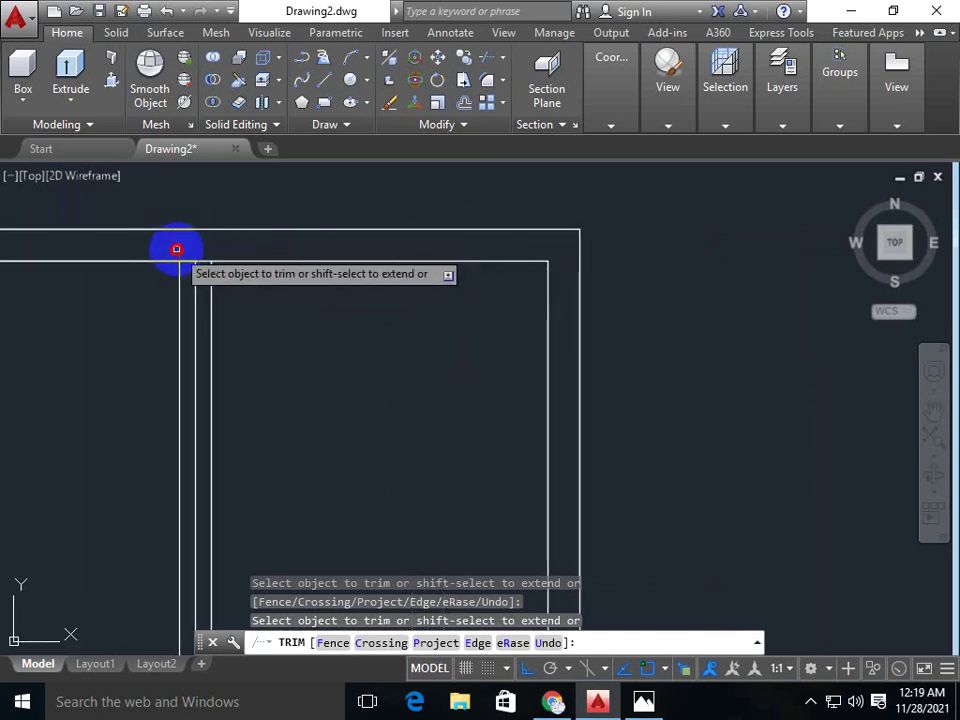
scroll(75, 364, down, 2)
scroll(283, 358, down, 2)
scroll(165, 454, up, 2)
scroll(163, 448, up, 2)
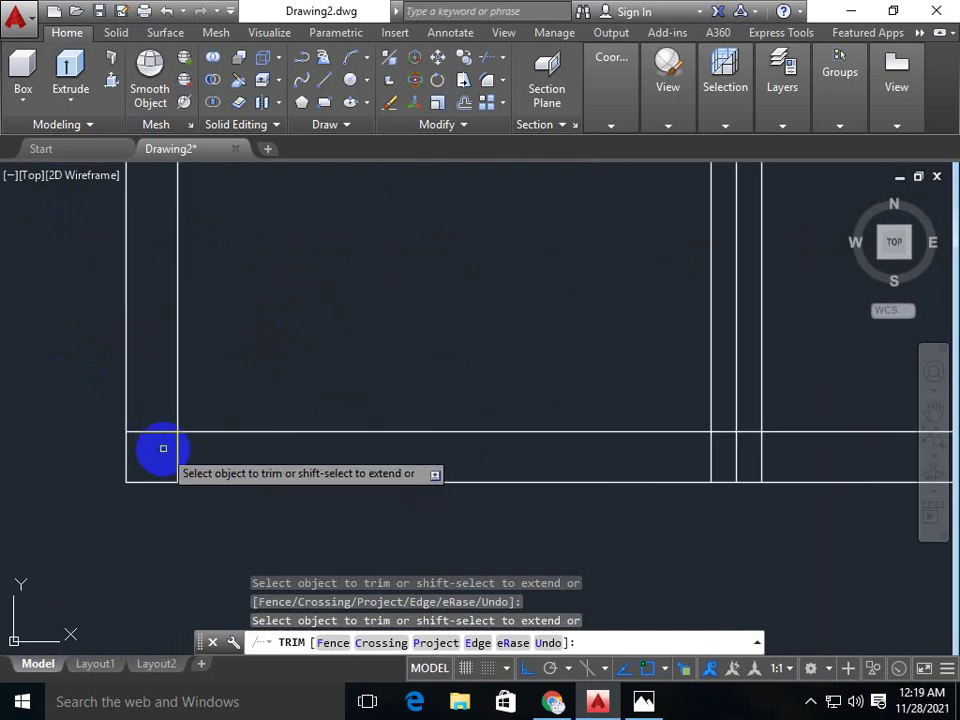
scroll(230, 405, down, 3)
scroll(280, 416, up, 3)
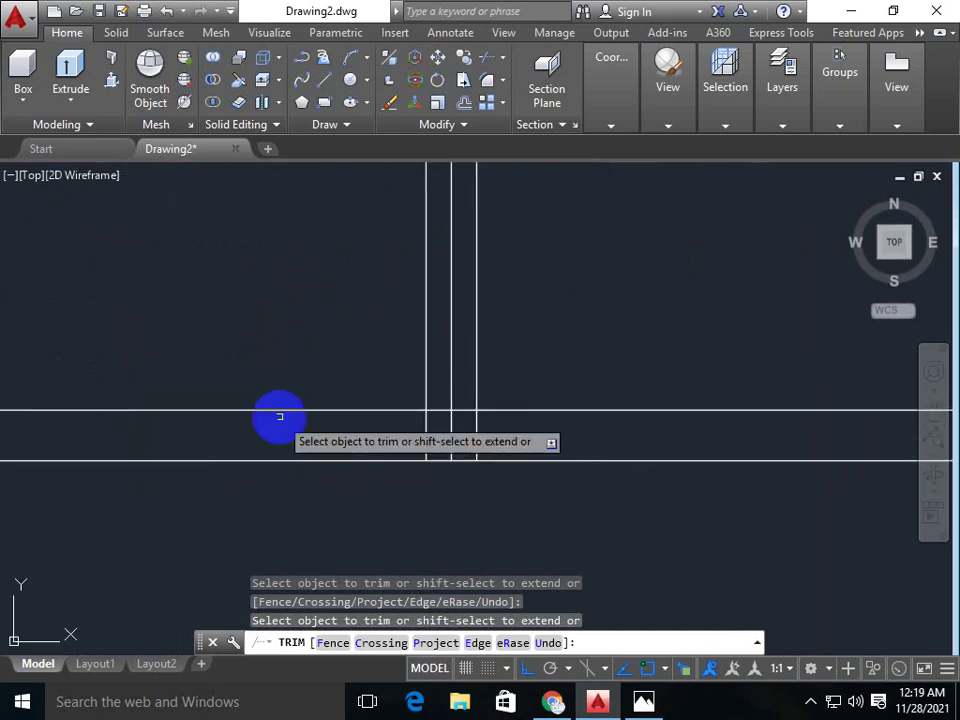
click(429, 429)
click(450, 428)
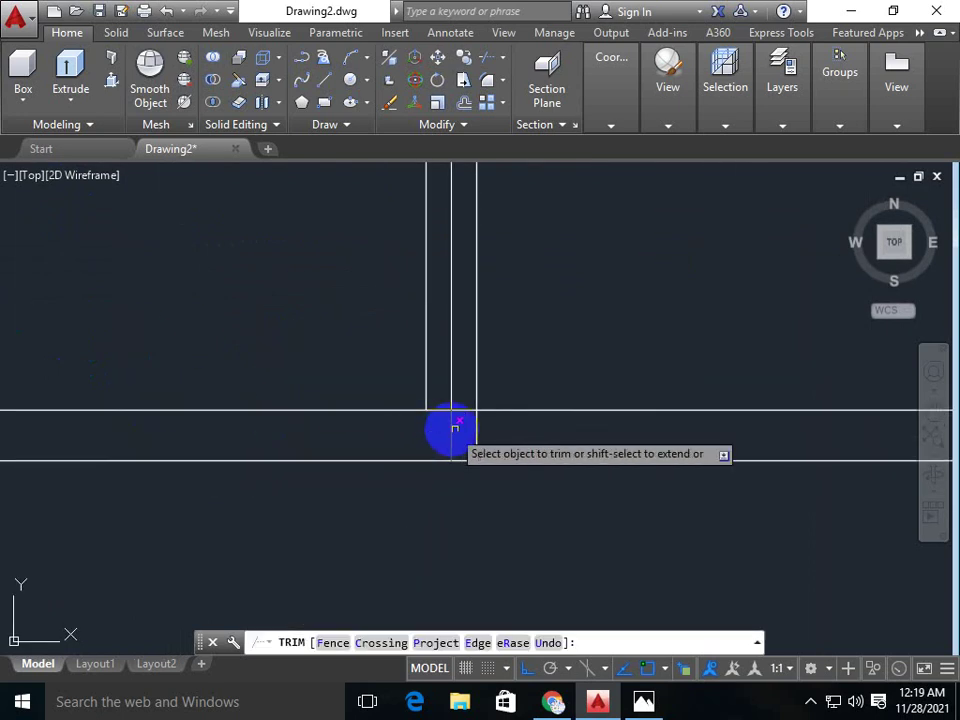
click(455, 435)
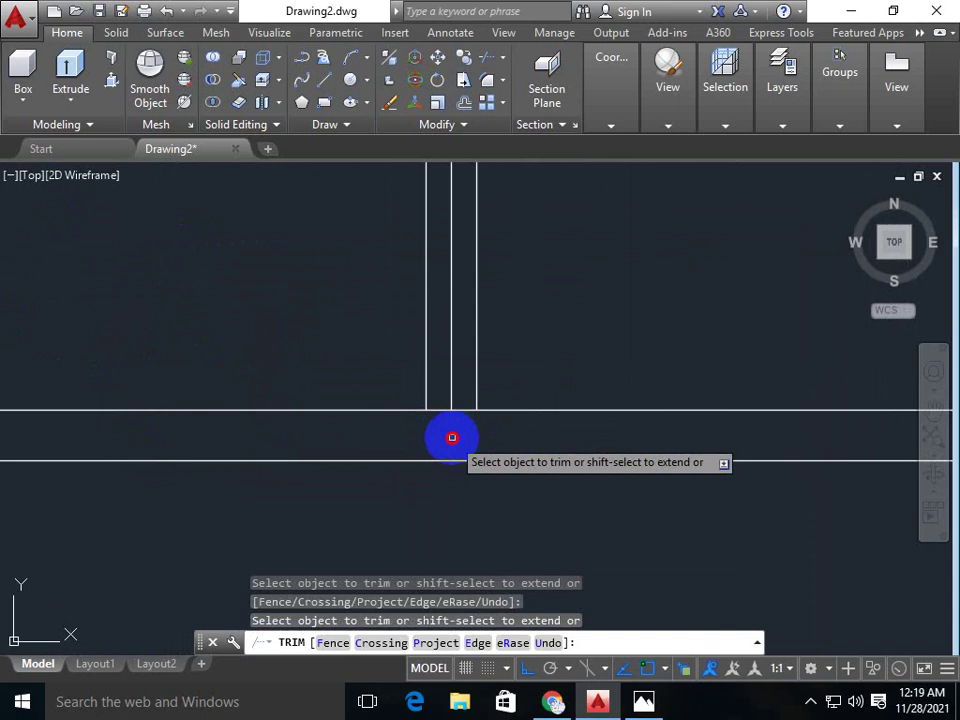
scroll(451, 437, down, 3)
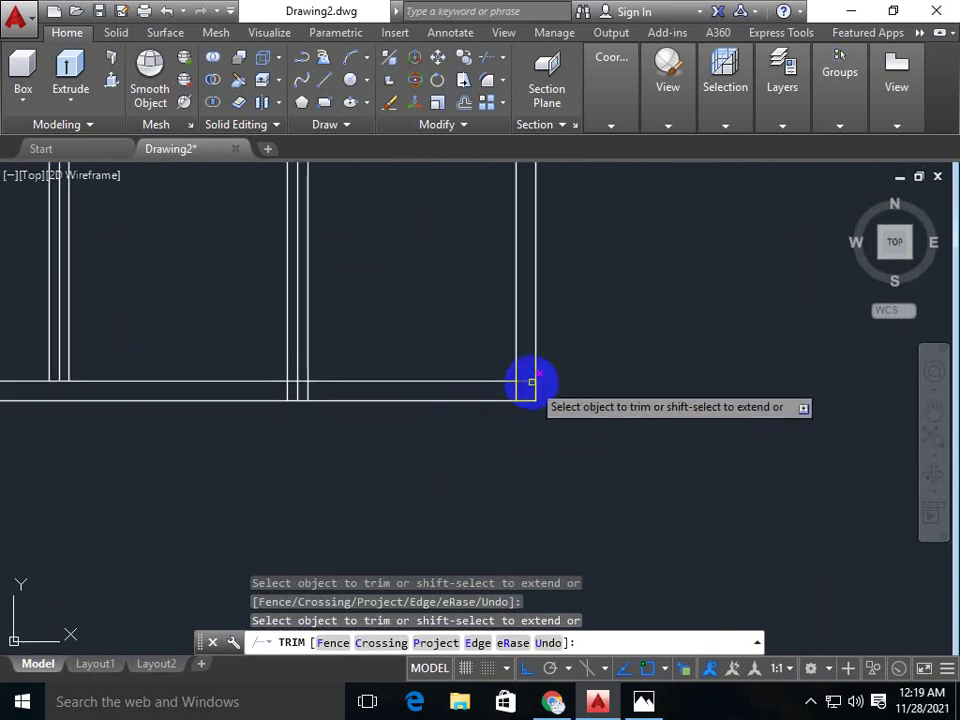
scroll(307, 388, up, 2)
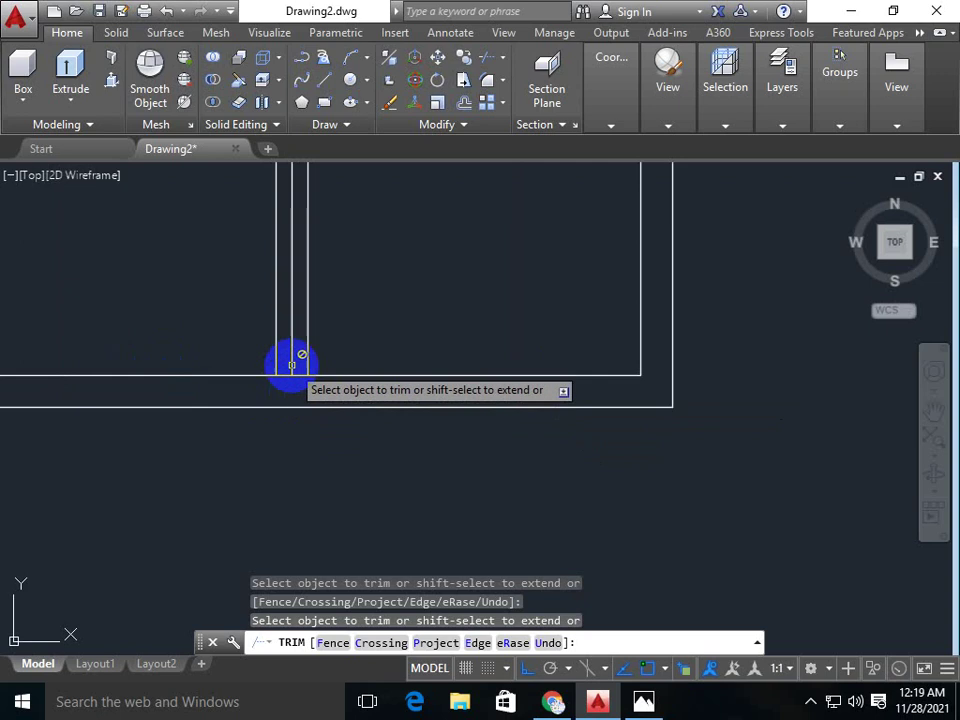
- Select the extra vertical mullion line and pan toward the frame's right side
key(Escape)
click(293, 343)
middle_drag(293, 343, 478, 396)
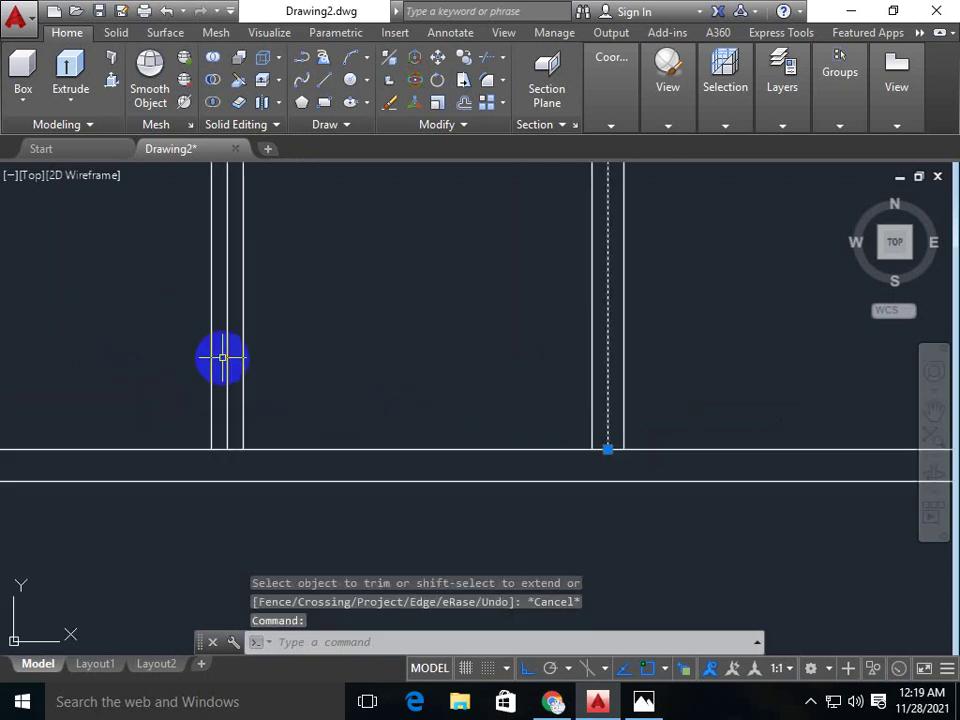
mouse_move(227, 355)
middle_down()
mouse_move(360, 360)
mouse_move(161, 371)
middle_up()
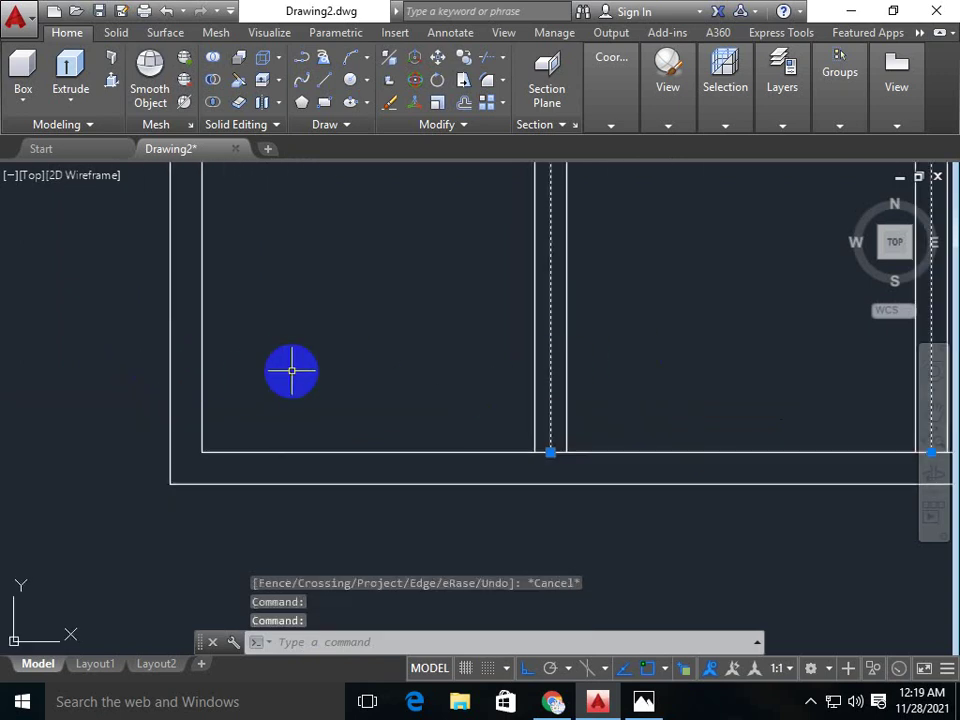
- Trim the top segment between the first mullion pair, using all lines as edges
scroll(288, 369, down, 3)
mouse_move(306, 343)
middle_down()
mouse_move(364, 392)
mouse_move(249, 366)
middle_up()
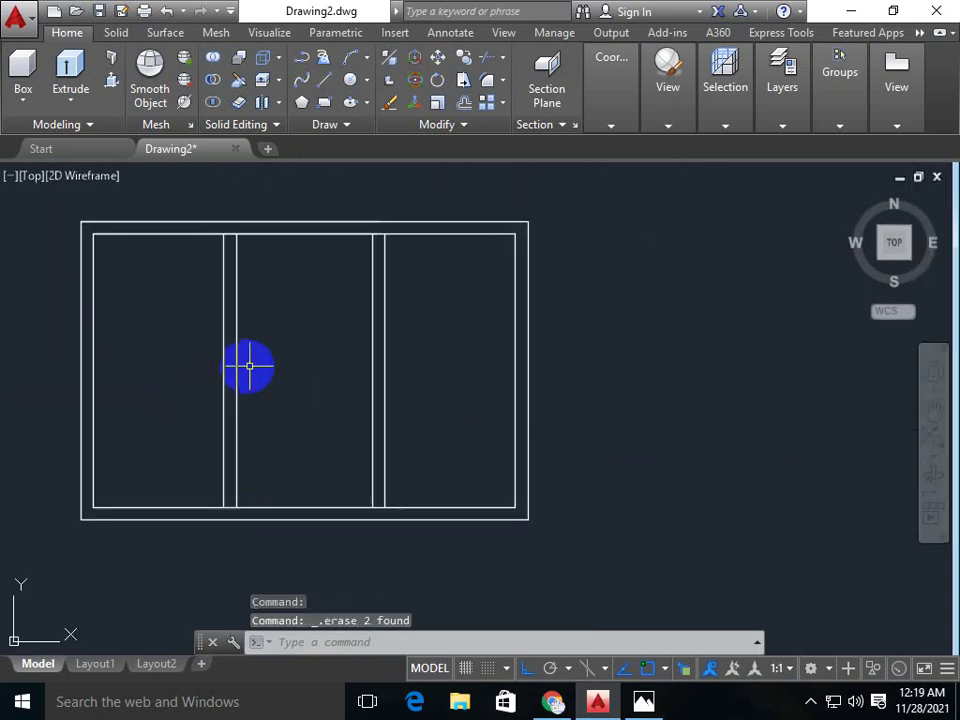
text(tr)
key(Return)
key(Return)
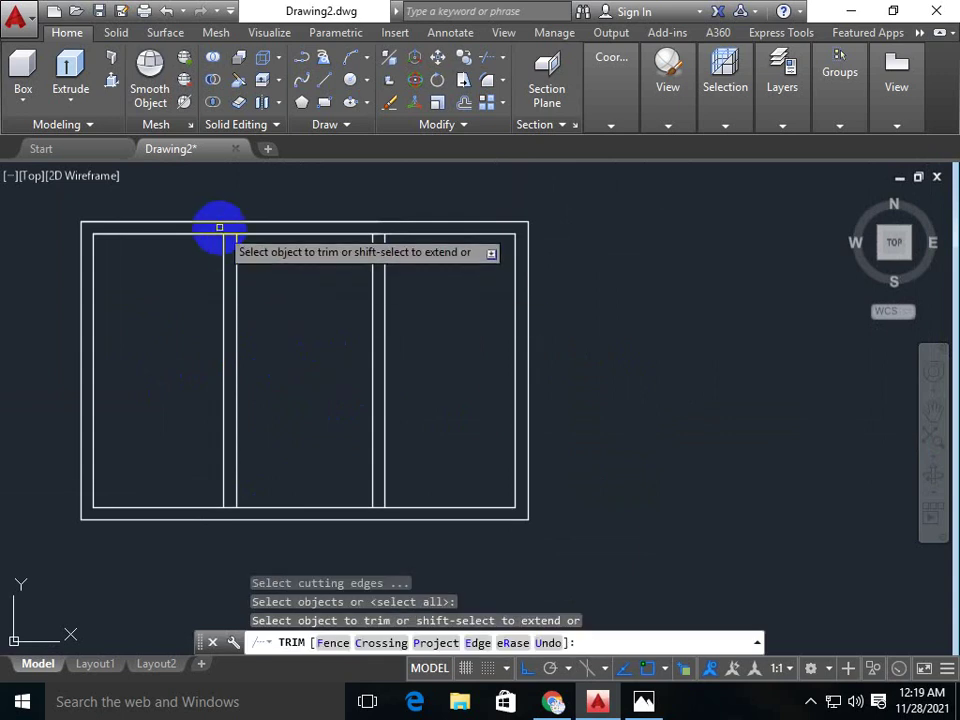
scroll(228, 238, up, 4)
click(247, 244)
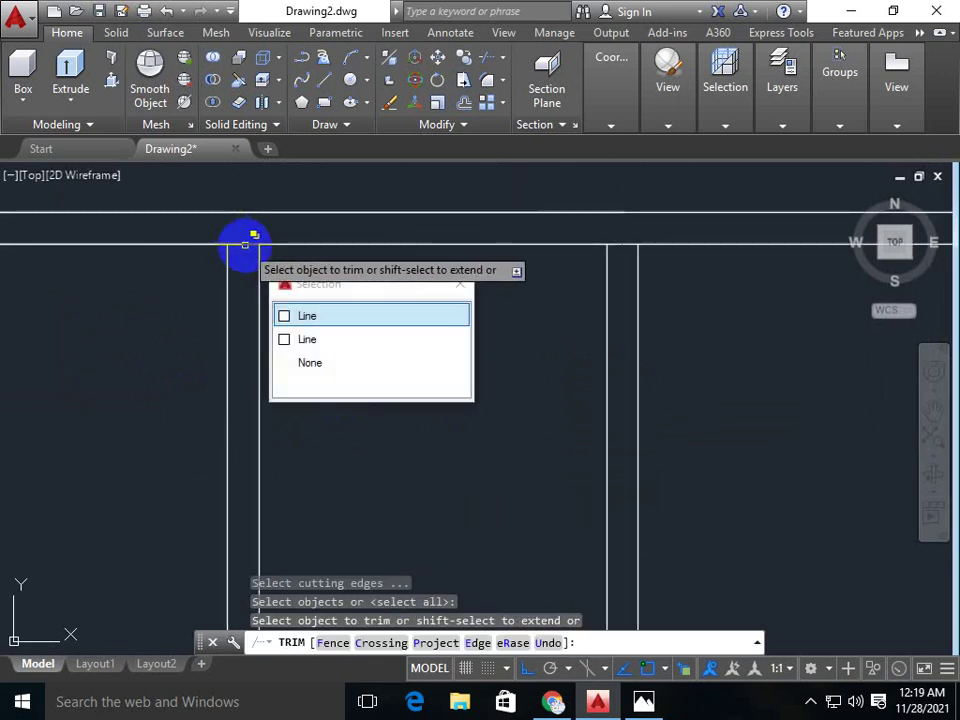
key(Escape)
key(Escape)
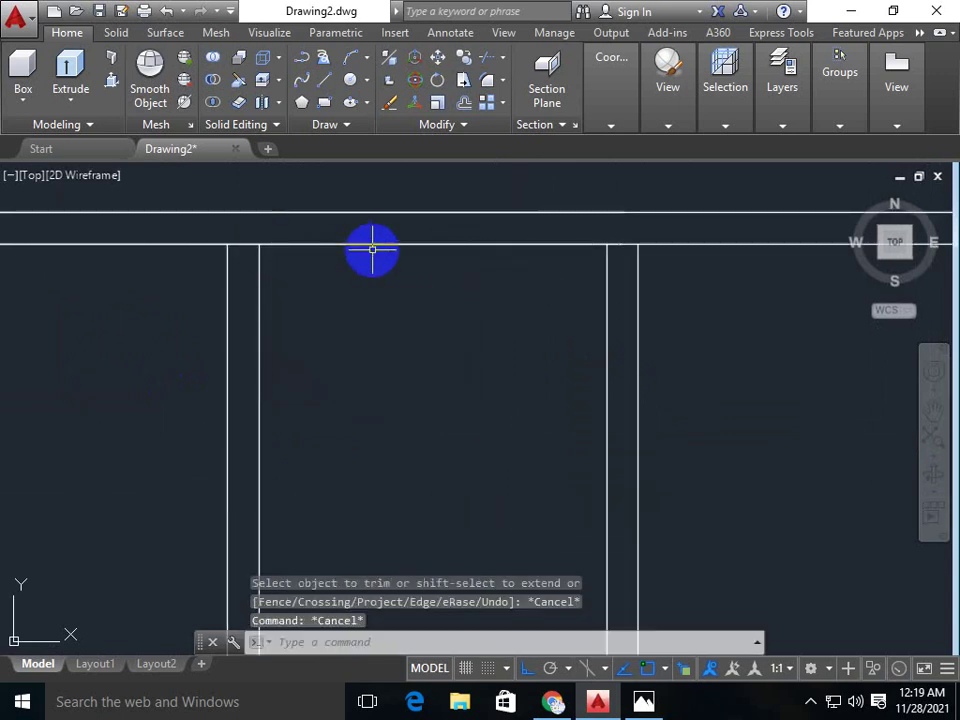
text(tr)
key(Return)
key(Return)
click(249, 243)
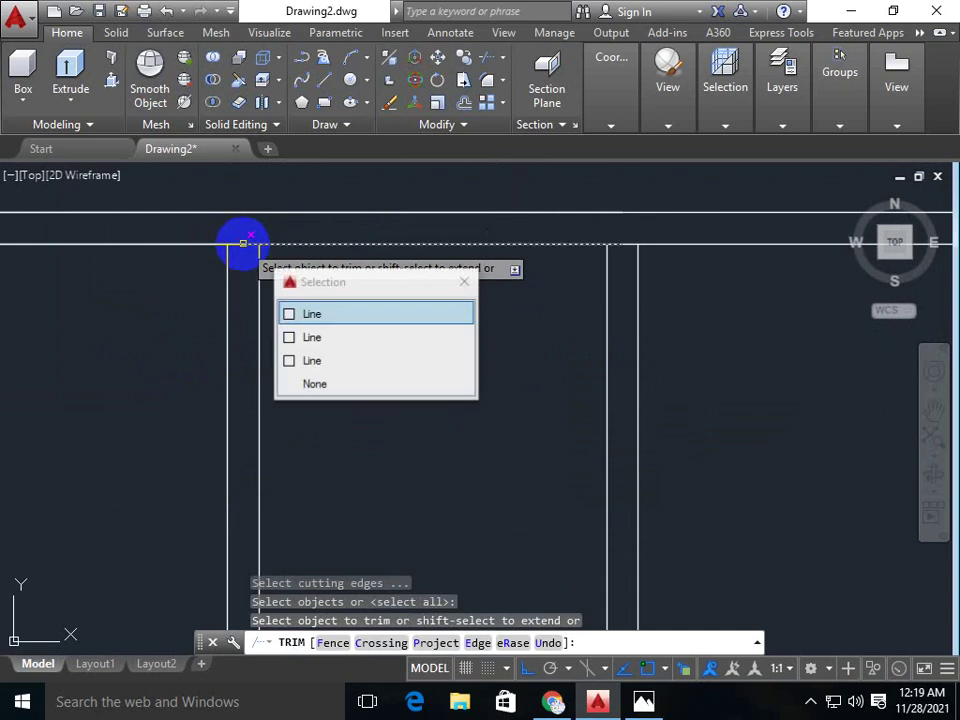
click(625, 243)
- Trim the top line between the other mullion pair, leaving three clean inner bays
middle_drag(656, 279, 510, 310)
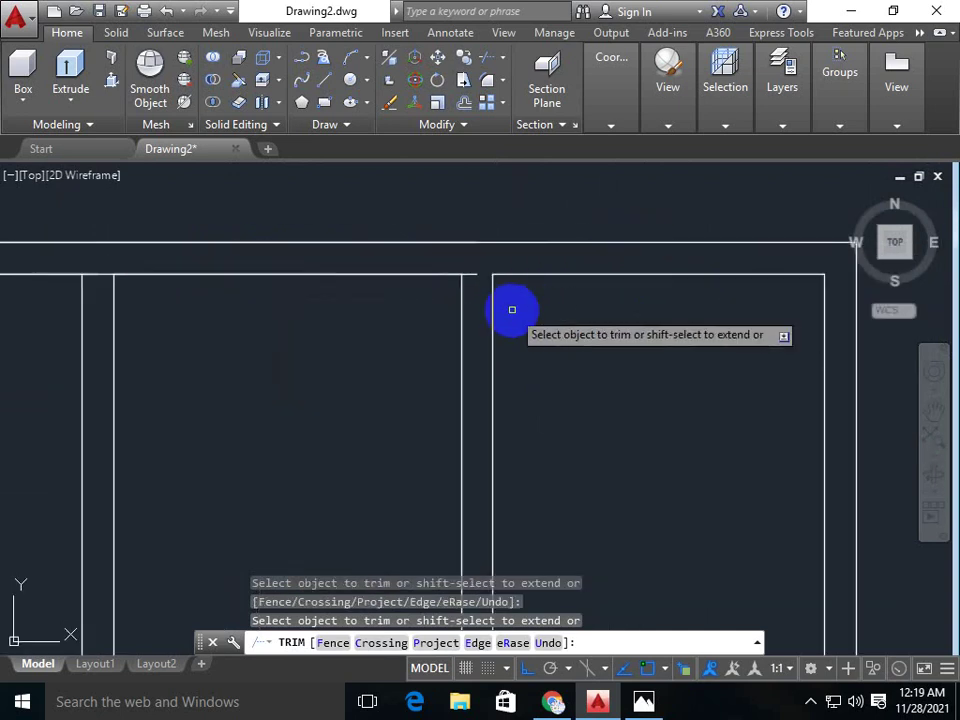
click(473, 273)
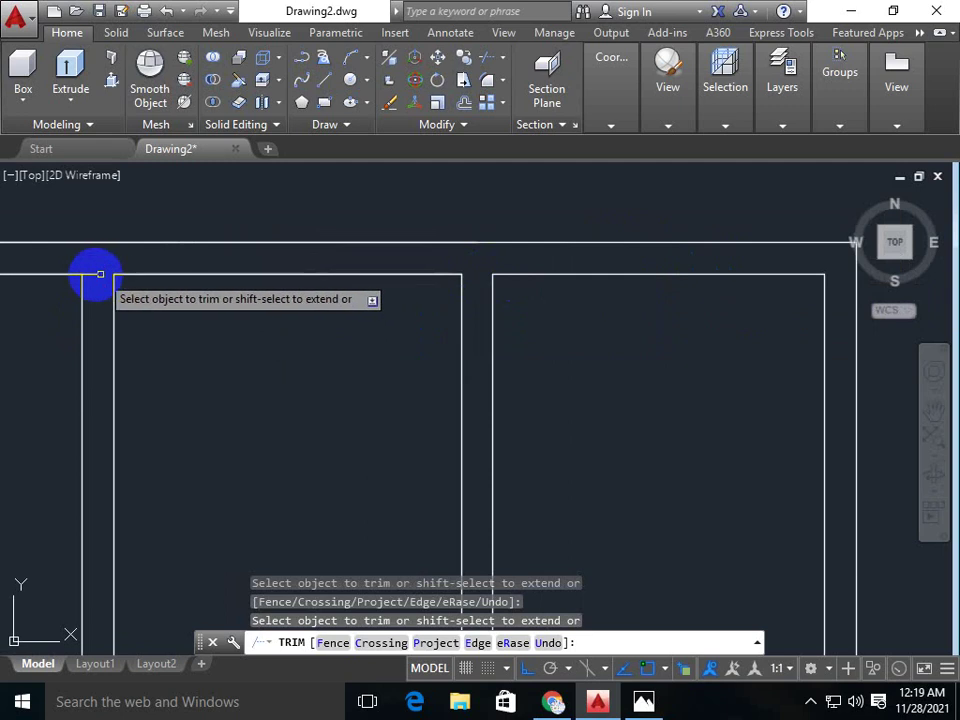
scroll(756, 326, down, 2)
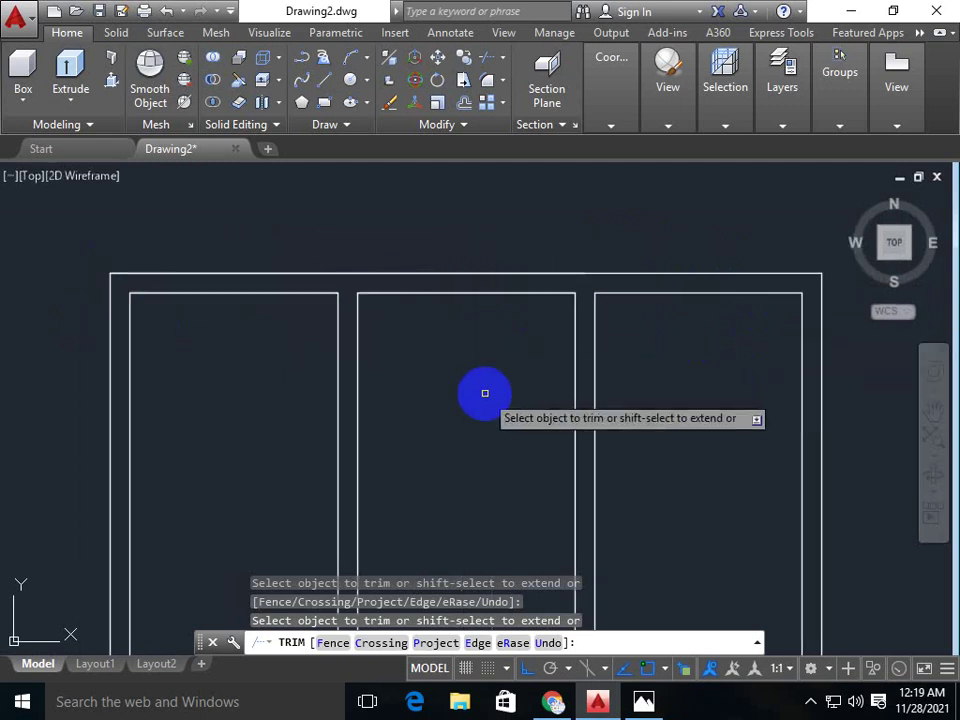
mouse_move(464, 530)
middle_down()
mouse_move(369, 391)
mouse_move(334, 272)
middle_up()
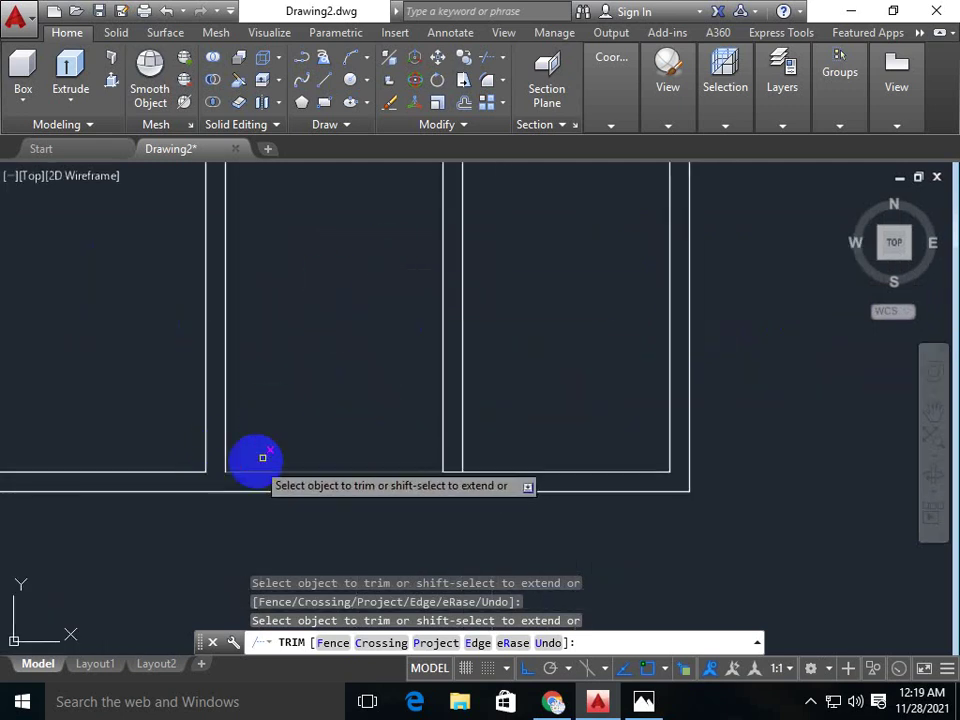
middle_drag(259, 454, 191, 398)
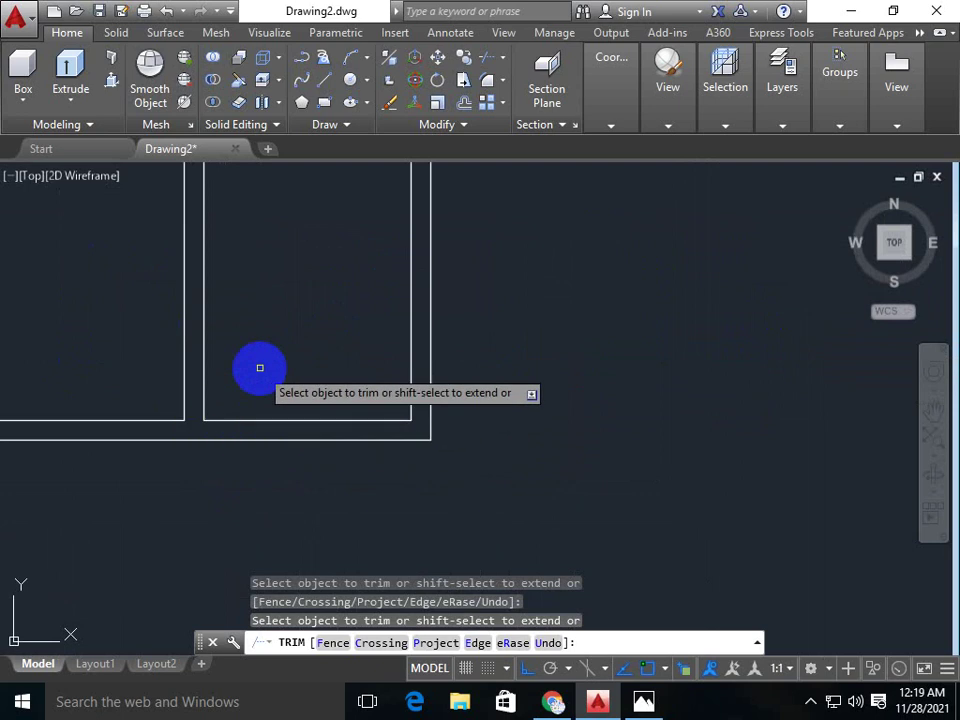
scroll(270, 380, down, 3)
key(Escape)
text(da)
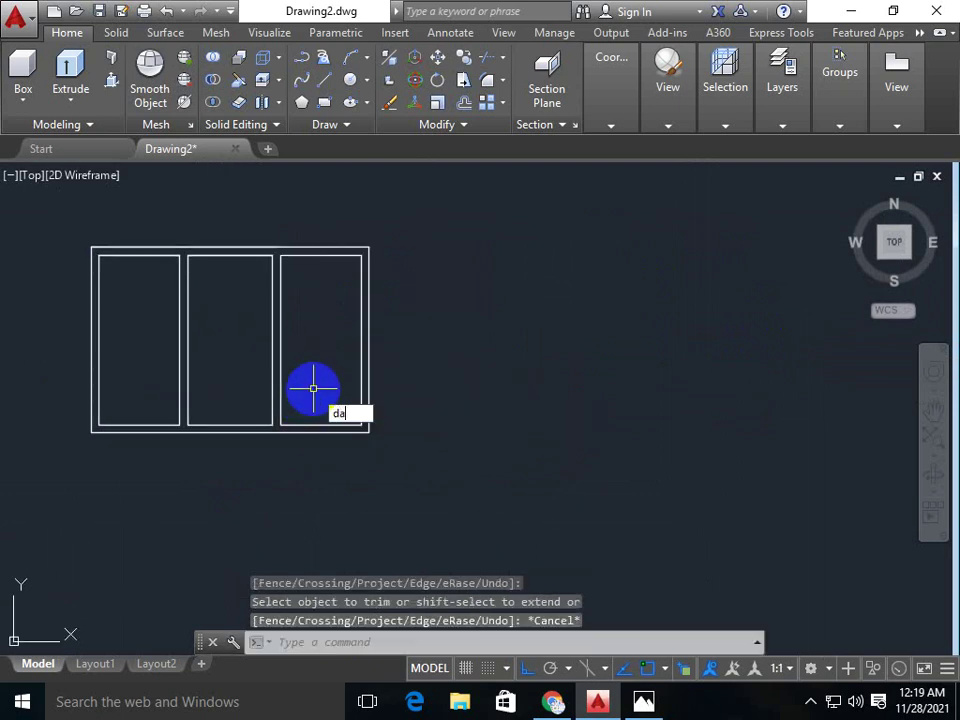
- Add a 6' aligned dimension above the three-bay window's top edge
text(l)
key(Return)
scroll(82, 242, up, 2)
click(83, 243)
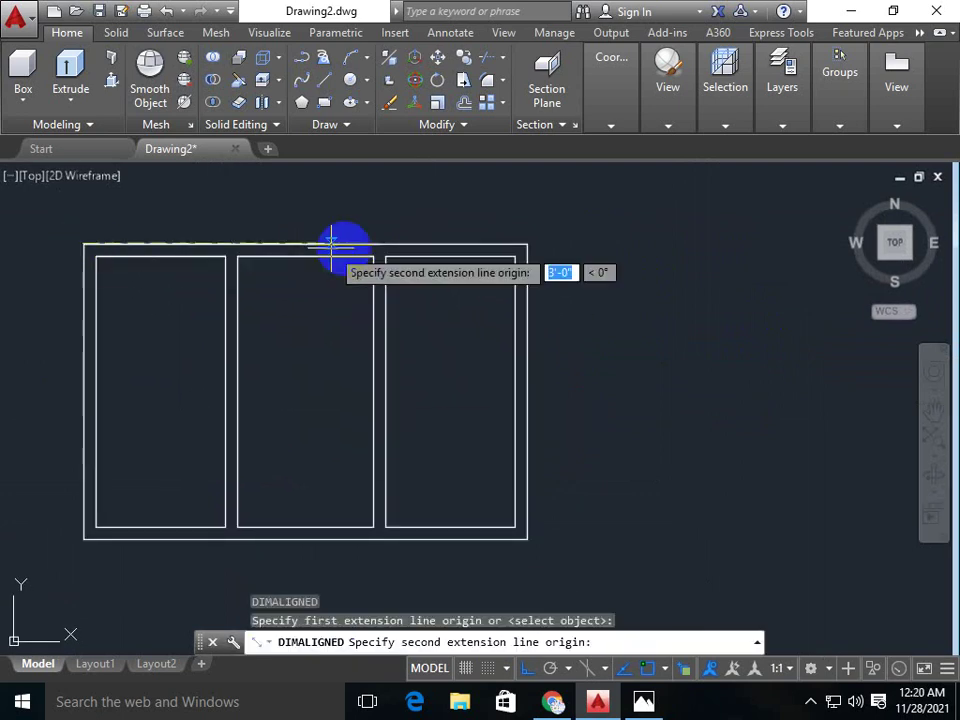
click(527, 244)
middle_drag(519, 199, 540, 309)
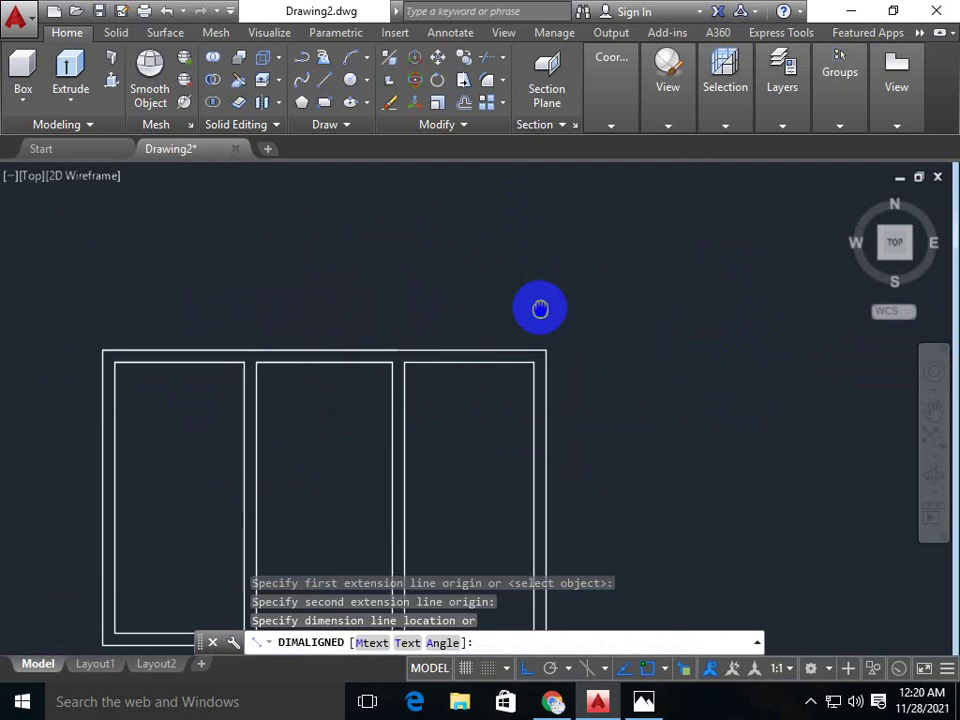
click(536, 306)
- Zoom out and window-select all five dimensioned windows
scroll(439, 326, down, 5)
scroll(471, 321, down, 1)
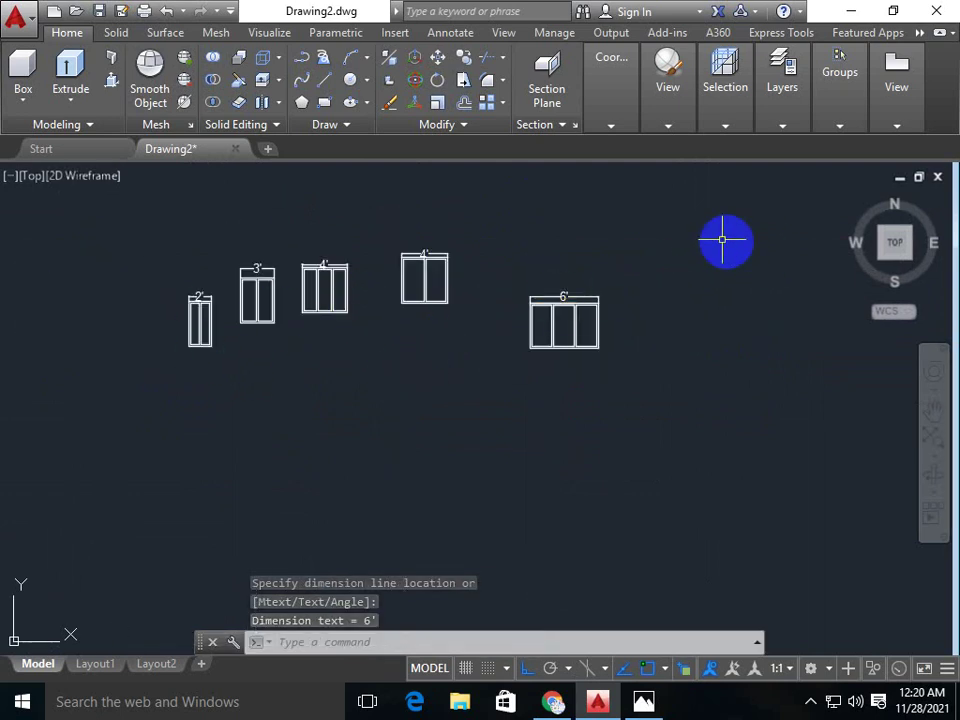
drag(198, 231, 343, 214)
mouse_move(708, 240)
mouse_down()
mouse_move(293, 204)
mouse_move(309, 437)
mouse_move(774, 300)
mouse_up()
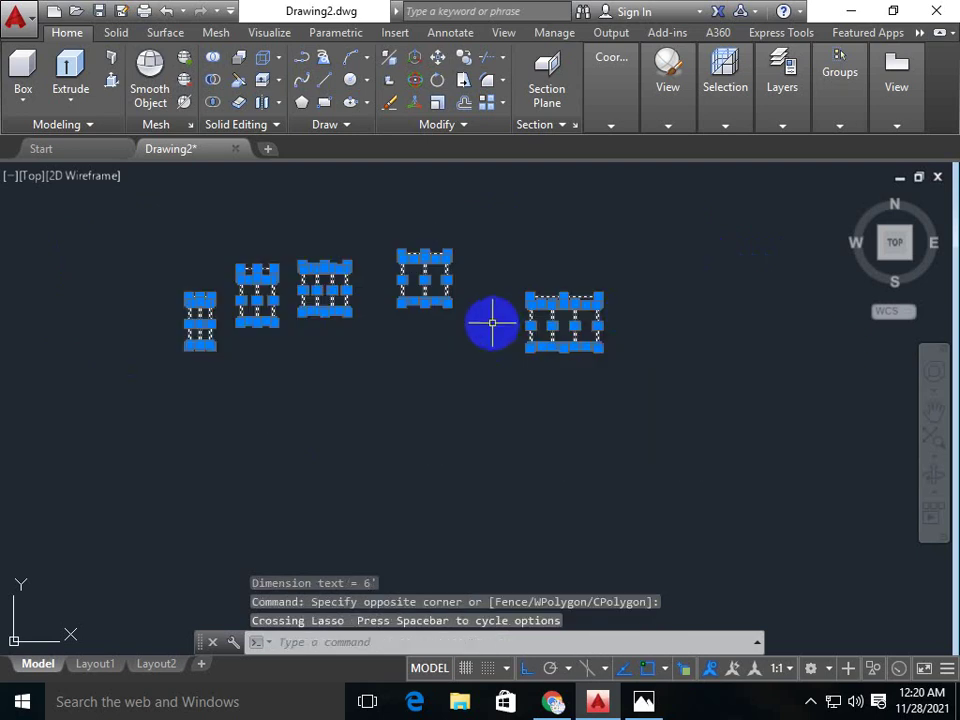
text(co)
- Copy all five windows from a base point beside the 6' window to open space on the right
key(Return)
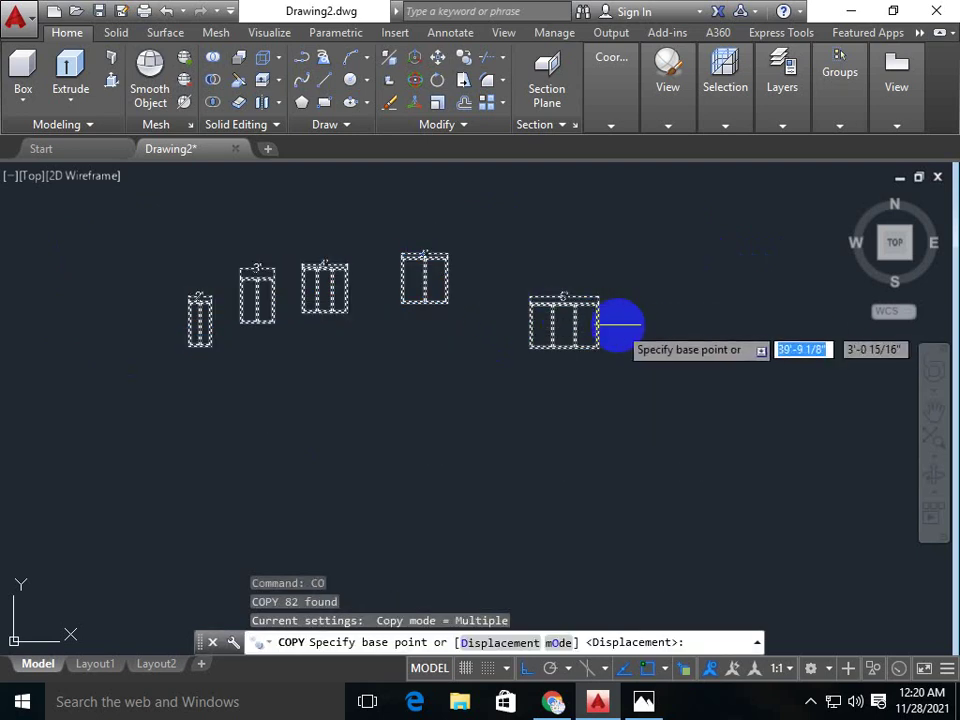
click(597, 326)
scroll(780, 321, down, 2)
middle_drag(775, 321, 396, 343)
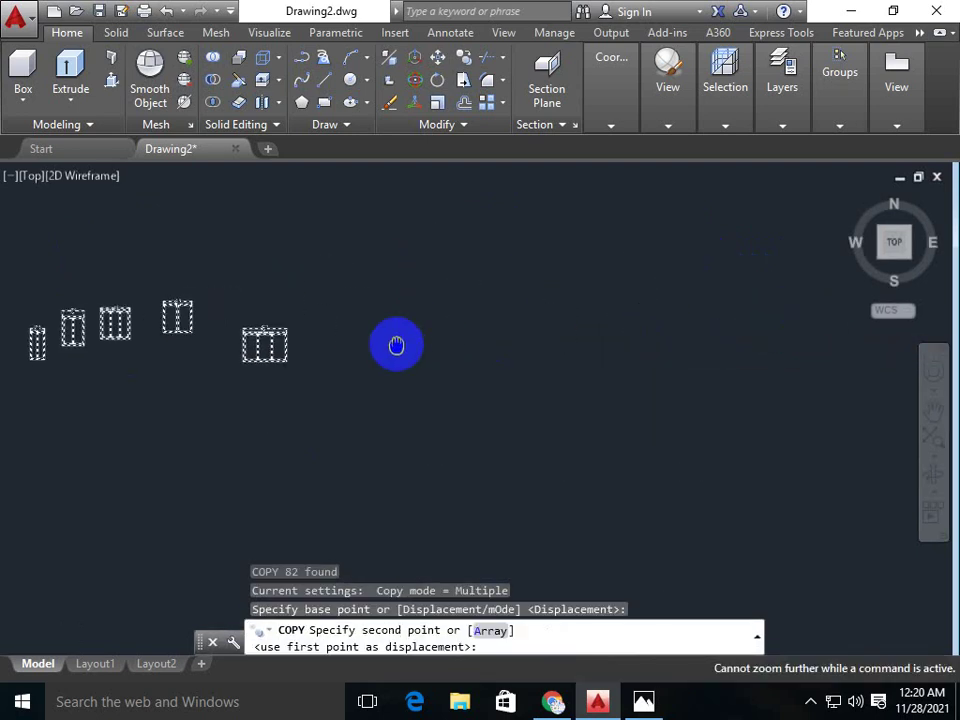
middle_drag(754, 332, 648, 336)
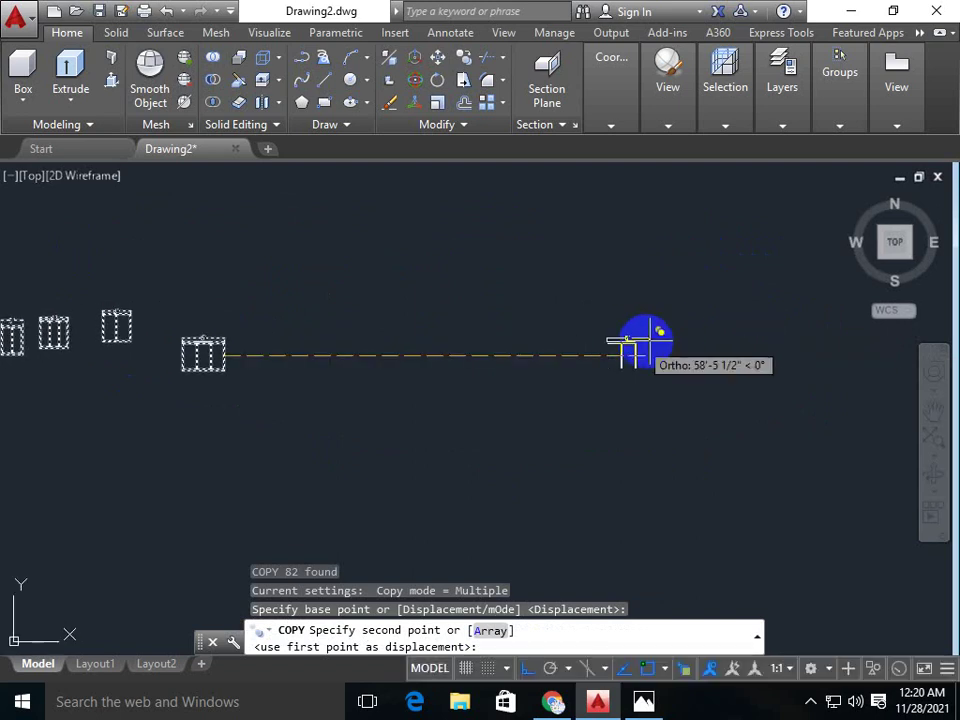
click(778, 342)
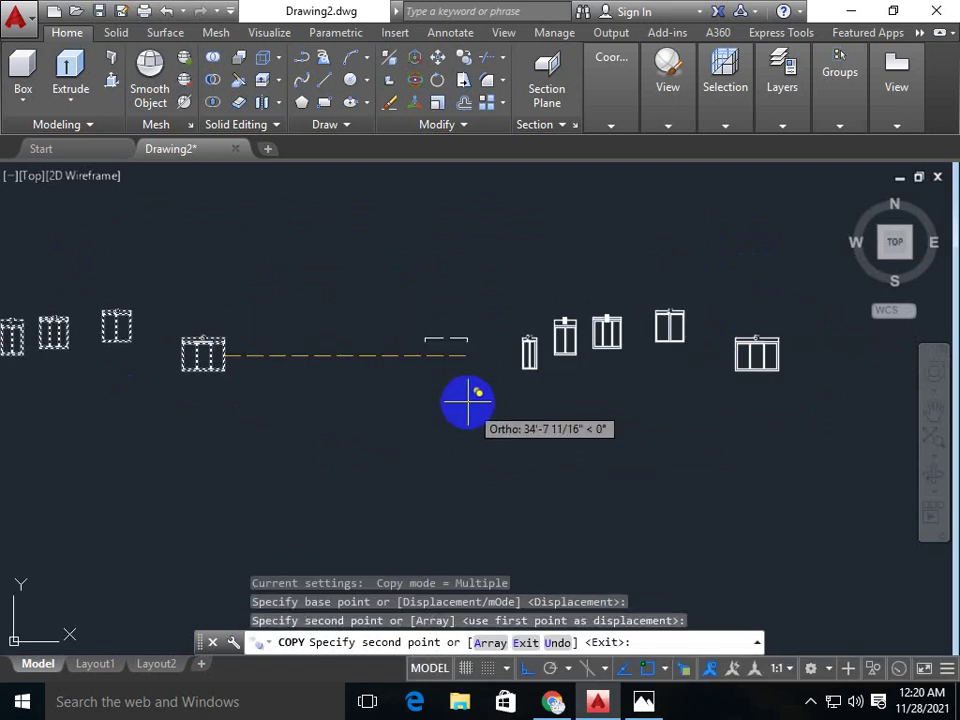
key(Escape)
mouse_move(407, 396)
middle_down()
mouse_move(649, 251)
mouse_move(521, 366)
mouse_move(575, 327)
mouse_move(489, 331)
middle_up()
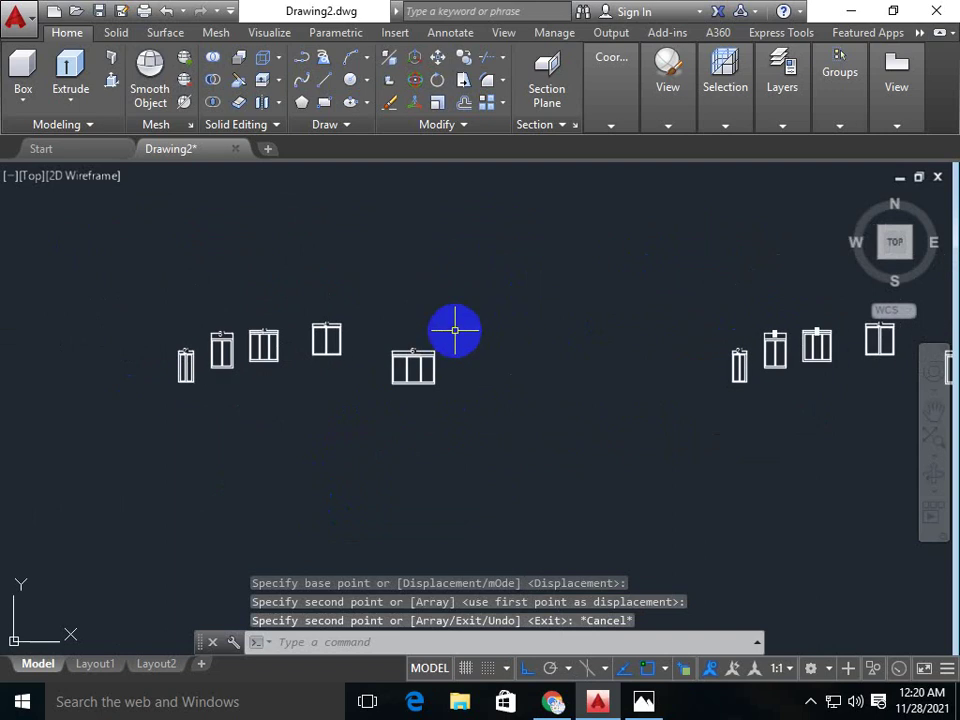
scroll(364, 330, up, 5)
scroll(210, 275, up, 1)
- Select the 6', 4', 3' and 2' dimensions of one set and delete them
click(207, 303)
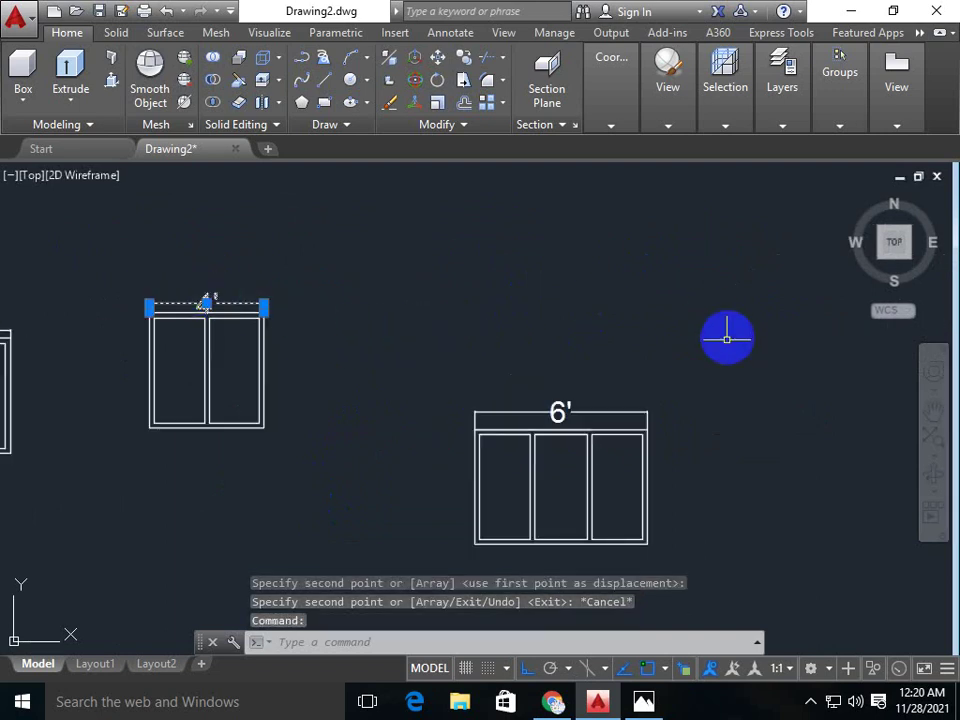
click(615, 410)
middle_drag(499, 374, 876, 359)
click(619, 365)
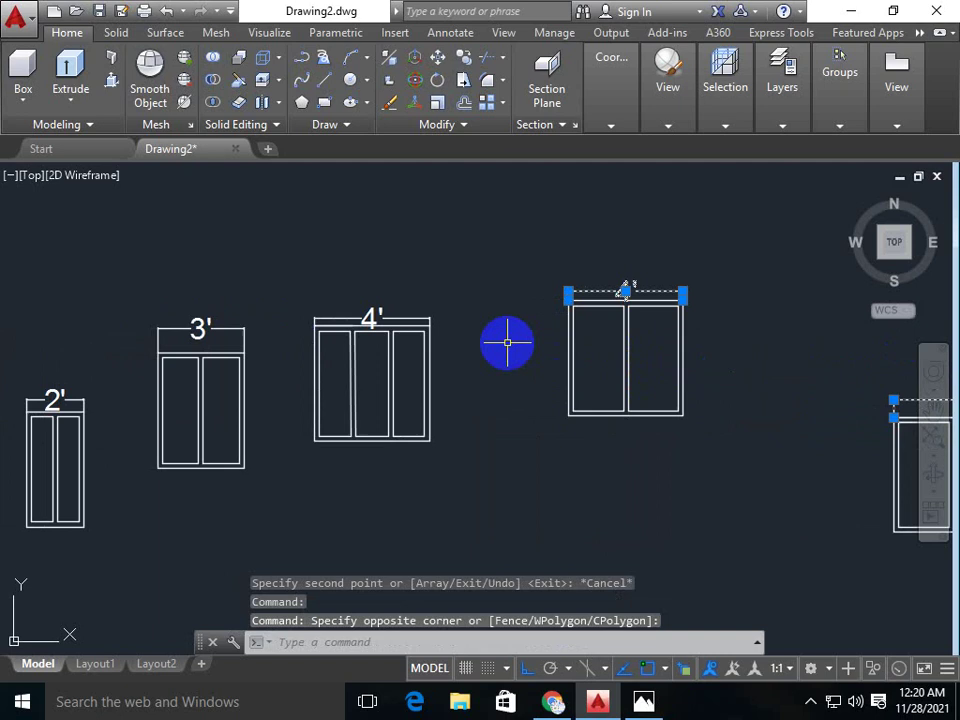
click(415, 318)
middle_drag(469, 264, 647, 261)
scroll(340, 326, up, 2)
click(371, 316)
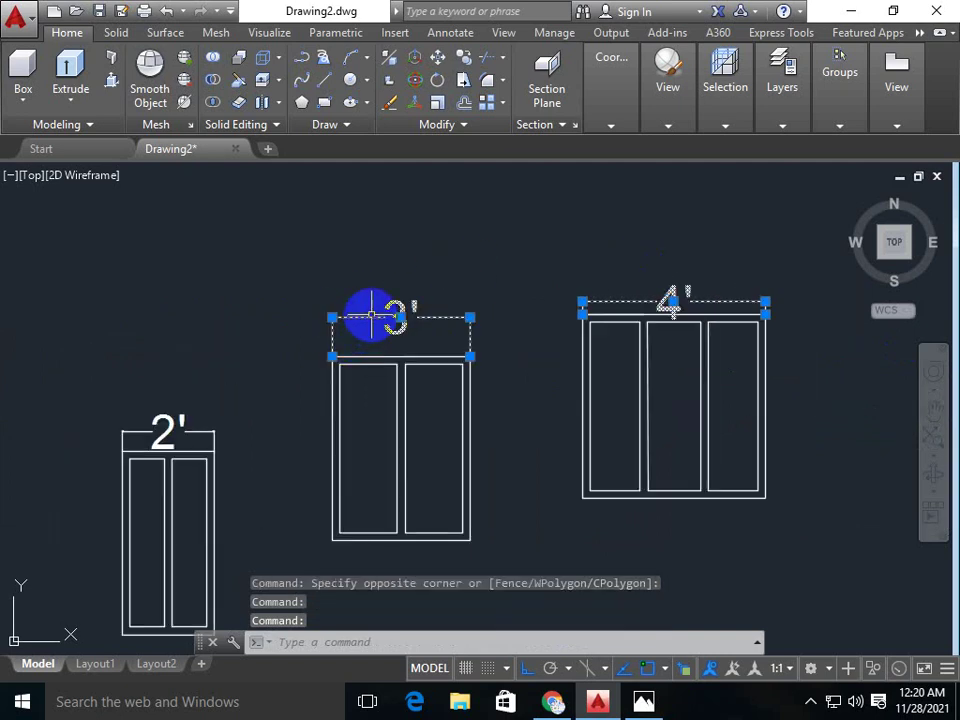
click(189, 426)
key(Delete)
- Pan and zoom across the drawing to review the remaining window set
scroll(311, 336, down, 2)
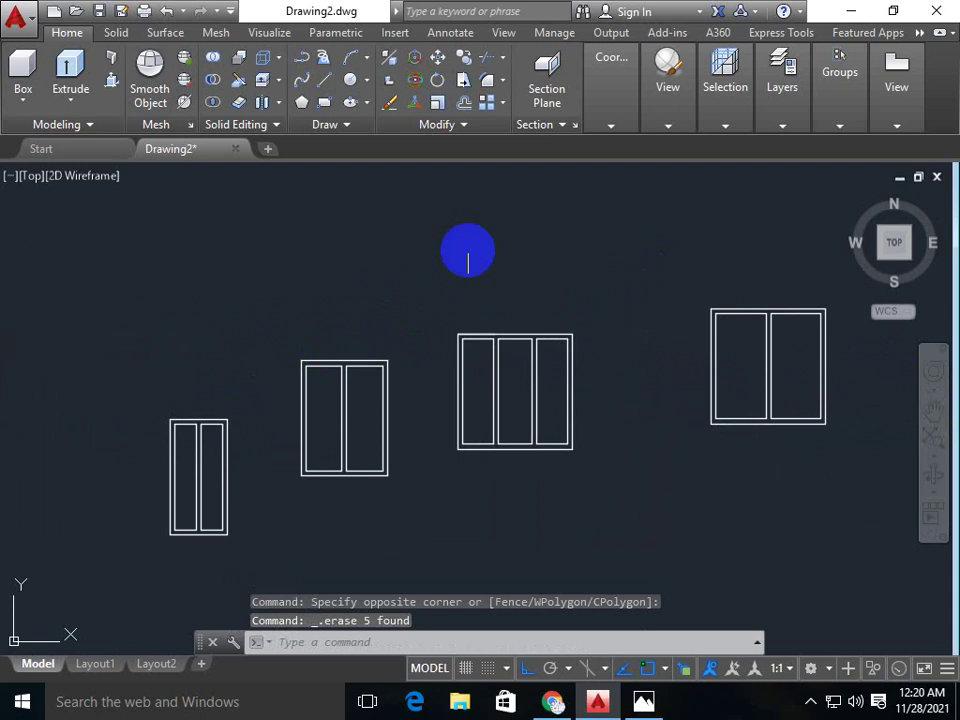
scroll(467, 250, down, 2)
middle_drag(467, 250, 302, 314)
mouse_move(607, 352)
middle_down()
mouse_move(471, 289)
mouse_move(411, 315)
mouse_move(647, 299)
middle_up()
scroll(510, 285, down, 3)
scroll(411, 315, up, 2)
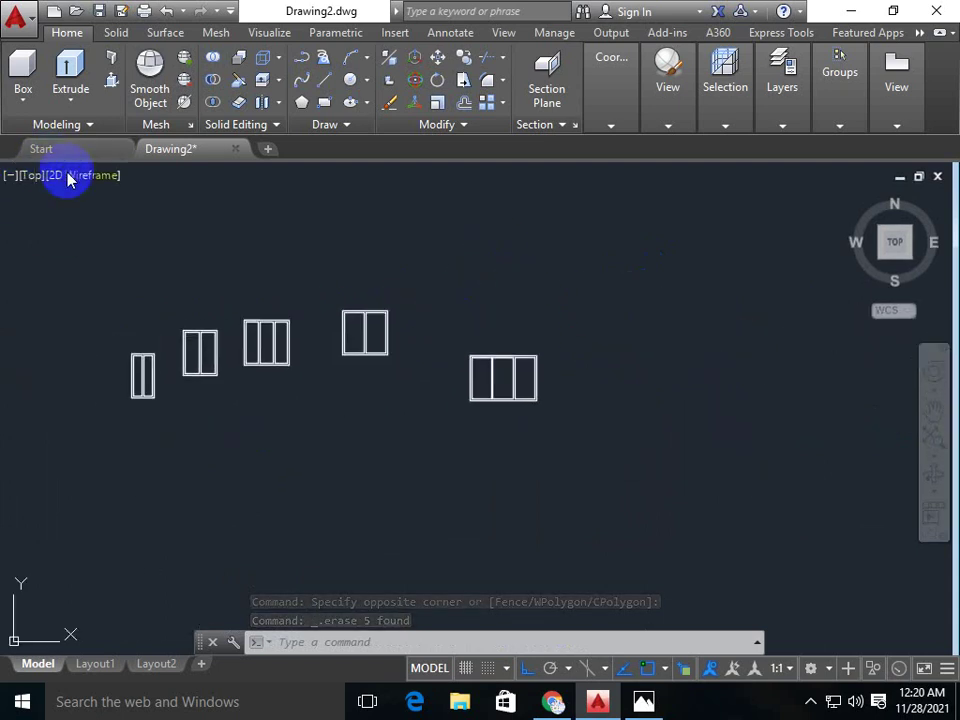
- Keep the 3D Modeling workspace and switch to the SW Isometric view
click(813, 664)
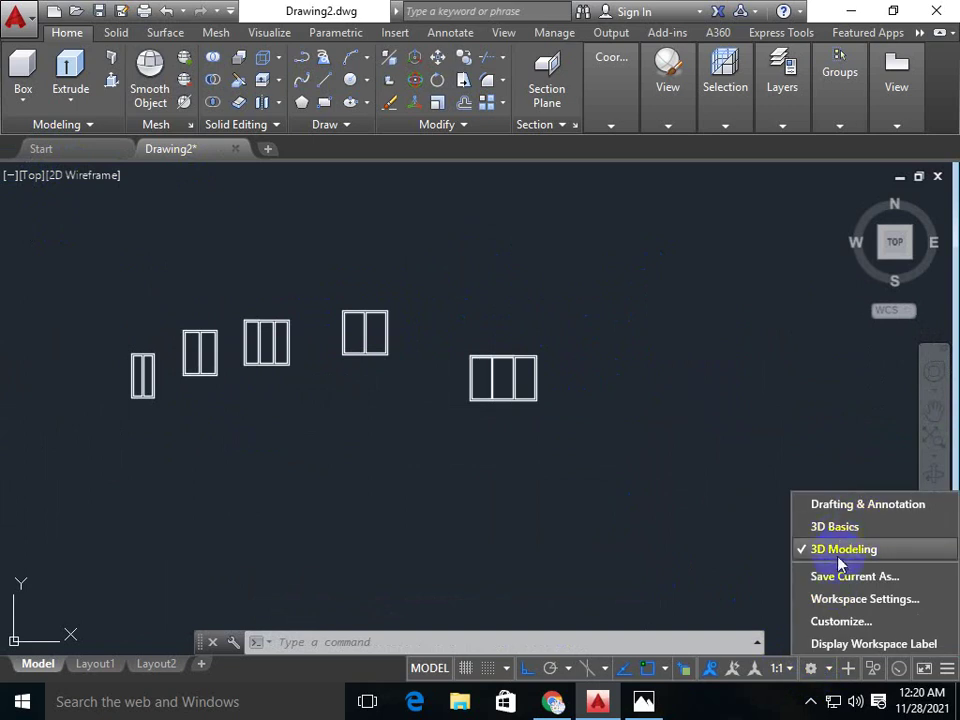
click(553, 470)
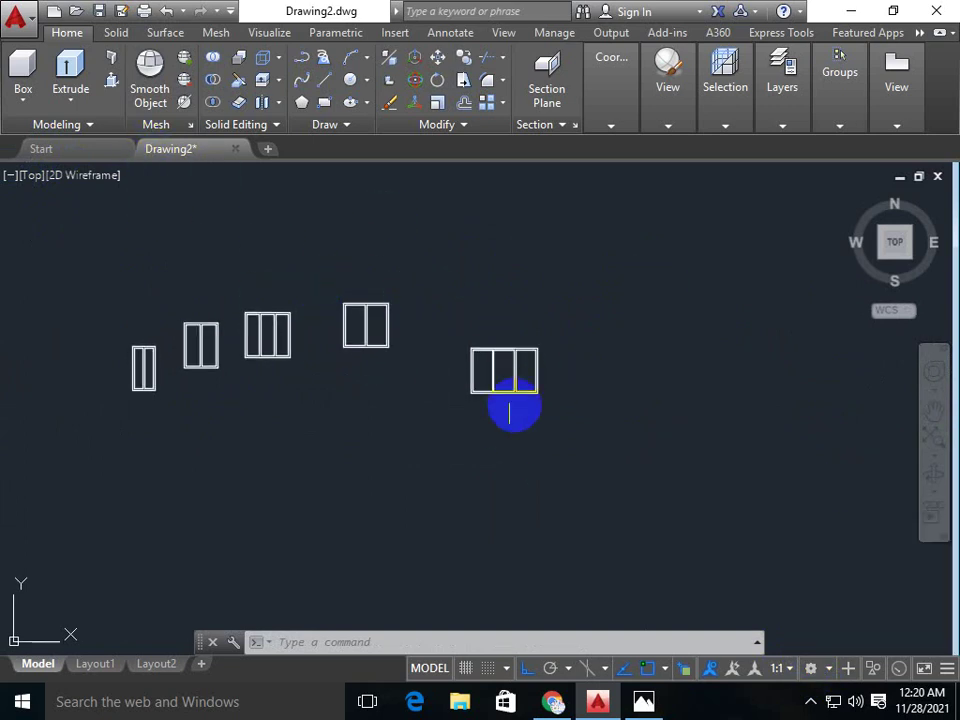
click(29, 178)
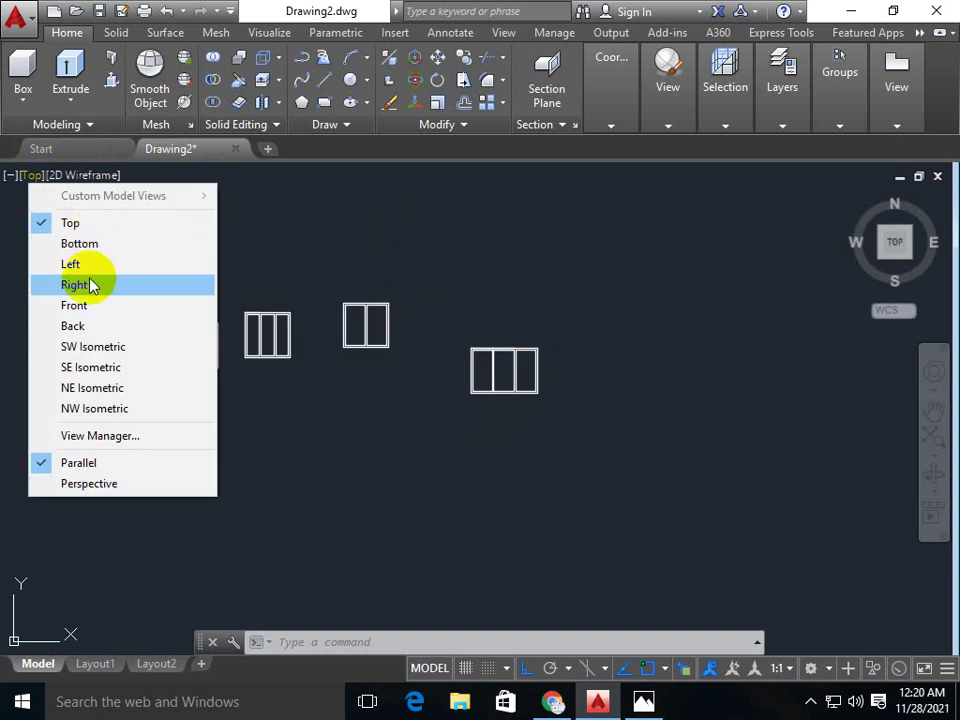
click(90, 346)
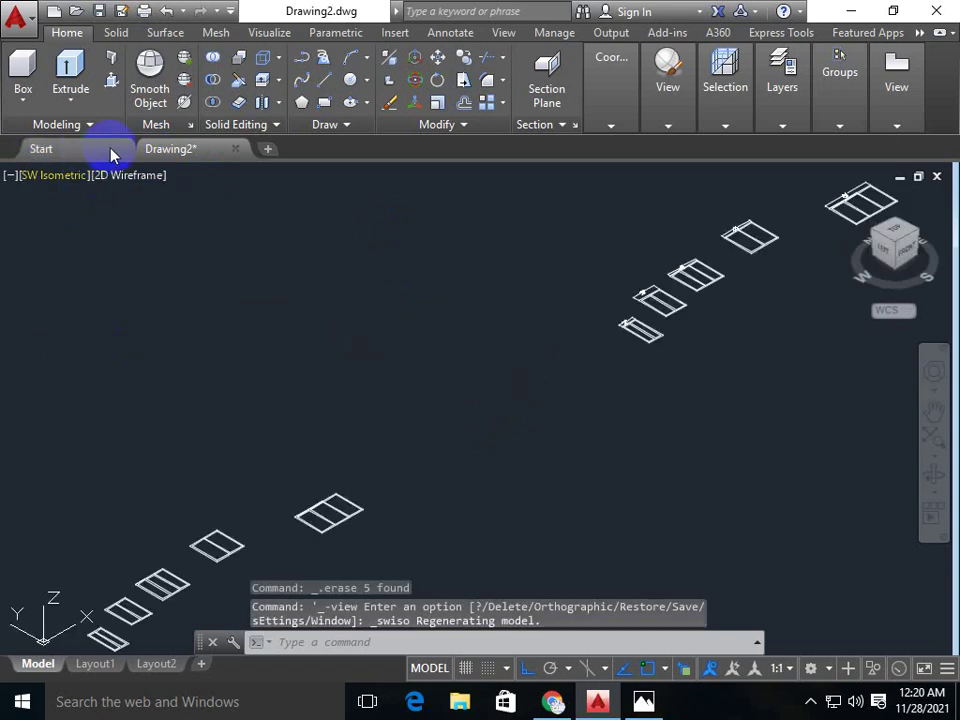
- Set the visual style to Shades of Gray and zoom in on the window outlines
click(133, 178)
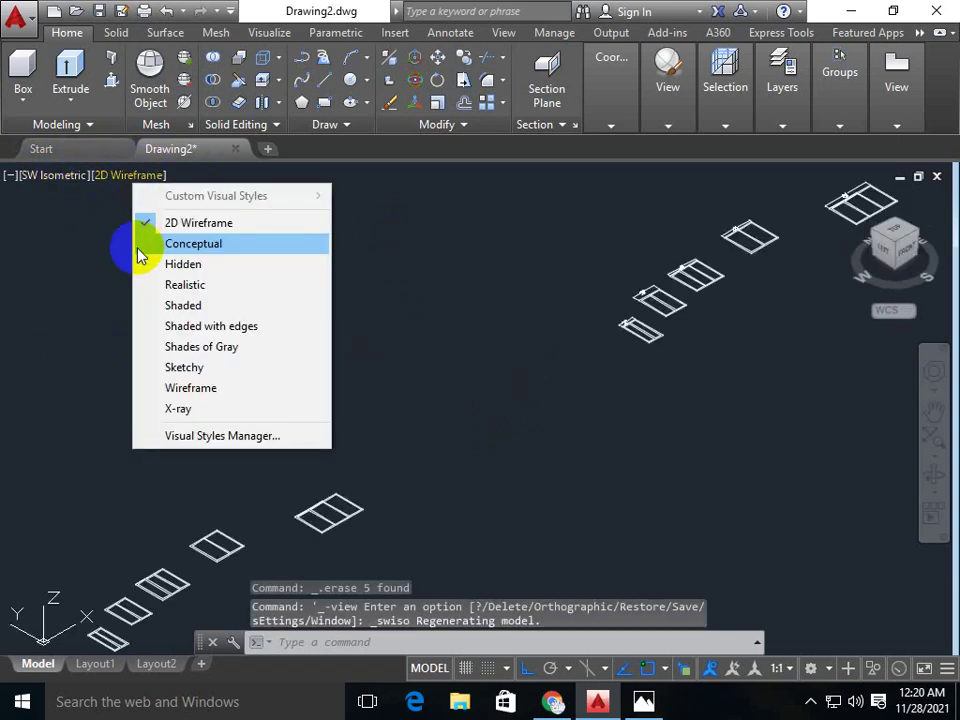
click(210, 350)
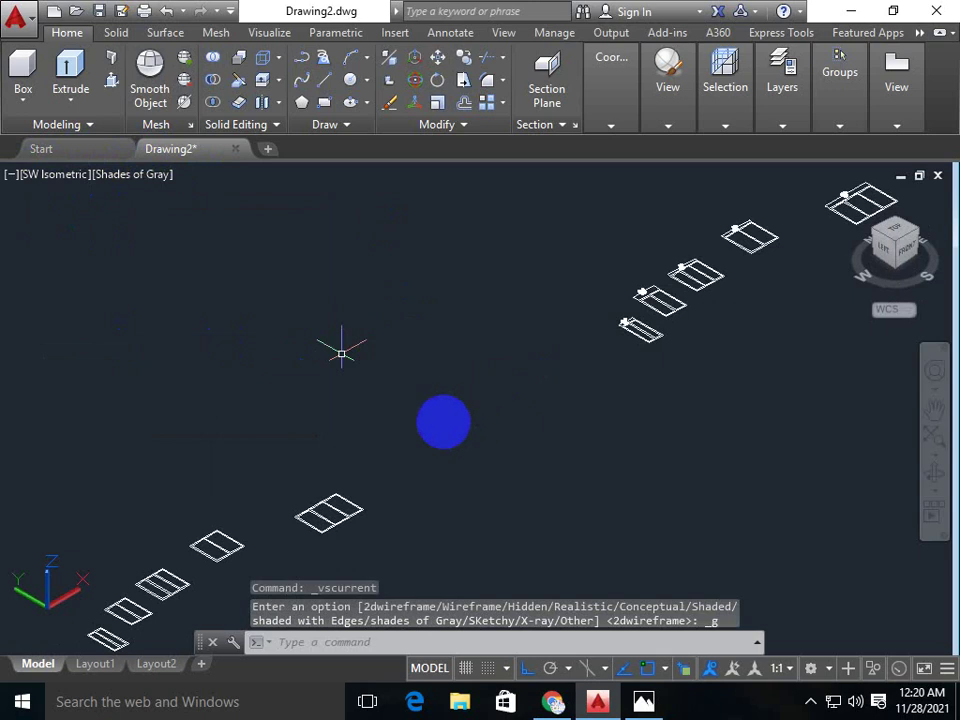
mouse_move(341, 353)
middle_down()
mouse_move(681, 310)
mouse_move(744, 210)
middle_up()
scroll(677, 339, up, 3)
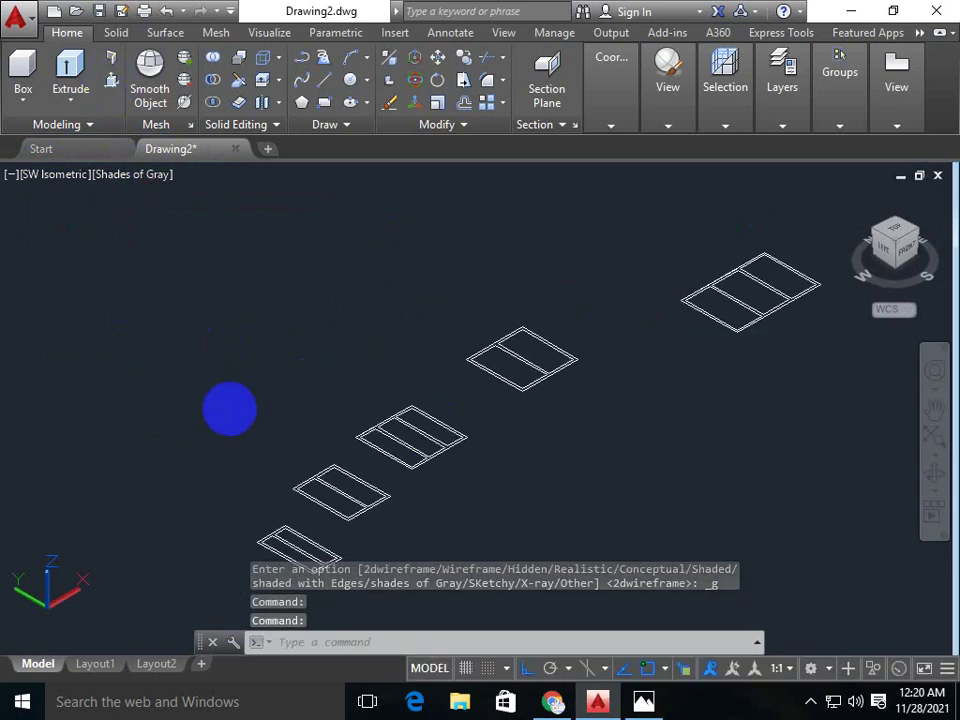
key(ctrl+shift+e)
- Zoom in and press-pull the first window's frame and inner pane into solids
scroll(275, 425, up, 2)
scroll(230, 360, up, 2)
scroll(200, 300, up, 2)
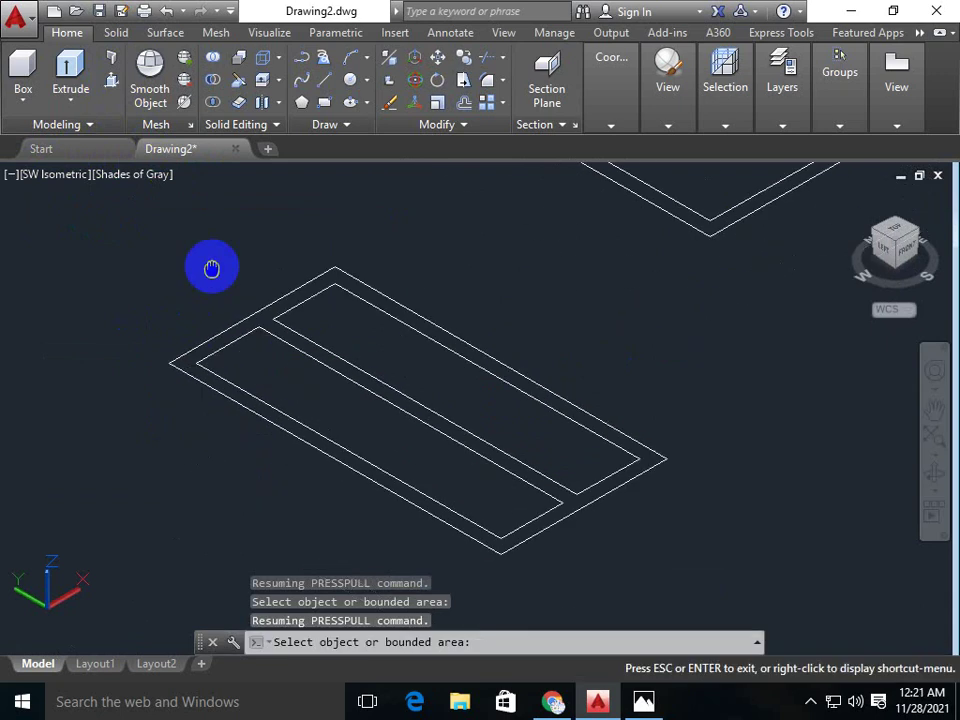
scroll(200, 295, up, 2)
middle_drag(189, 313, 214, 193)
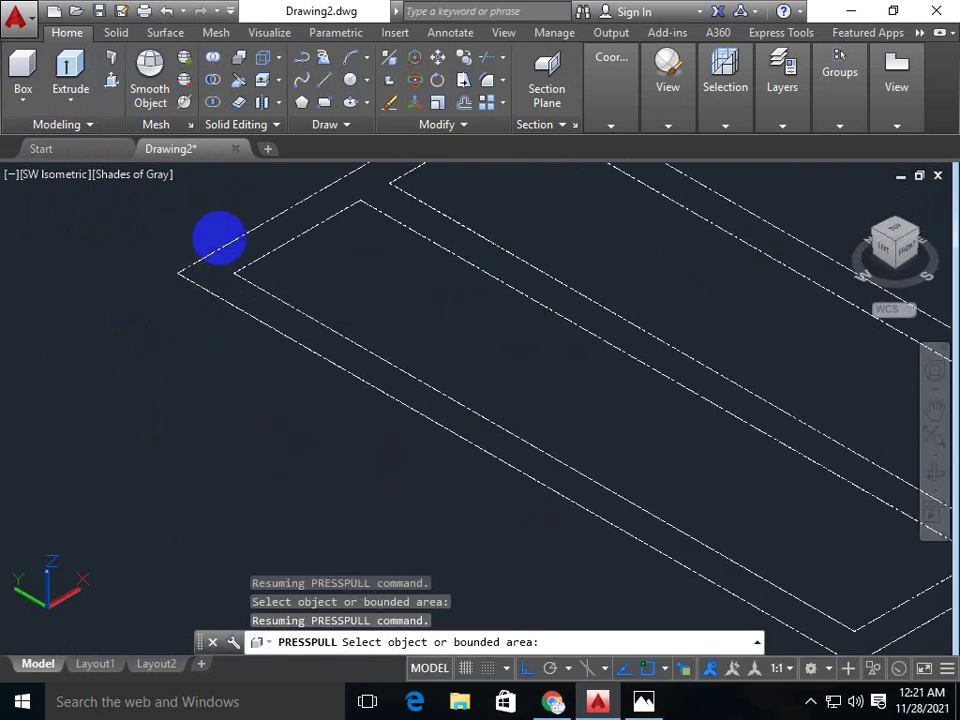
click(221, 256)
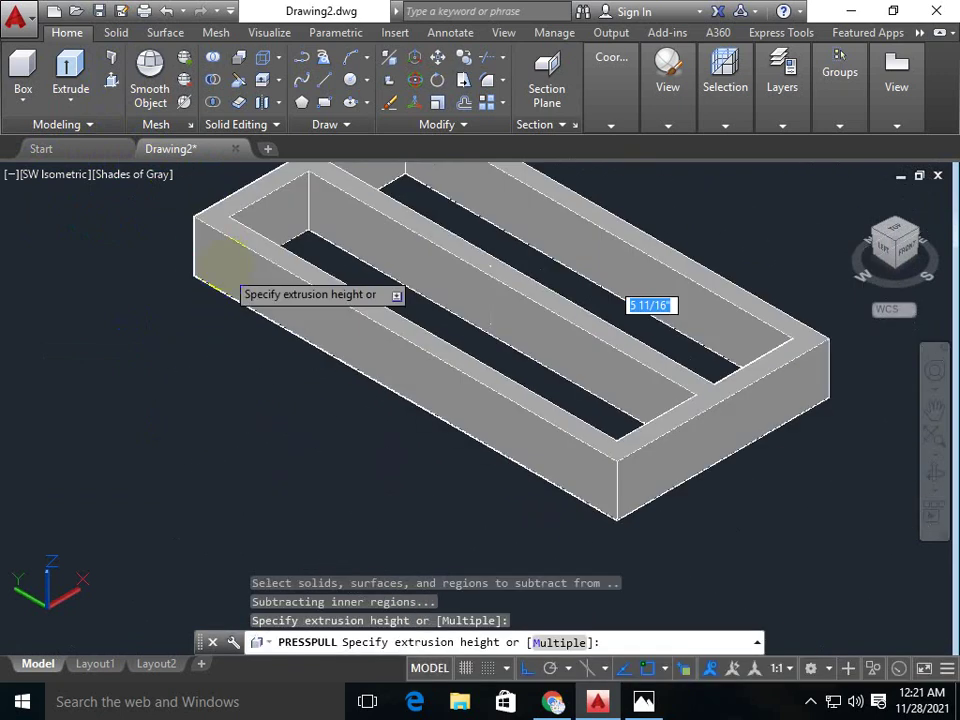
scroll(180, 350, down, 2)
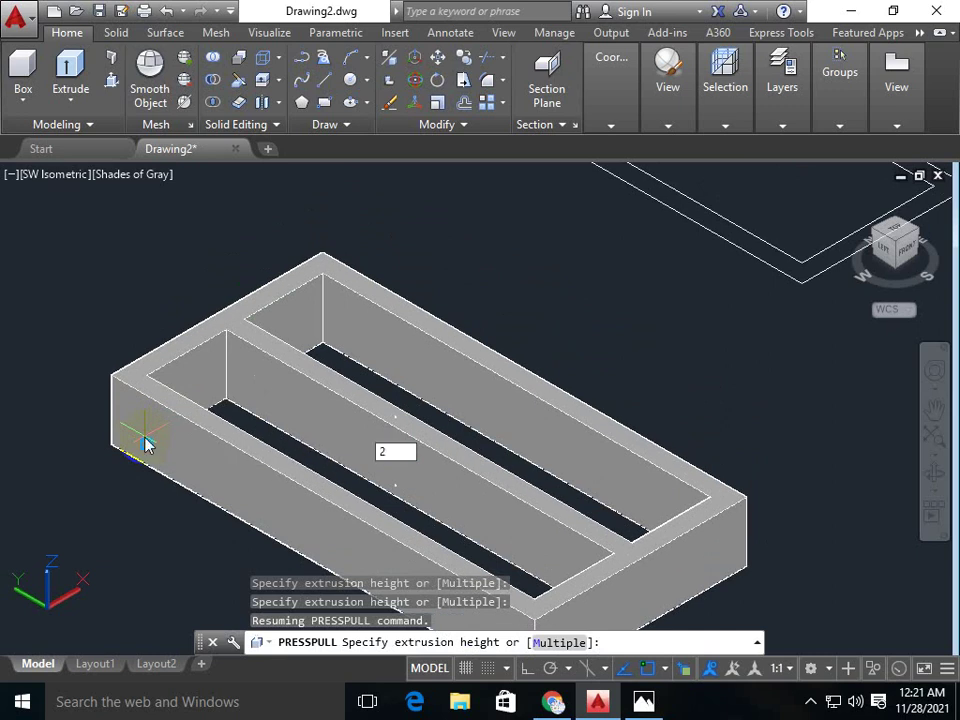
click(157, 443)
click(204, 421)
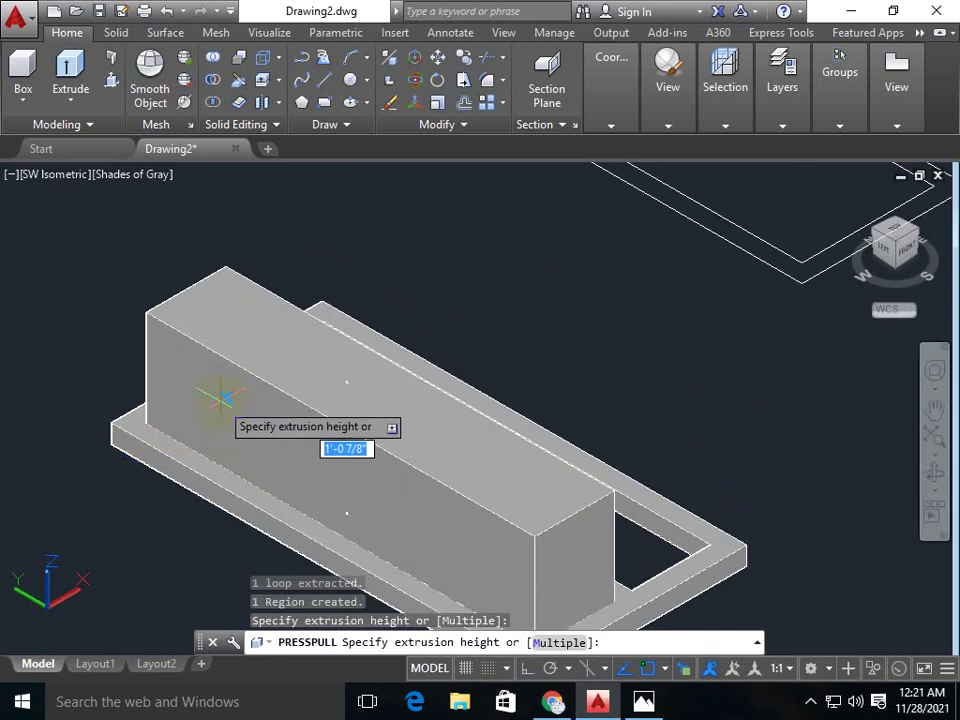
text(1)
click(220, 400)
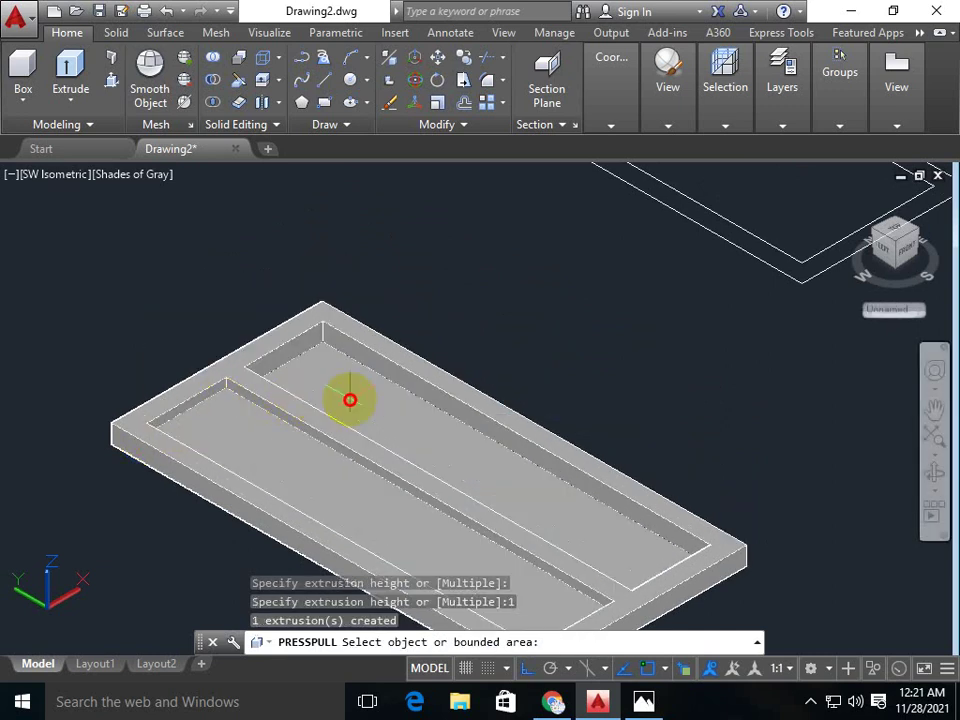
- Press-pull the two-pane window's first pane and all three panes of the three-pane window
middle_drag(489, 289, 146, 448)
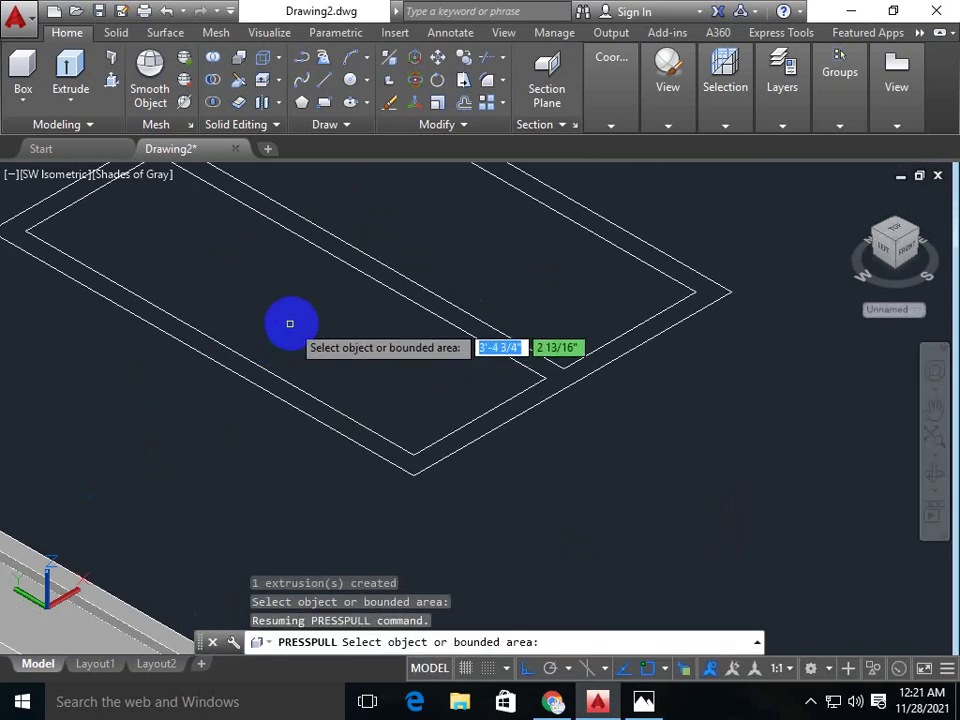
scroll(302, 298, down, 2)
middle_drag(302, 298, 261, 381)
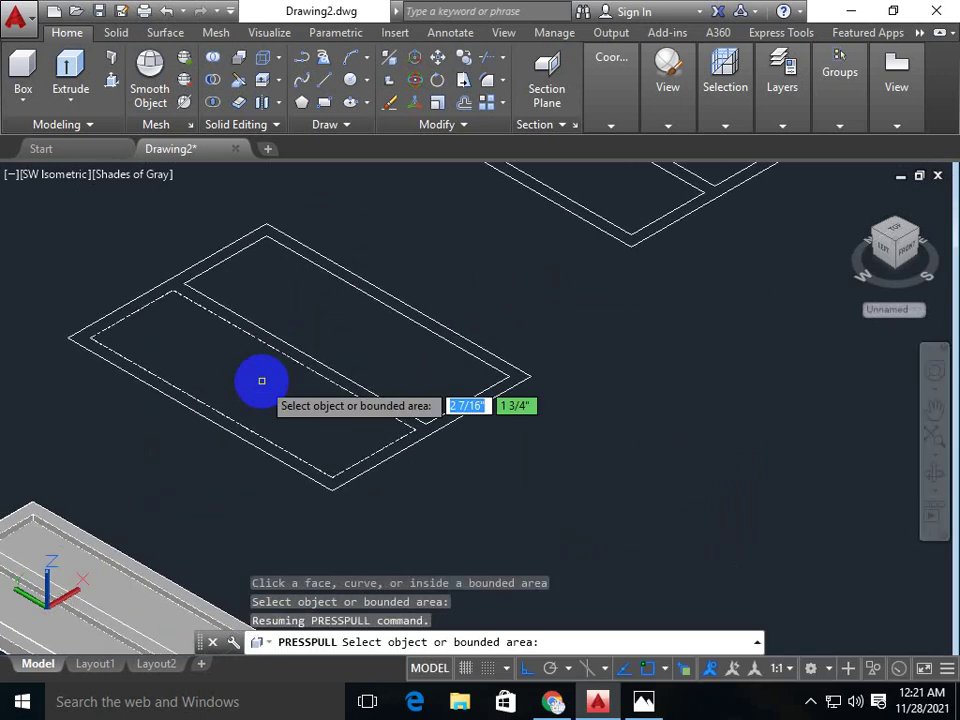
click(257, 364)
click(277, 338)
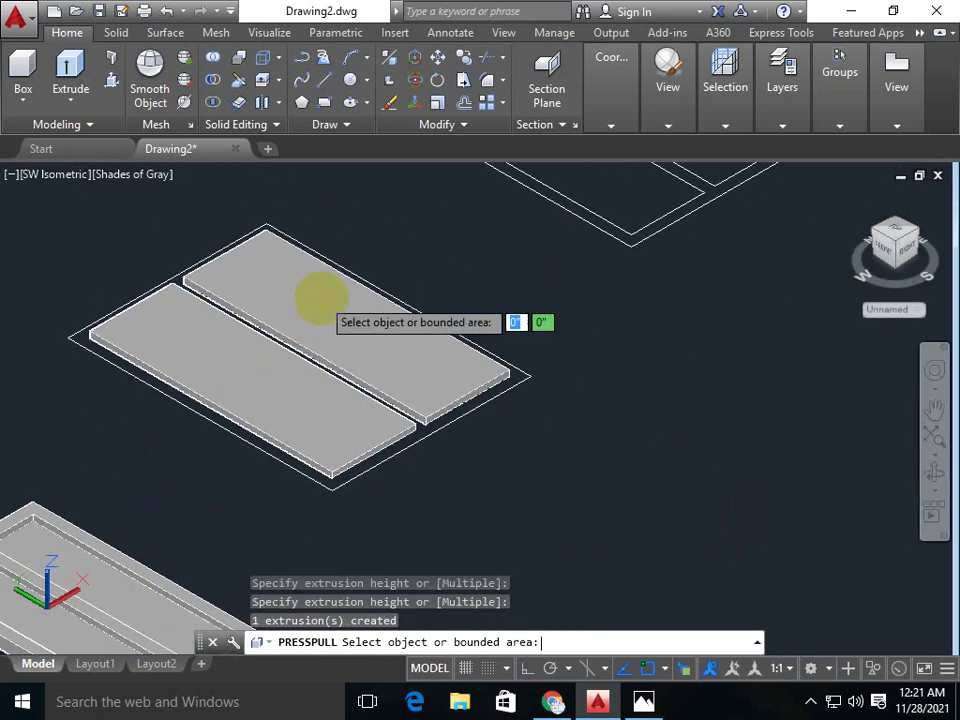
middle_drag(443, 285, 305, 380)
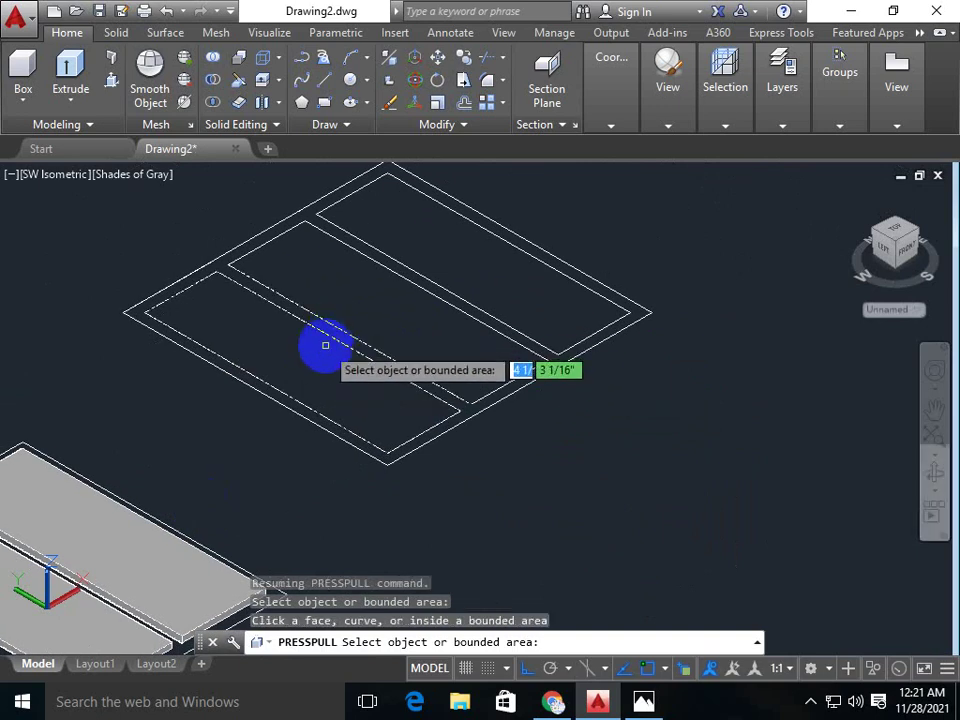
click(324, 364)
click(349, 306)
click(355, 280)
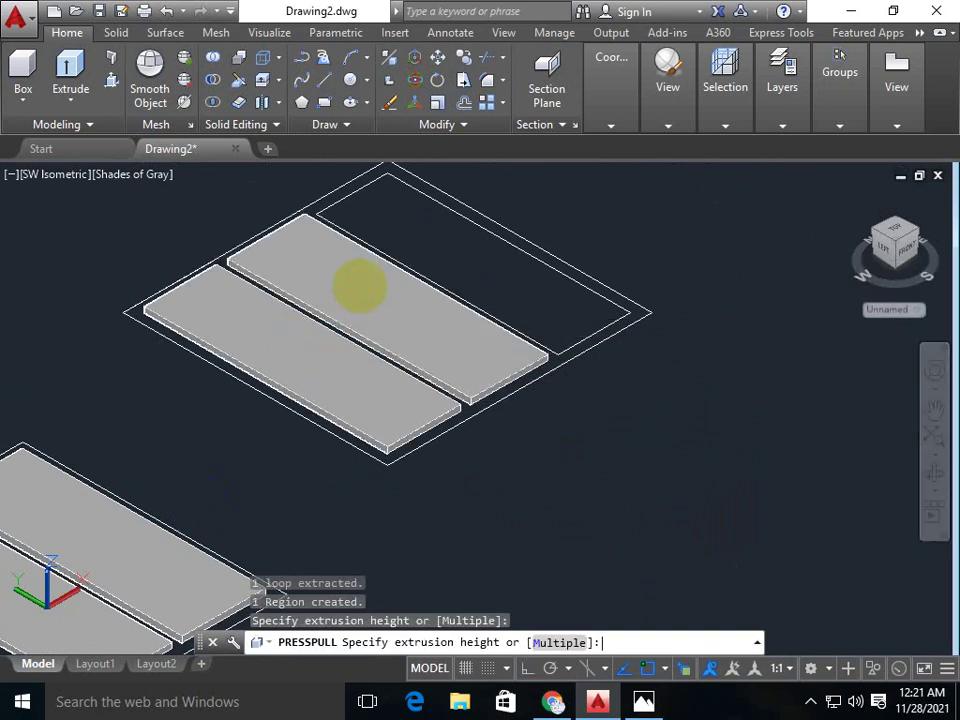
click(439, 272)
click(458, 240)
click(463, 240)
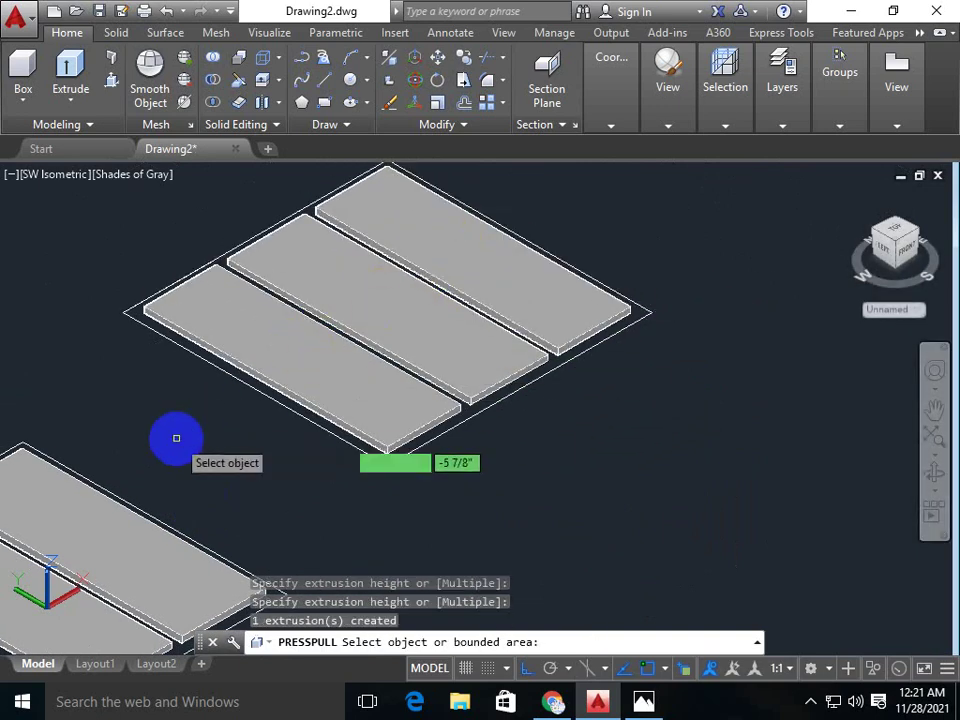
- Press-pull the left and middle panes of the next window outline
middle_drag(176, 439, 369, 377)
scroll(364, 374, down, 3)
mouse_move(567, 261)
middle_down()
mouse_move(317, 306)
mouse_move(306, 452)
middle_up()
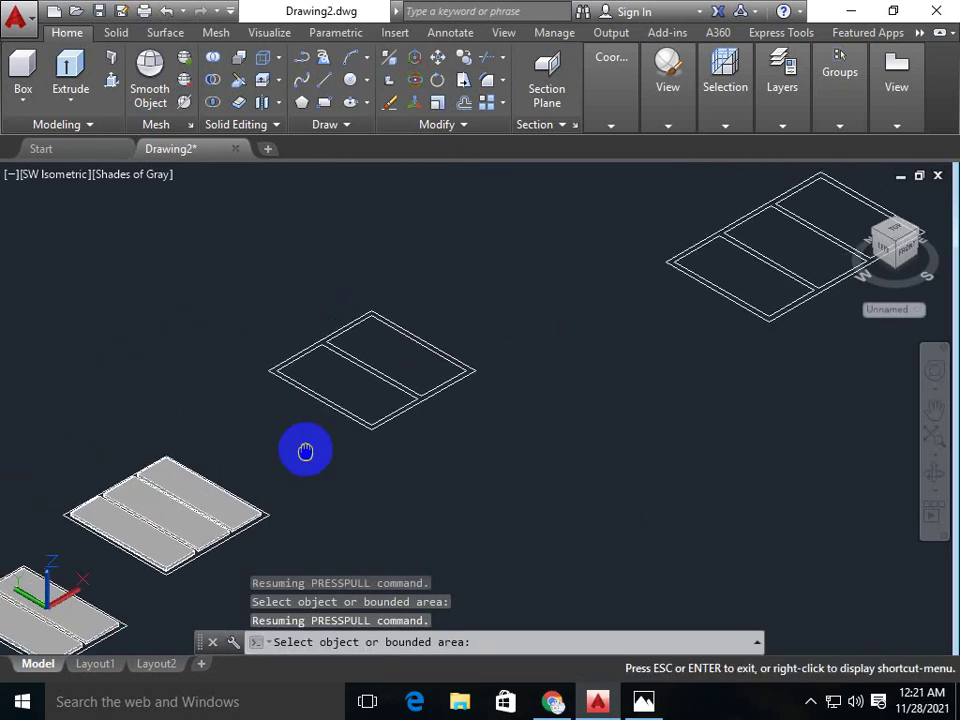
click(346, 354)
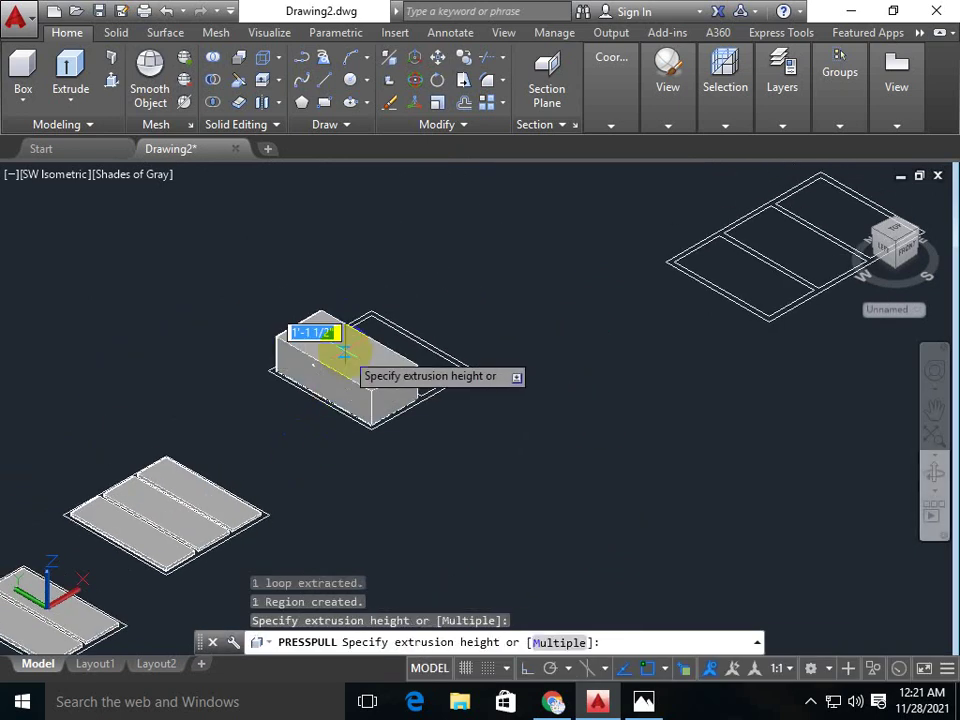
click(386, 354)
click(398, 333)
- Press-pull the left, middle and right panes of the following outline and end Presspull
middle_drag(546, 343, 171, 407)
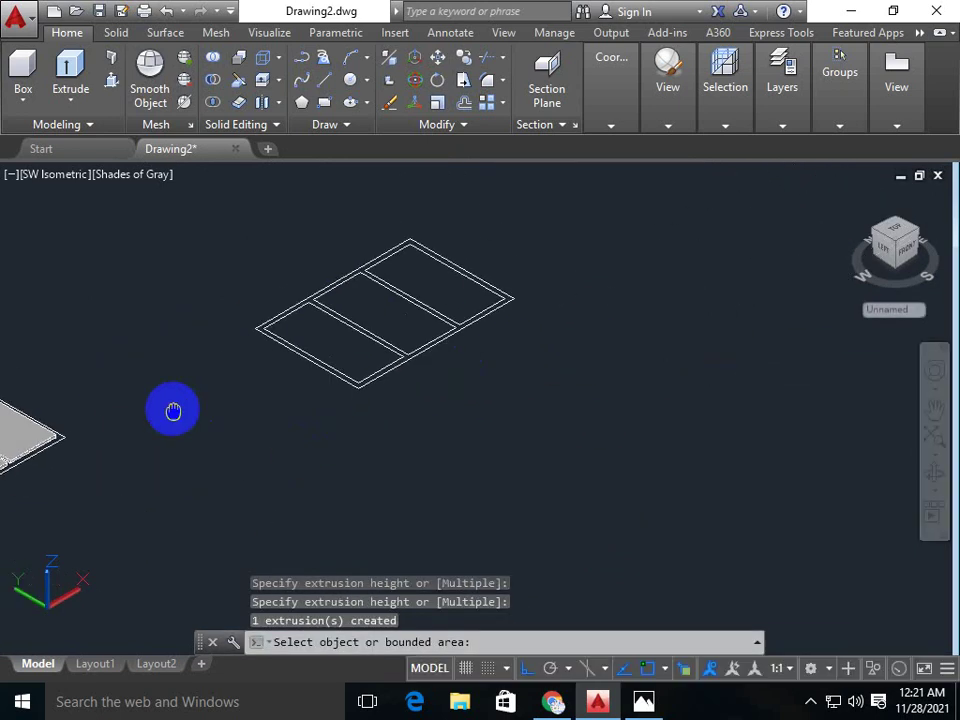
click(338, 343)
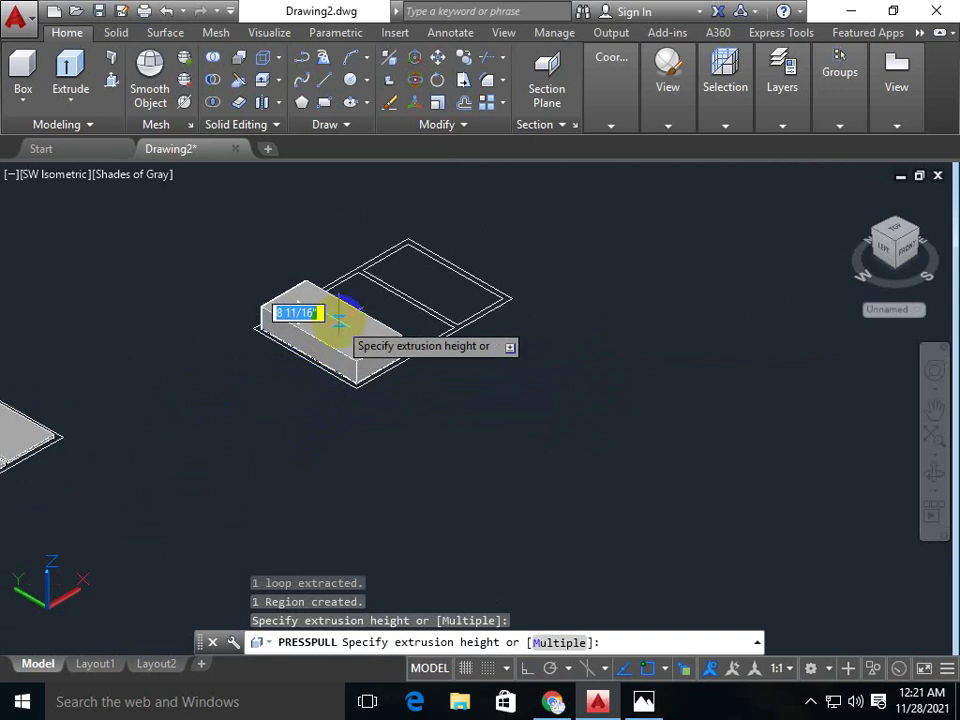
click(337, 305)
click(357, 309)
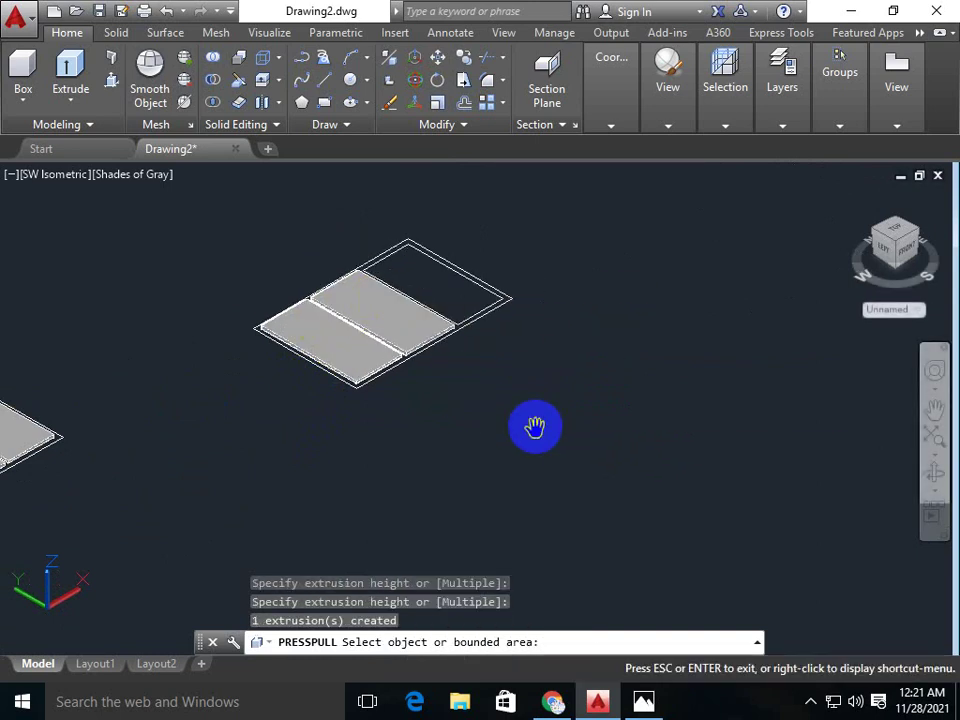
middle_drag(534, 426, 406, 430)
click(294, 302)
click(296, 248)
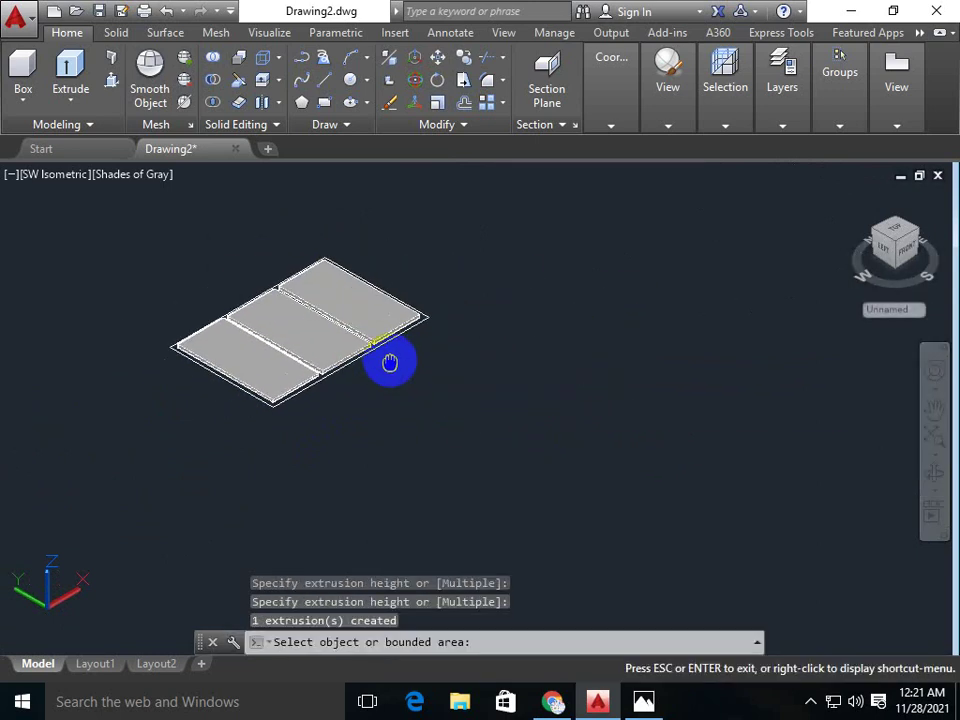
middle_drag(238, 458, 354, 453)
key(Return)
- Restart Presspull and extrude a pane slab to a height of 2
middle_drag(229, 443, 300, 439)
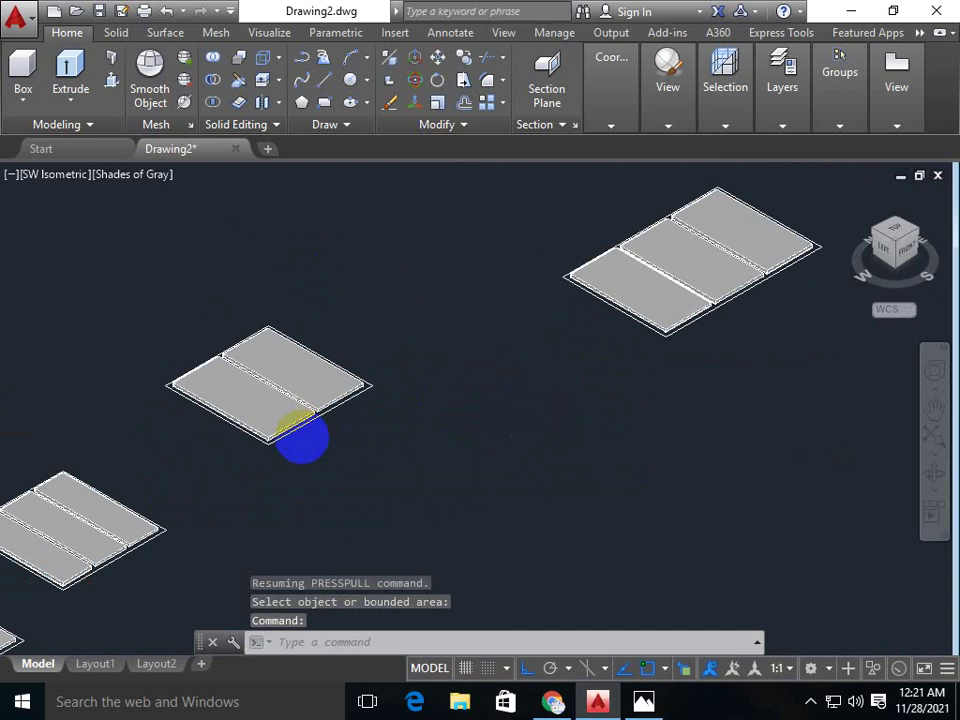
scroll(300, 413, down, 4)
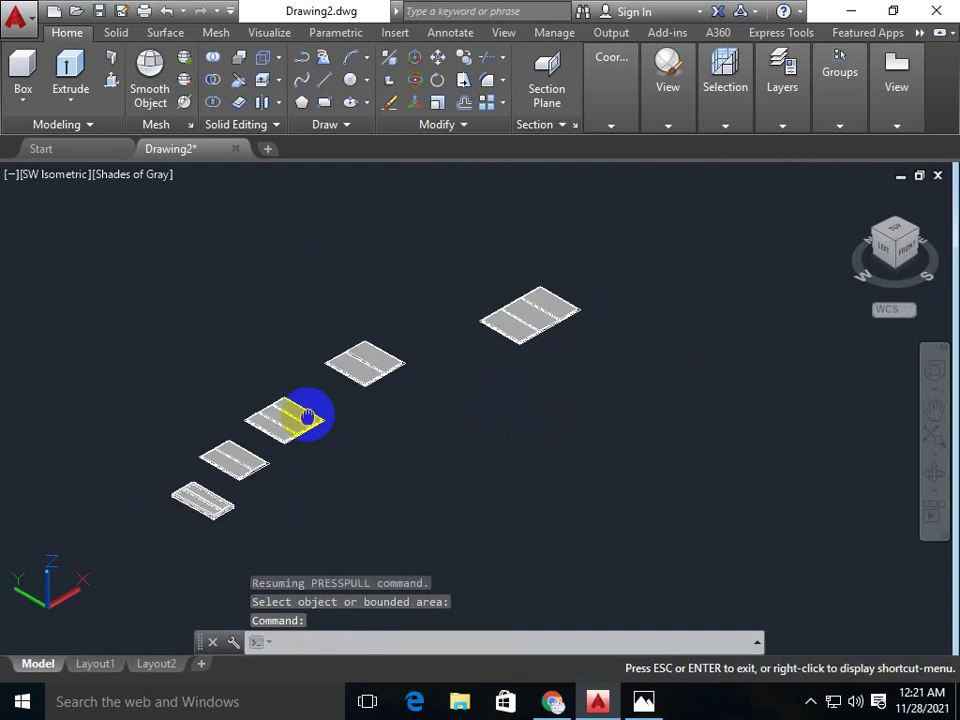
click(114, 84)
scroll(253, 444, up, 3)
scroll(199, 460, up, 3)
text(2)
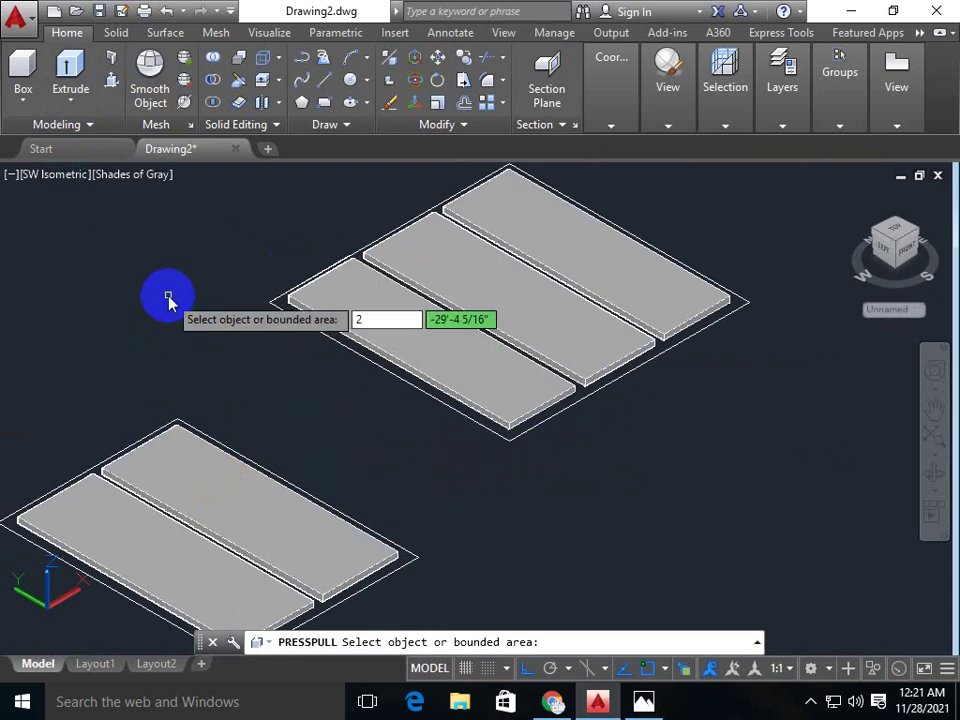
key(Return)
scroll(281, 396, up, 2)
scroll(153, 466, up, 3)
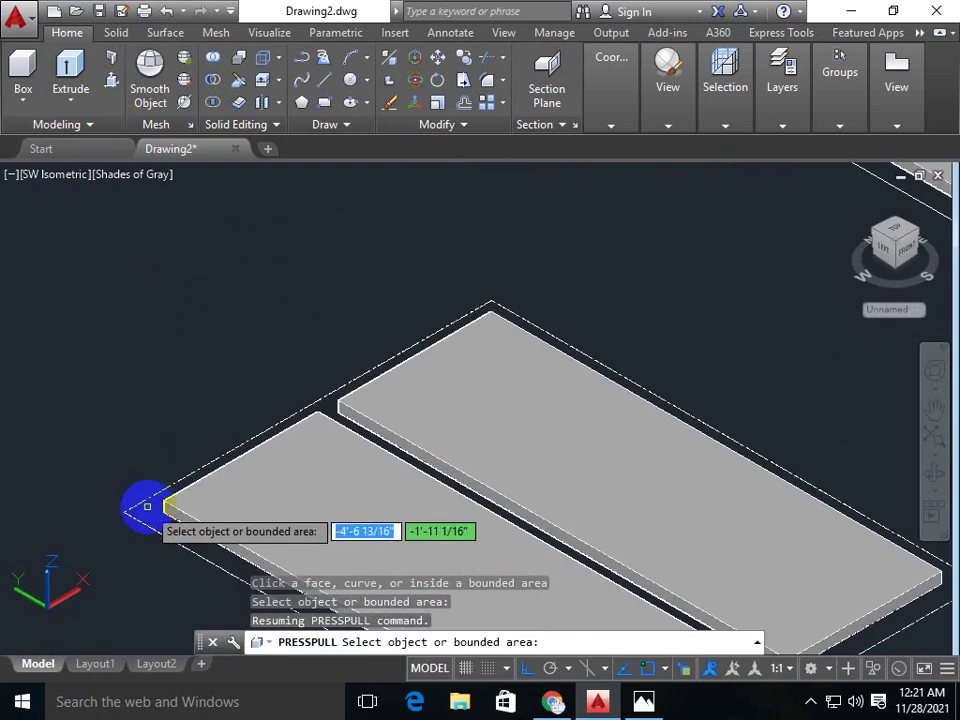
click(145, 505)
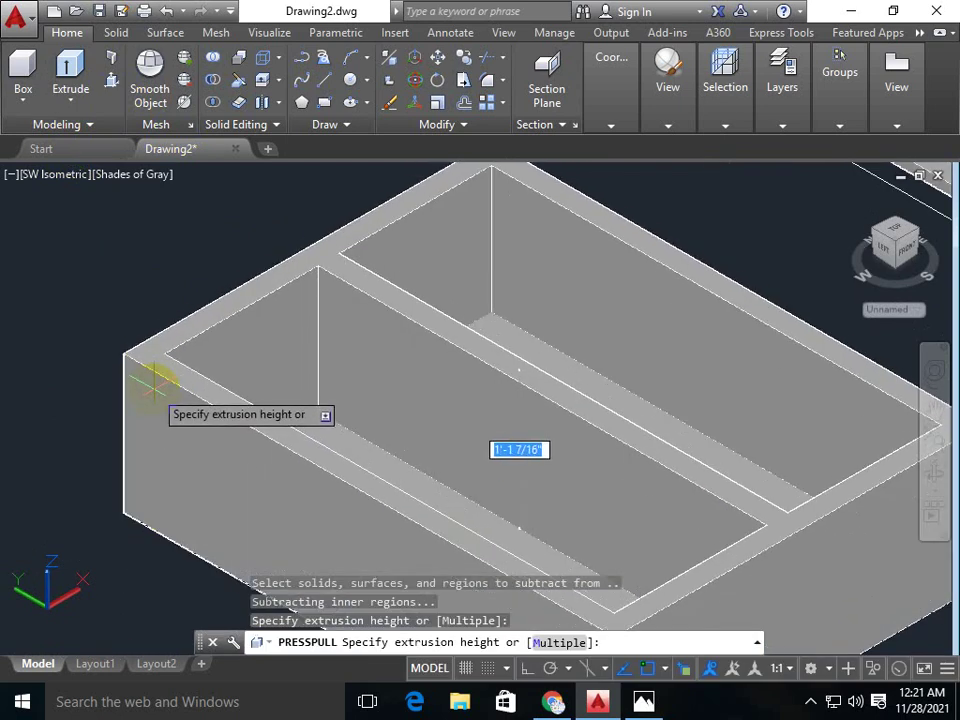
text(2)
key(Return)
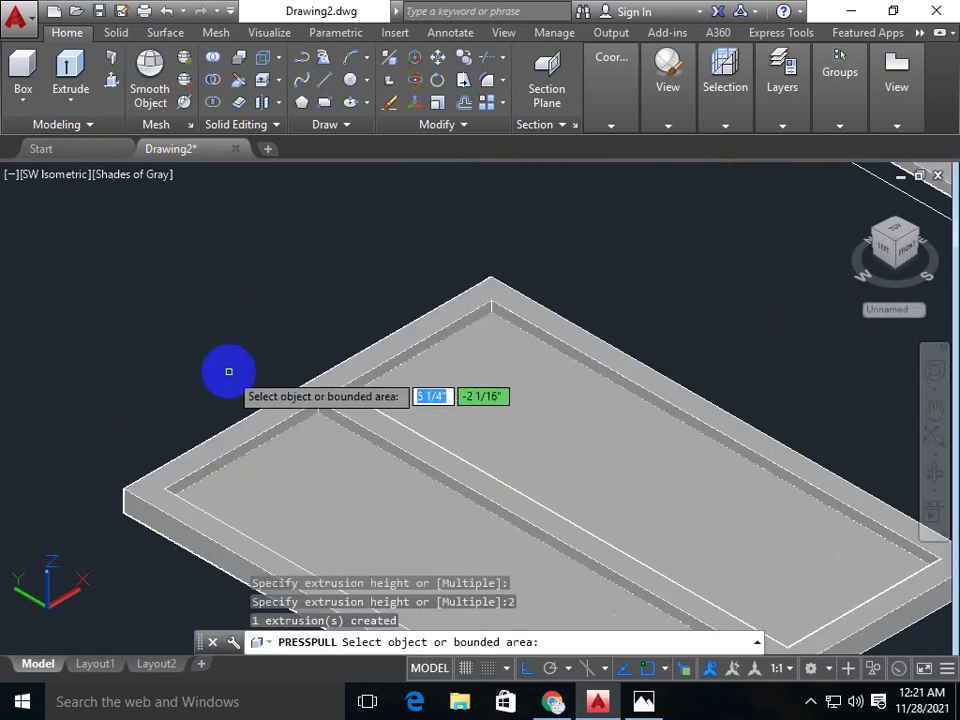
- Press-pull two more window frame areas into solids
scroll(266, 386, down, 2)
scroll(191, 485, down, 2)
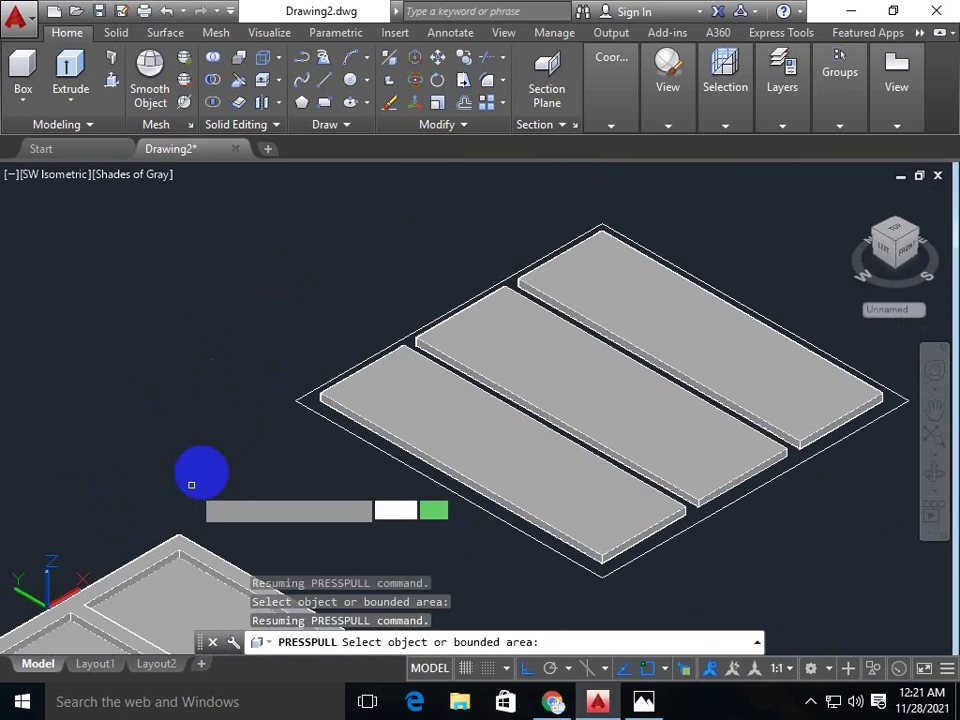
scroll(307, 398, up, 2)
click(315, 396)
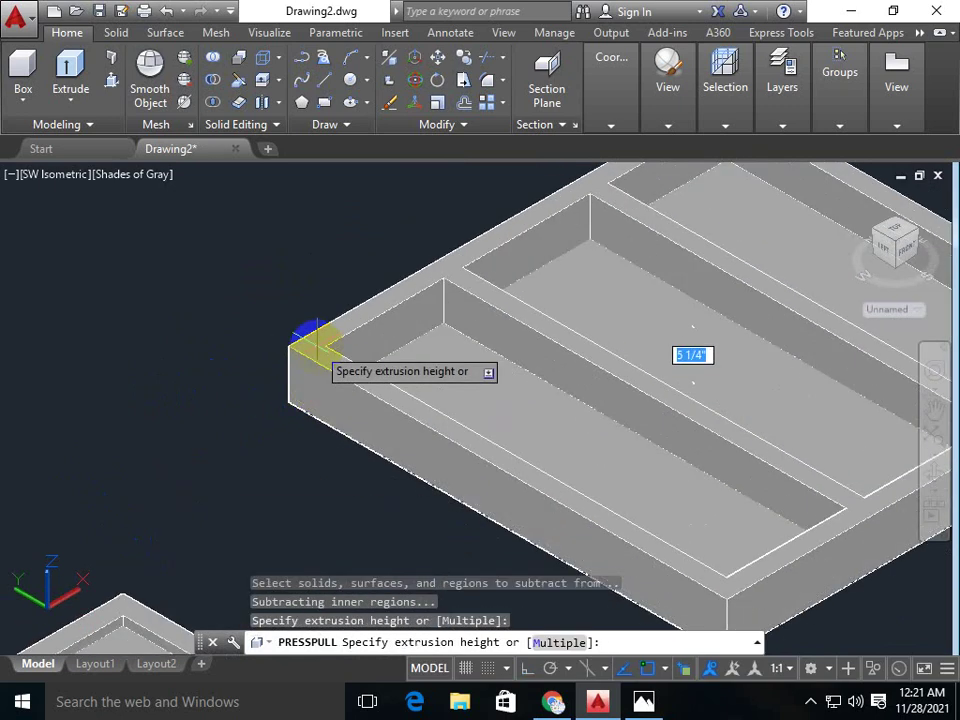
click(315, 343)
scroll(411, 330, down, 2)
scroll(235, 398, down, 2)
scroll(481, 302, up, 3)
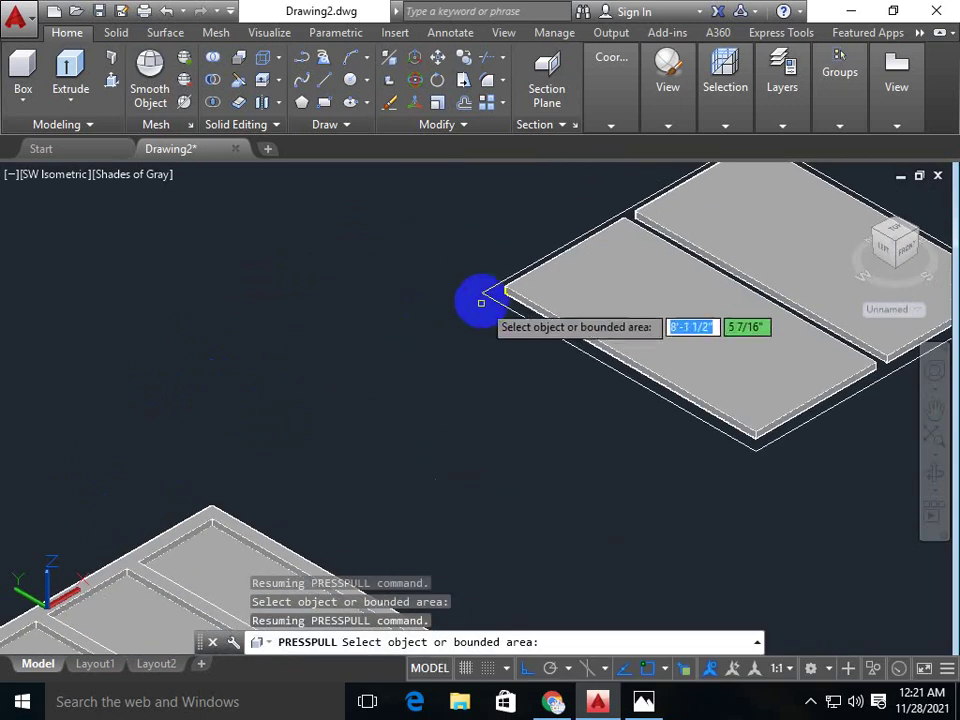
scroll(494, 295, up, 2)
click(494, 260)
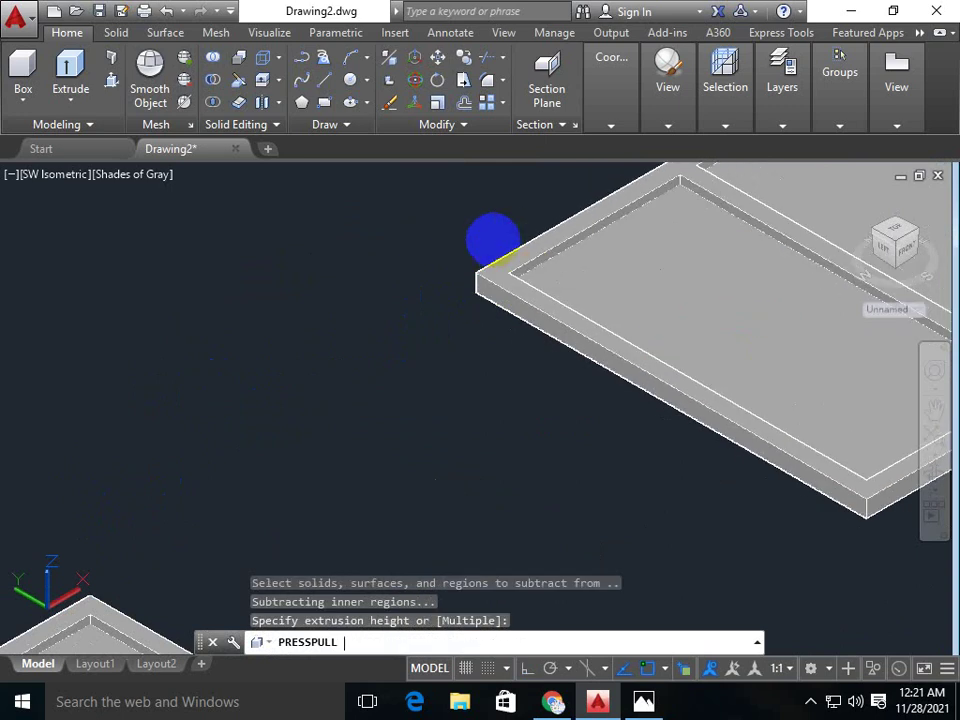
click(219, 489)
- Press-pull the left window's outer frame and pan to review the five window solids
scroll(219, 489, down, 2)
scroll(439, 354, down, 2)
scroll(160, 542, down, 2)
scroll(180, 439, up, 2)
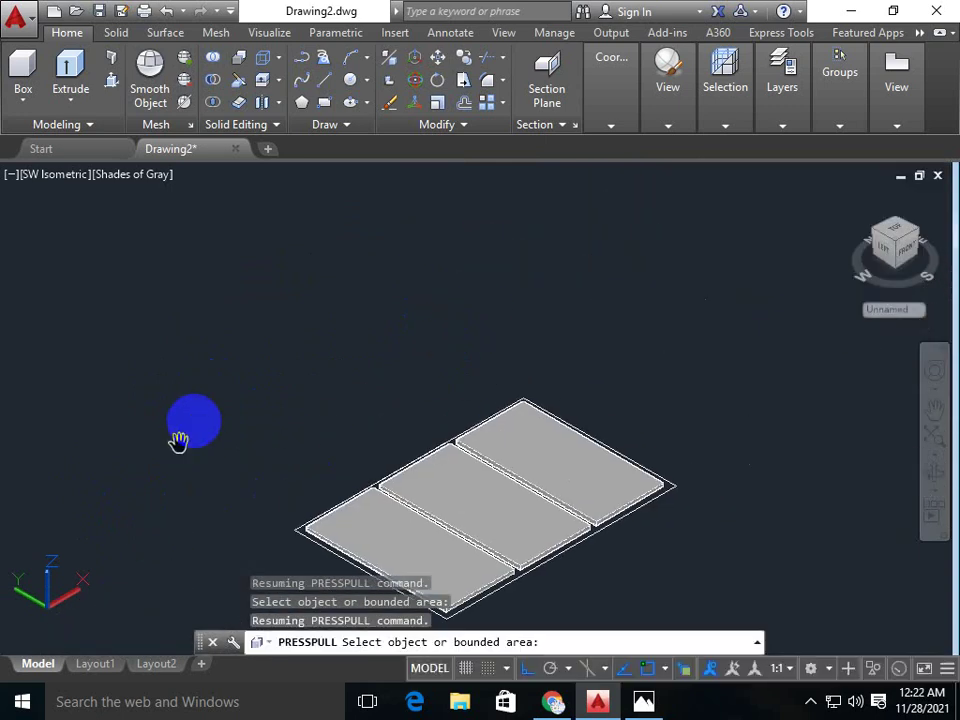
middle_drag(257, 519, 99, 343)
scroll(183, 390, up, 2)
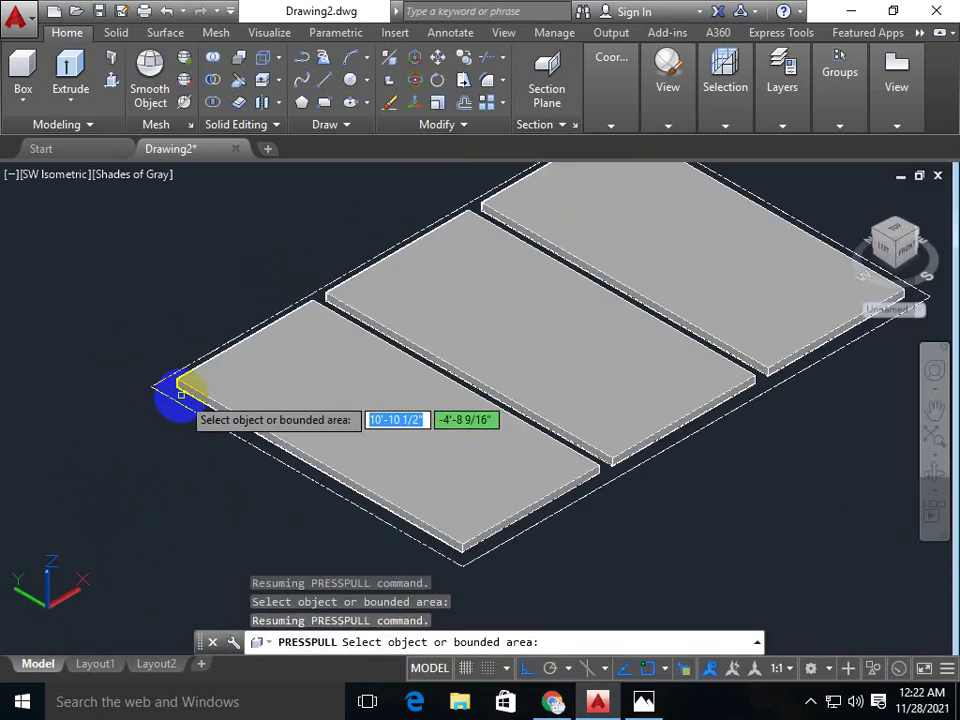
scroll(182, 392, up, 2)
scroll(182, 392, up, 1)
click(182, 328)
scroll(99, 324, down, 5)
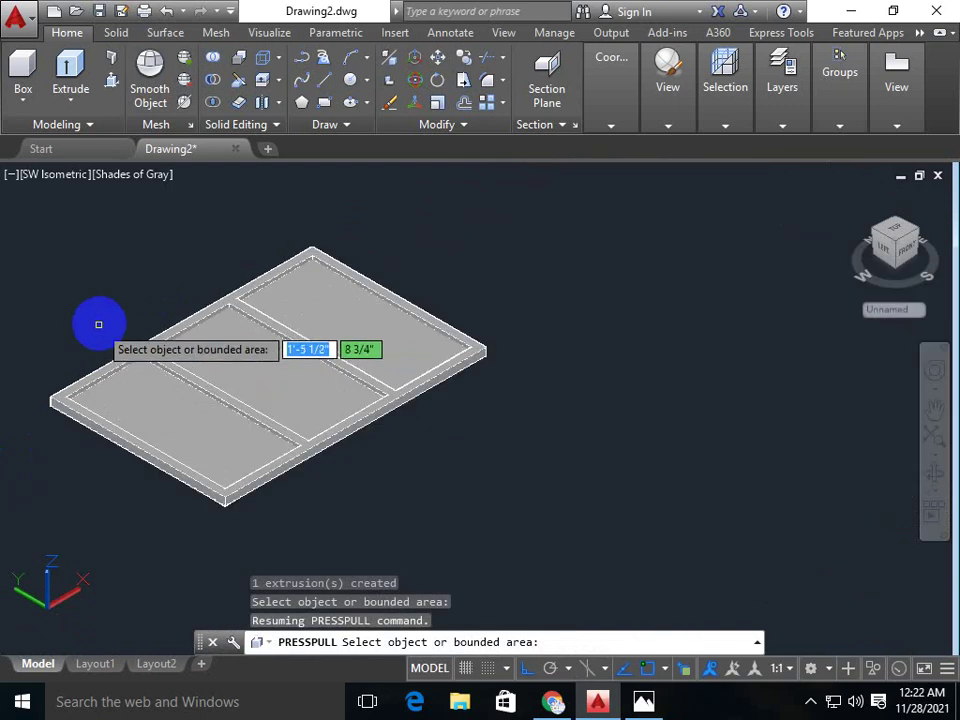
mouse_move(495, 276)
middle_down()
mouse_move(216, 469)
mouse_move(268, 327)
mouse_move(367, 333)
middle_up()
scroll(313, 405, down, 8)
scroll(313, 405, down, 3)
- Cancel Presspull, then orbit and zoom in for a tilted close-up of one window
key(Escape)
- Clear any active command and run MAT to open the Materials Browser
key(Escape)
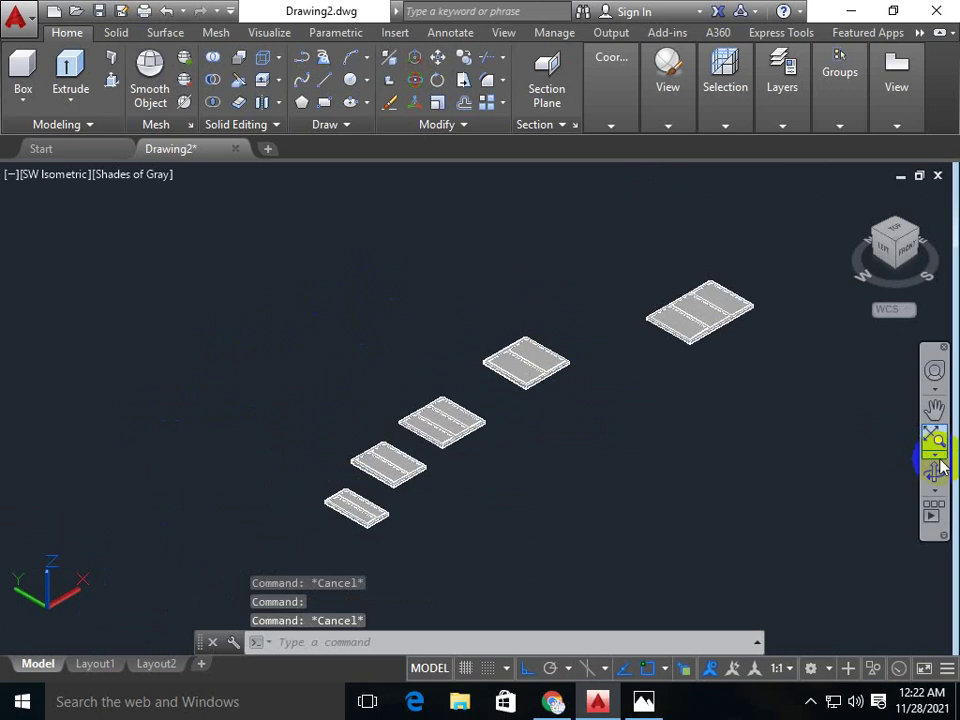
click(934, 470)
mouse_move(860, 455)
mouse_down()
mouse_move(620, 448)
mouse_move(431, 403)
mouse_move(330, 461)
mouse_move(712, 390)
mouse_move(729, 461)
mouse_move(266, 456)
mouse_move(215, 342)
mouse_move(257, 321)
mouse_move(315, 364)
mouse_move(257, 360)
mouse_move(330, 335)
mouse_up()
scroll(272, 432, up, 5)
scroll(272, 420, up, 3)
scroll(266, 396, up, 3)
key(Escape)
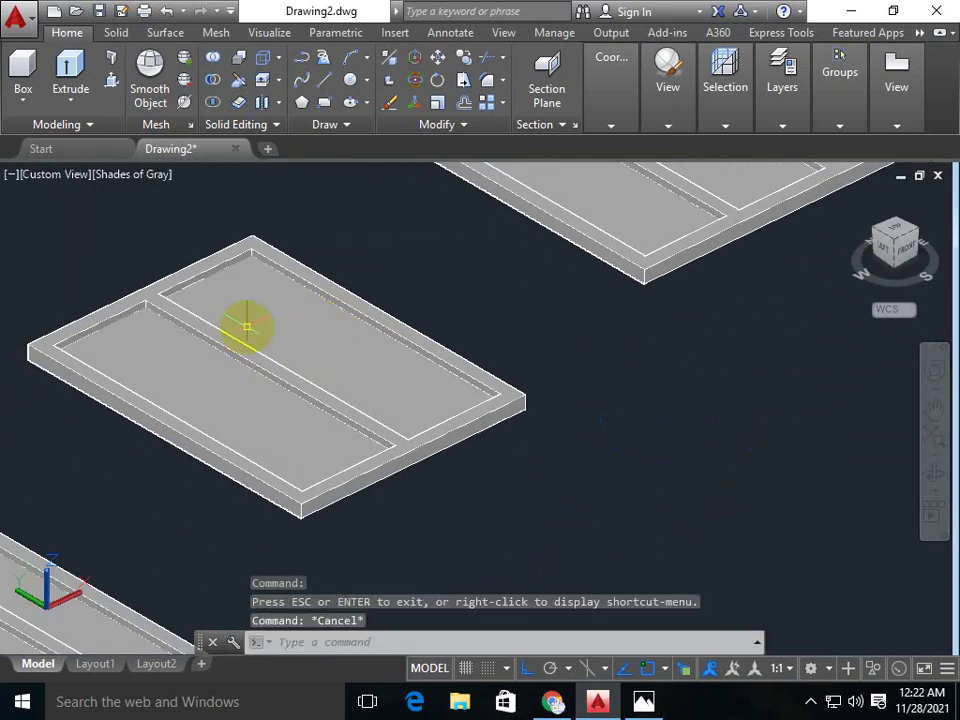
text(MAT)
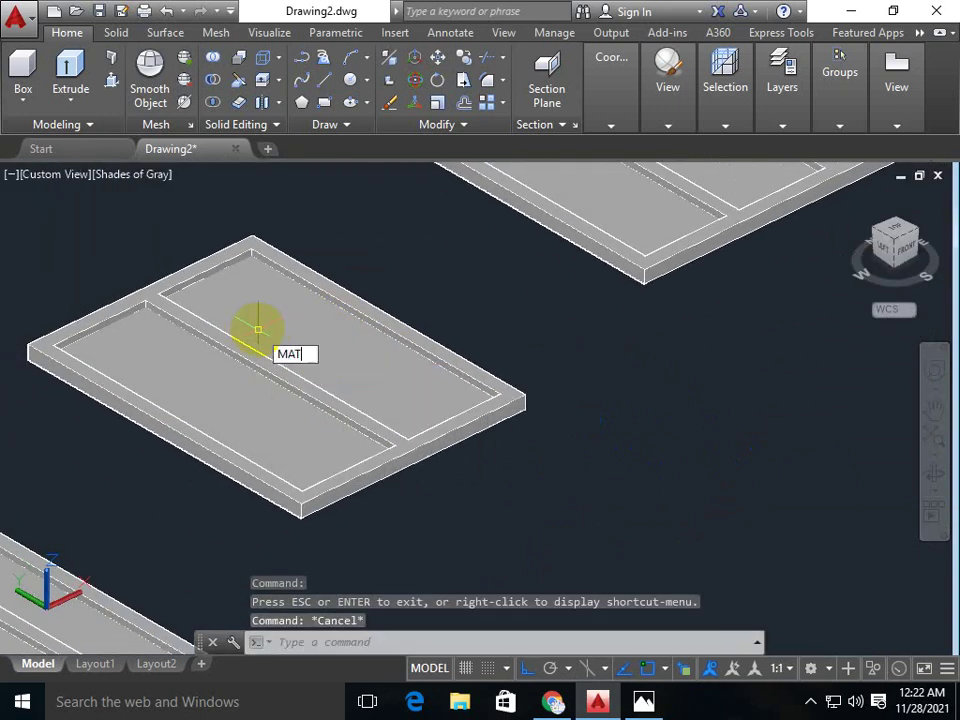
right_click(550, 311)
text(gass)
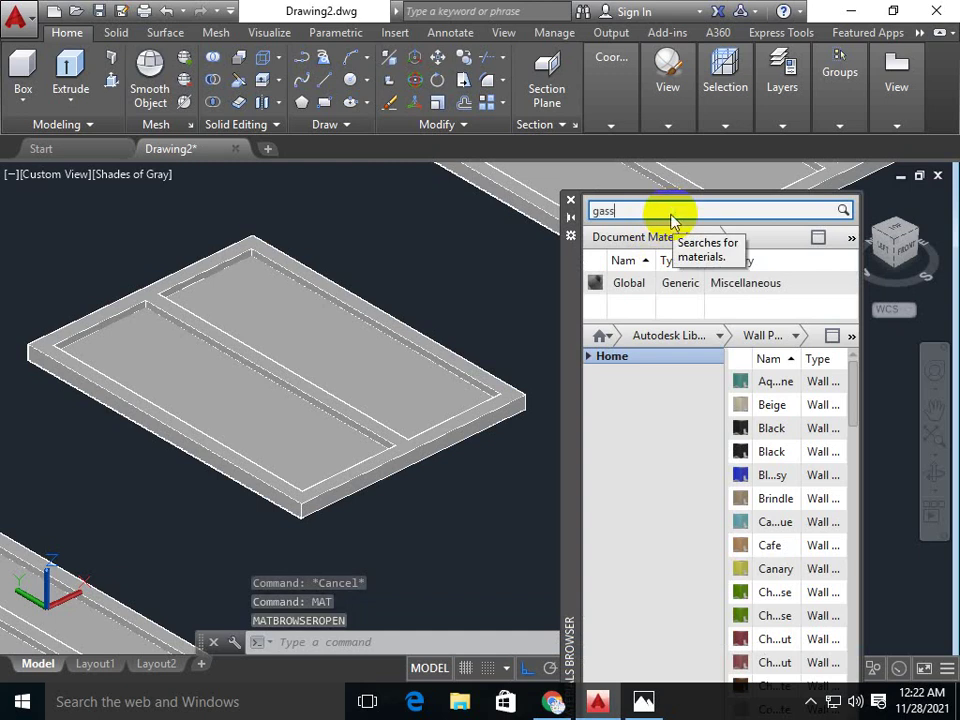
- Clear the misspelled material search and expand the Autodesk Library categories
key(Return)
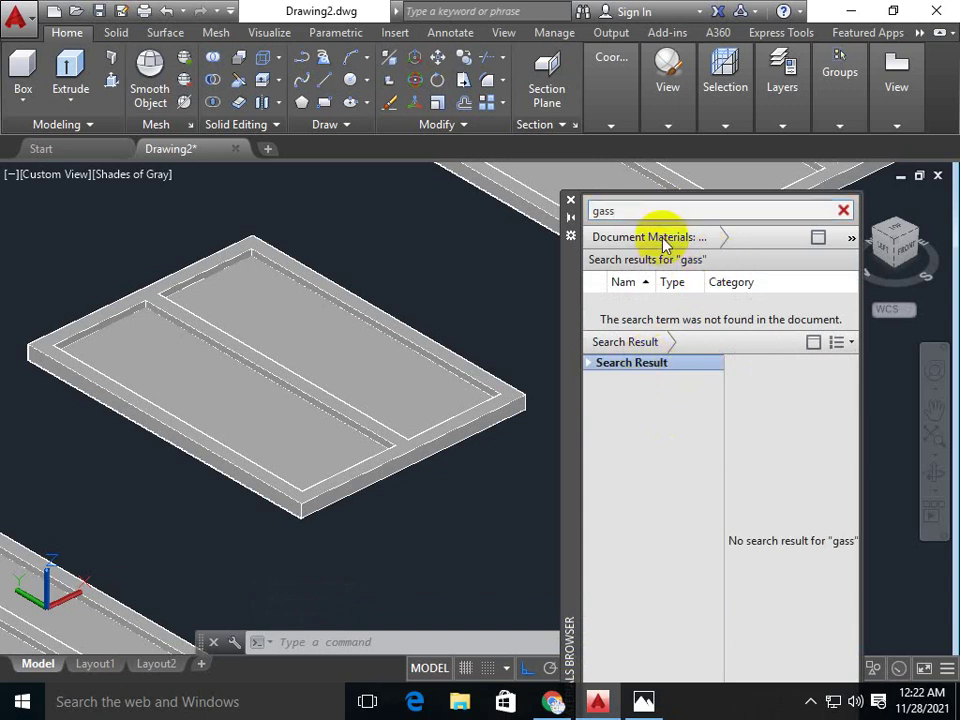
double_click(661, 209)
key(BackSpace)
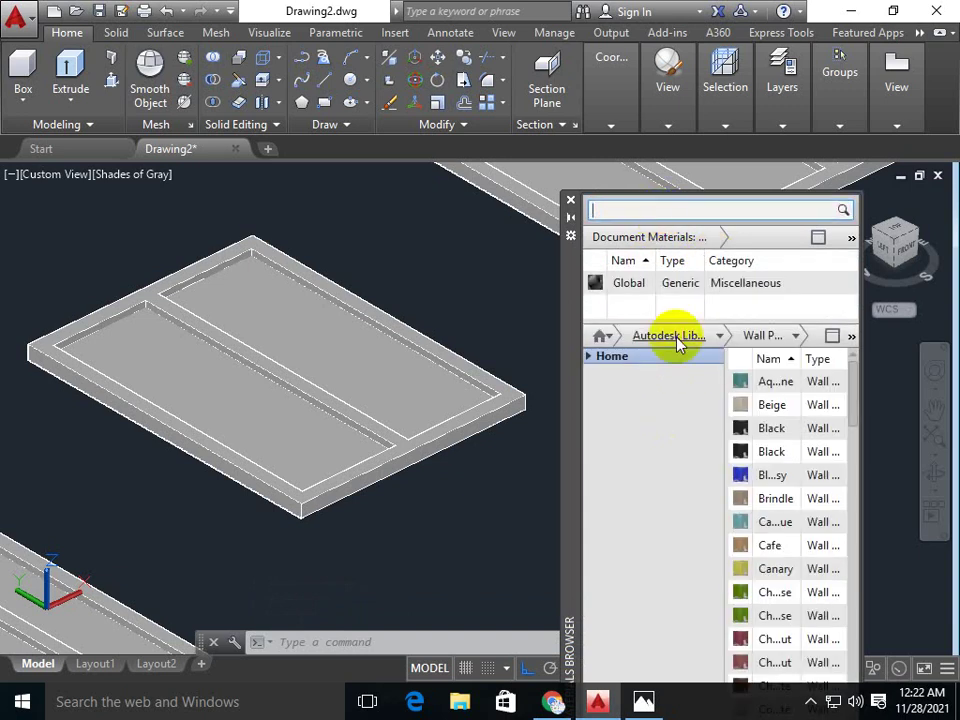
click(662, 355)
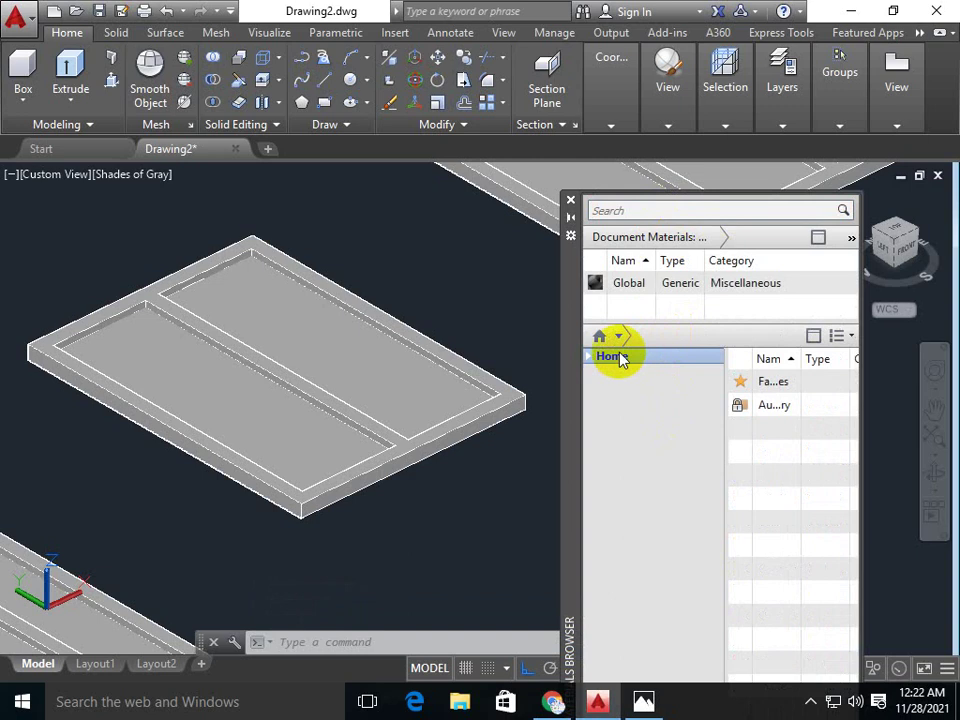
click(757, 403)
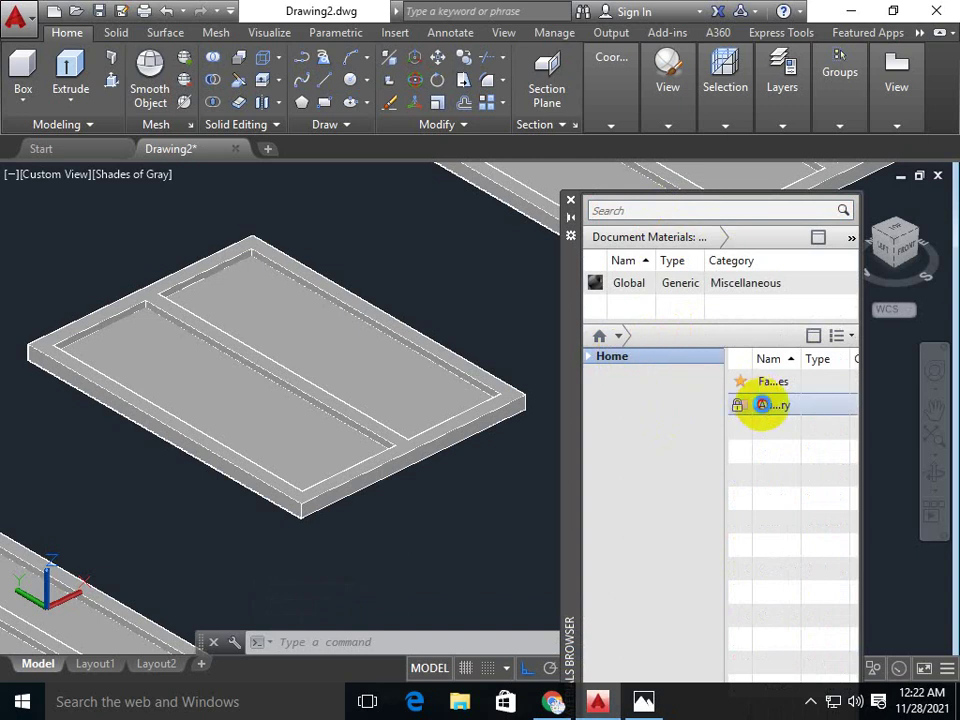
click(616, 336)
click(662, 357)
click(665, 357)
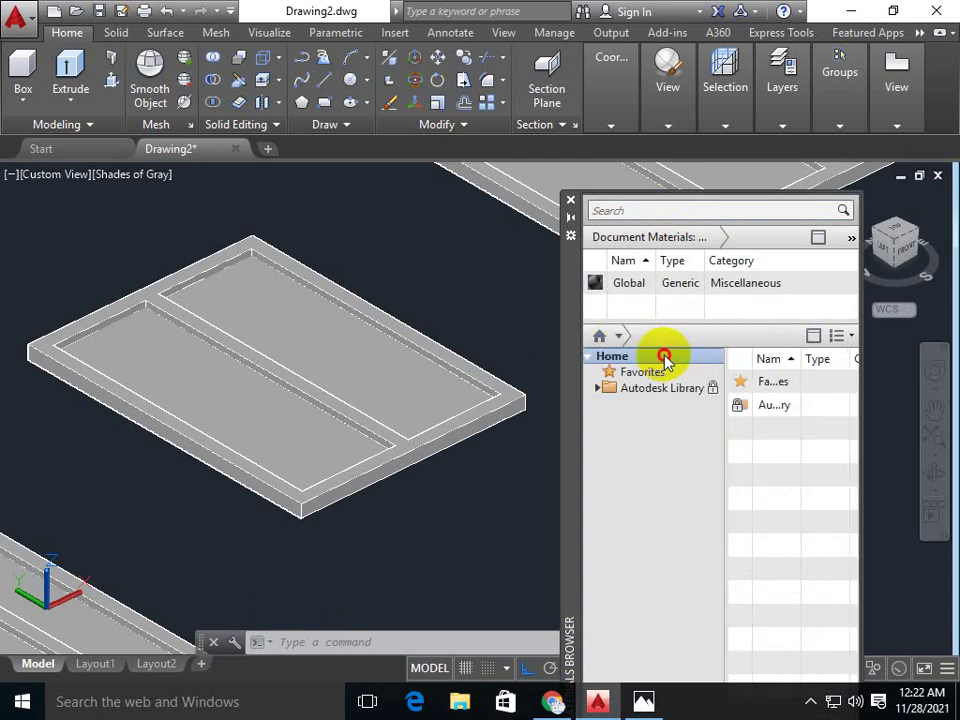
click(667, 390)
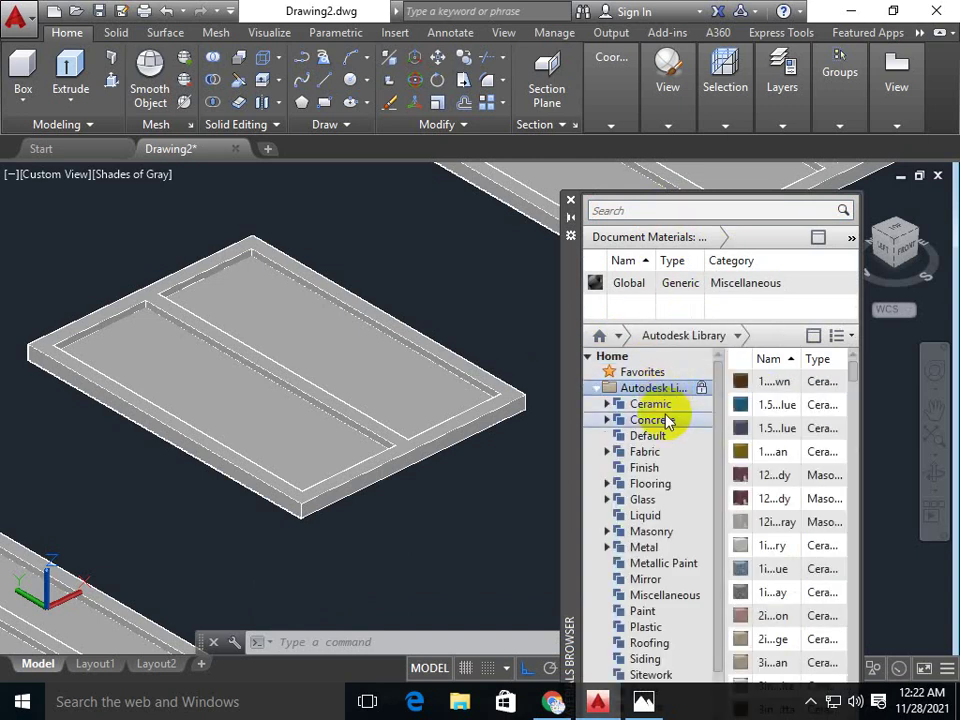
- Drag a clear Generic glass from the Glass category onto the window solid
click(648, 502)
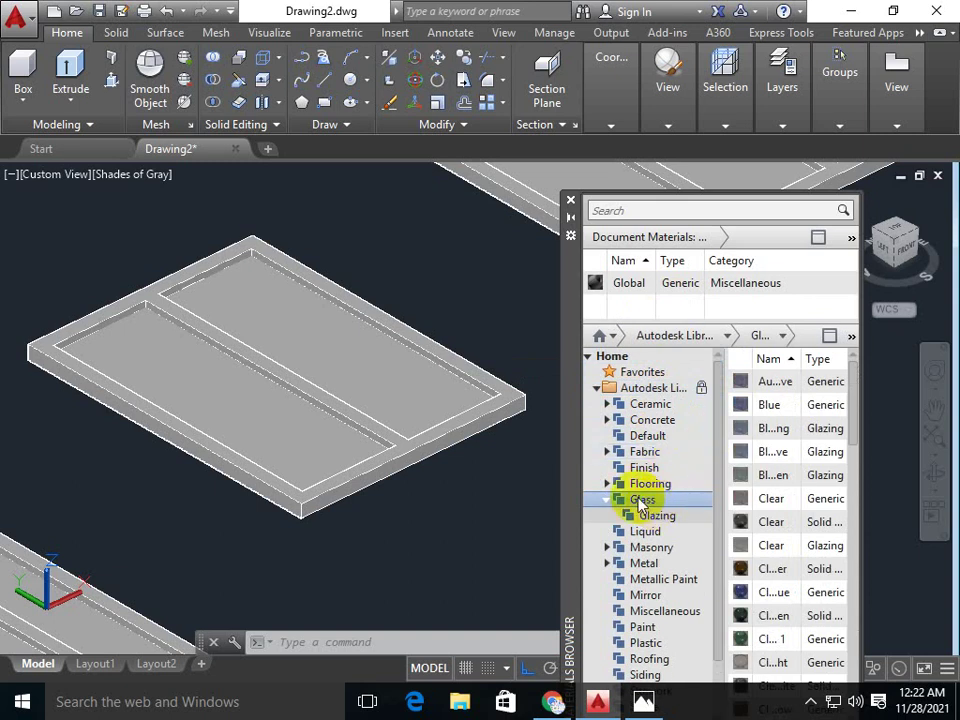
scroll(403, 375, up, 2)
scroll(420, 385, up, 2)
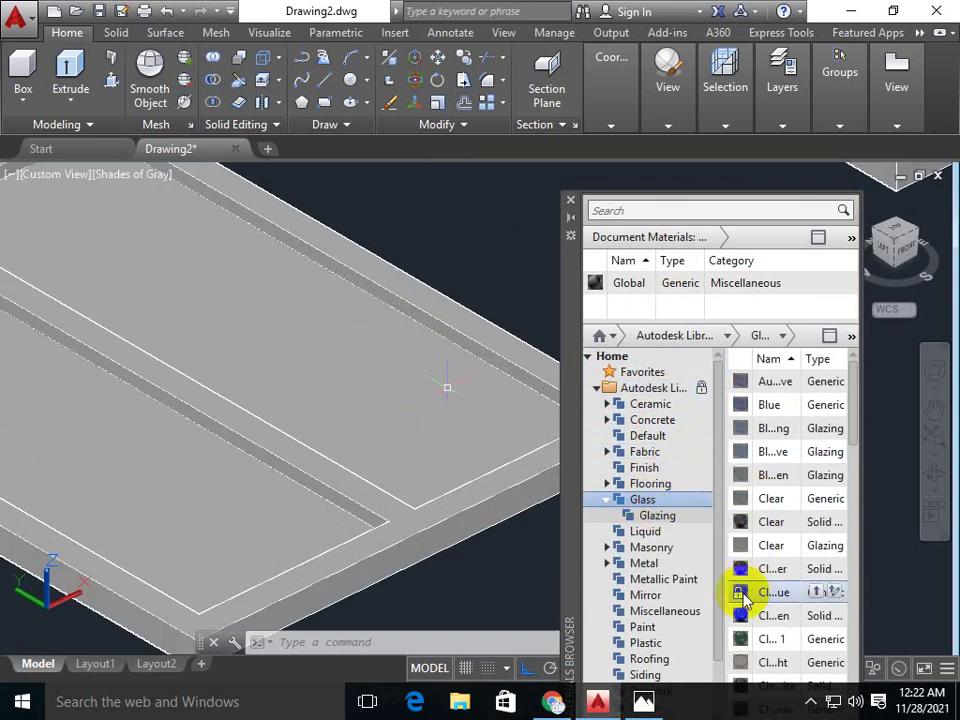
scroll(311, 360, up, 2)
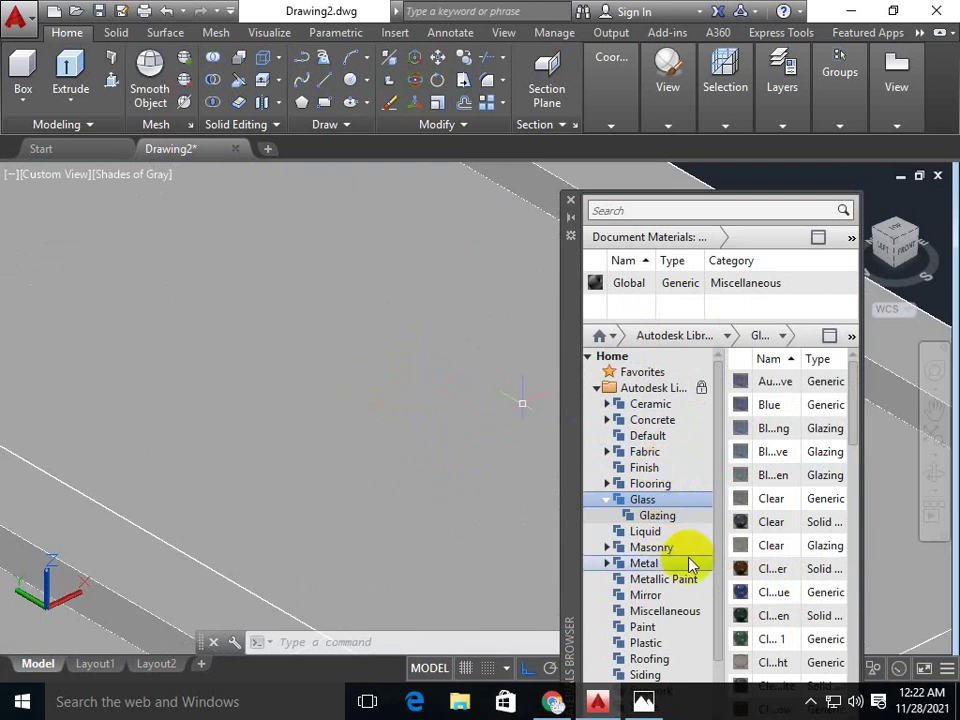
drag(745, 592, 377, 418)
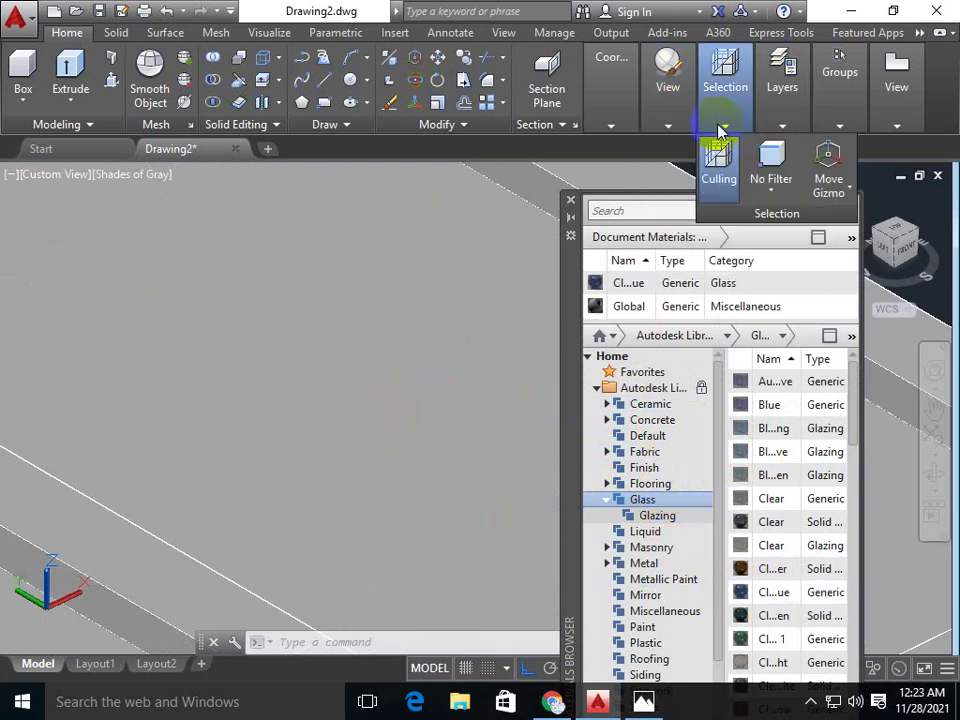
mouse_move(667, 75)
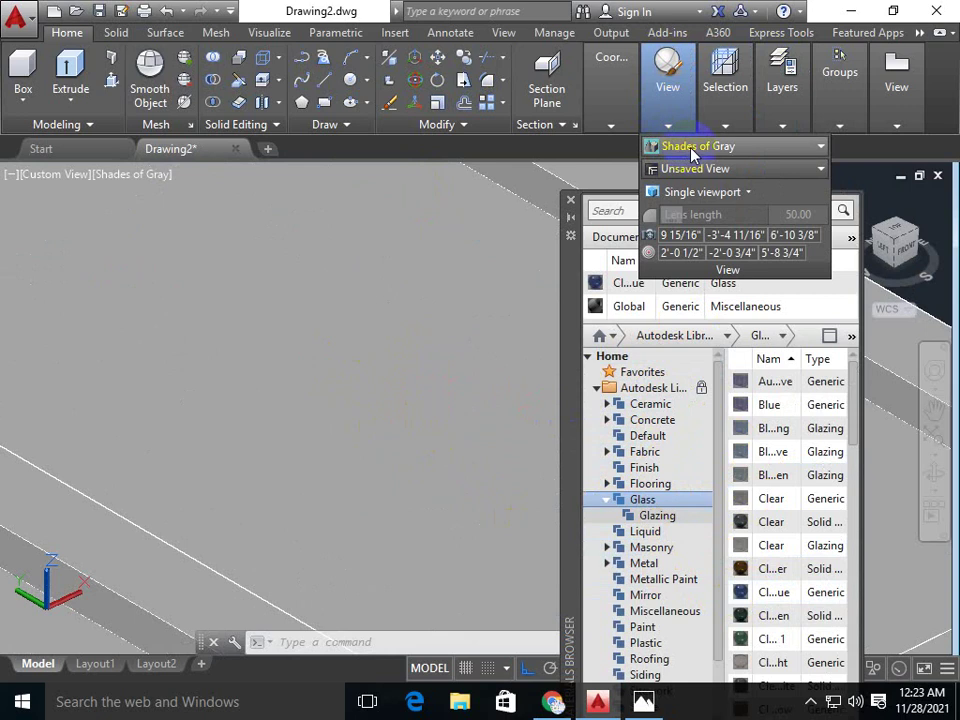
- Switch the viewport to the Realistic visual style and pan across the window solid
click(697, 150)
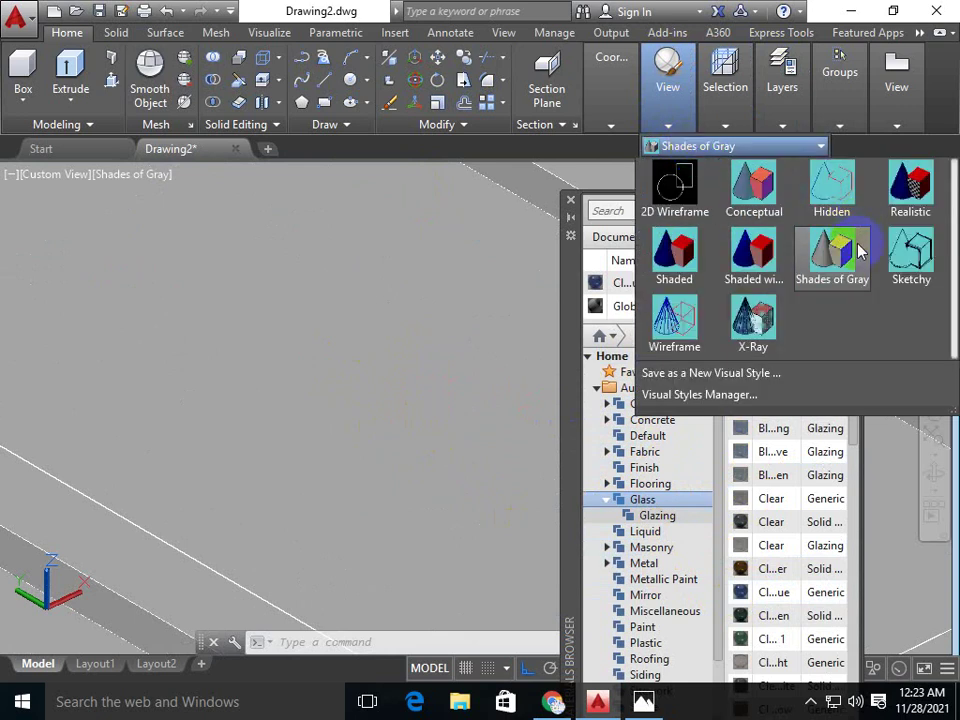
click(889, 199)
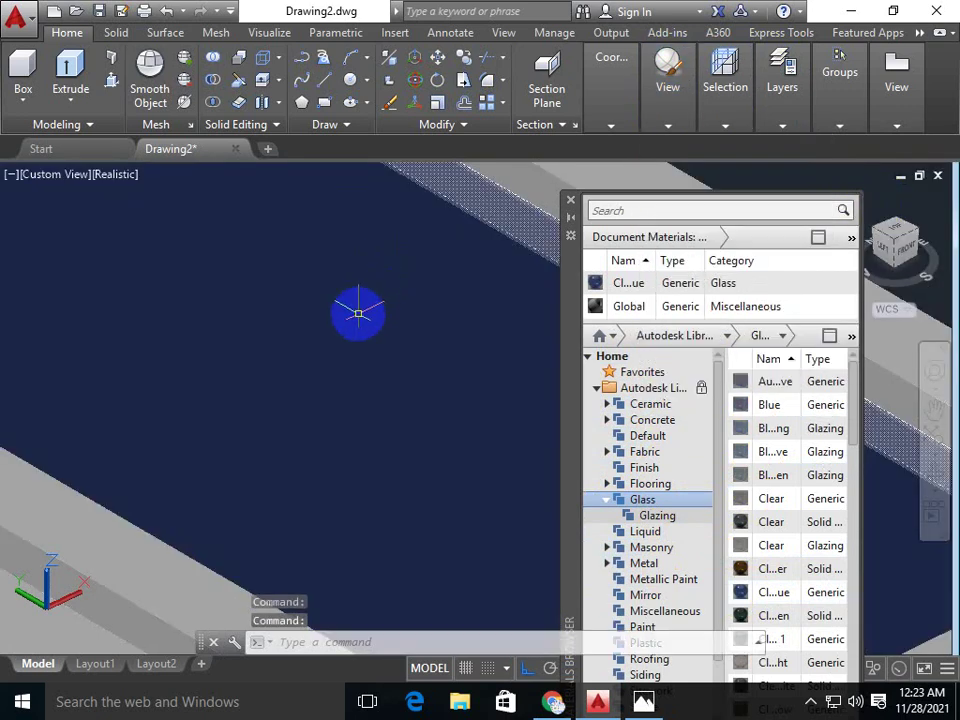
middle_drag(358, 314, 554, 203)
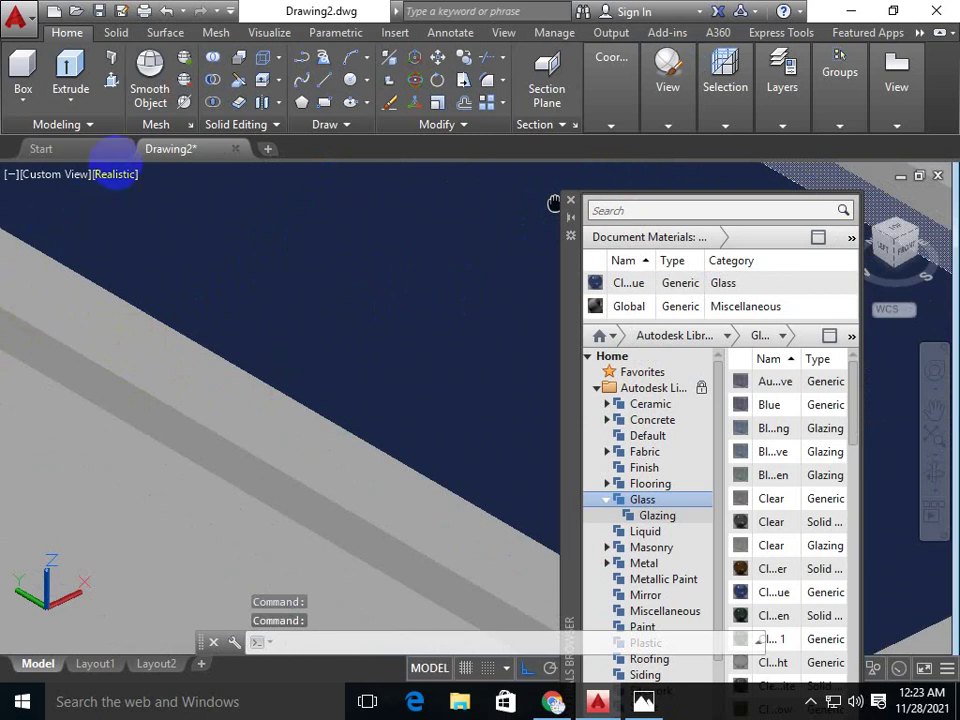
click(116, 170)
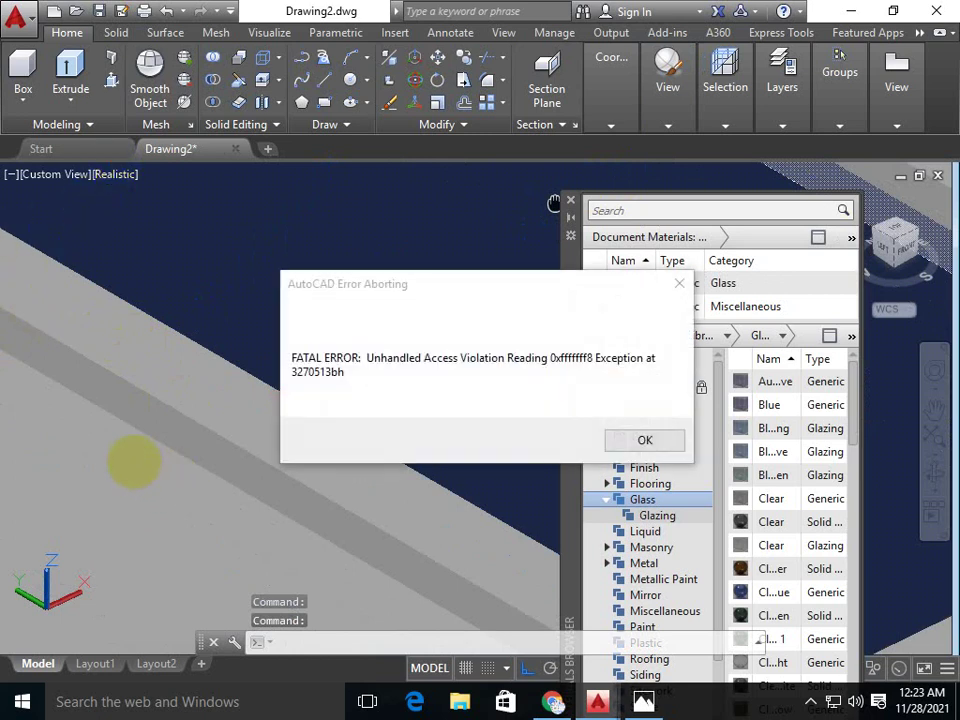